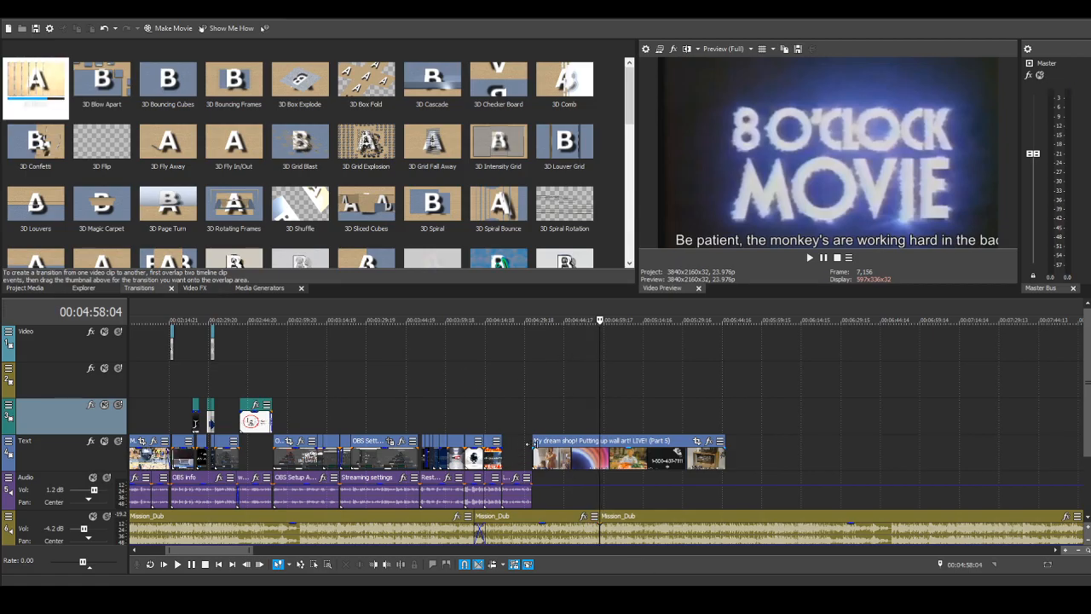
Step: Move the "My dream shop! Putting up wall art! LIVE! (Part 5)" clip to the preceding clip's end and trim it to end with the "LiveINtro why" audio
drag(552, 446, 510, 442)
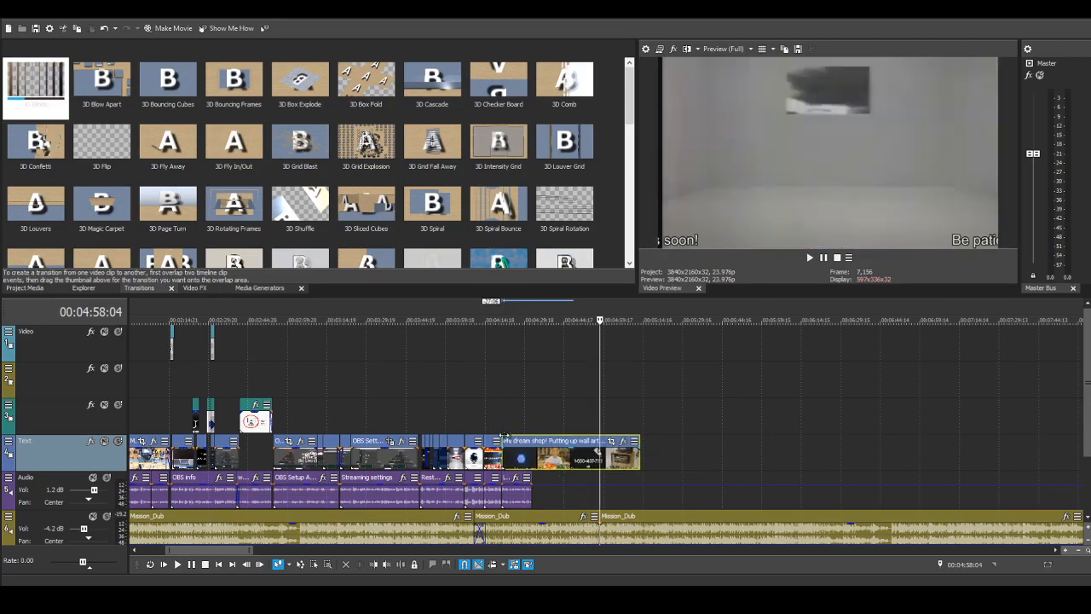
click(501, 421)
scroll(500, 421, up, 3)
click(618, 444)
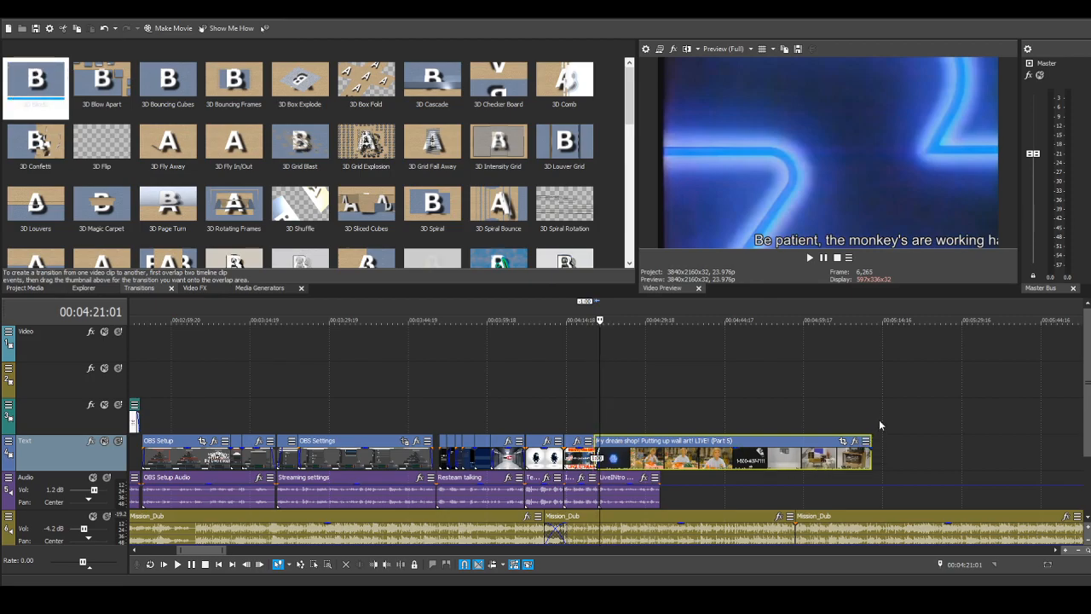
drag(869, 440, 666, 440)
scroll(666, 441, up, 5)
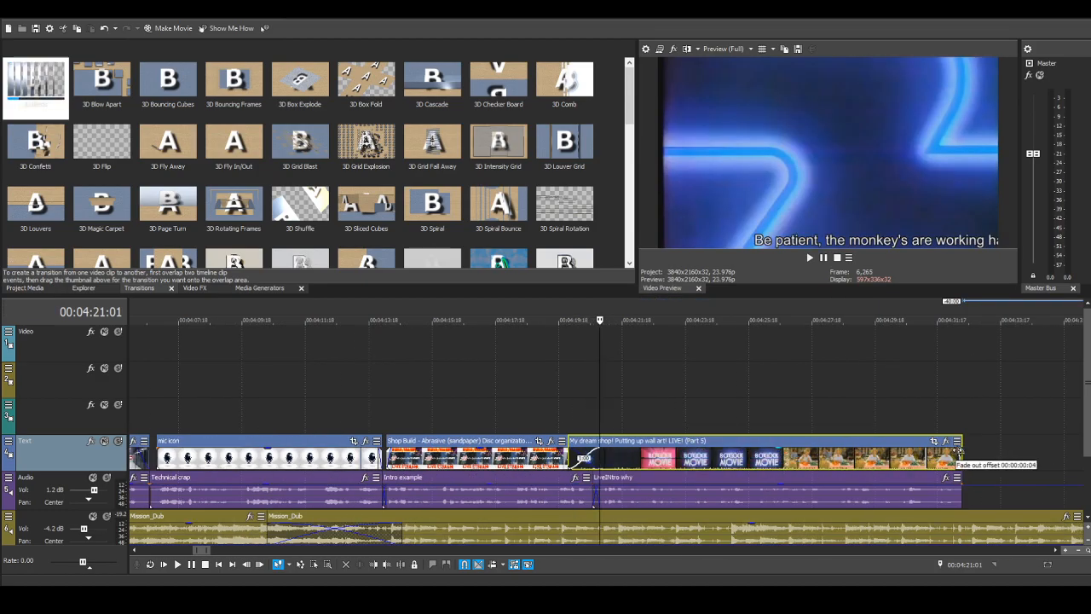
Step: Play back the transition from the live stream title into the "My dream shop!" clip through to its fade-out
click(545, 395)
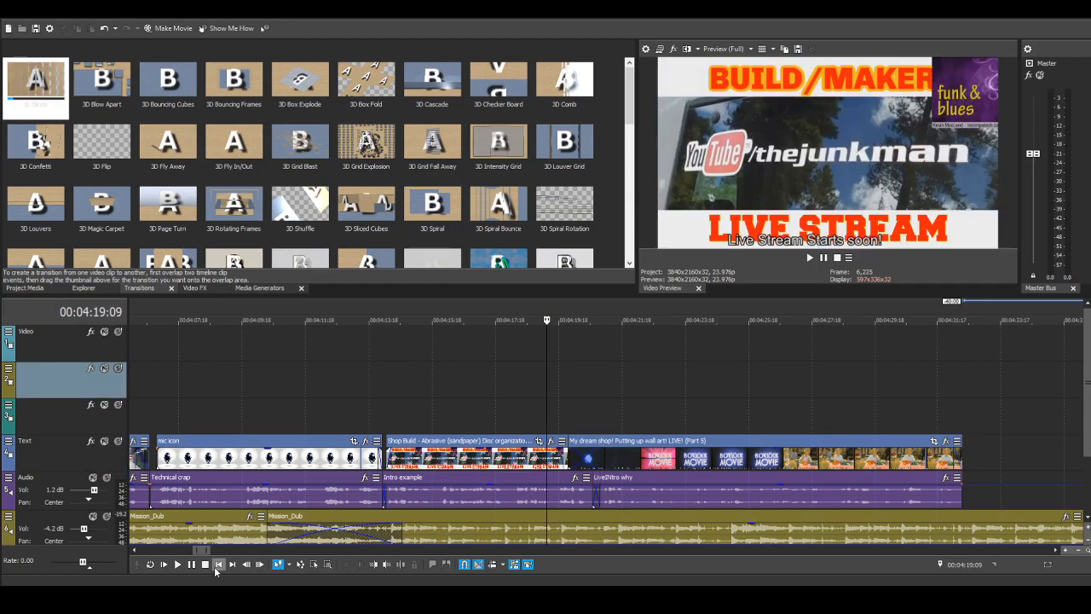
click(178, 565)
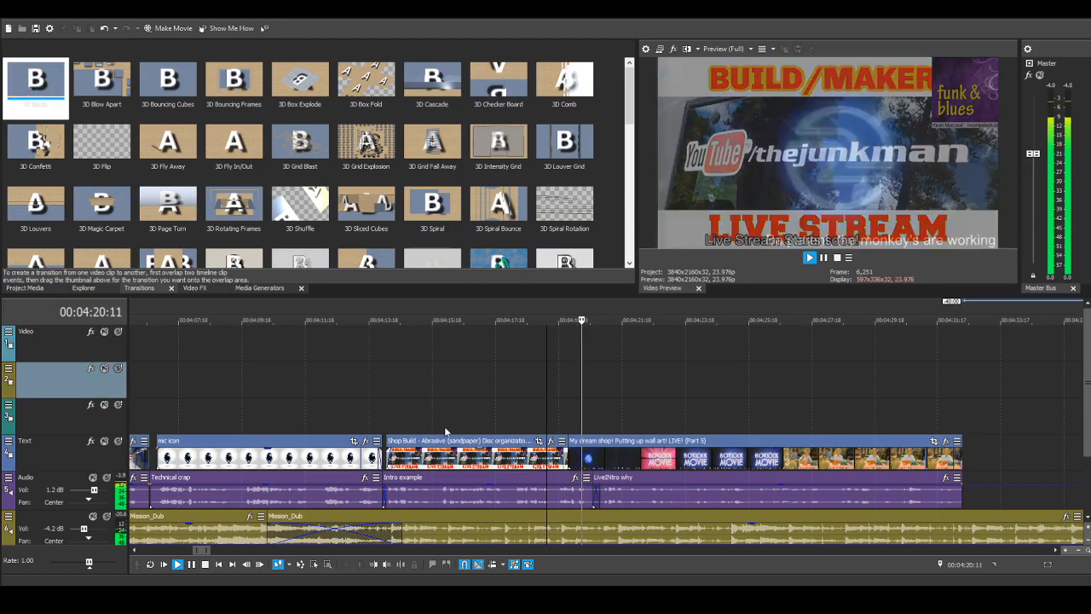
scroll(456, 401, down, 3)
scroll(457, 396, down, 1)
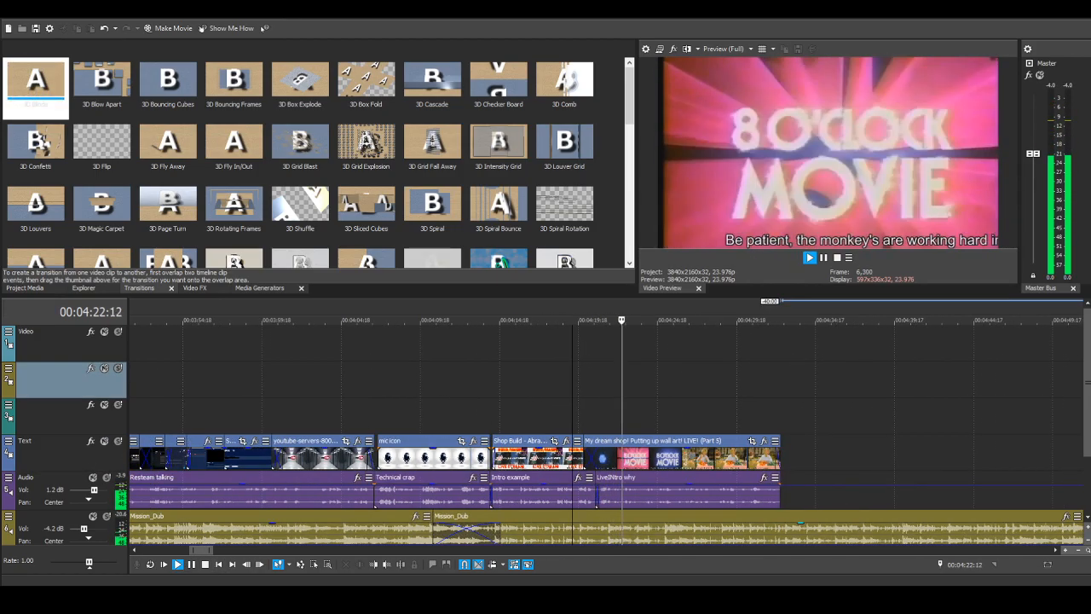
scroll(562, 410, down, 1)
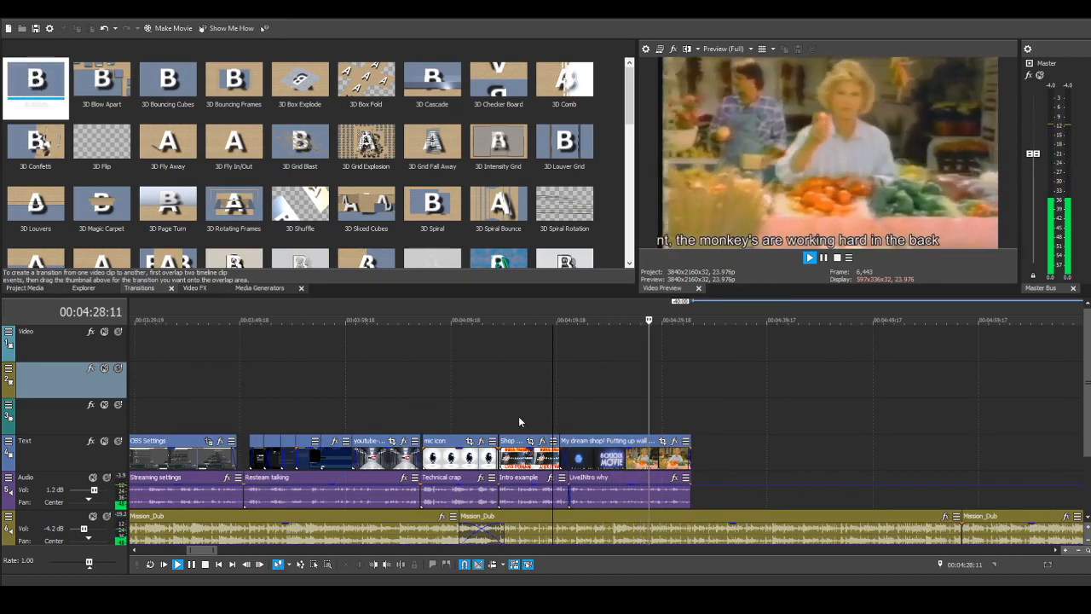
scroll(520, 411, down, 2)
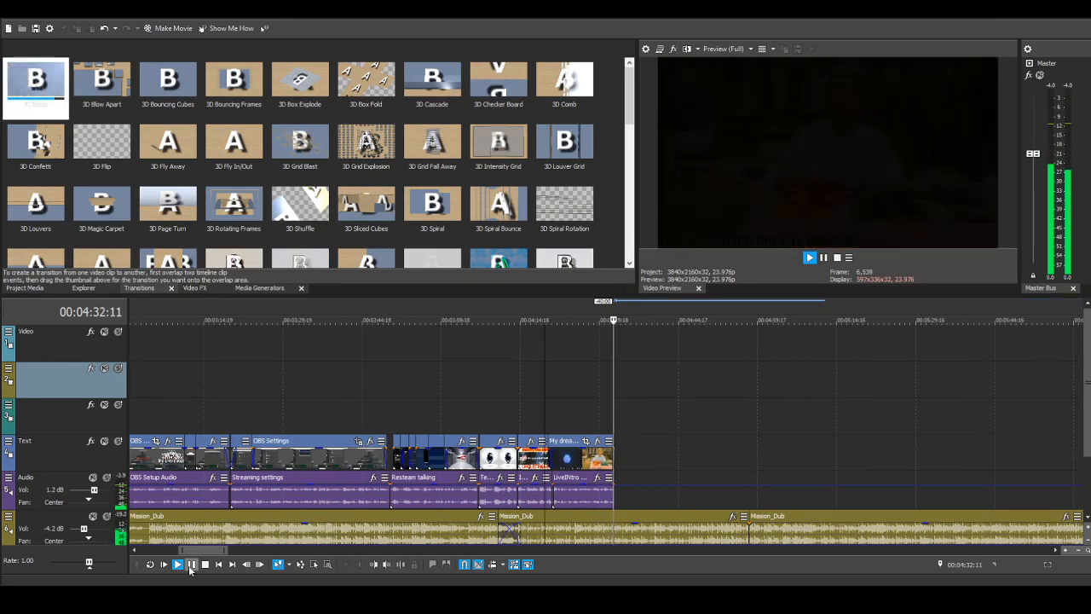
click(191, 564)
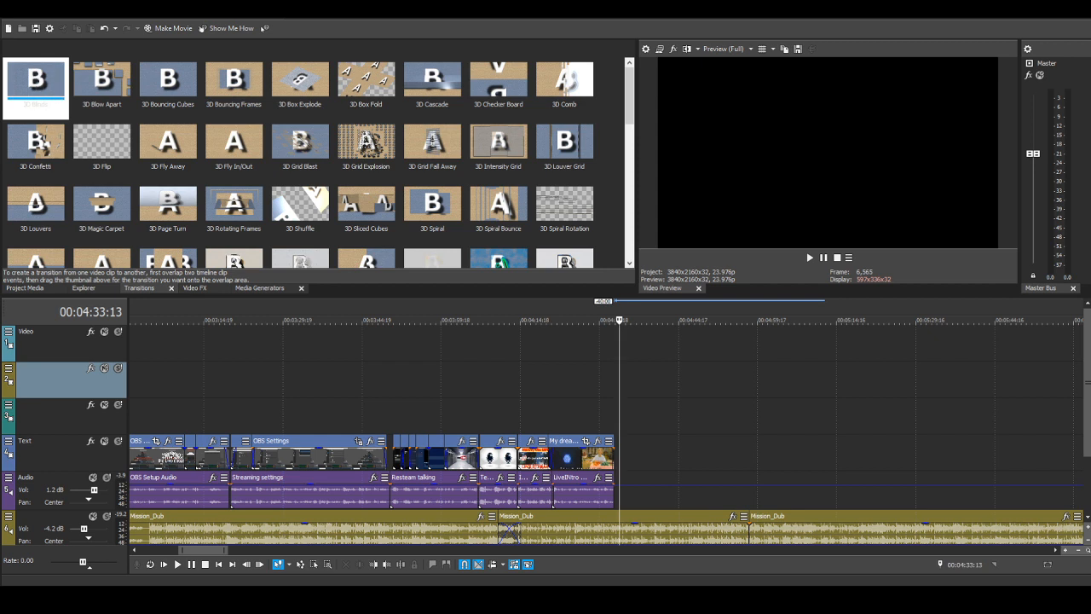
Step: Widen the video preview and place the playhead at the end of the trimmed "My dream shop!" clip
scroll(875, 496, down, 10)
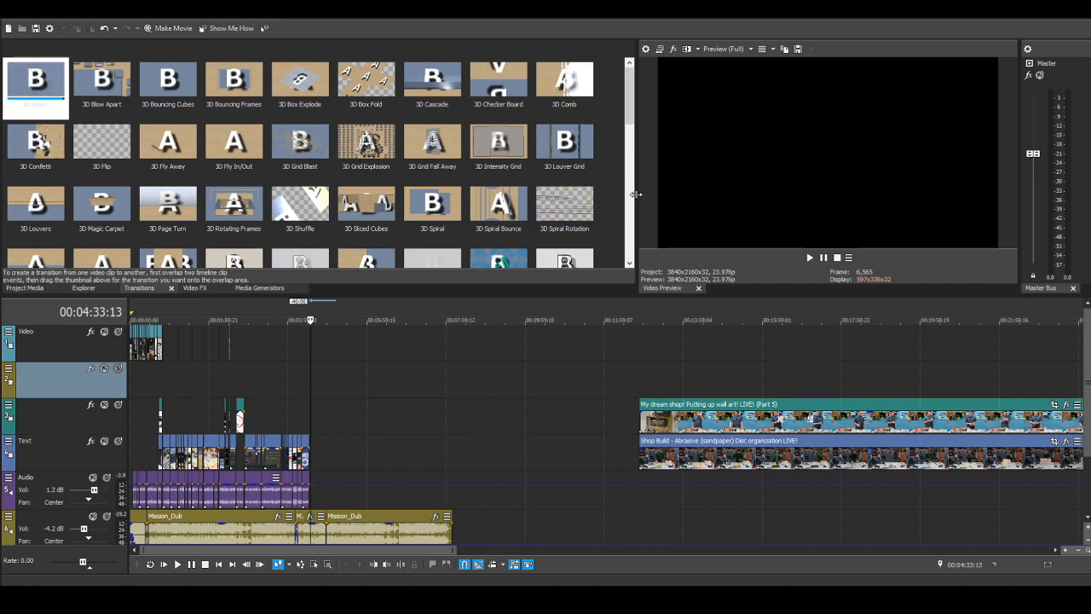
drag(638, 192, 550, 176)
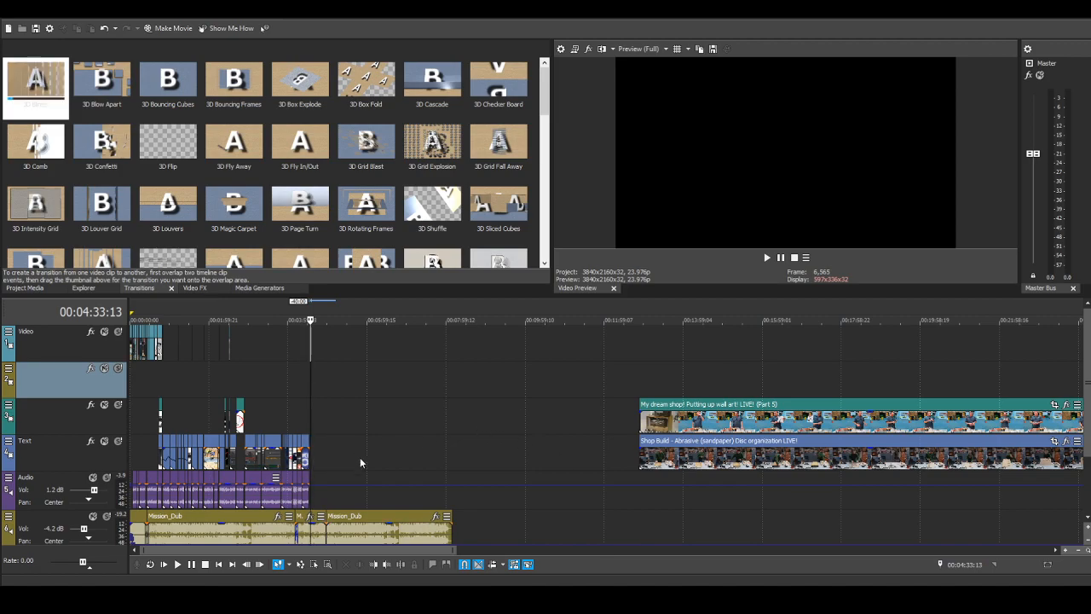
scroll(358, 520, up, 2)
scroll(358, 520, up, 1)
scroll(465, 508, down, 3)
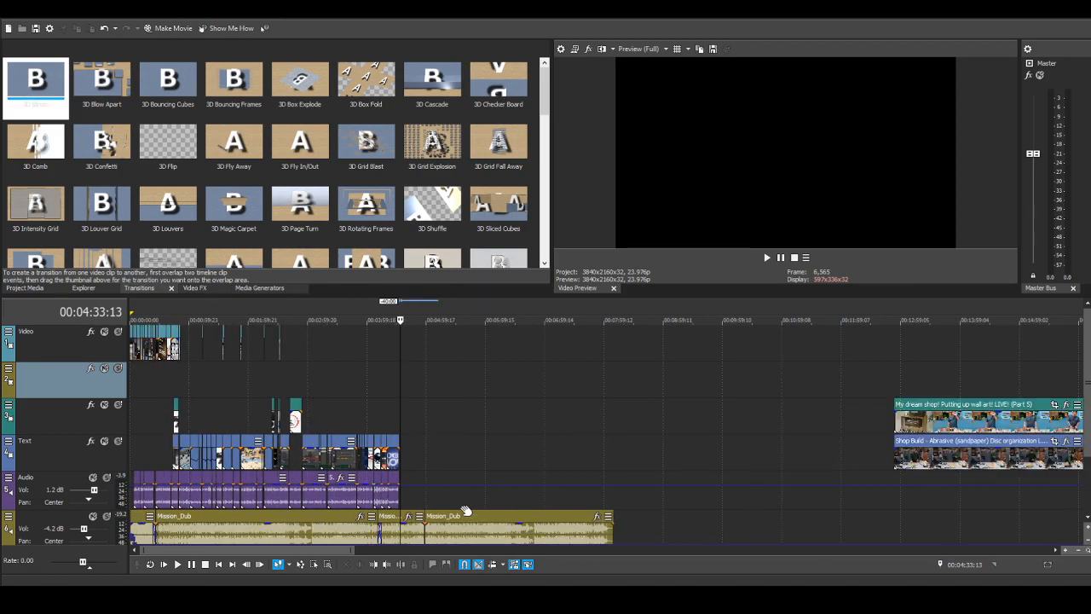
click(400, 408)
scroll(946, 461, down, 2)
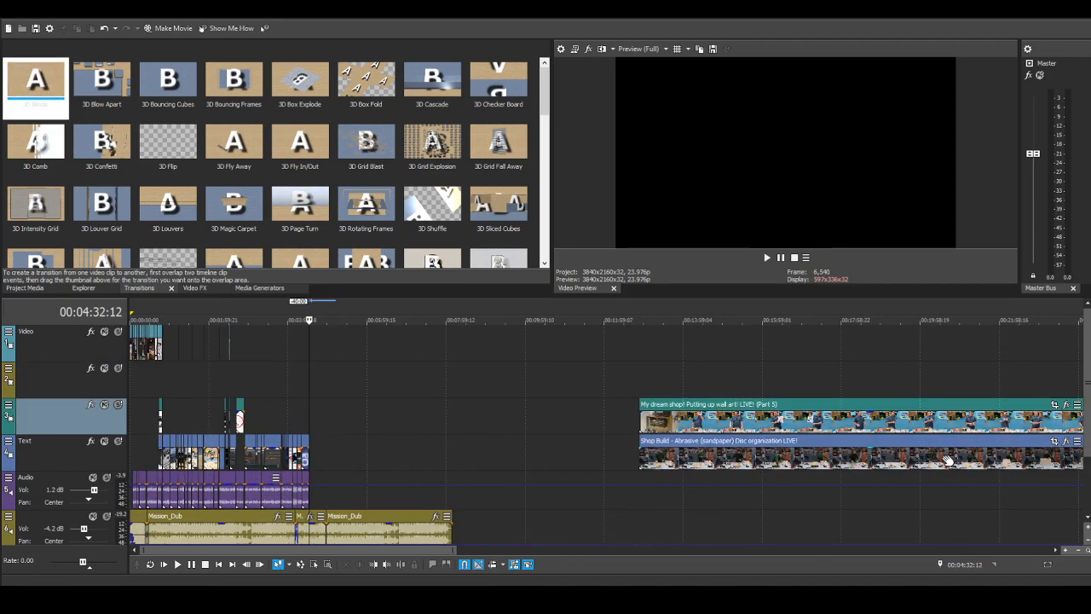
Step: Move the long "Shop Build - Abrasive (sandpaper) Disc organization LIVE!" clip to the playhead on the Text track and add a short fade-in
drag(692, 444, 326, 448)
scroll(310, 424, up, 5)
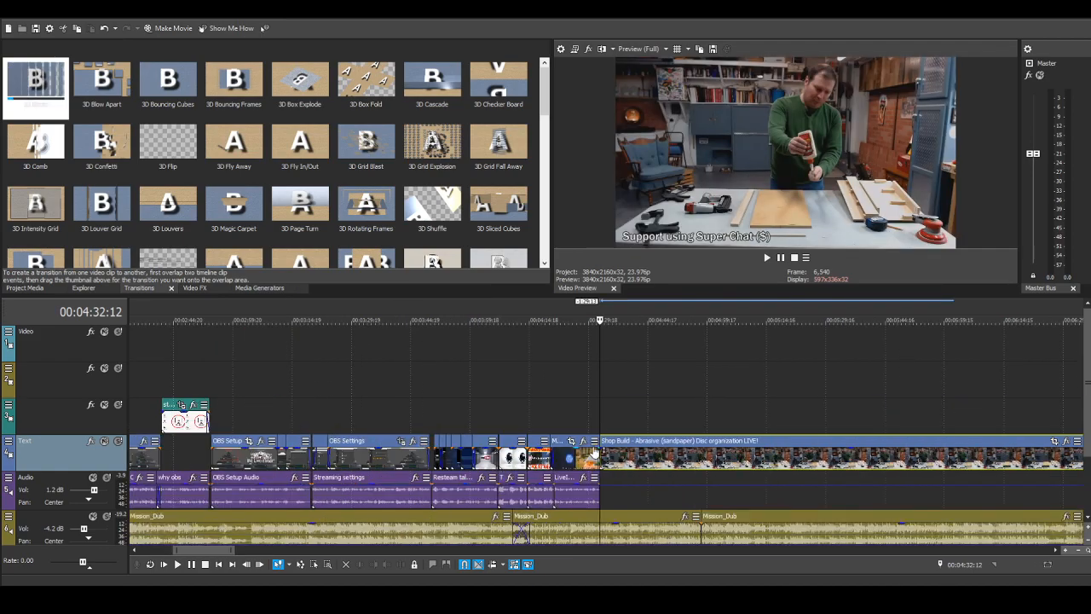
drag(602, 447, 608, 449)
Step: Trim the end of the "Shop Build" clip back to just before the end of the last Mission_Dub music clip
scroll(773, 488, down, 6)
scroll(861, 476, down, 2)
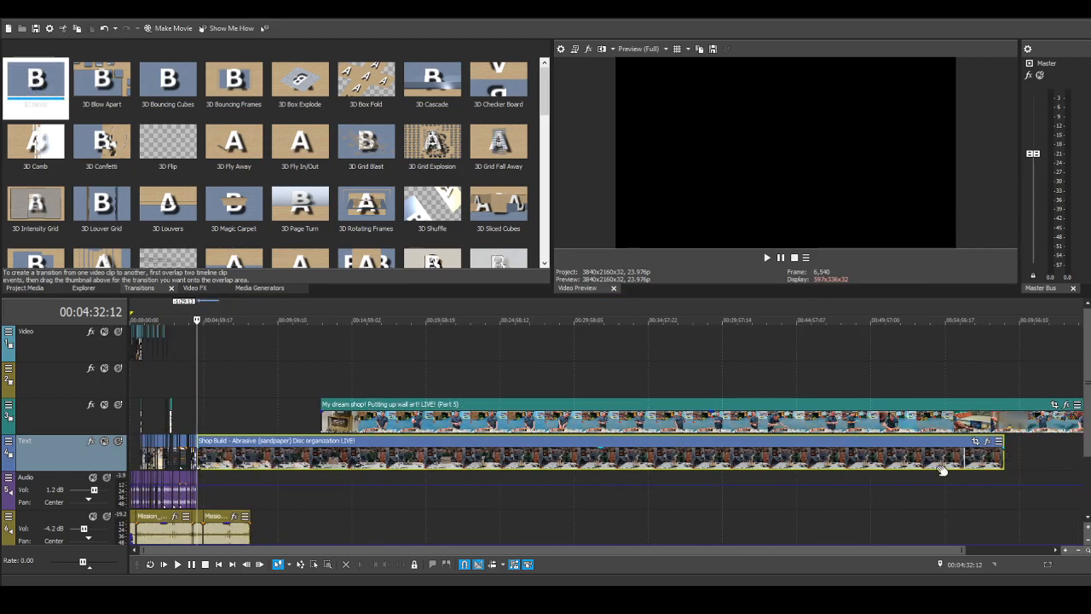
drag(1001, 458, 244, 460)
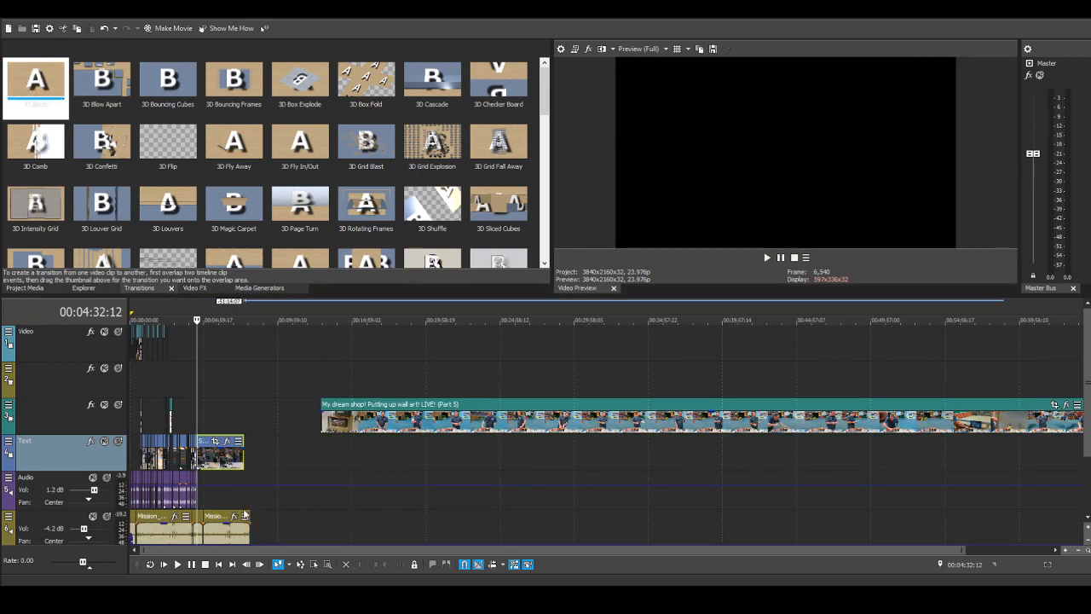
scroll(306, 487, up, 1)
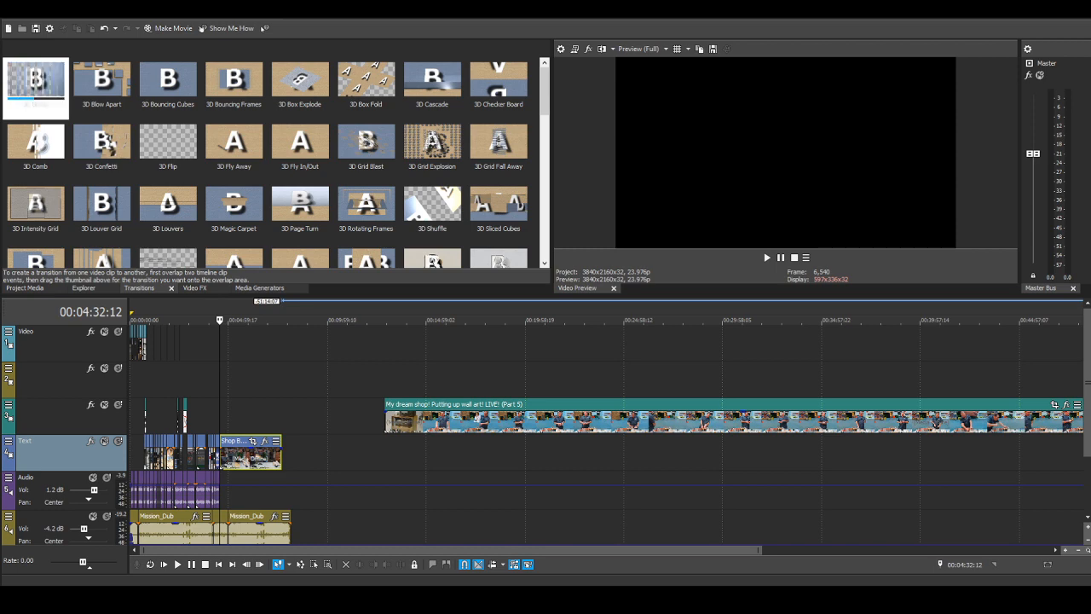
Step: Play the beginning of the "Shop Build" clip to check its fade-in
scroll(313, 540, up, 3)
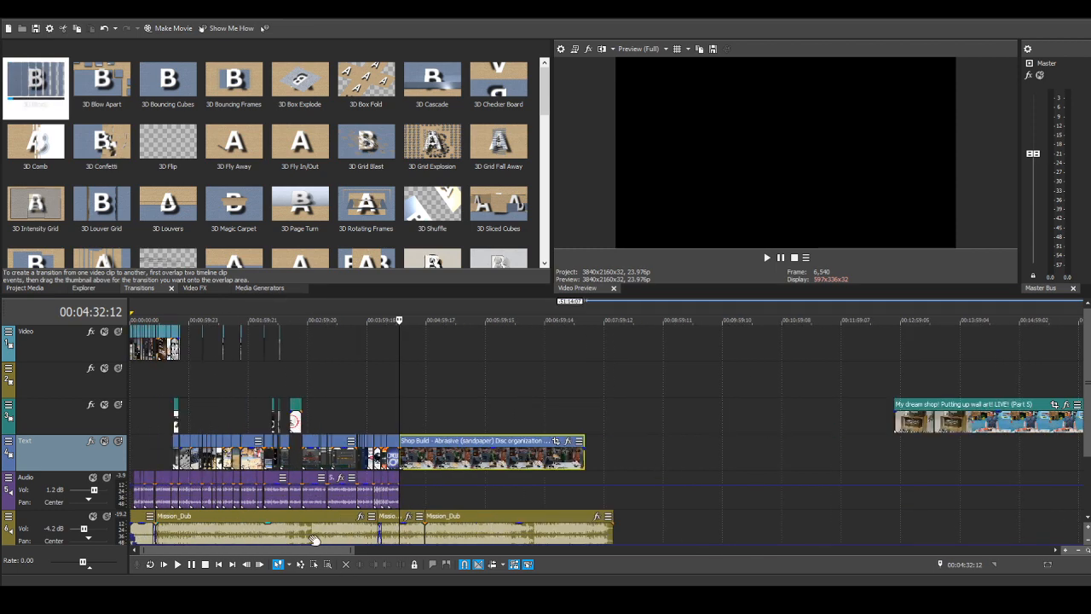
scroll(313, 540, up, 1)
click(485, 418)
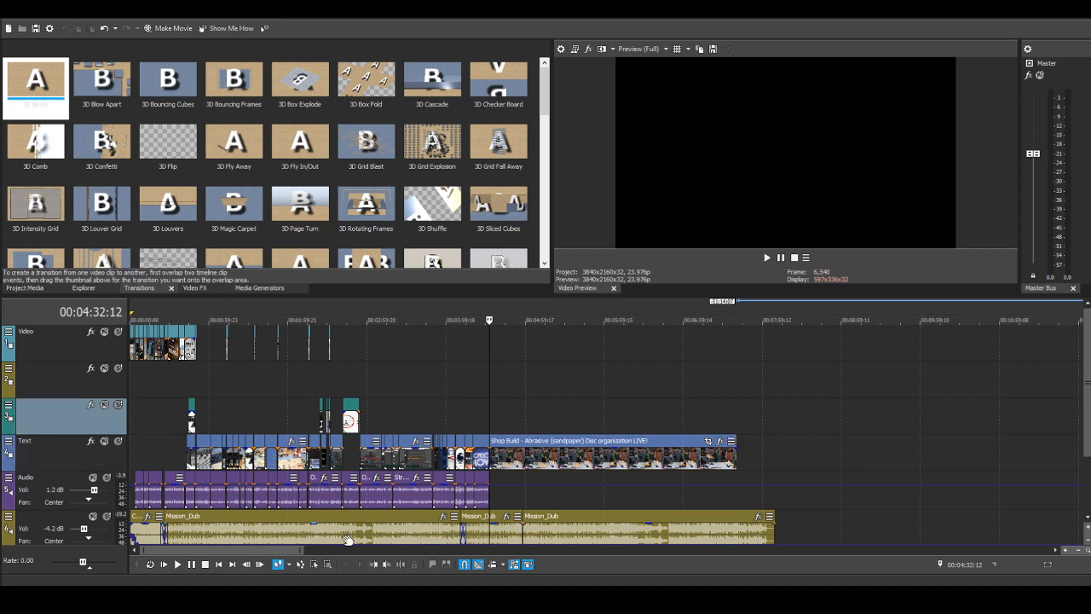
key(space)
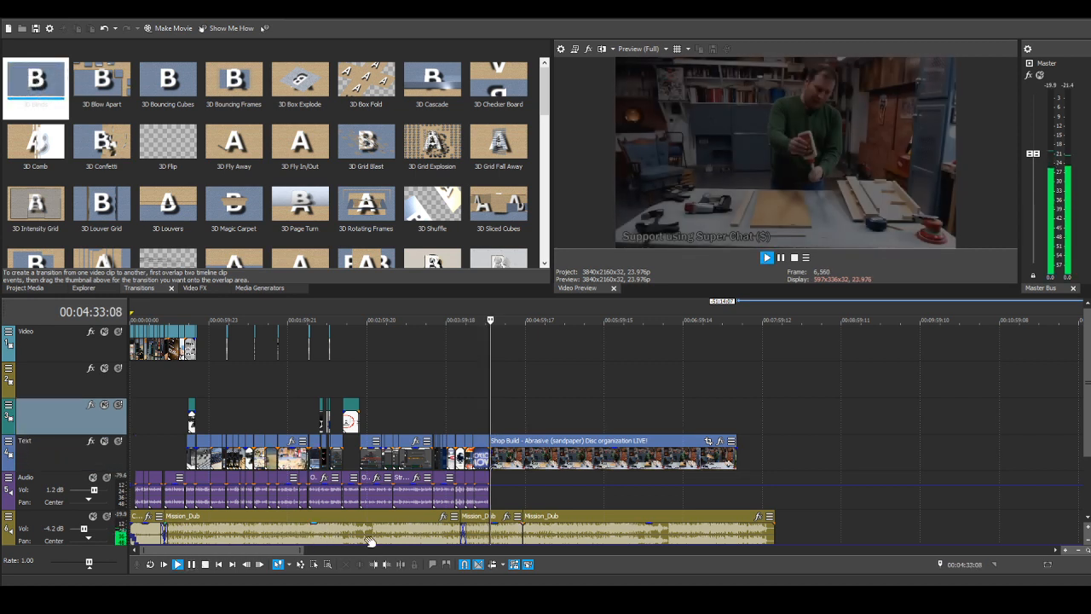
click(204, 565)
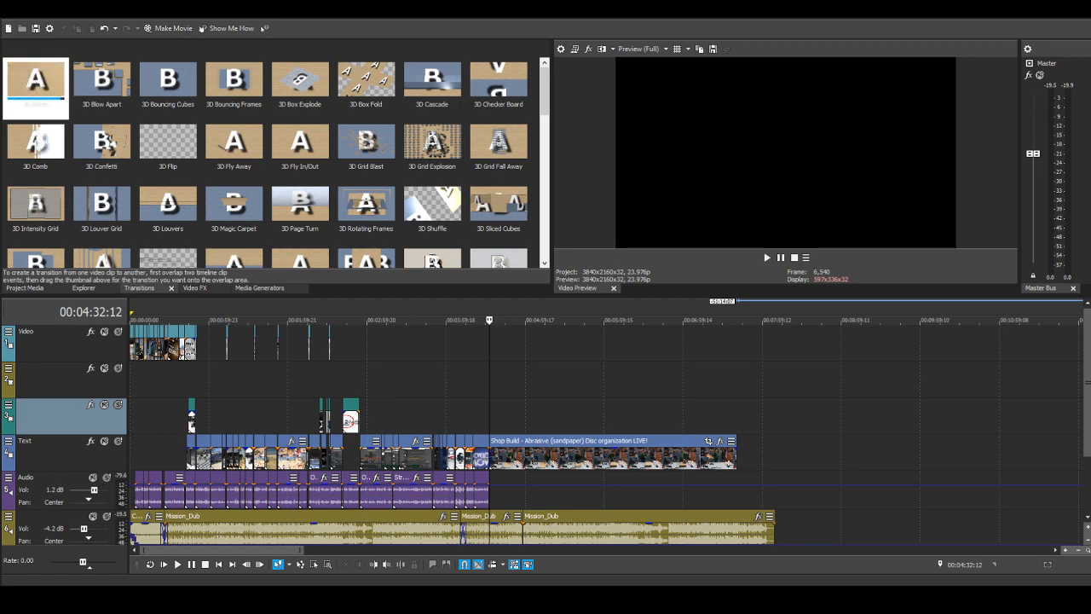
Step: Place the "Single cam example" recording on the Audio track beneath the "Shop Build" clip
drag(641, 542, 504, 491)
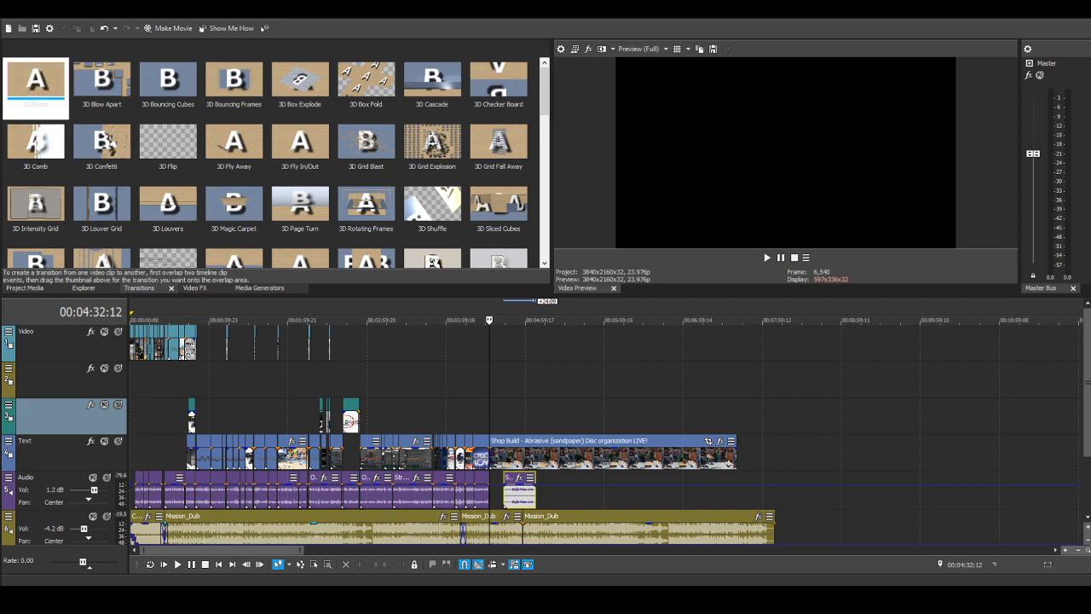
scroll(555, 486, up, 2)
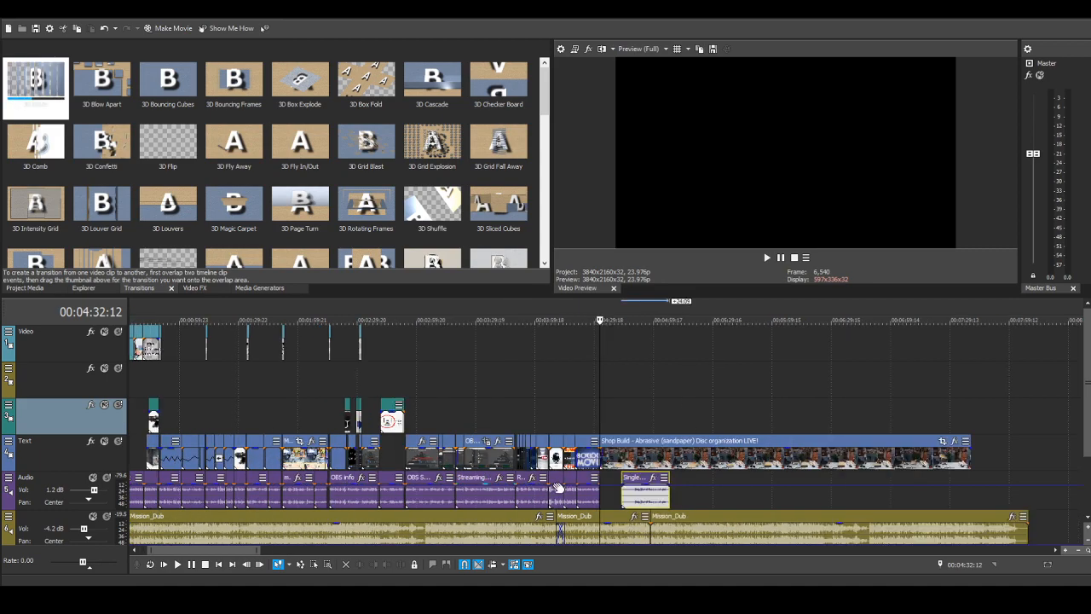
scroll(559, 488, up, 2)
Step: Trim both ends of the "Single cam example" audio and move it against the end of the "LiveINtro why" audio
drag(644, 497, 671, 497)
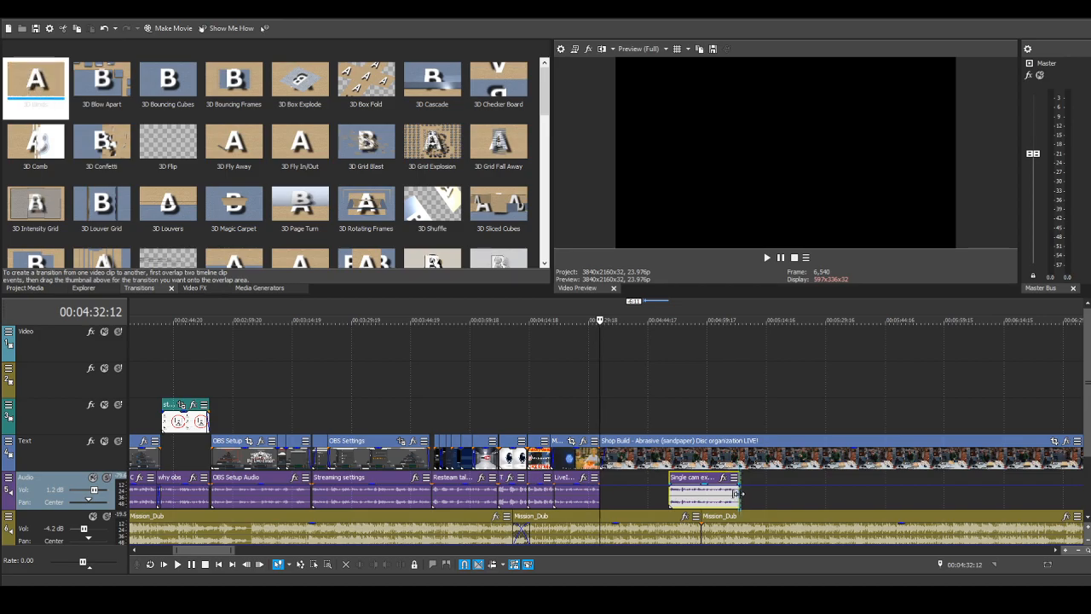
drag(738, 493, 612, 480)
scroll(612, 482, up, 5)
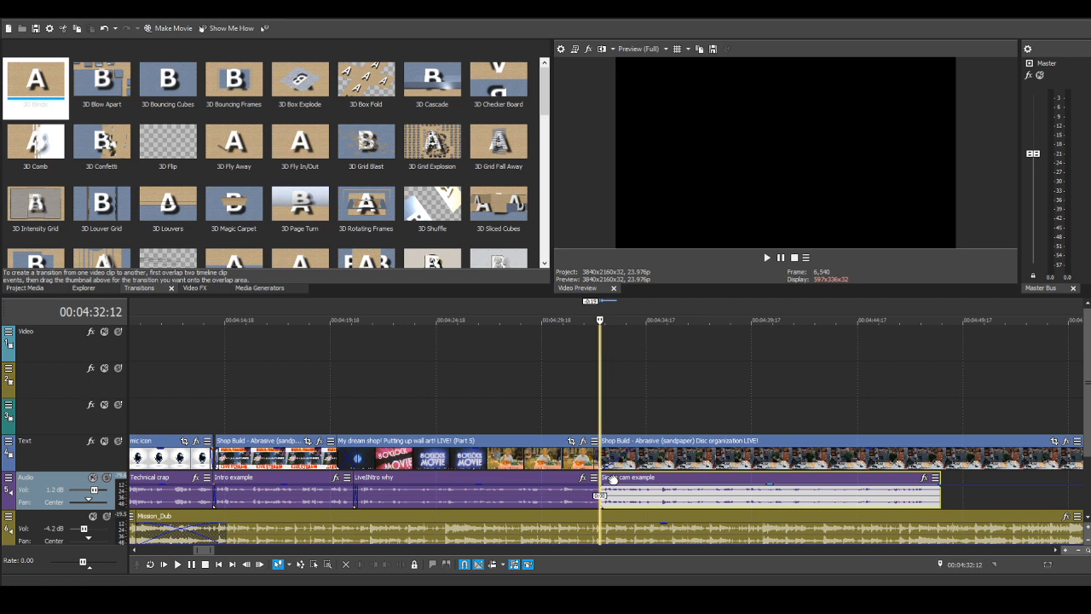
Step: Play back the cut from the "My dream shop!" clip into the "Shop Build" clip with the "Single cam example" narration
click(571, 404)
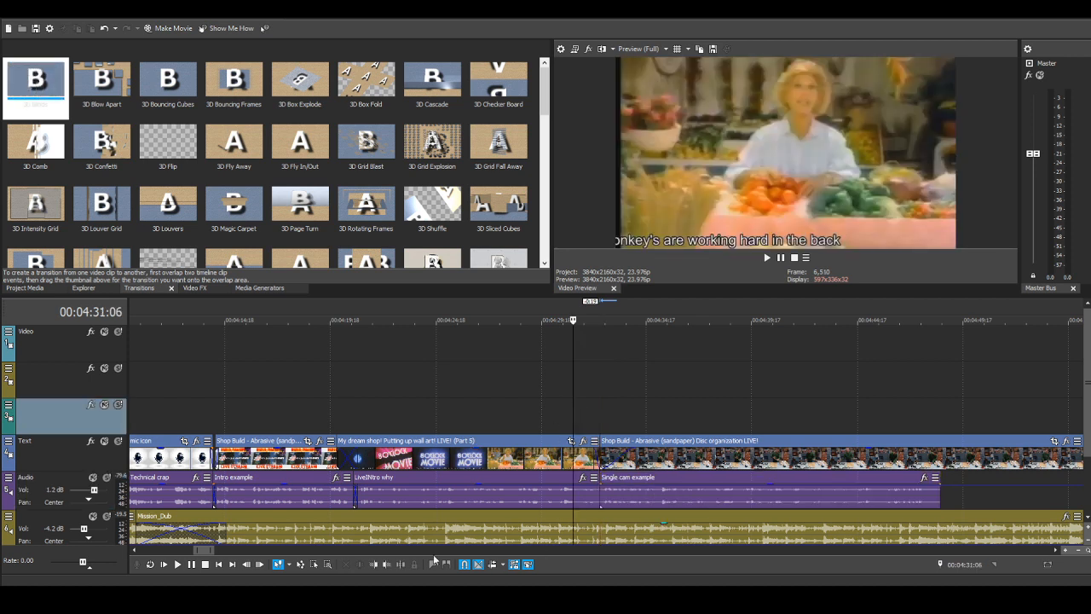
click(178, 564)
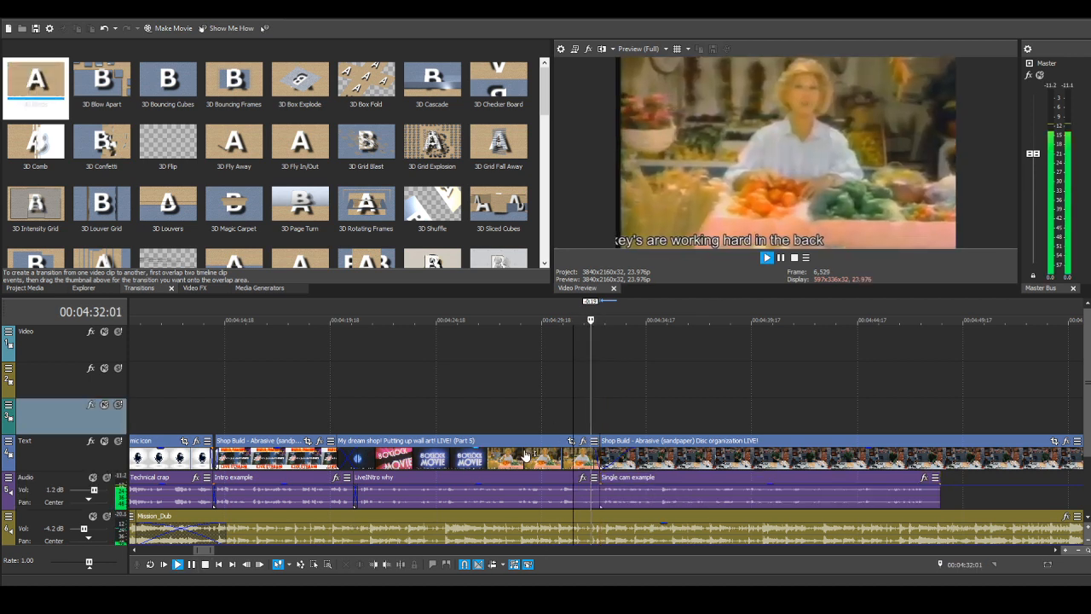
scroll(869, 433, down, 6)
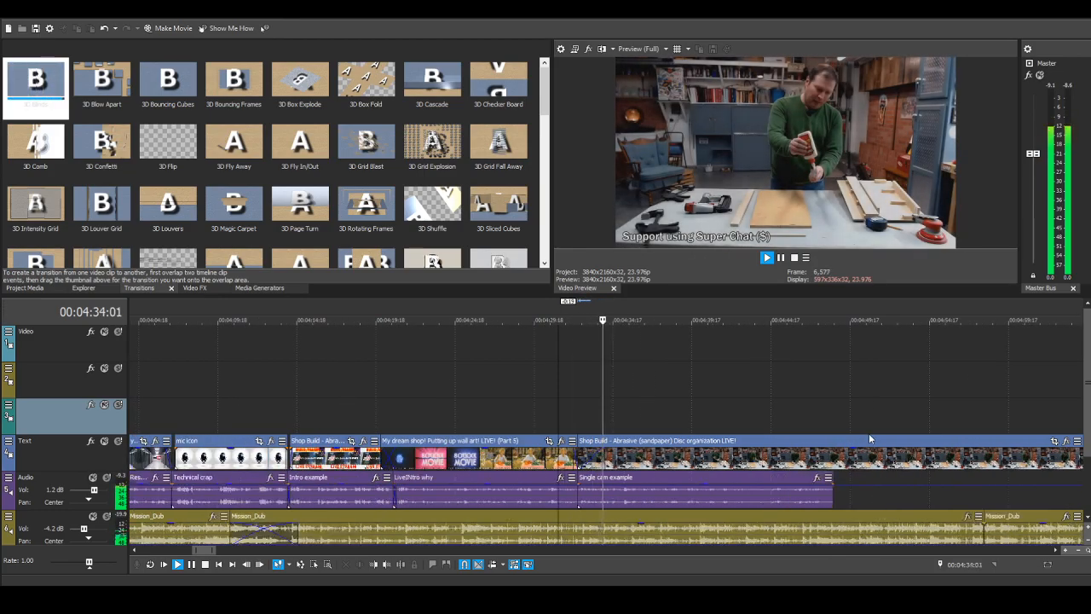
scroll(918, 467, down, 4)
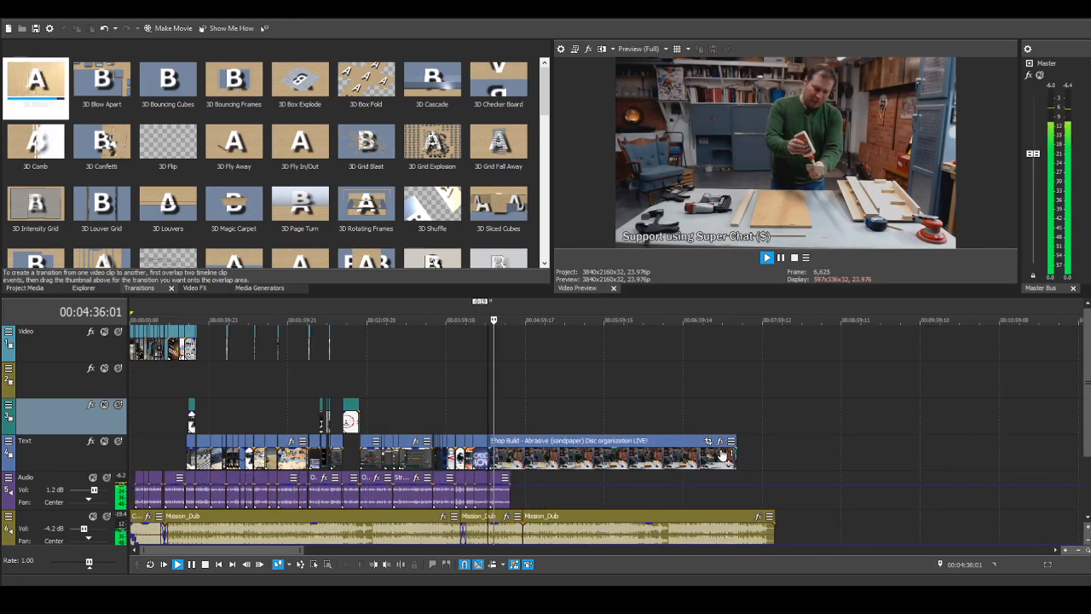
Step: Trim the end of the "Shop Build" clip to match the end of the "Single cam example" audio and pause playback there
click(723, 457)
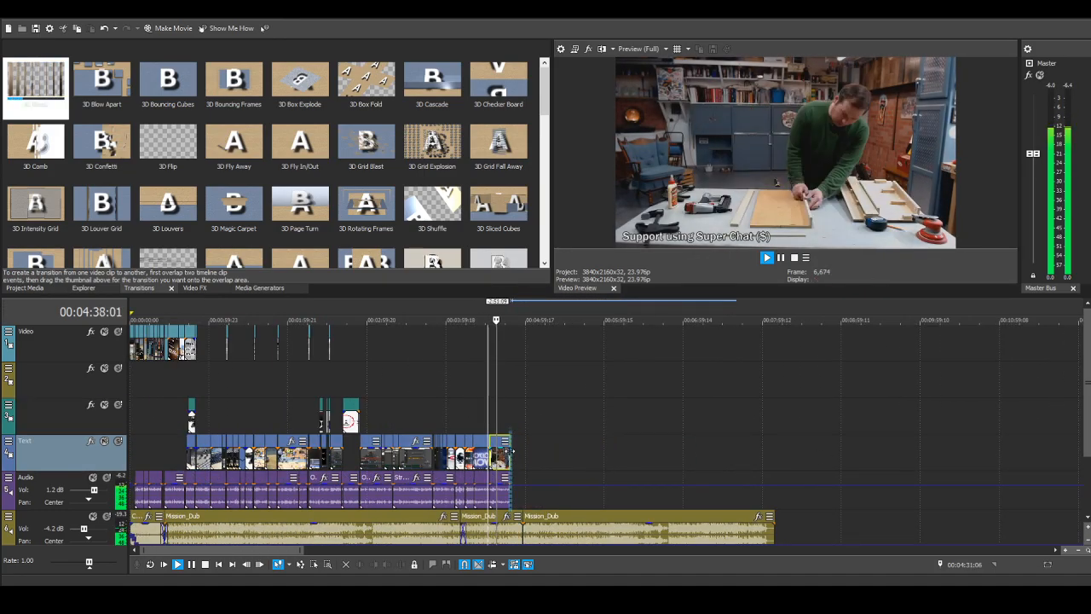
scroll(705, 505, up, 4)
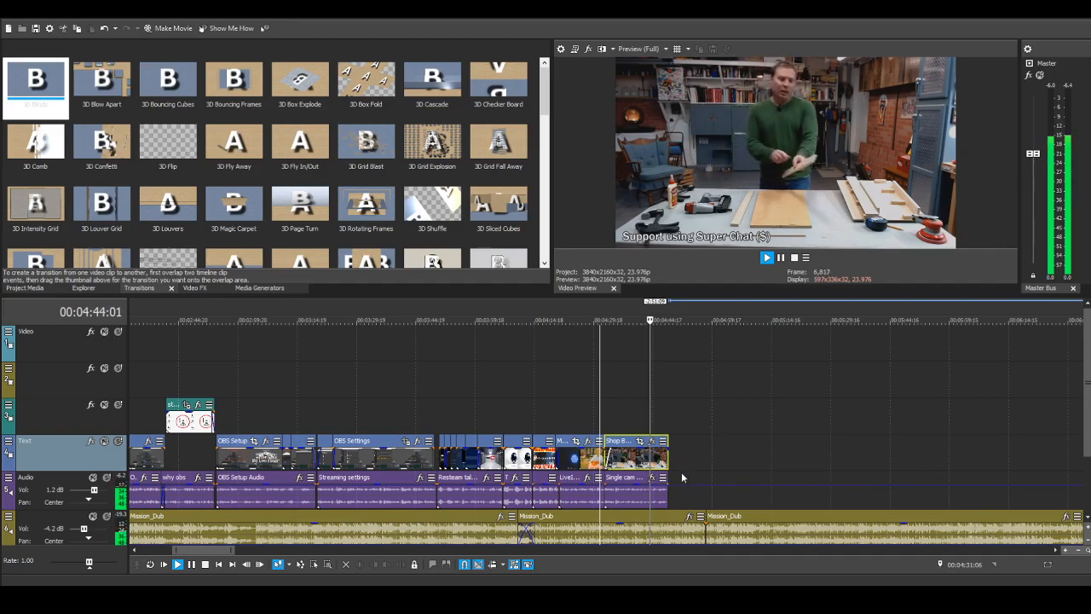
click(190, 565)
scroll(711, 499, up, 5)
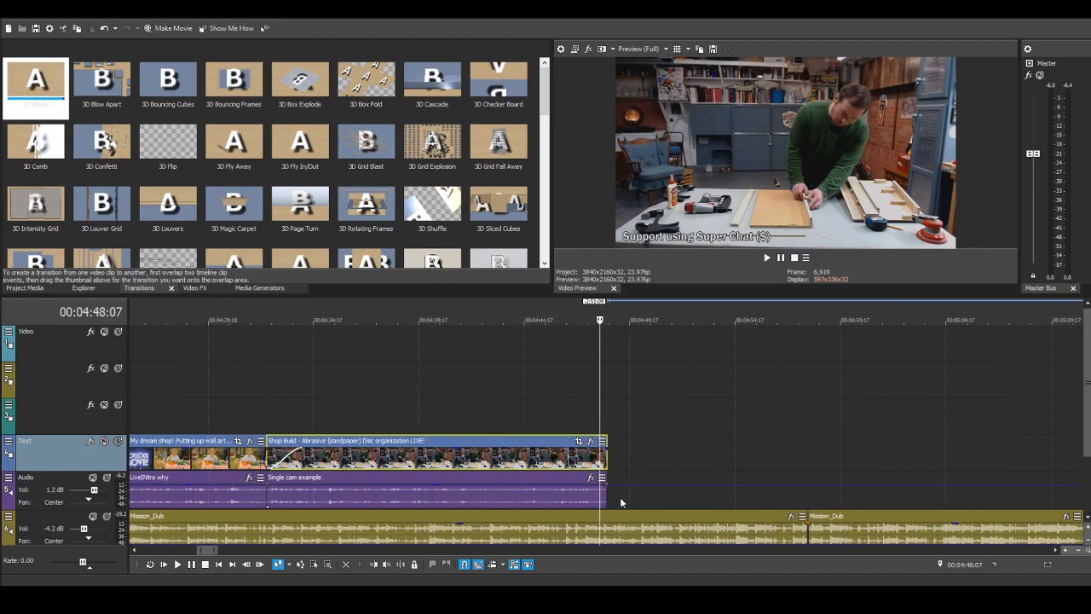
Step: Move the remaining "My dream shop! Putting up wall art! LIVE! (Part 5)" clip down to the Text track and trim about 2:34 from its start
scroll(467, 563, down, 1)
scroll(883, 426, down, 8)
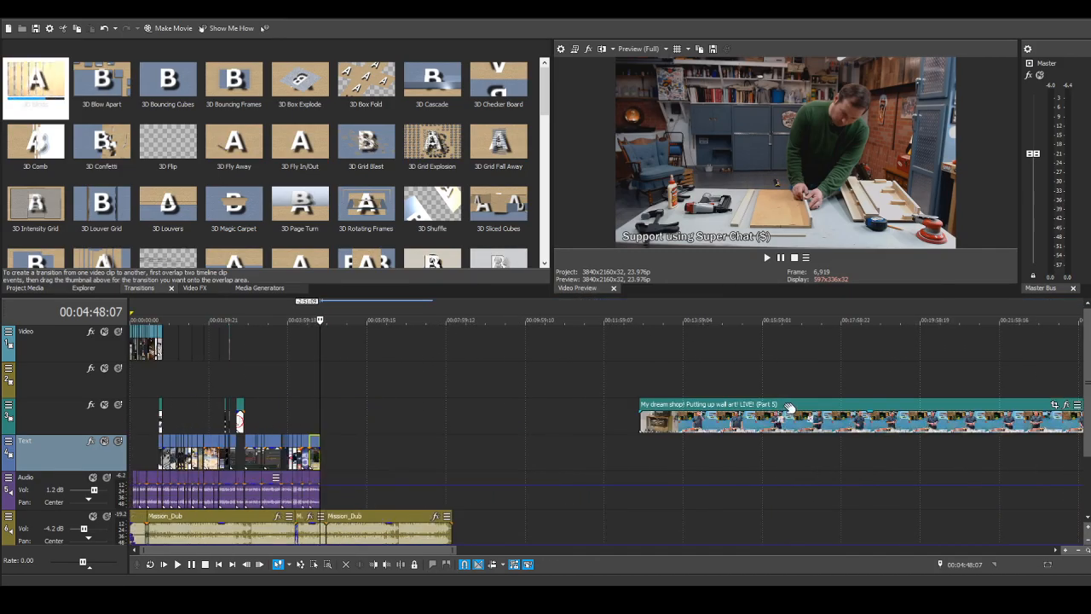
drag(785, 420, 541, 441)
scroll(467, 461, up, 3)
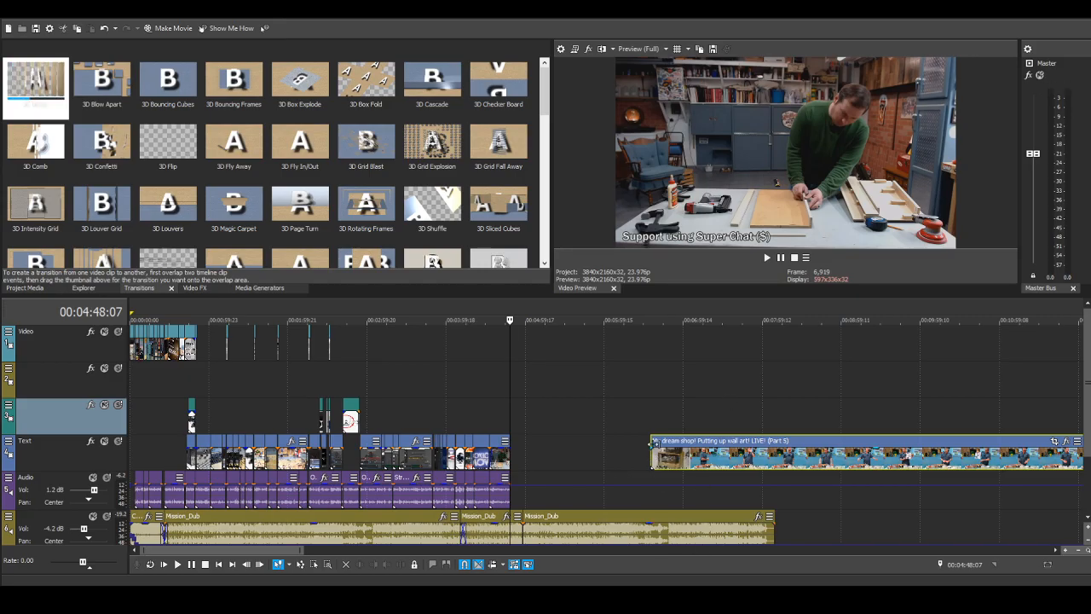
drag(652, 449, 855, 453)
scroll(811, 474, down, 3)
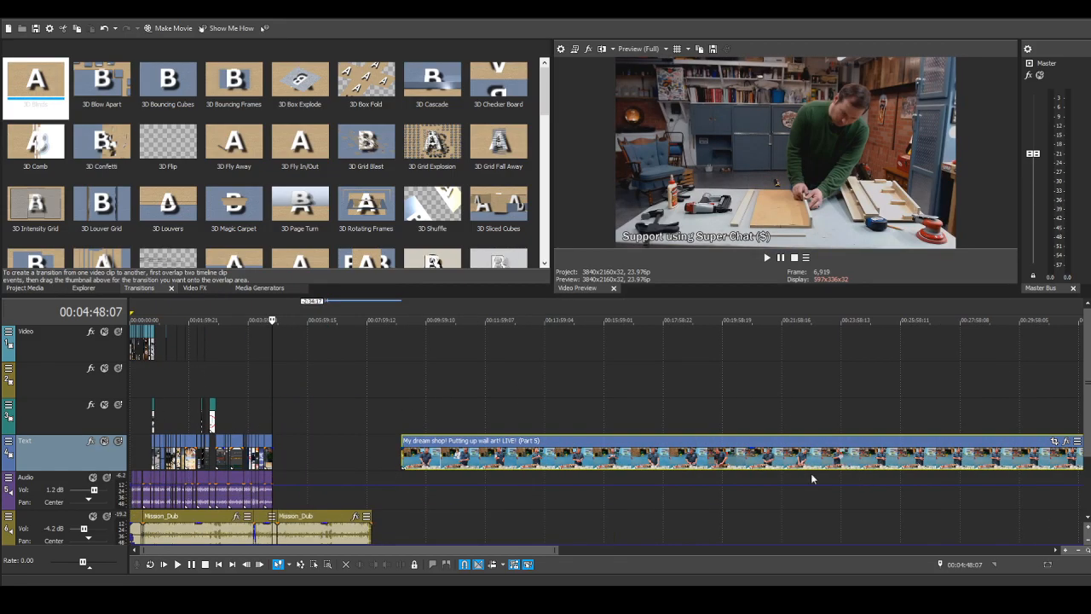
Step: Remove the leftover "My dream shop! Putting up wall art! LIVE! (Part 5)" clip from the Text track
scroll(810, 473, down, 3)
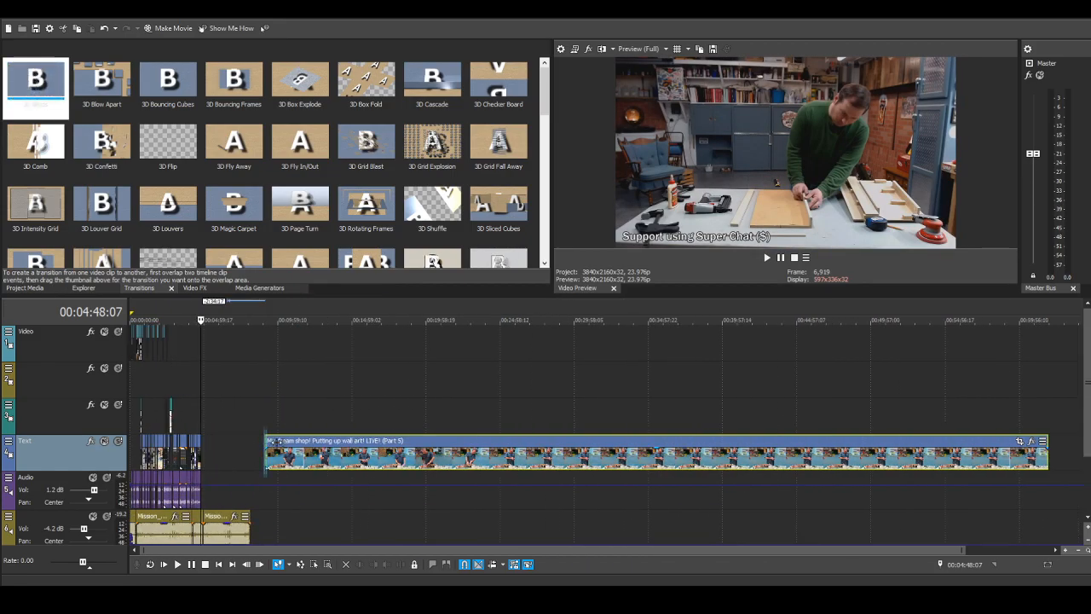
drag(266, 464, 716, 465)
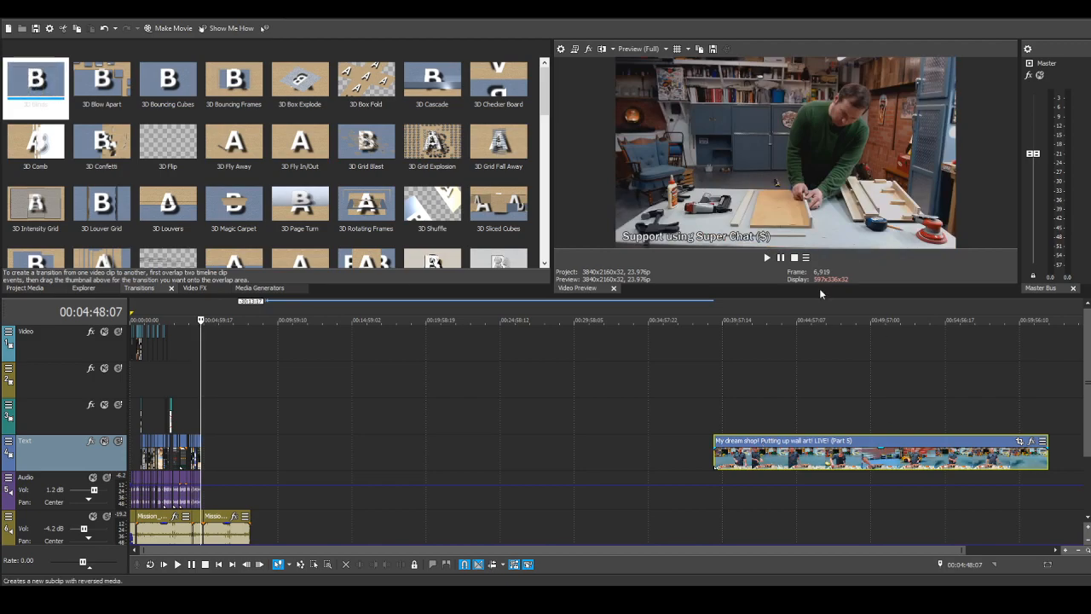
key(Delete)
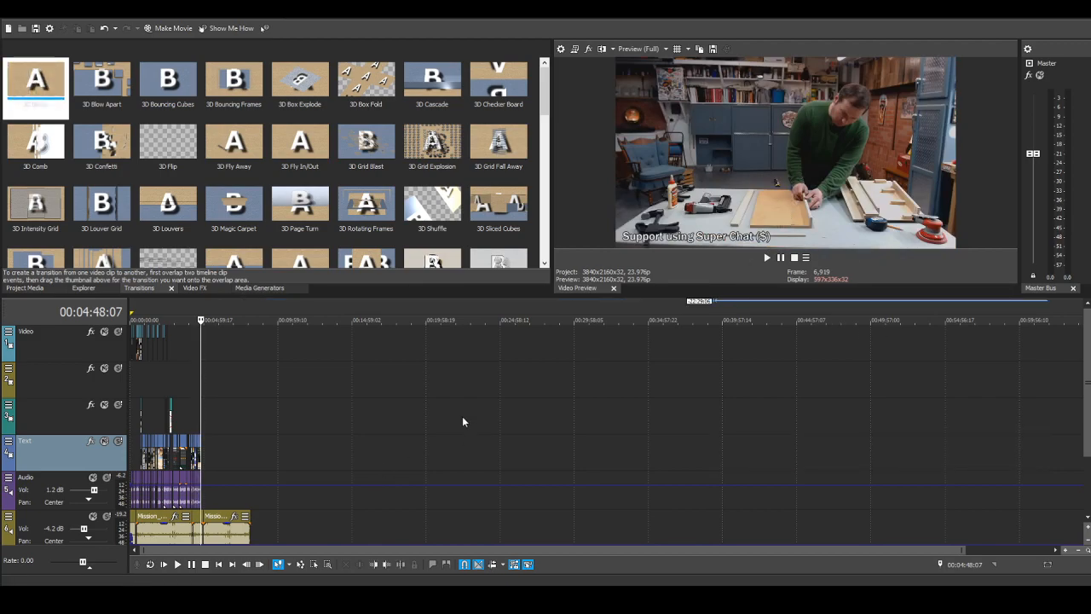
Step: Add the "My dream shop! Building an interactive diorama LIVE! (Part 4)" clip with its audio to the Text and Audio tracks, after the existing edit
scroll(316, 461, up, 3)
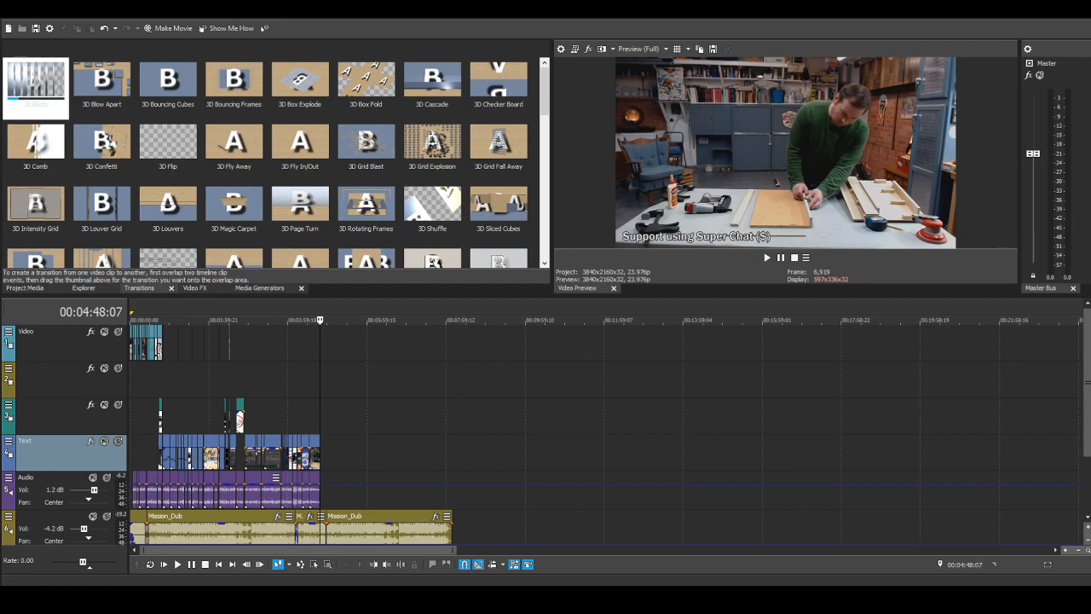
drag(1089, 452, 482, 451)
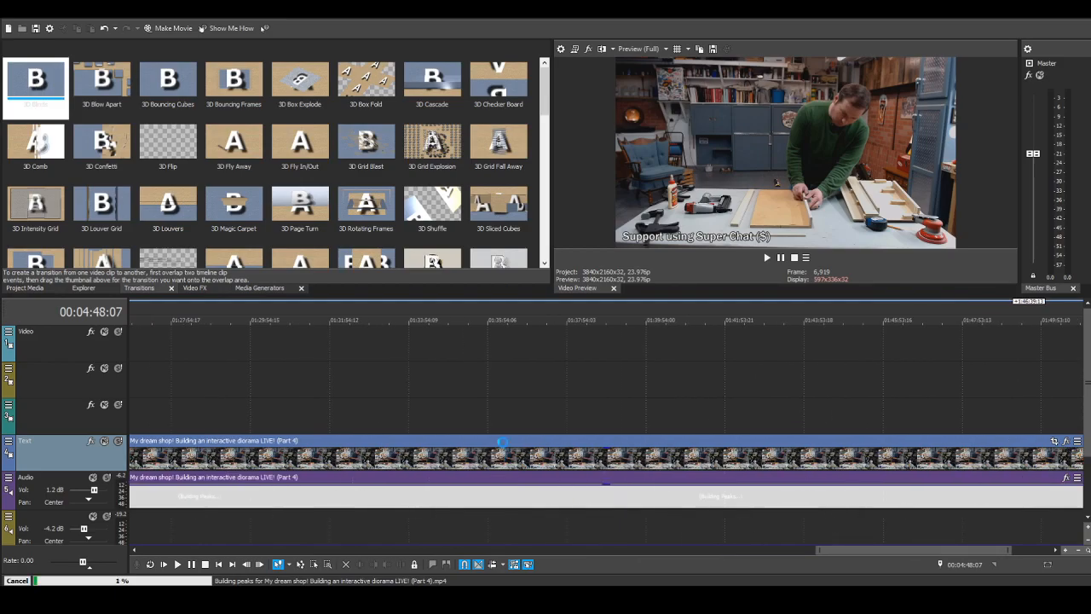
scroll(451, 462, down, 3)
click(450, 463)
scroll(450, 463, down, 2)
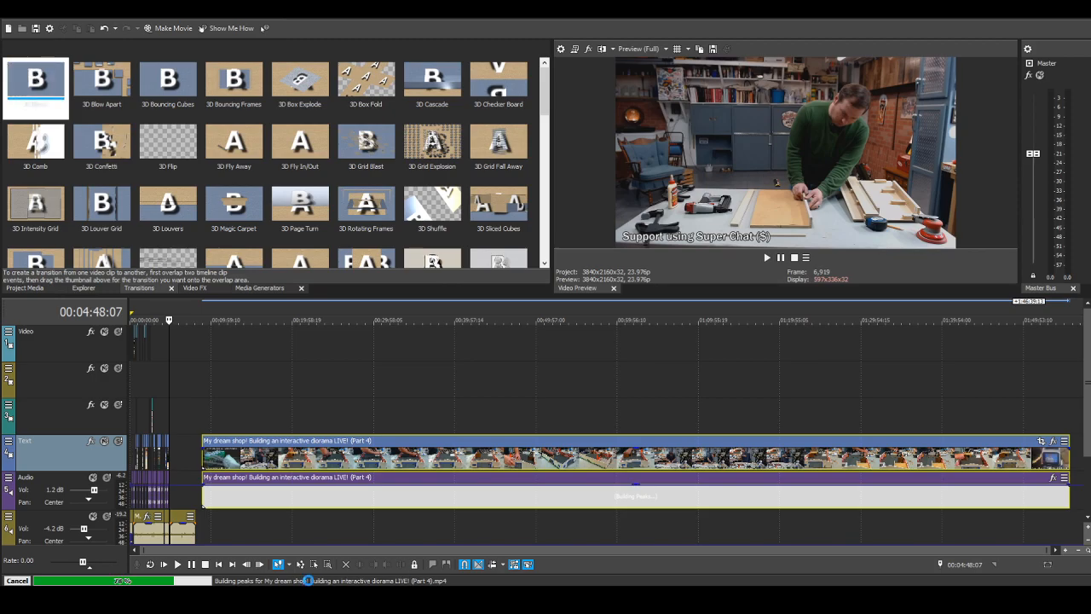
Step: Delete the audio of the "Building an interactive diorama LIVE! (Part 4)" clip, keeping only its video
click(326, 521)
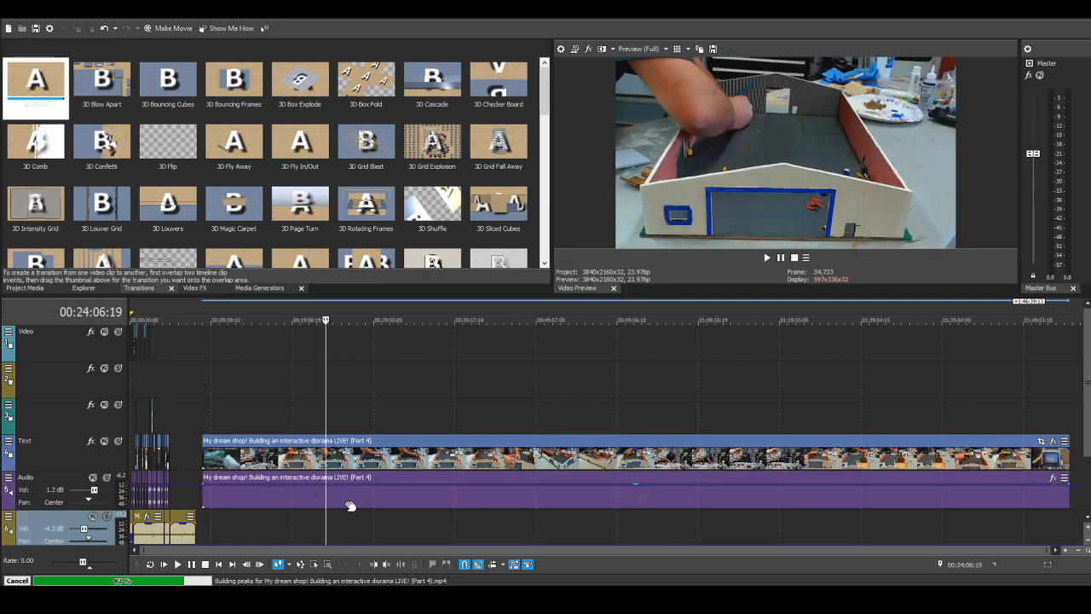
drag(357, 504, 393, 494)
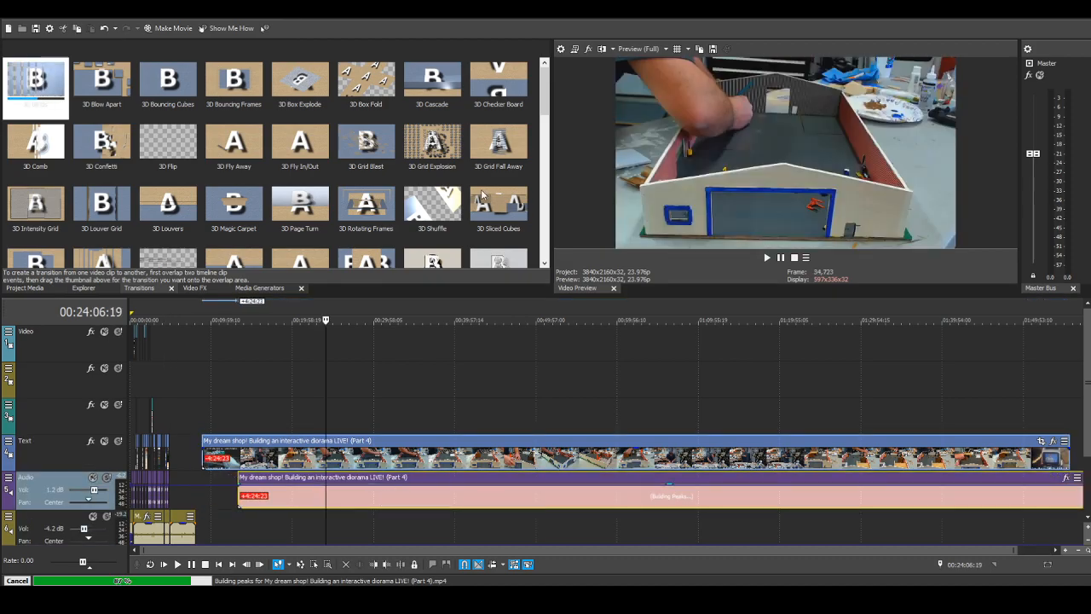
key(Delete)
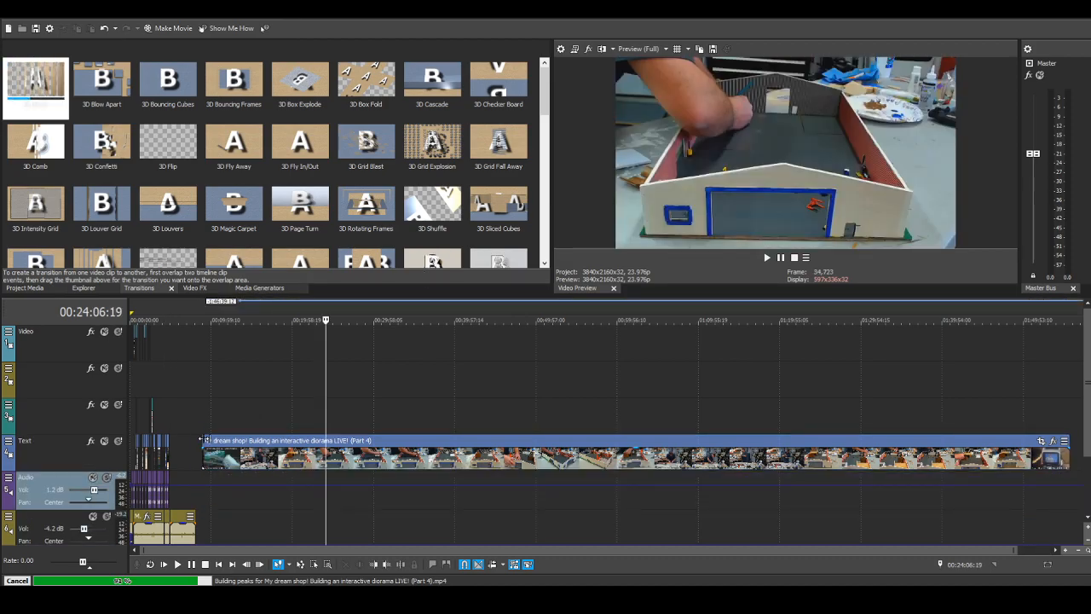
Step: Trim about 3:42 from the start of the Part 4 clip, move it against the "Shop Build" clip and cut off most of its end
drag(211, 443, 232, 465)
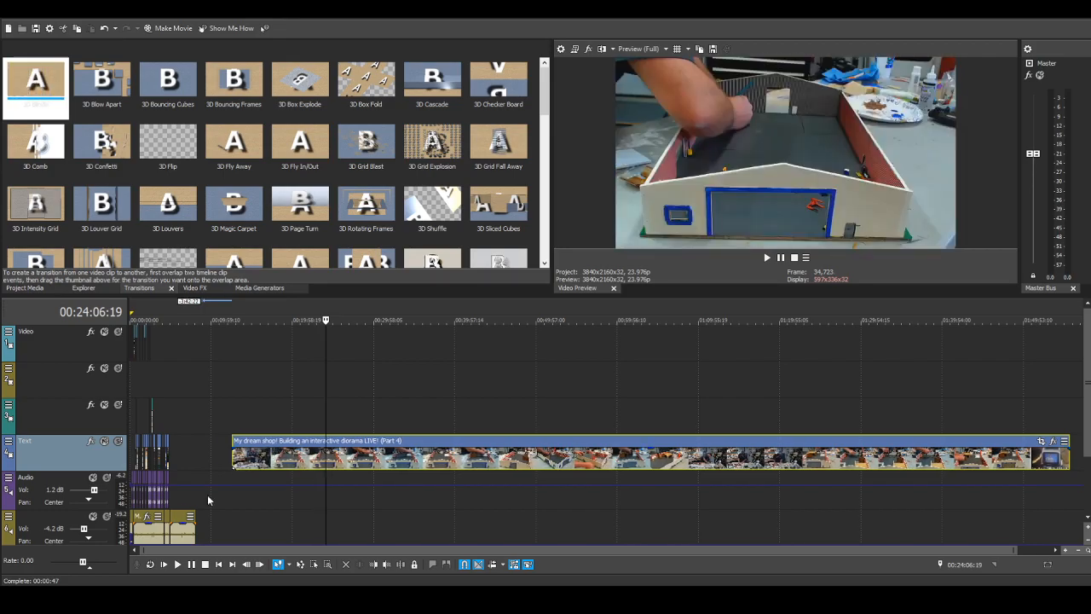
drag(262, 454, 201, 456)
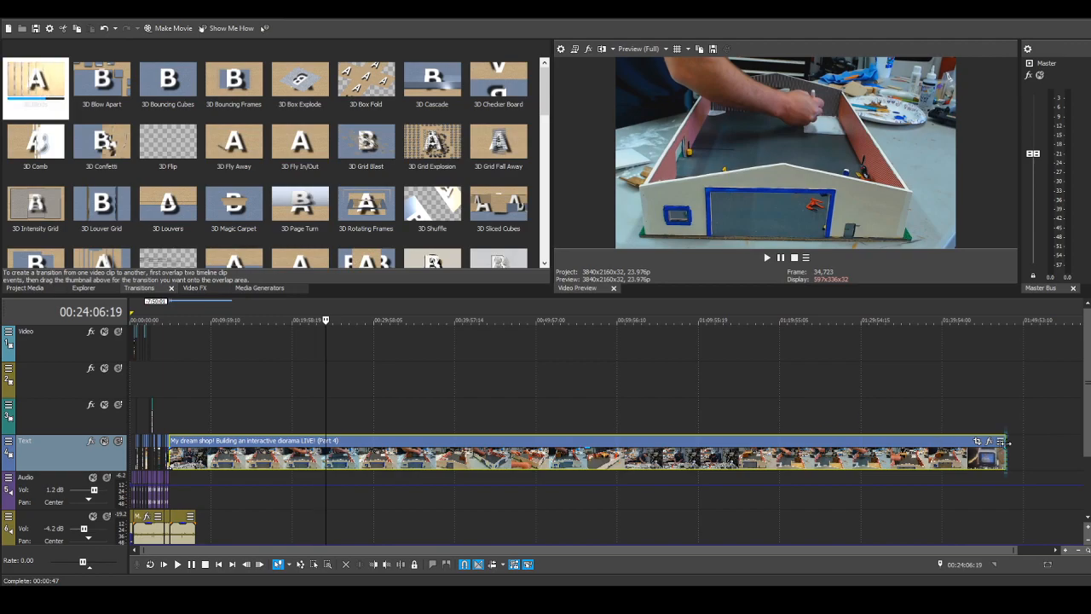
drag(1007, 443, 200, 445)
Step: Overlap the start of the Part 4 clip with the end of the "Shop Build" clip by one second to crossfade them
click(166, 418)
scroll(226, 458, up, 8)
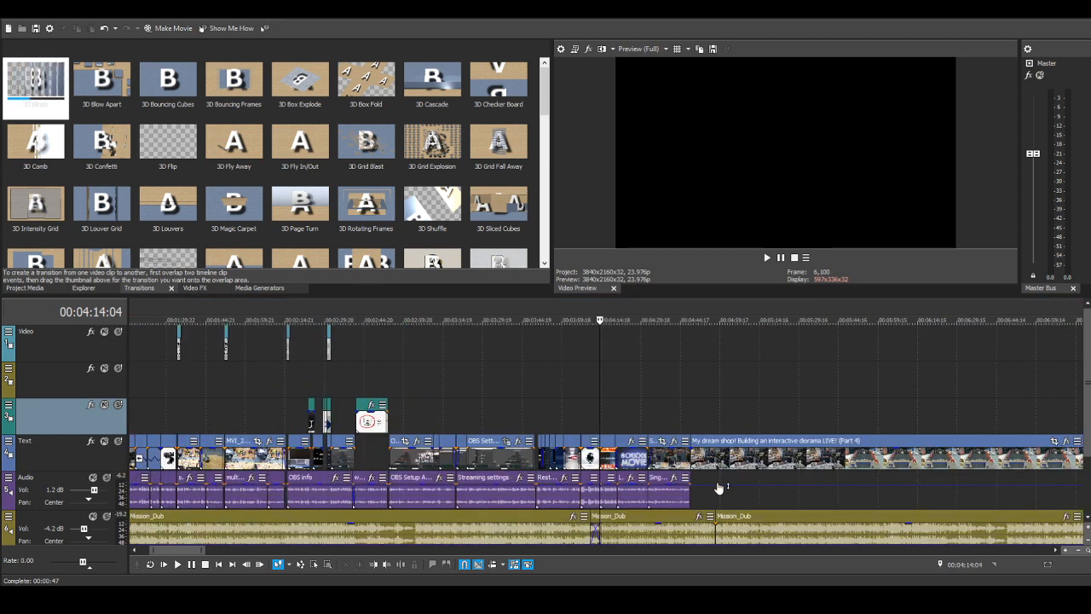
click(509, 415)
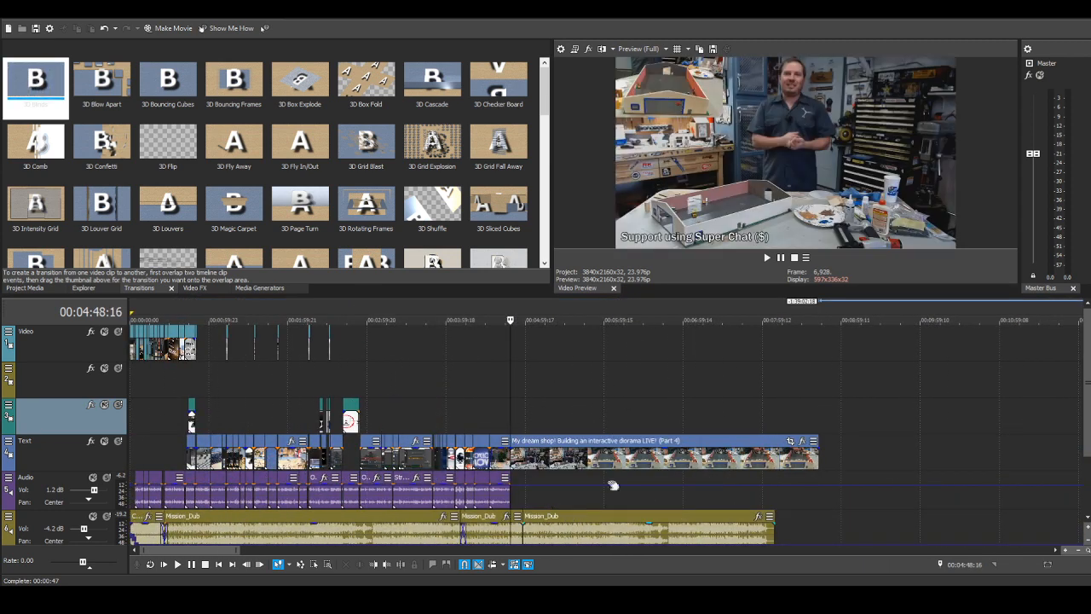
scroll(612, 485, up, 3)
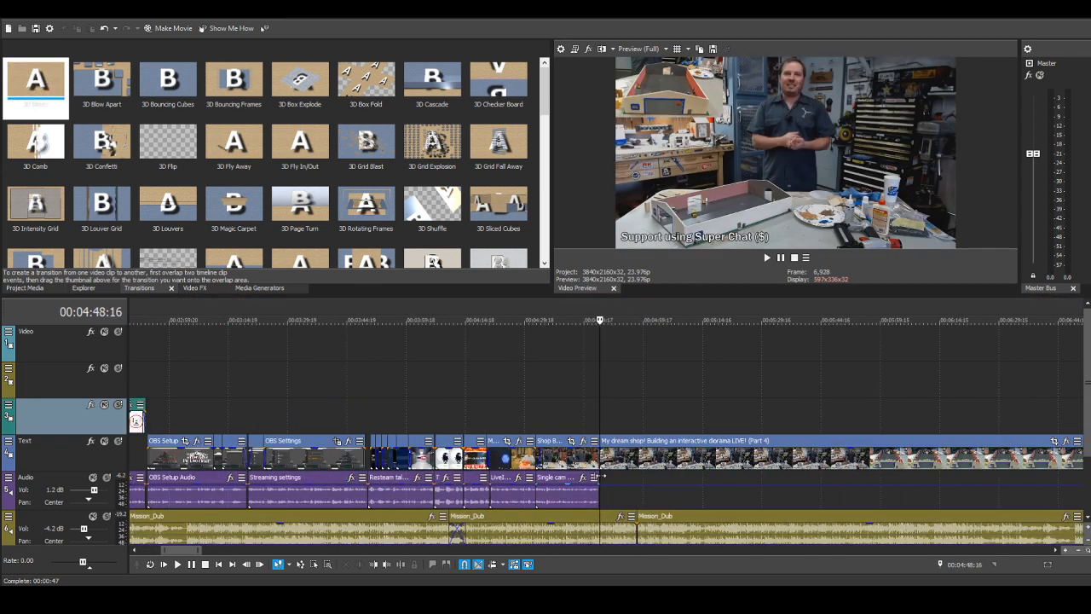
scroll(628, 469, up, 2)
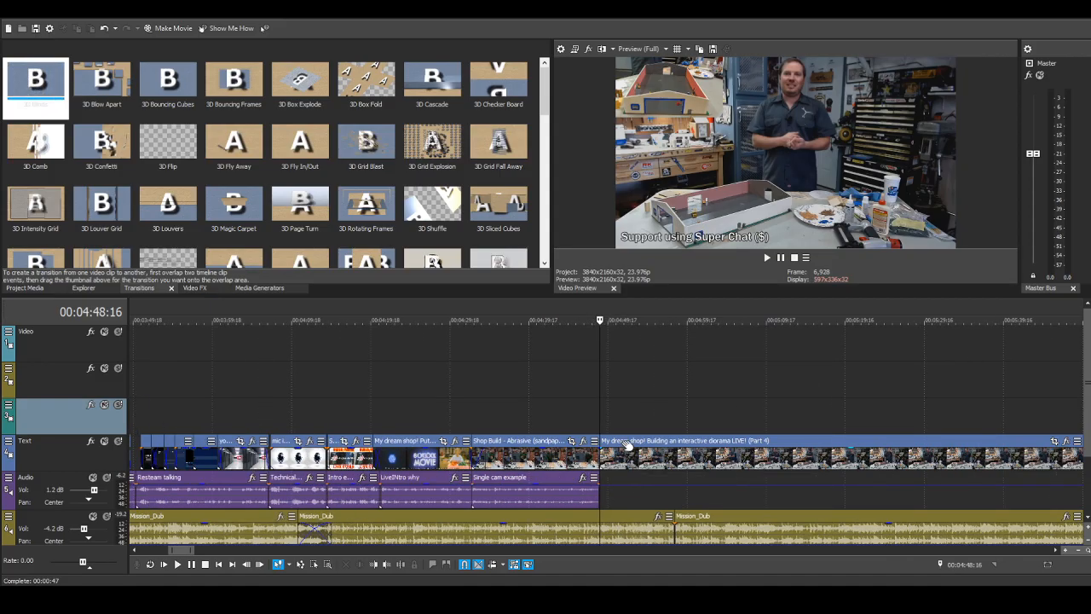
mouse_move(625, 443)
mouse_down()
mouse_move(640, 443)
mouse_move(624, 442)
mouse_up()
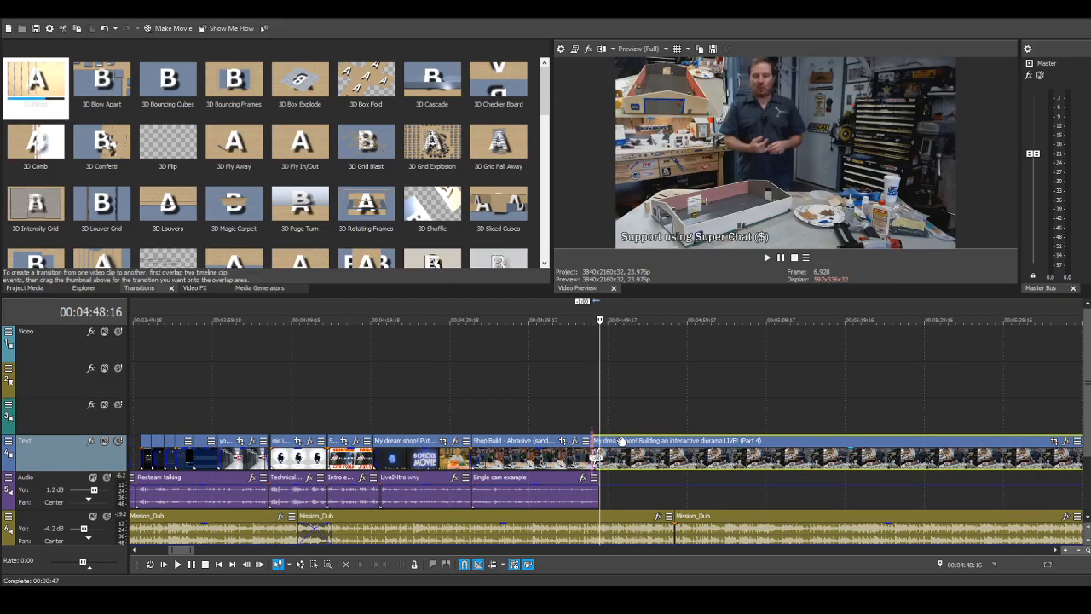
Step: Trim about 3:11 more from the end of the Part 4 diorama clip
scroll(831, 457, down, 3)
scroll(831, 458, down, 2)
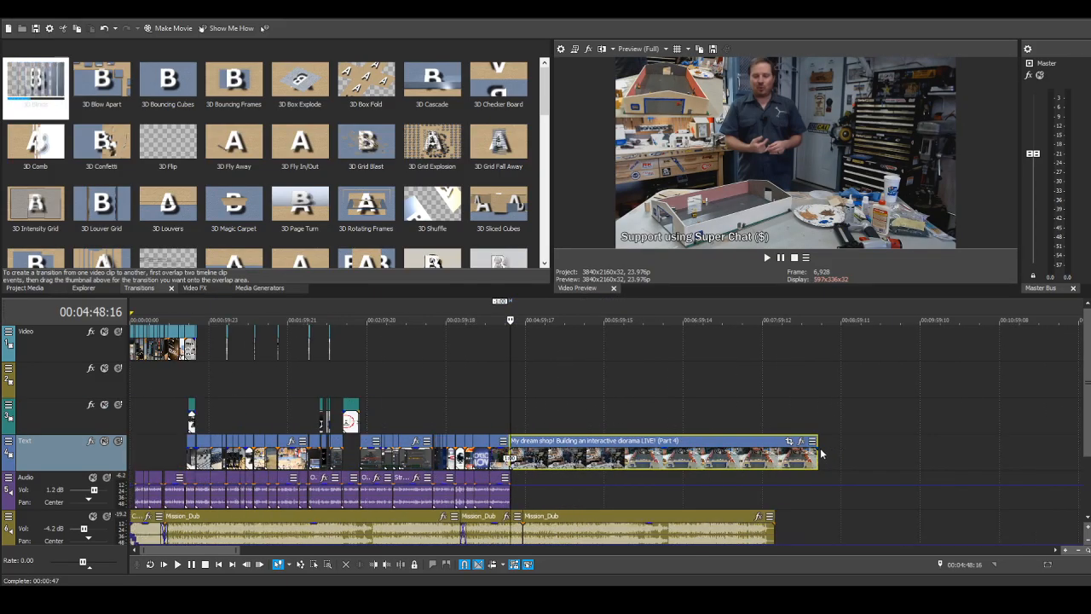
scroll(816, 442, down, 2)
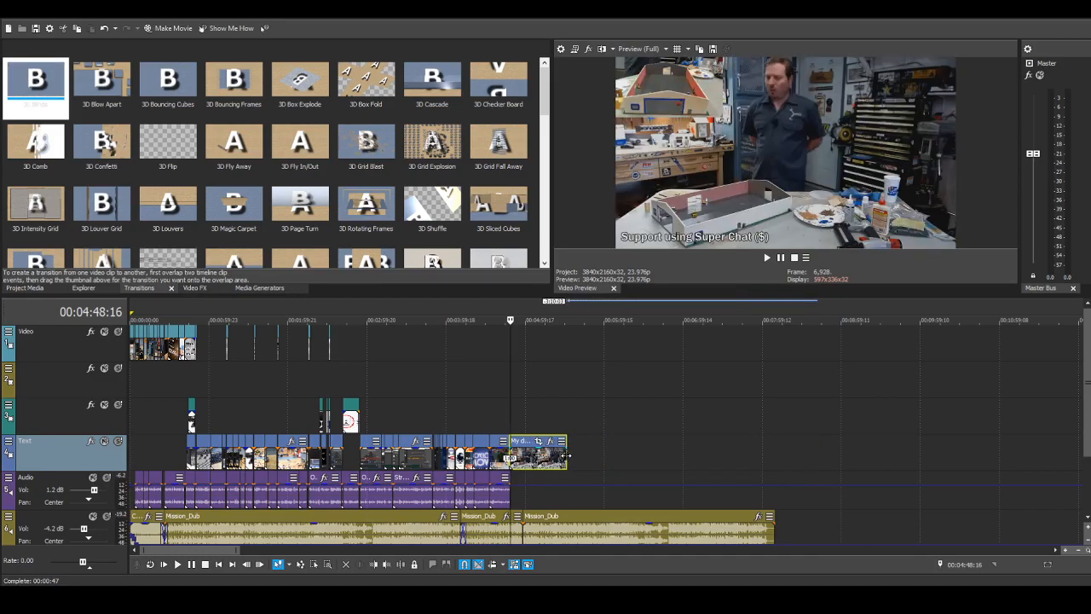
scroll(511, 500, up, 4)
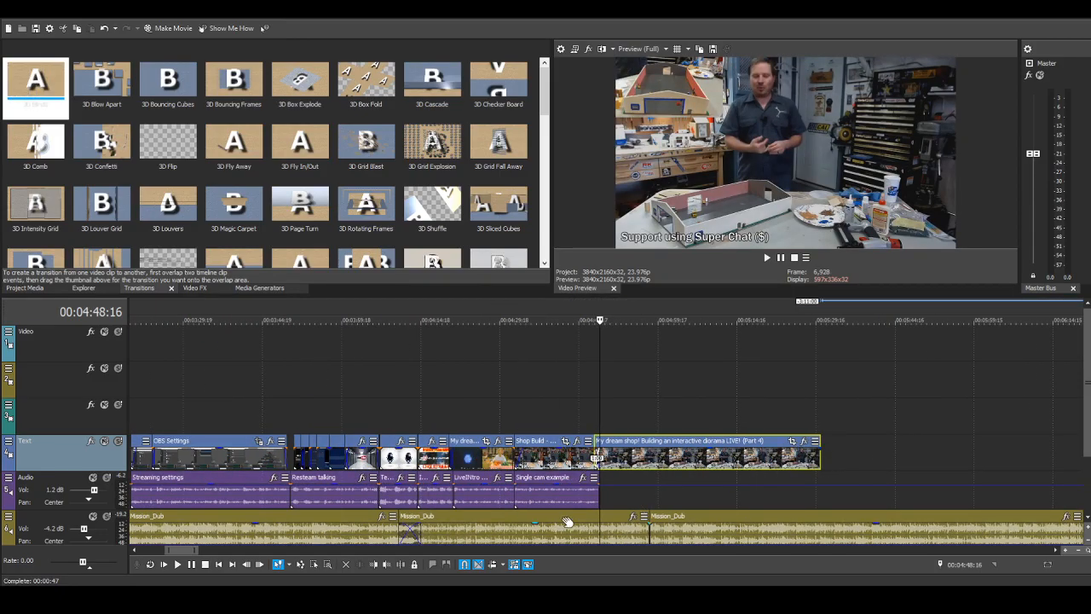
scroll(824, 450, down, 2)
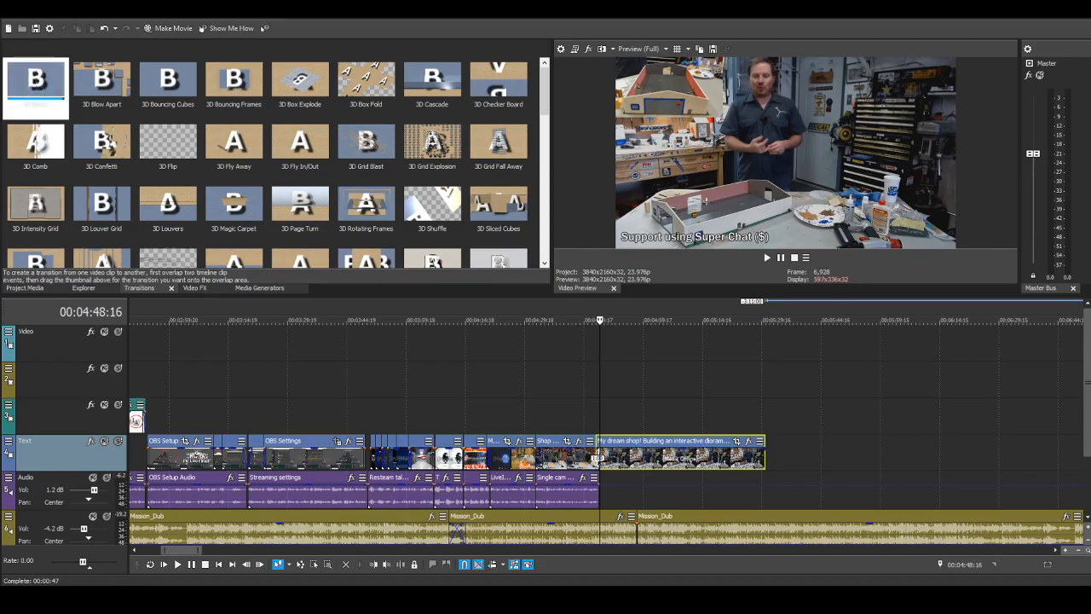
Step: Add the "Dual cam example" audio to the Audio track, trim both its ends and move it against the end of the "Single cam example" audio
drag(600, 489, 630, 489)
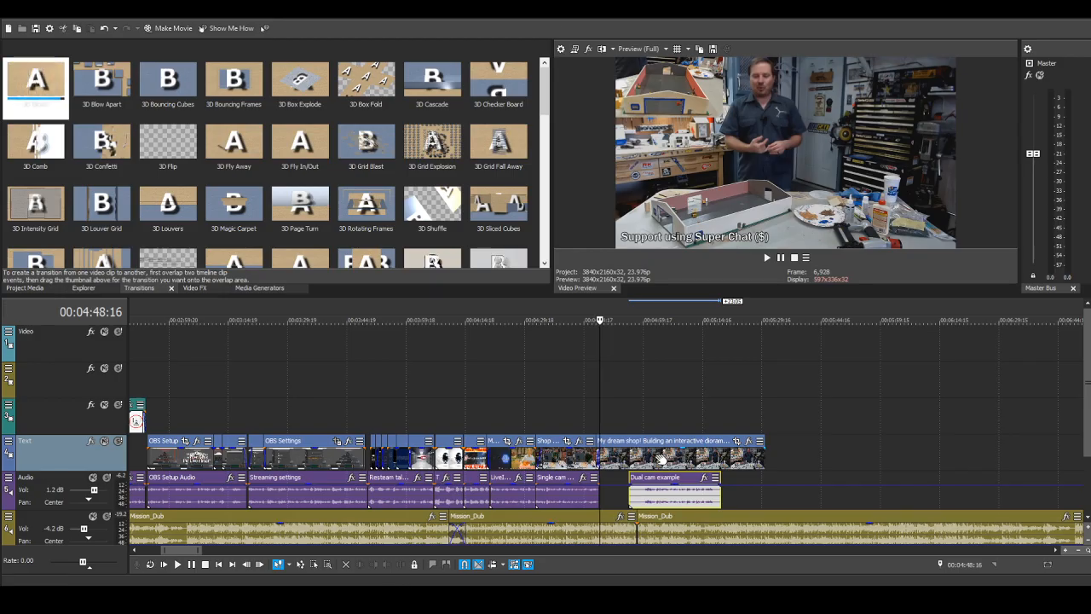
drag(630, 496, 643, 499)
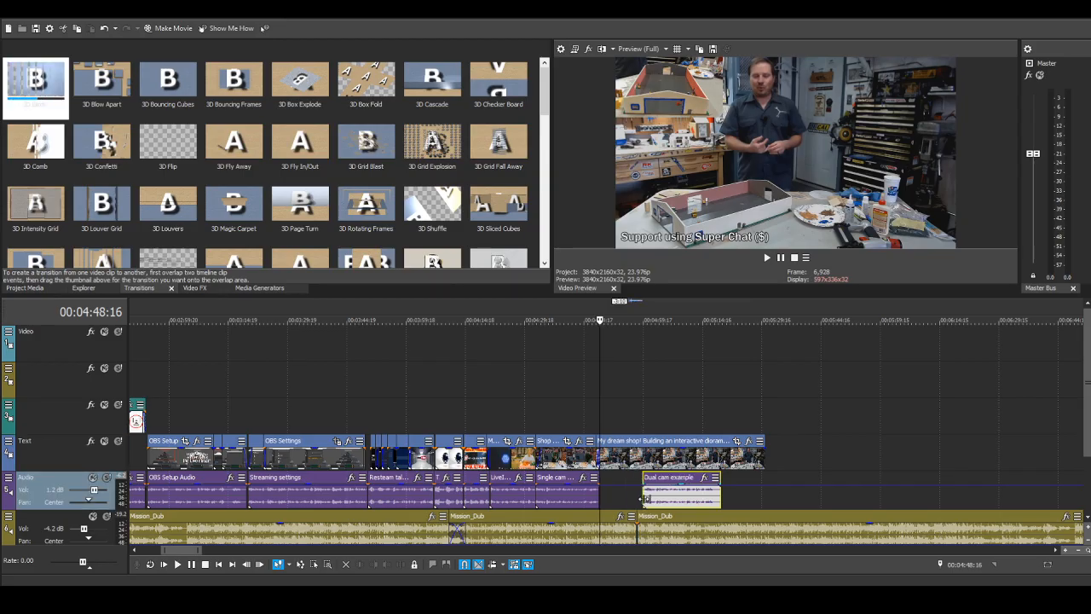
scroll(724, 499, up, 3)
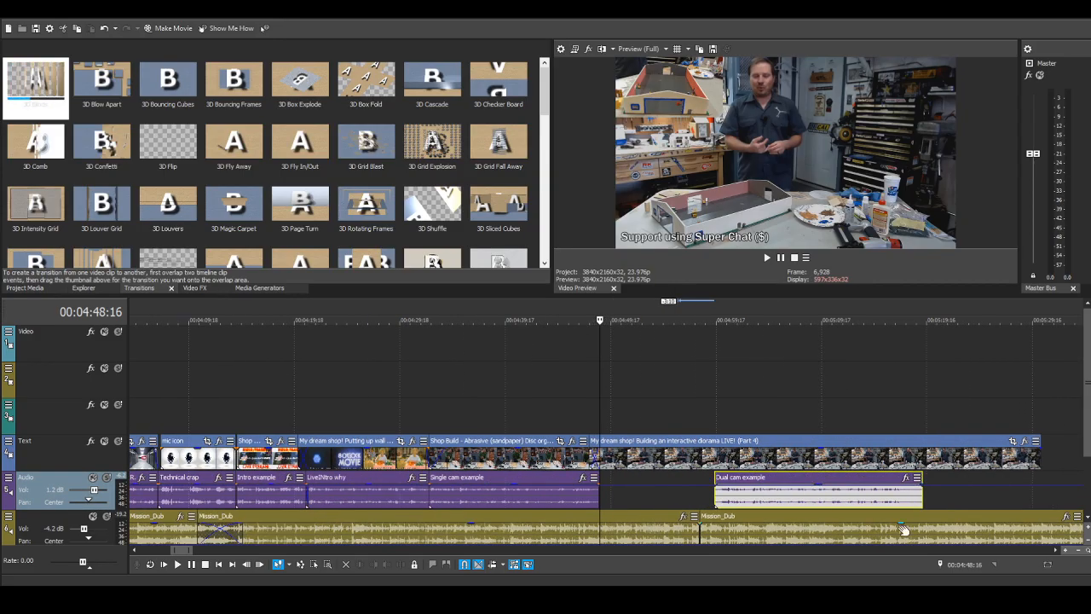
drag(922, 495, 907, 492)
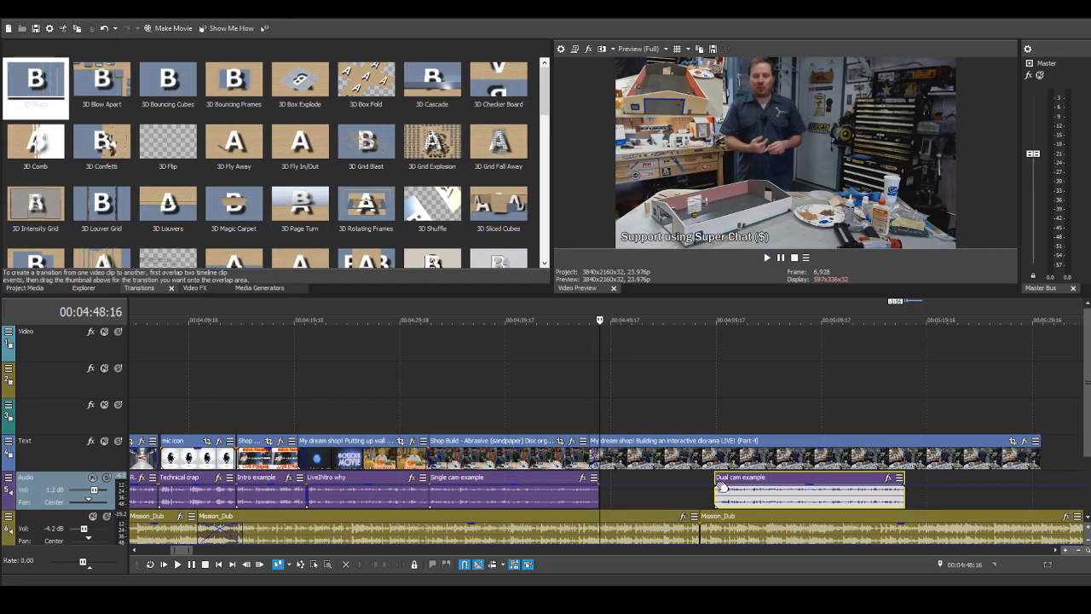
drag(715, 478, 719, 478)
drag(738, 480, 602, 479)
Step: Play back the crossfade from the "Shop Build" clip into the Part 4 clip with the "Dual cam example" narration, starting around 00:04:45, and pause
scroll(701, 470, up, 3)
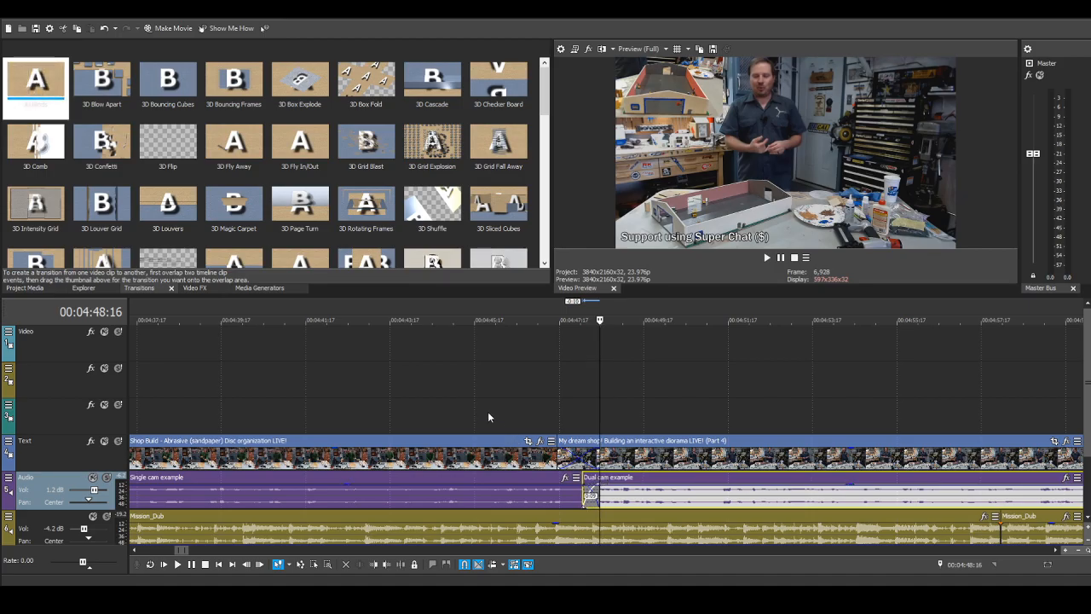
click(461, 411)
scroll(908, 505, down, 3)
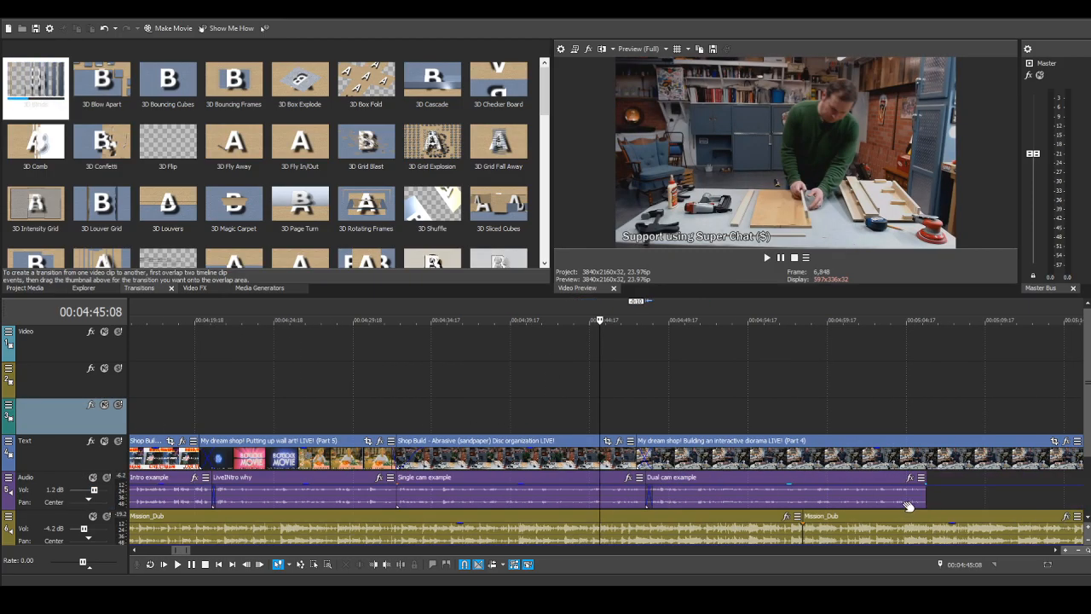
scroll(396, 488, up, 2)
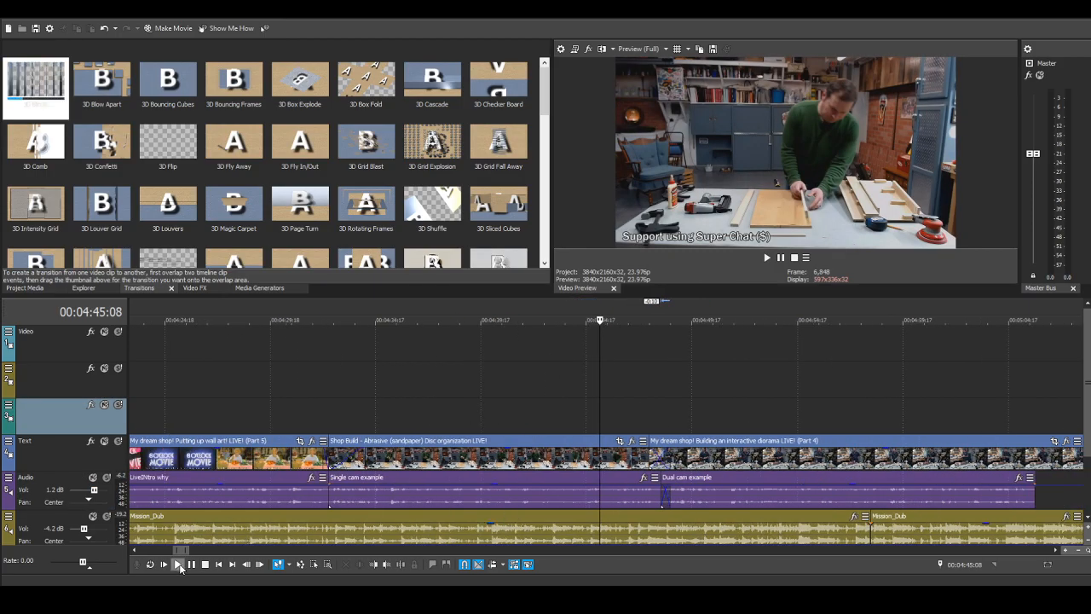
click(177, 564)
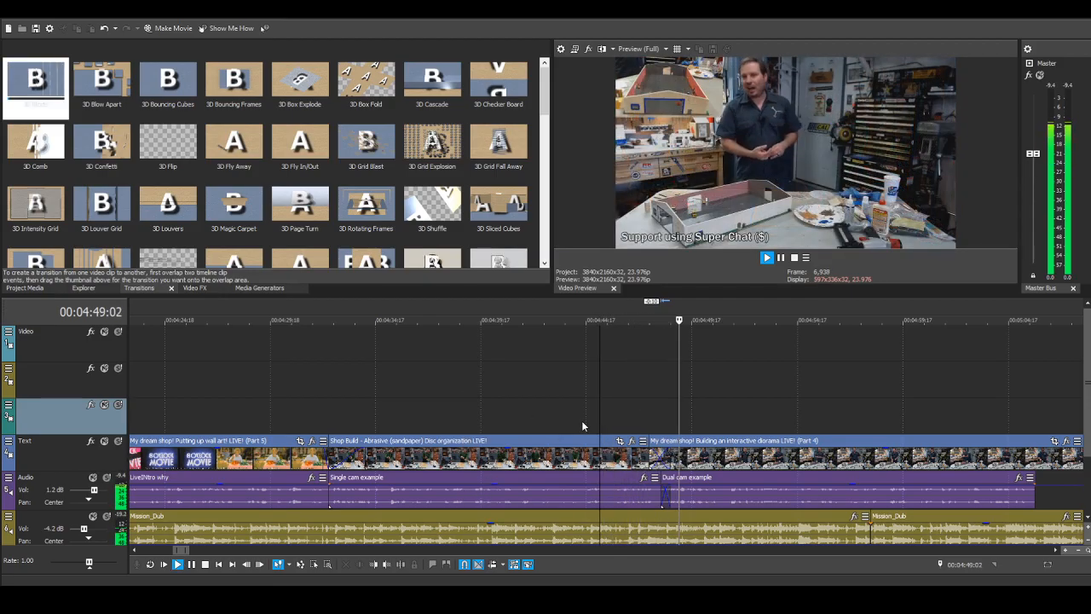
scroll(578, 421, down, 2)
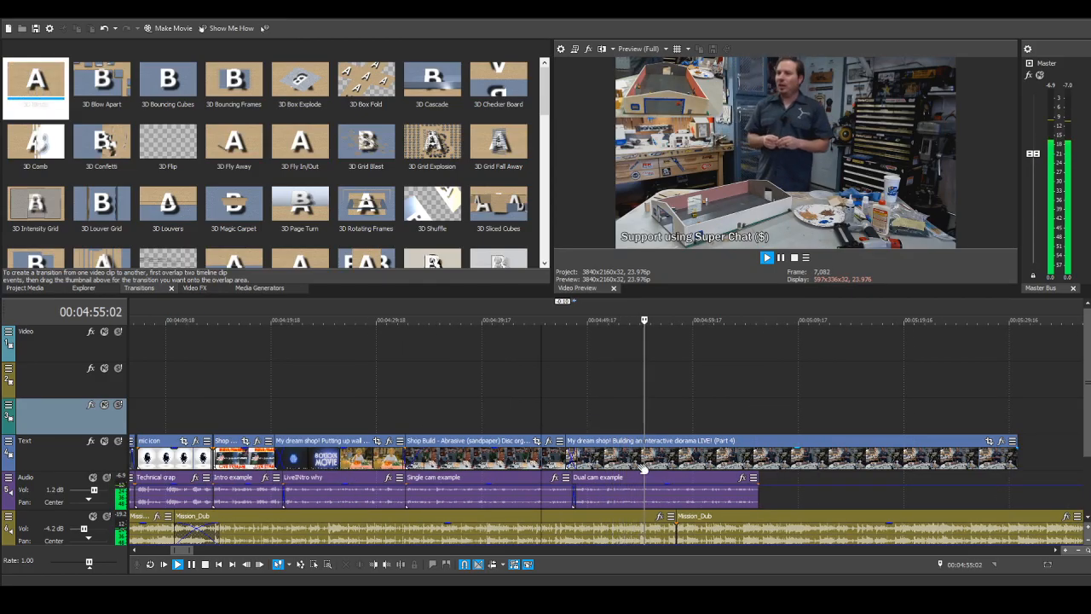
click(194, 565)
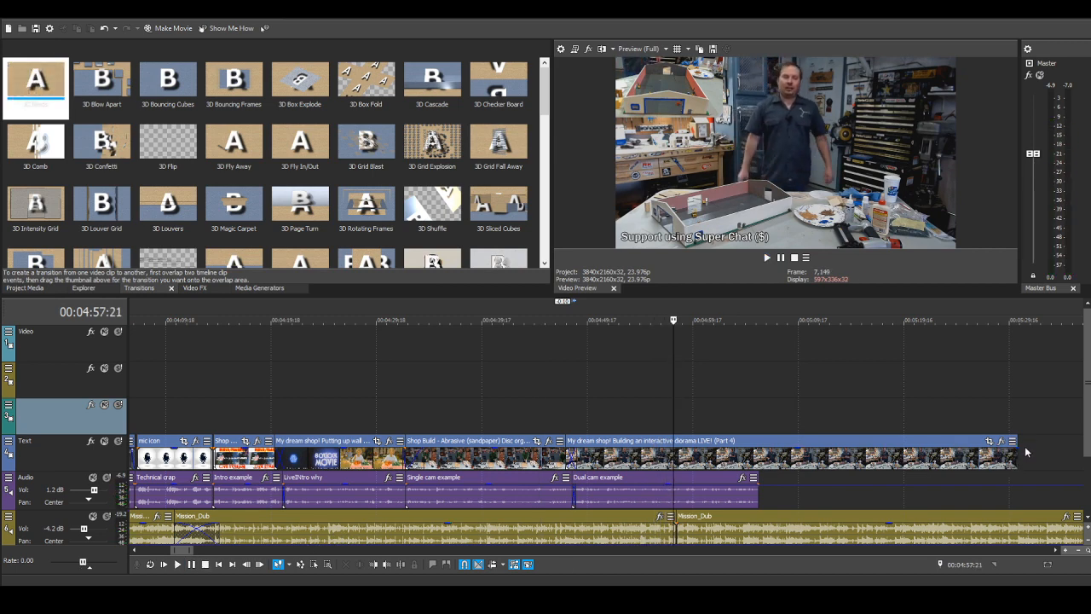
Step: Trim the end of the Part 4 clip to just past the end of the "Dual cam example" audio and give it a fade-out
drag(1015, 441, 765, 440)
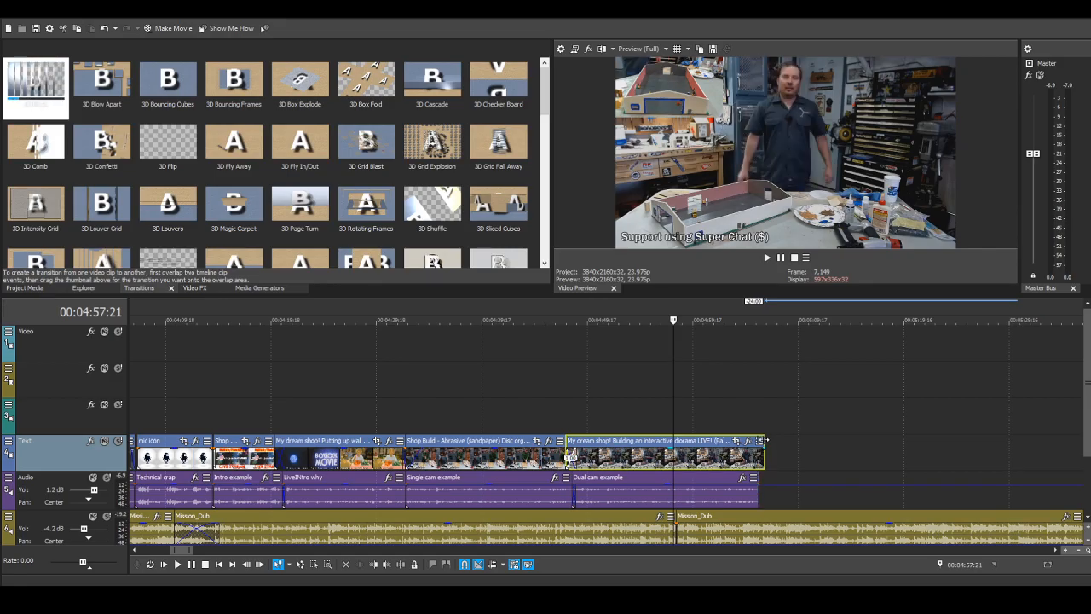
scroll(766, 440, up, 2)
scroll(786, 461, up, 2)
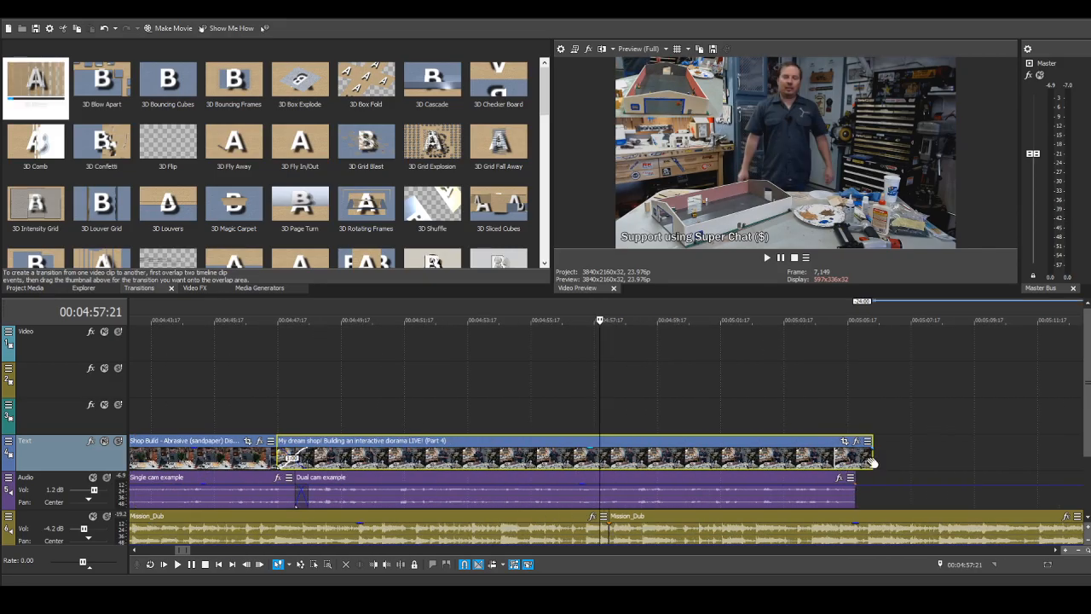
drag(871, 462, 841, 450)
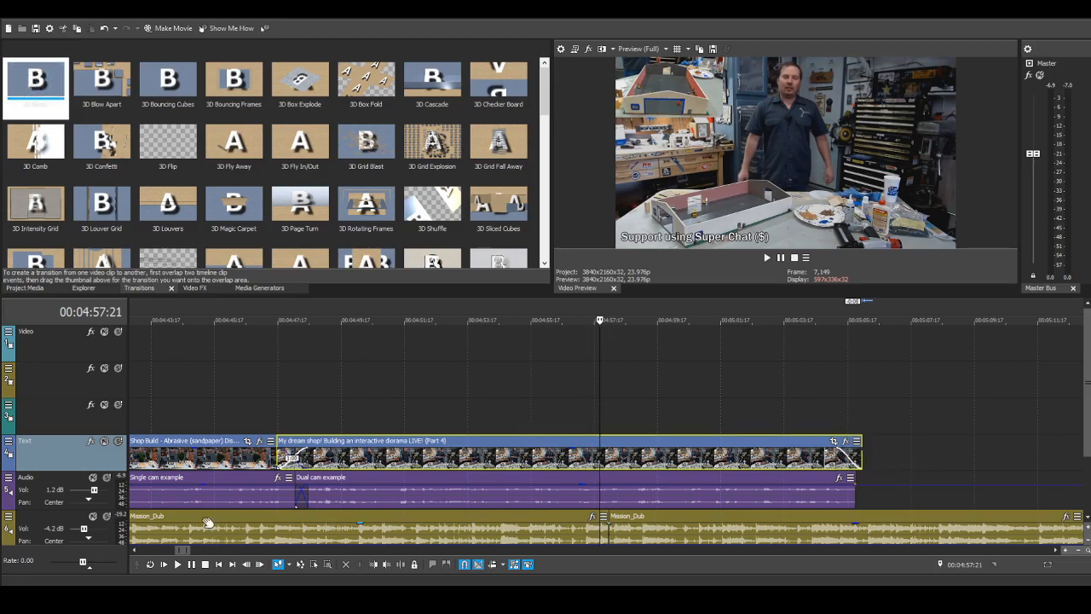
Step: Play back the Part 4 clip with the "Dual cam example" narration from about 00:04:57 and stop playback
click(177, 564)
scroll(235, 492, down, 2)
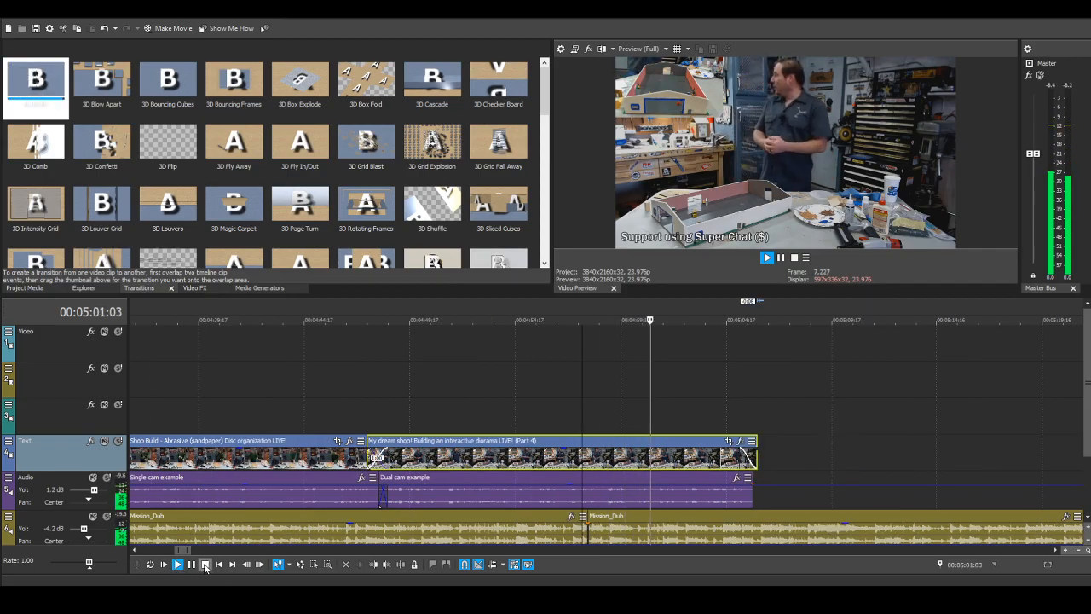
click(205, 565)
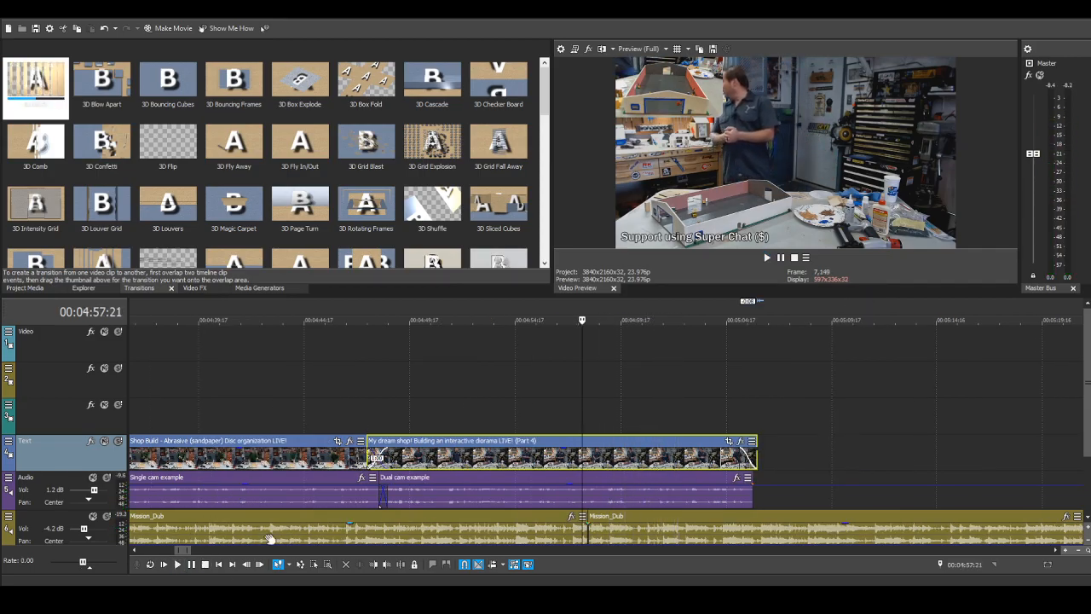
click(581, 455)
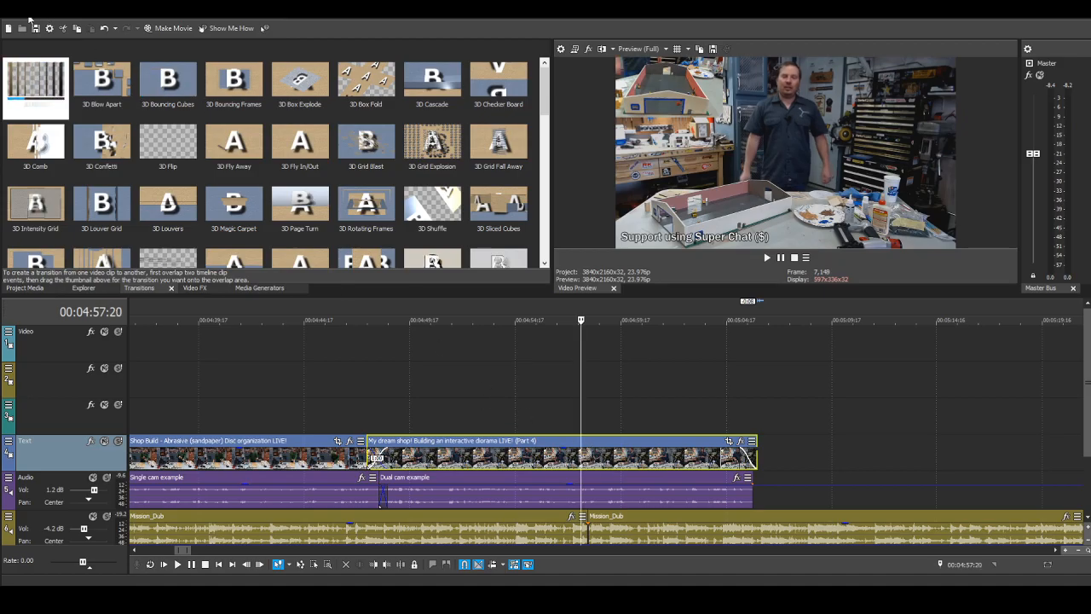
Step: Split the Part 4 clip at 00:04:57:20 and trim about 4 seconds off the start of its second piece
key(s)
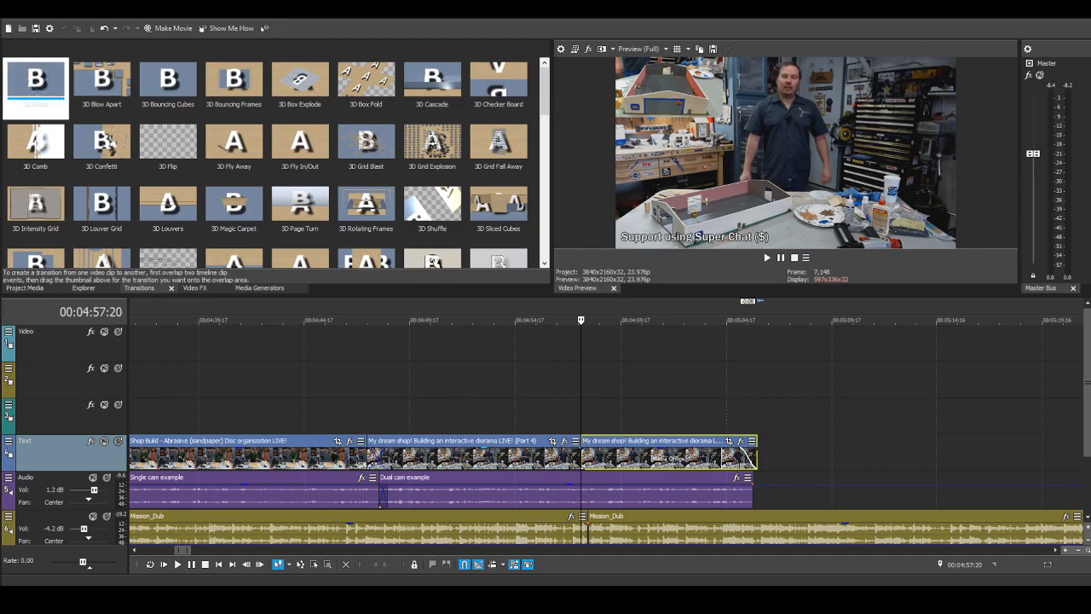
scroll(721, 512, up, 2)
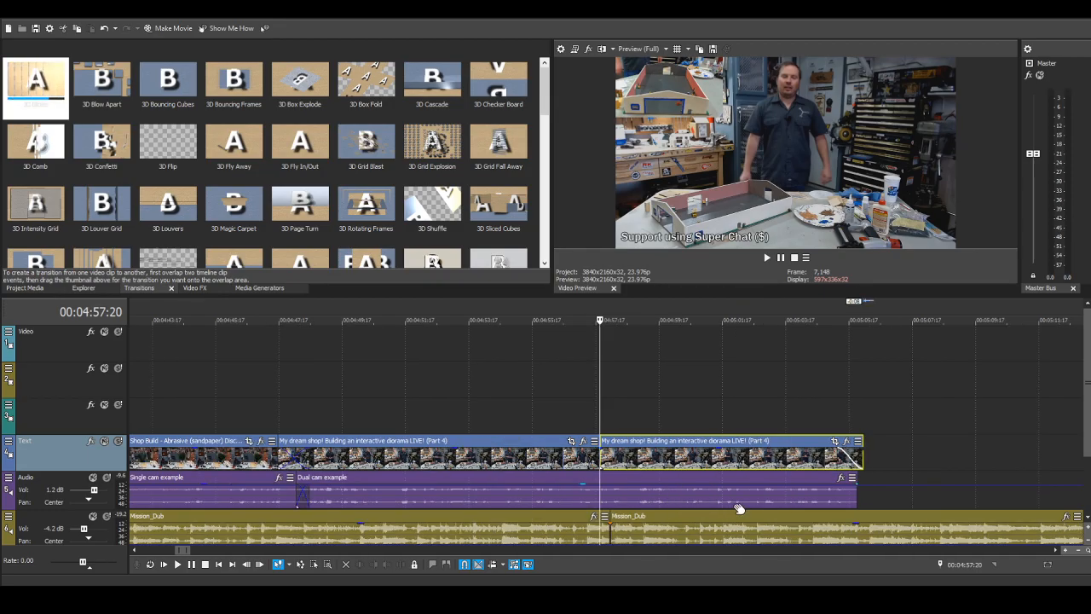
scroll(739, 509, down, 2)
scroll(739, 509, up, 3)
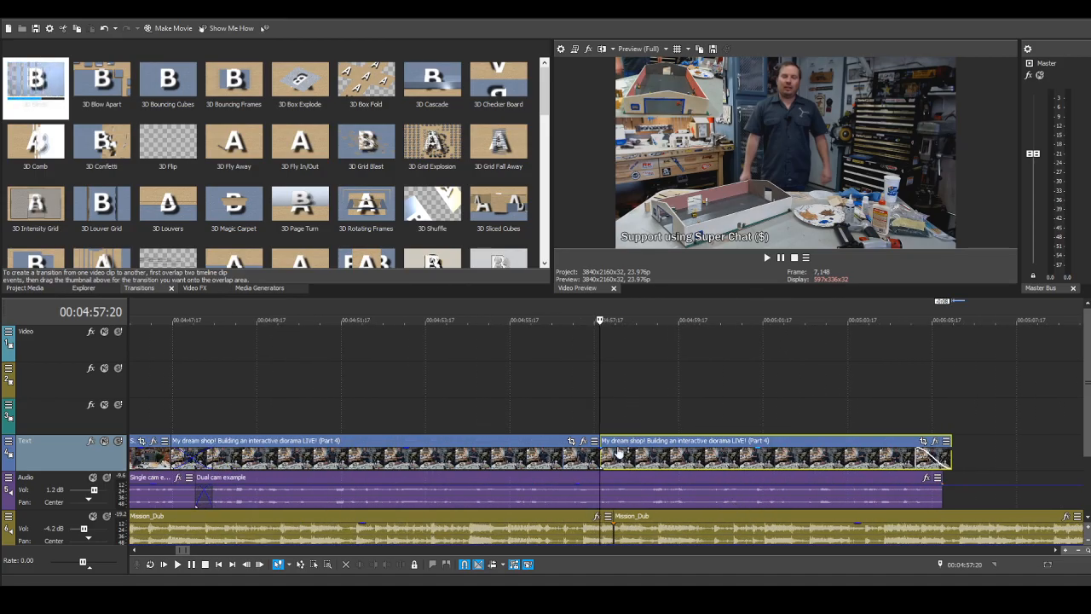
drag(600, 451, 784, 452)
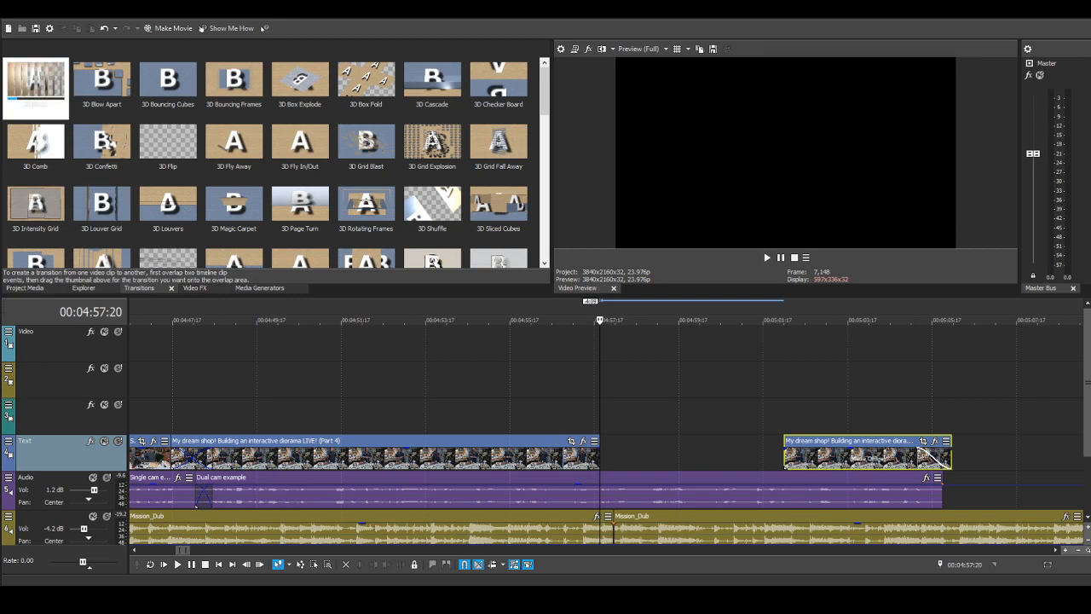
Step: Fill the gap with the "Audio and cameras" clip, shortened to about 3.7 seconds and overlapping the first Part 4 piece on the Text track
drag(683, 380, 600, 416)
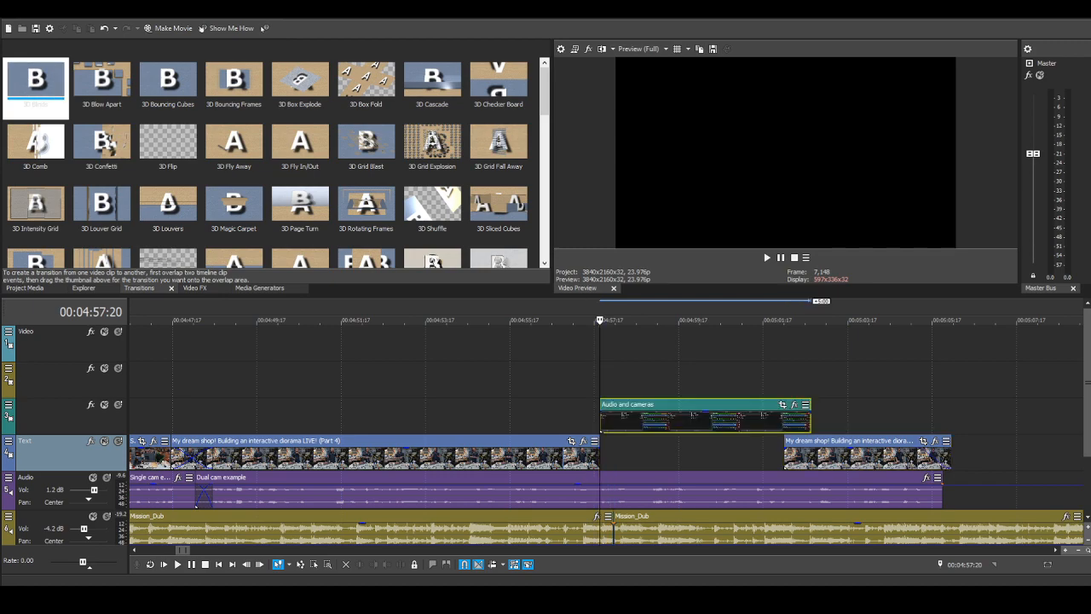
drag(811, 418, 755, 418)
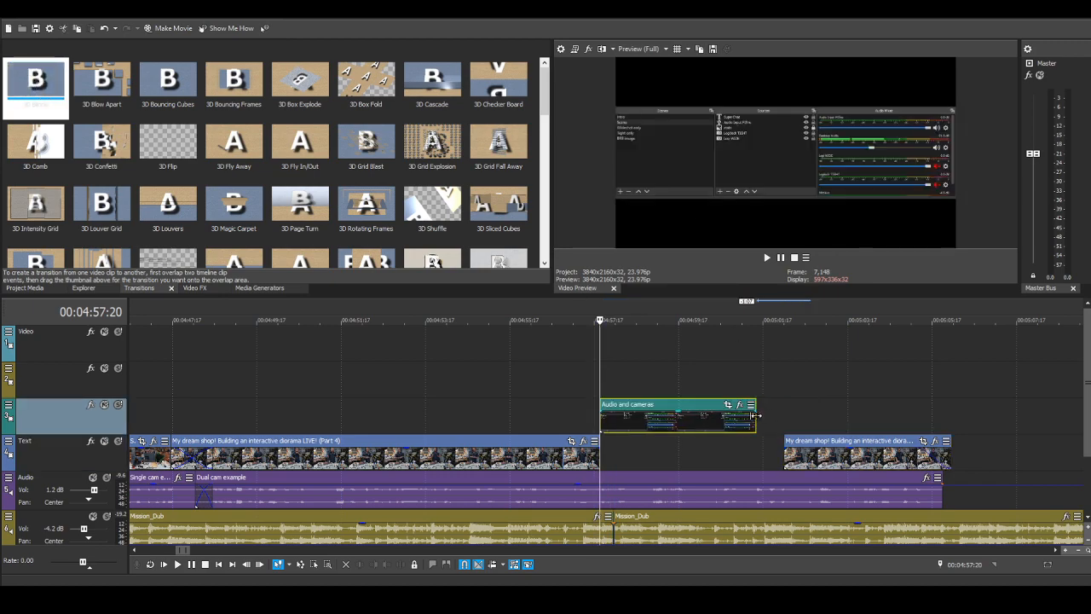
drag(684, 420, 617, 453)
mouse_move(785, 441)
mouse_down()
mouse_move(744, 442)
mouse_move(764, 447)
mouse_up()
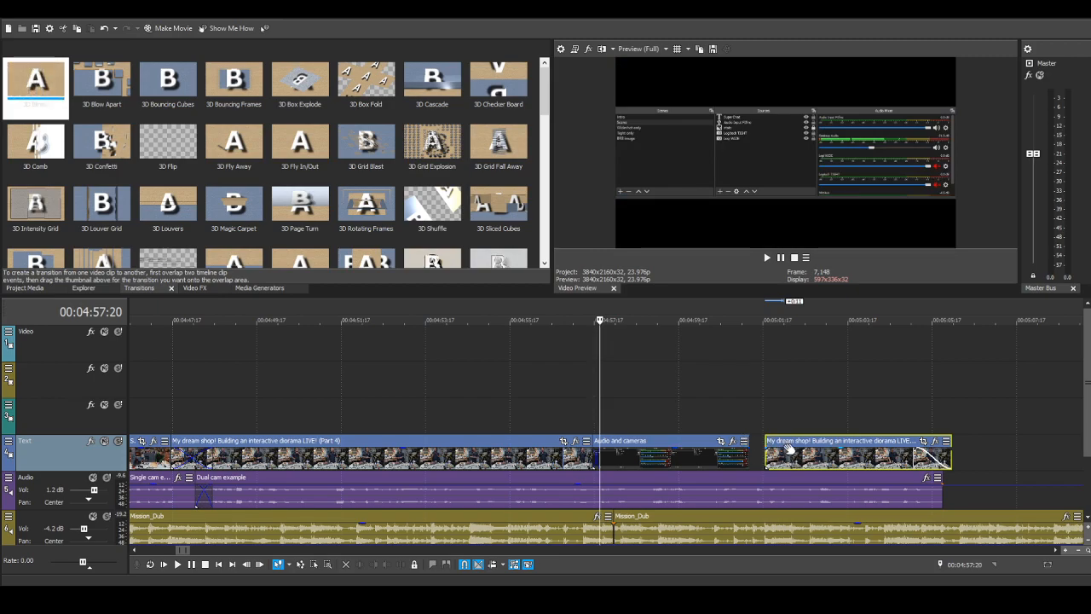
Step: Play back the cut from the Part 4 clip into "Audio and cameras" from 00:04:57:09 and stop playback
click(580, 419)
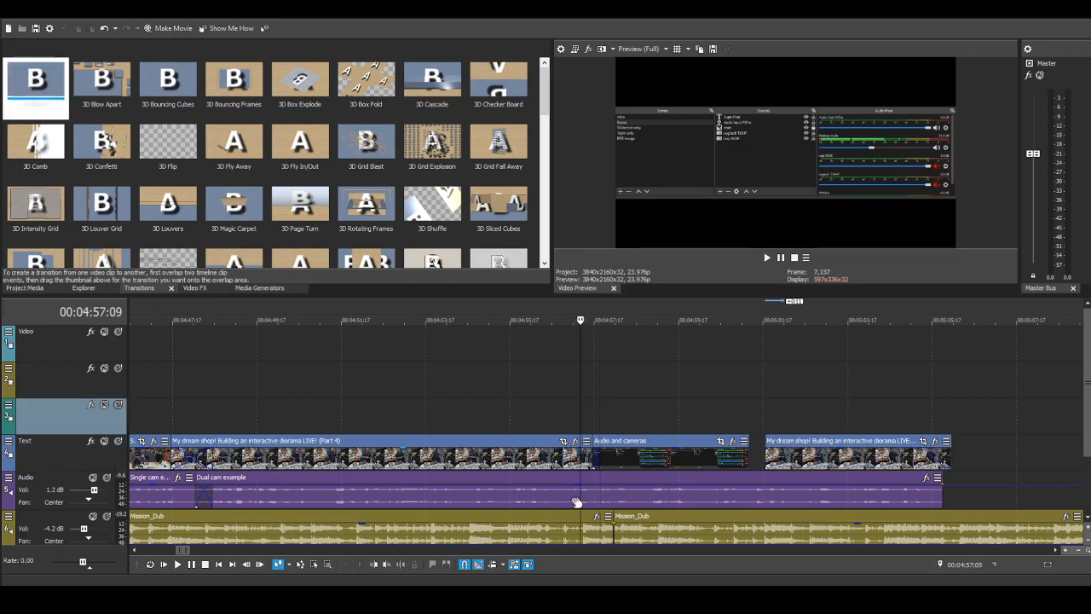
click(177, 564)
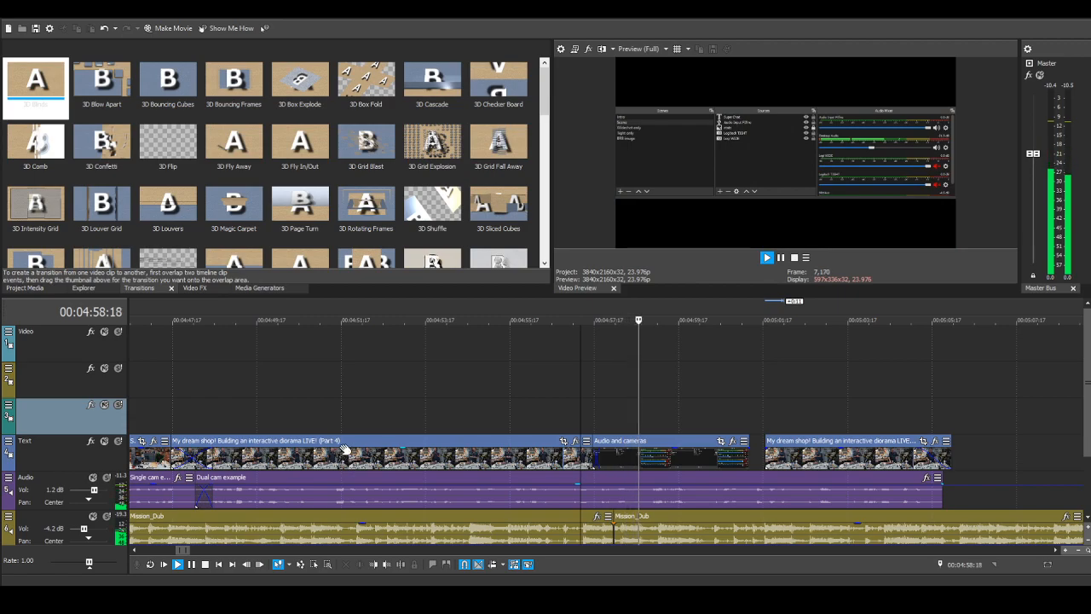
click(206, 564)
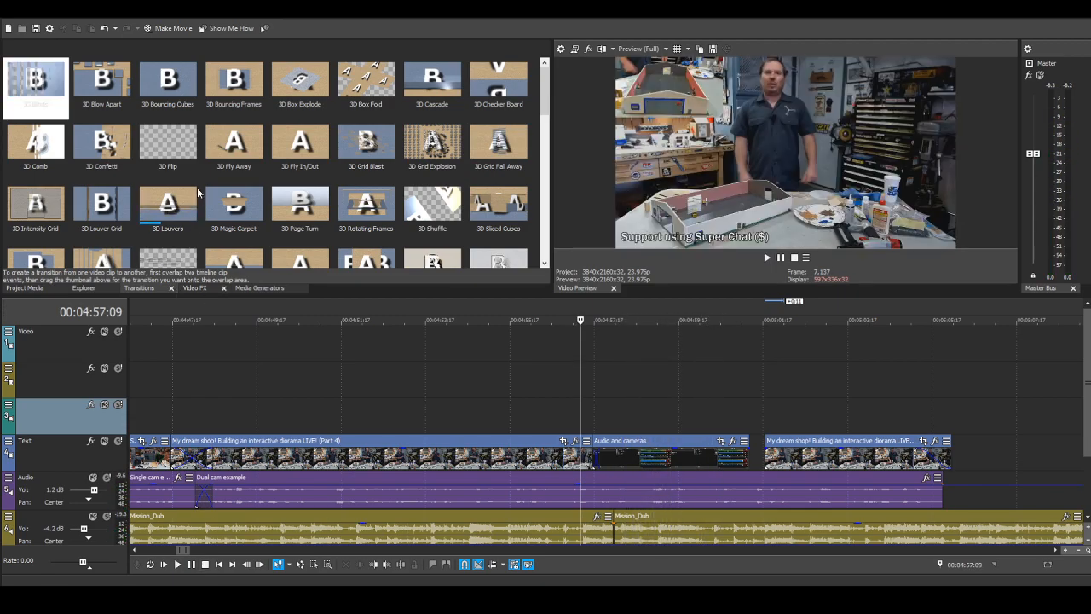
Step: Apply the Light Bender transition to the overlap between the Part 4 clip and "Audio and cameras"
scroll(457, 219, down, 3)
scroll(460, 215, down, 3)
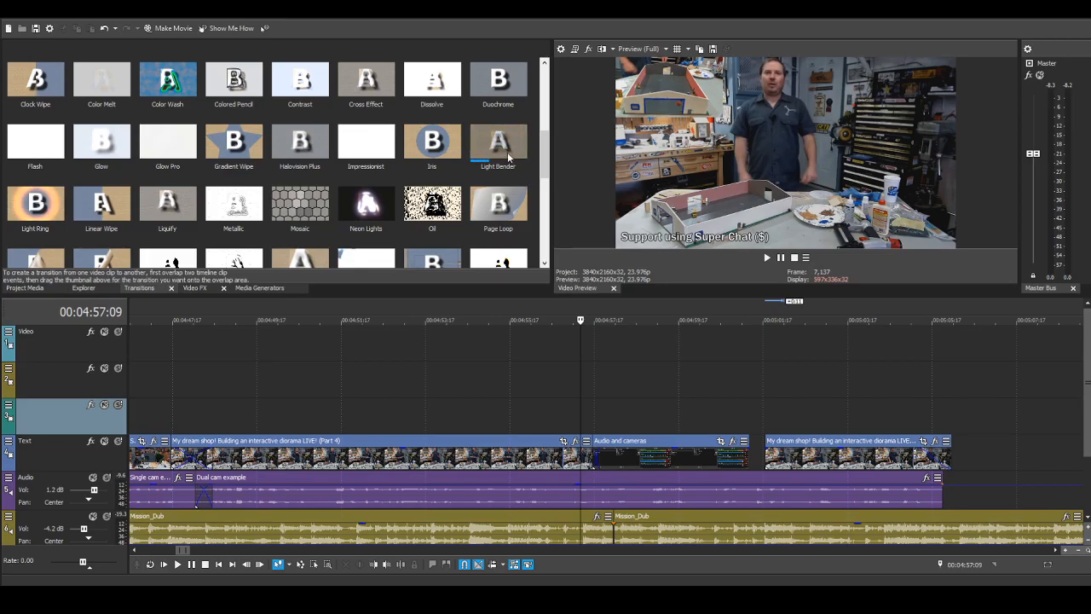
drag(508, 157, 600, 441)
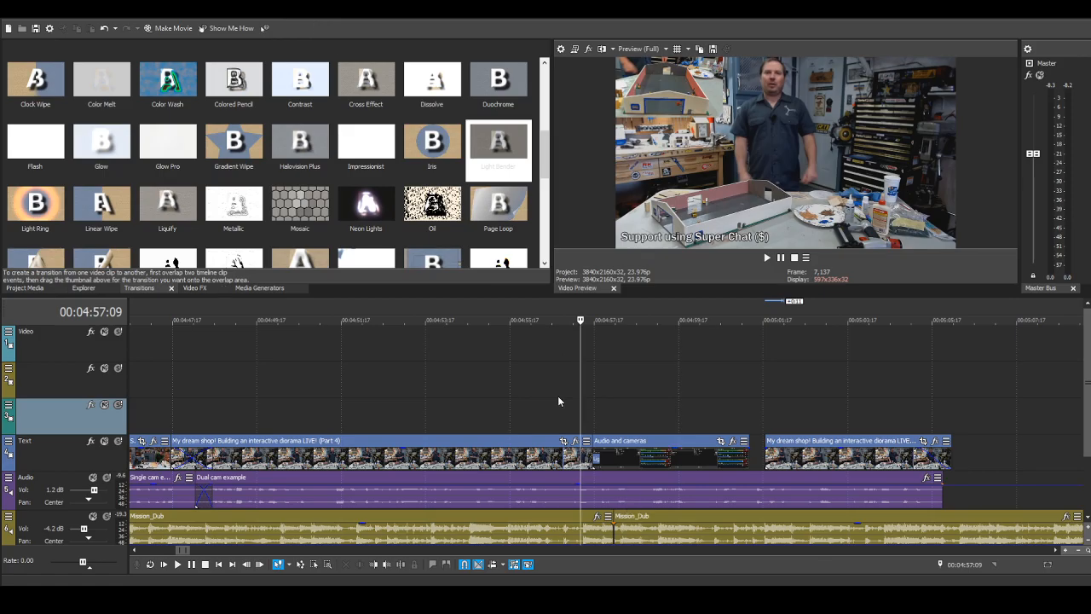
Step: Play back the Light Bender transition and the "Audio and cameras" clip from 00:04:57:09, stopping at the clip's end
click(178, 564)
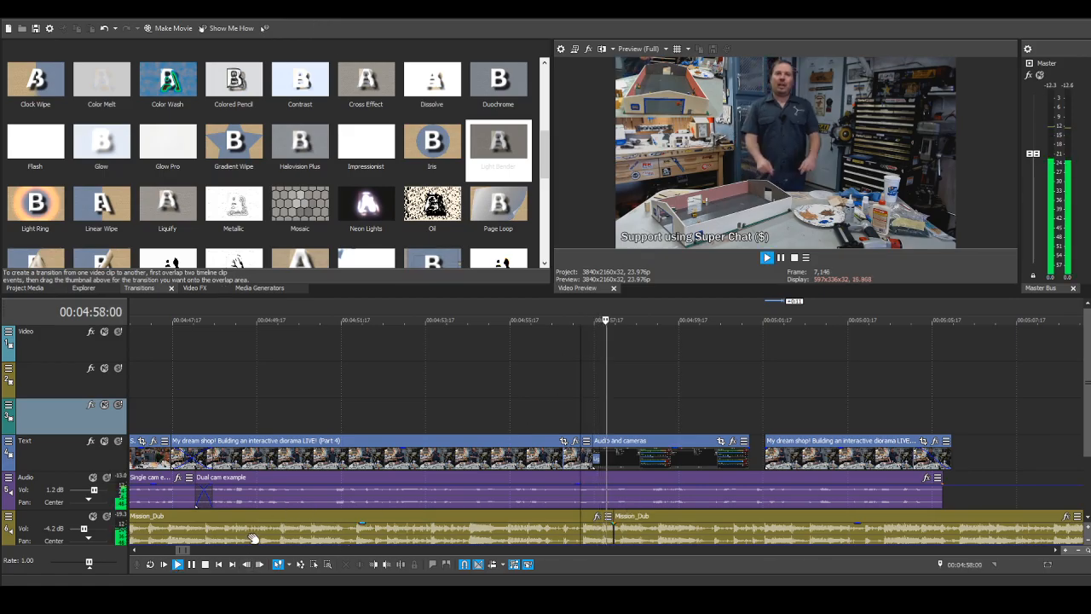
click(177, 564)
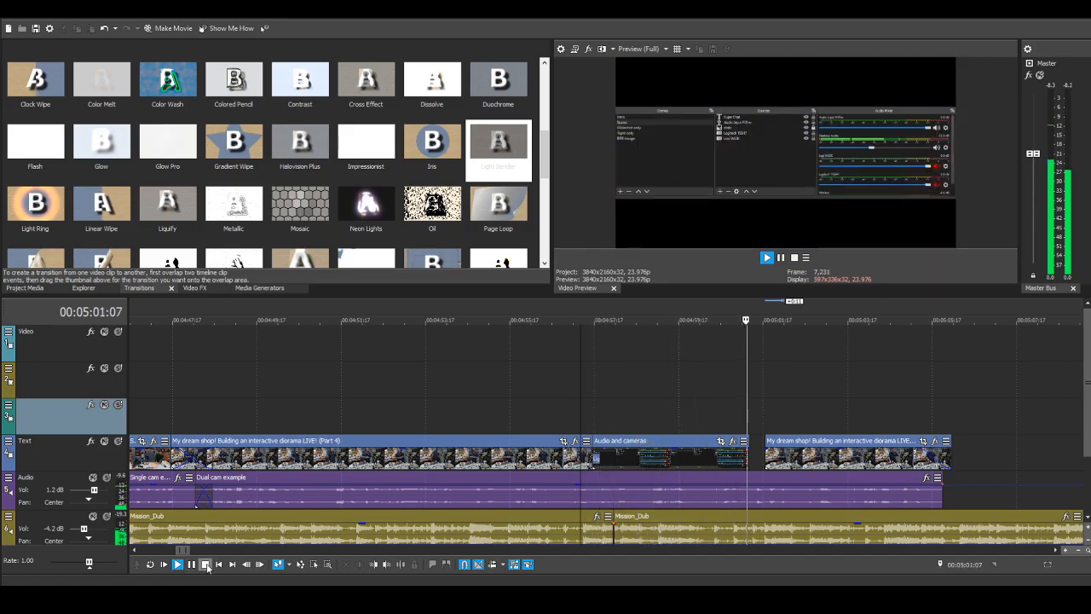
click(206, 565)
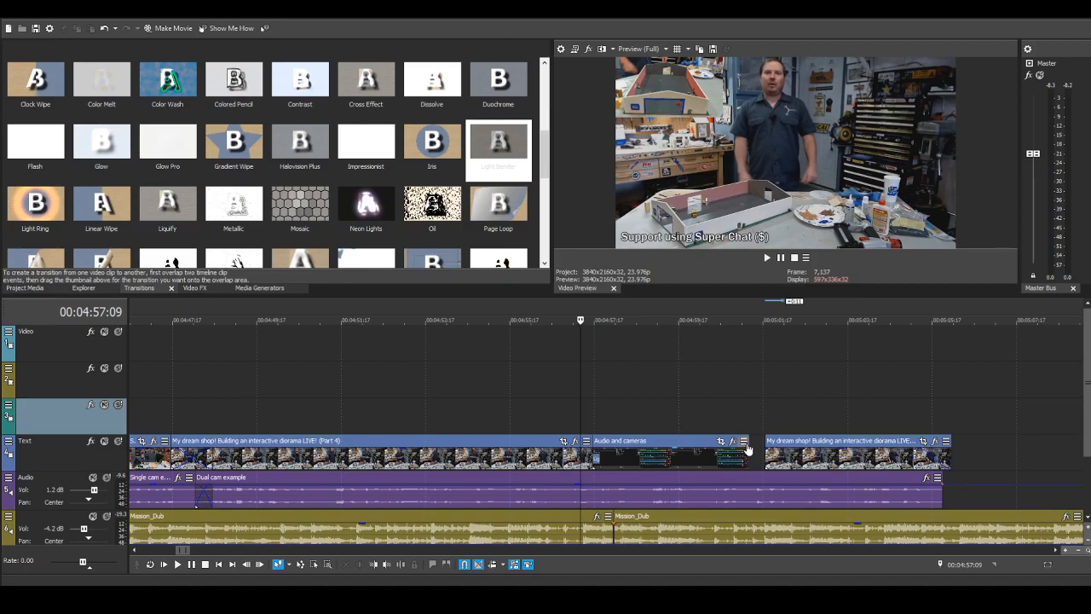
Step: Extend the second Part 4 piece to reach the diorama close-up, trim it and move it to the end of "Audio and cameras" on the Text track
drag(751, 442, 828, 449)
scroll(877, 449, down, 5)
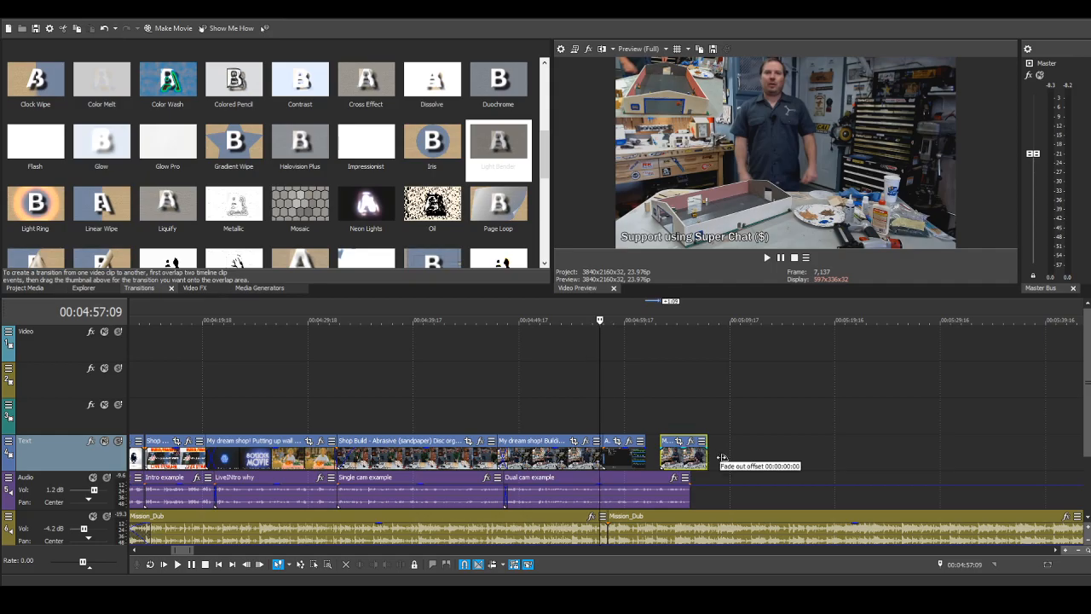
drag(861, 438, 1031, 439)
scroll(998, 423, down, 3)
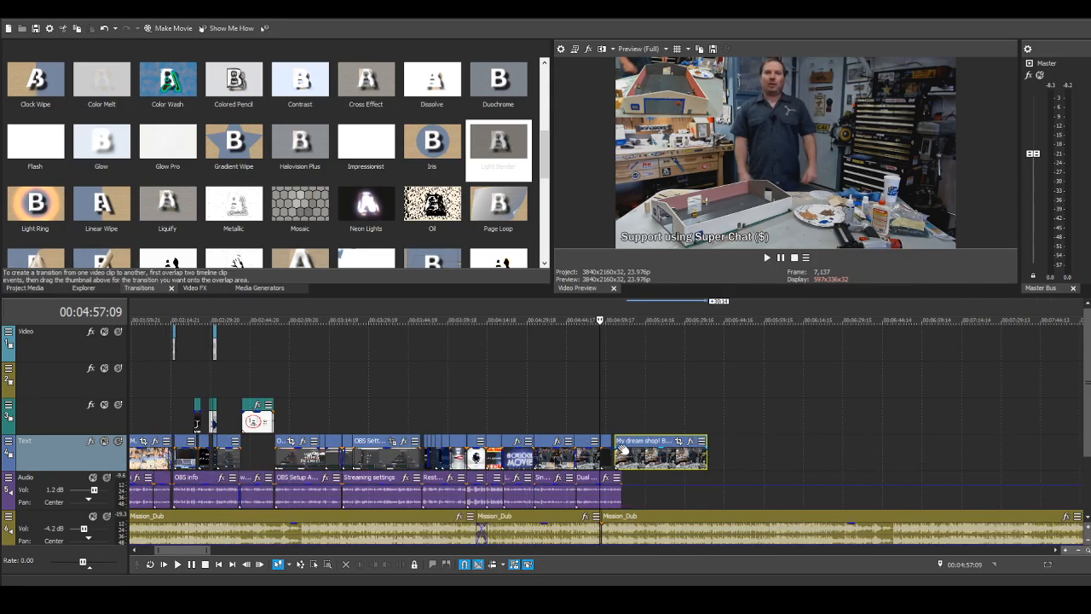
drag(635, 441, 961, 426)
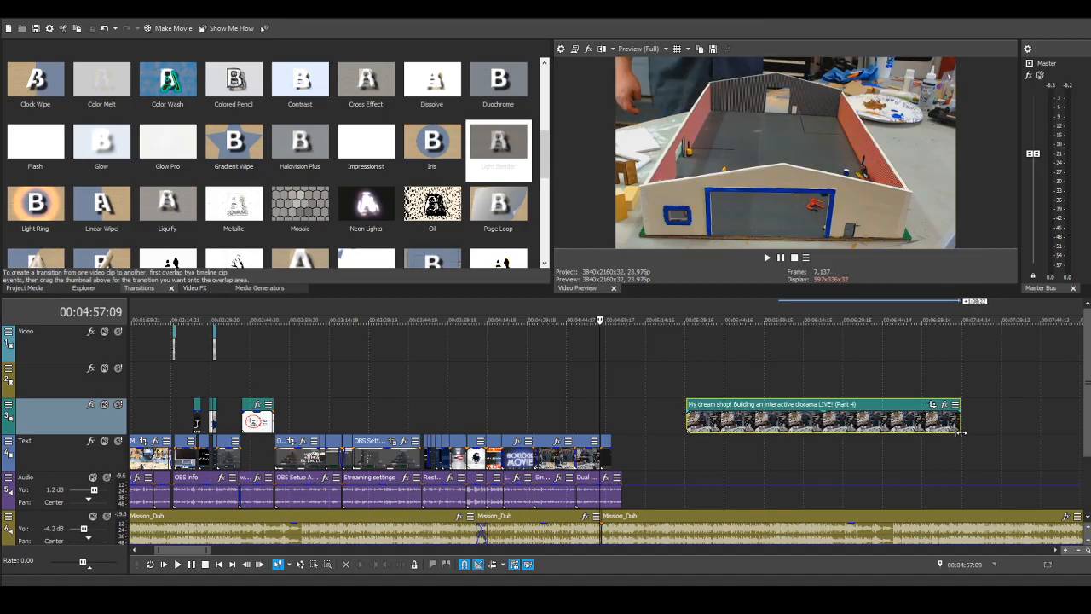
drag(689, 406, 618, 452)
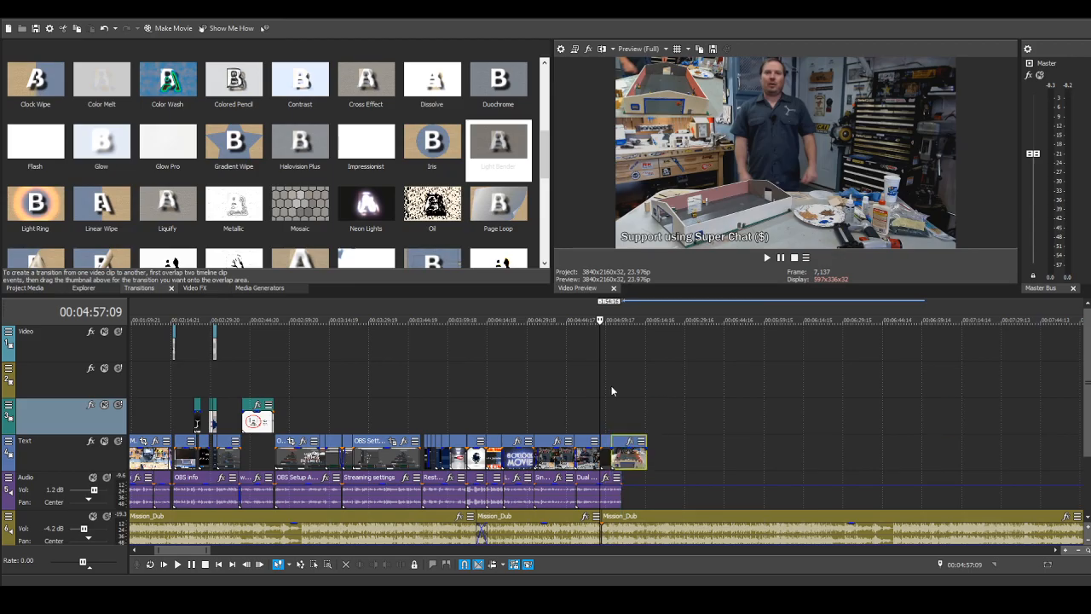
Step: Nudge the close-up Part 4 clip earlier so that it slightly overlaps the end of "Audio and cameras"
scroll(607, 390, up, 5)
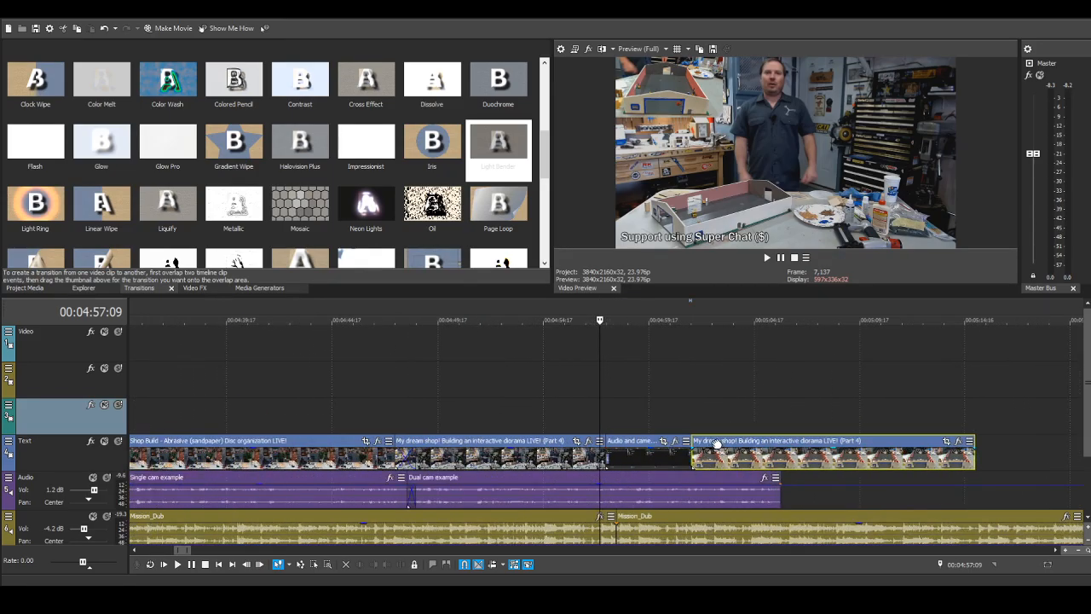
drag(716, 443, 713, 445)
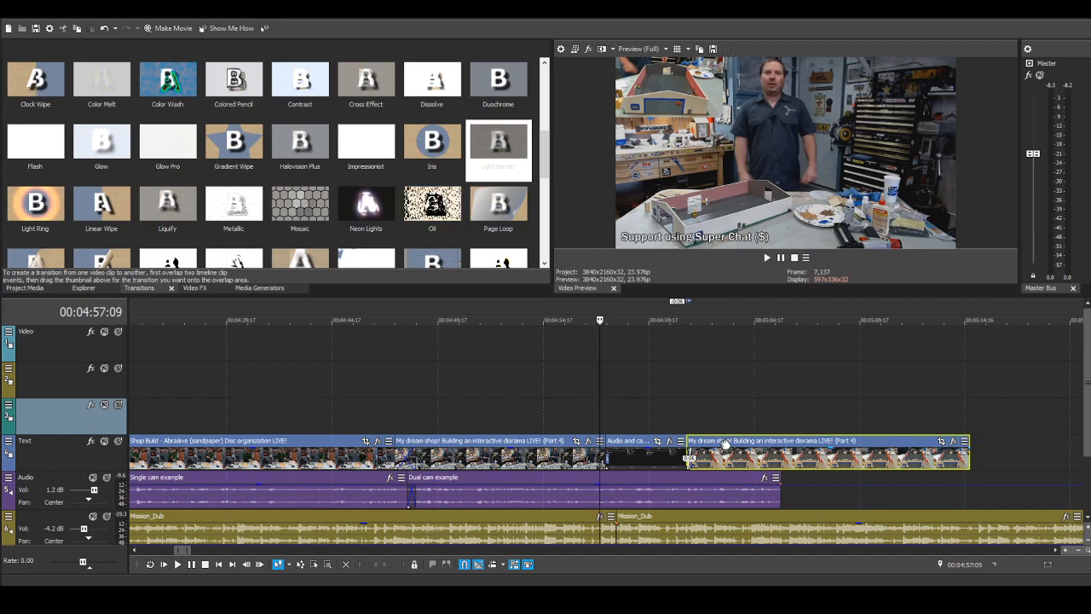
drag(725, 443, 723, 444)
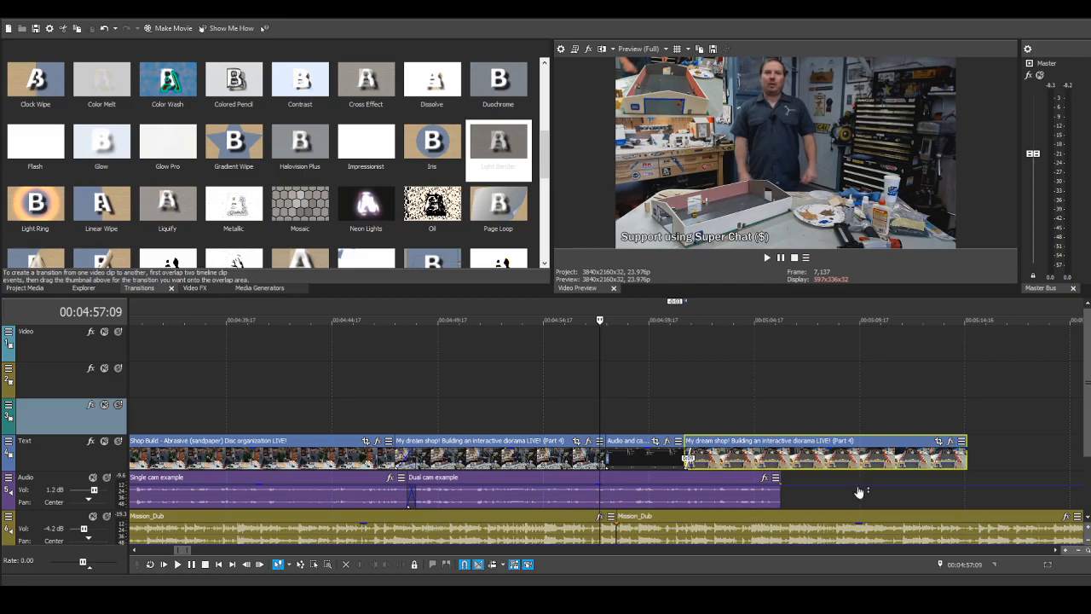
Step: Trim the end of the close-up Part 4 clip to the end of the "Dual cam example" audio and give it a fade-out
scroll(855, 487, up, 2)
scroll(873, 489, down, 3)
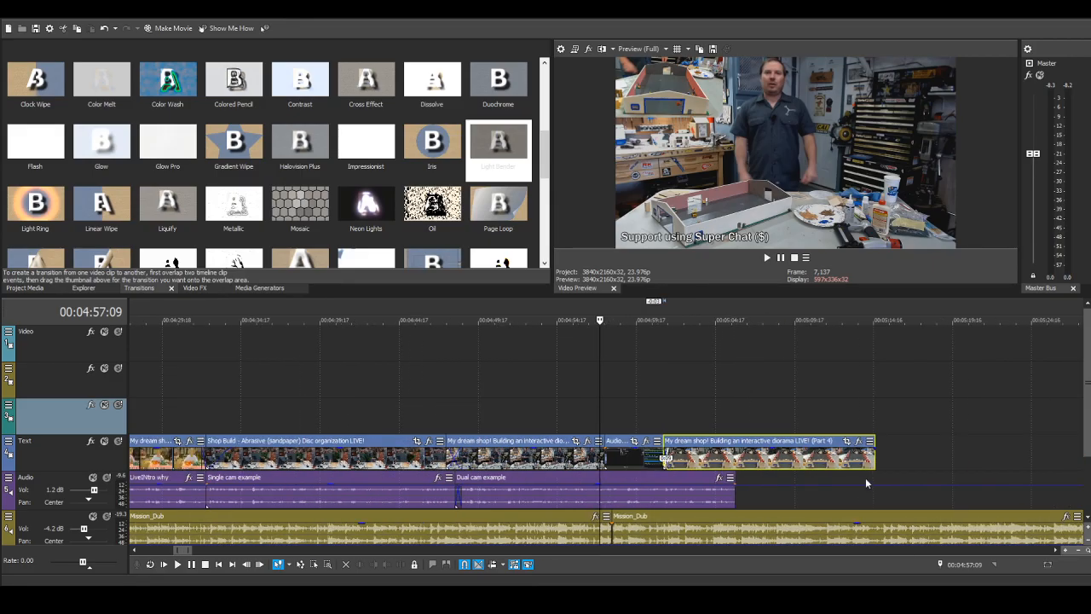
drag(874, 454, 461, 464)
scroll(462, 465, up, 5)
scroll(461, 464, down, 3)
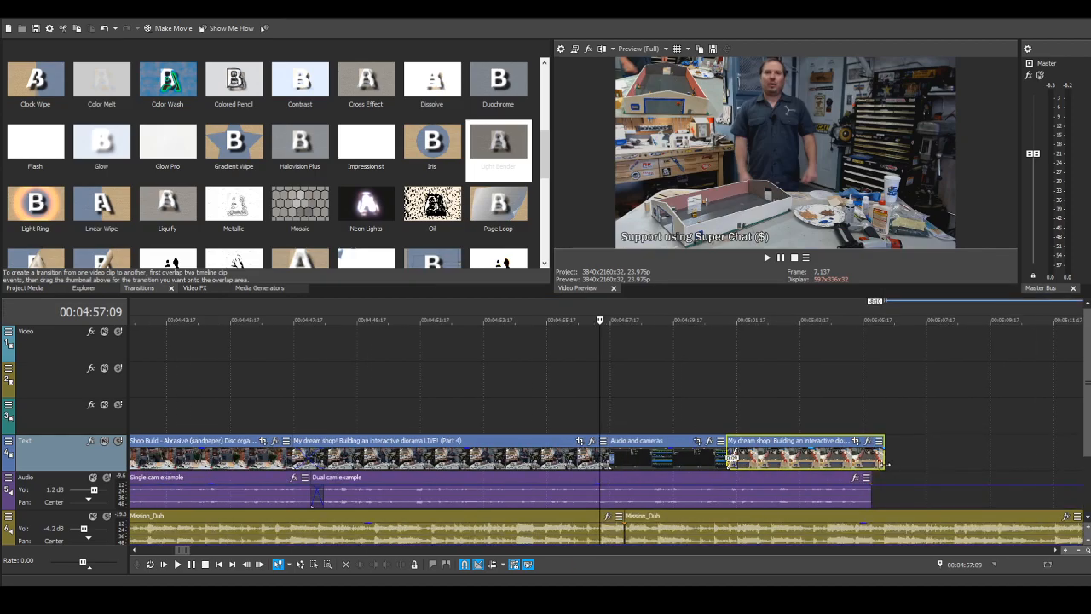
click(828, 406)
scroll(916, 456, up, 3)
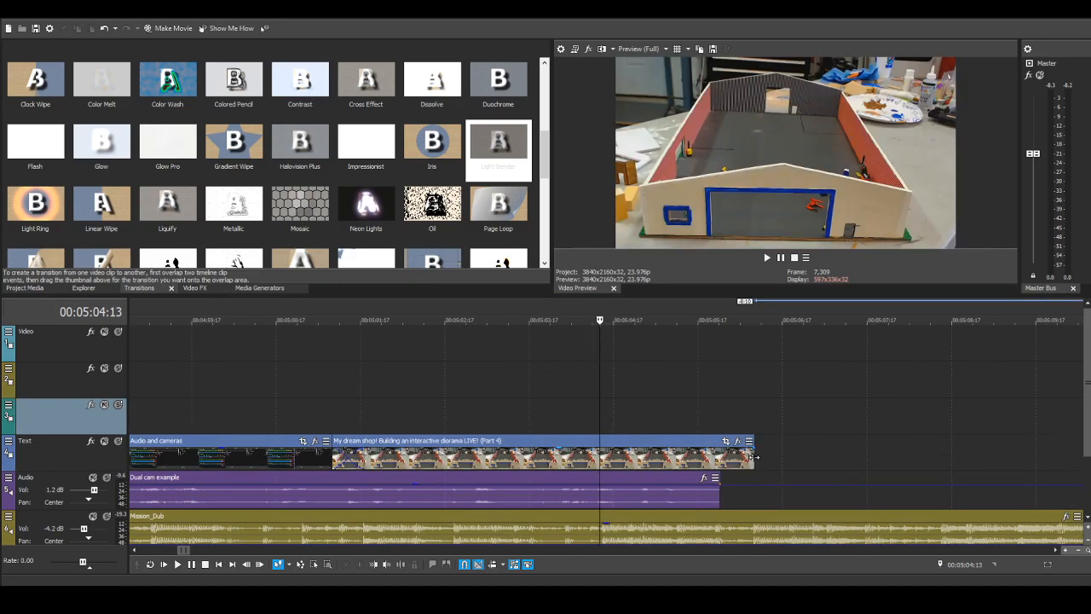
mouse_move(753, 459)
mouse_down()
mouse_move(718, 449)
mouse_move(734, 459)
mouse_move(722, 461)
mouse_up()
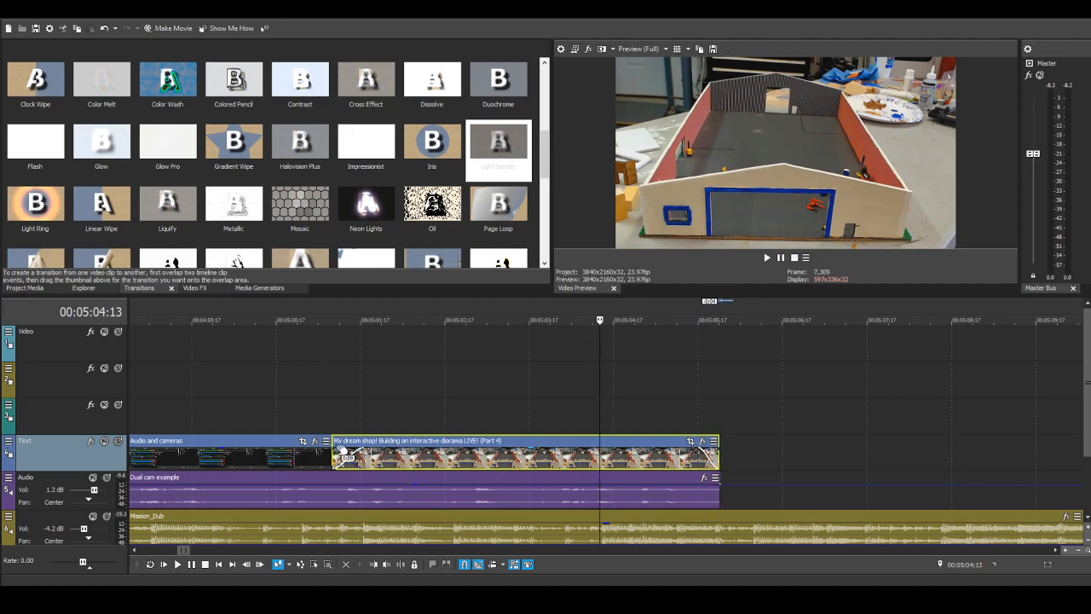
Step: Play back the sequence from 00:04:32:12 through the end of the "Dual cam example" narration and stop playback
scroll(302, 430, down, 2)
scroll(302, 433, down, 3)
scroll(419, 423, down, 3)
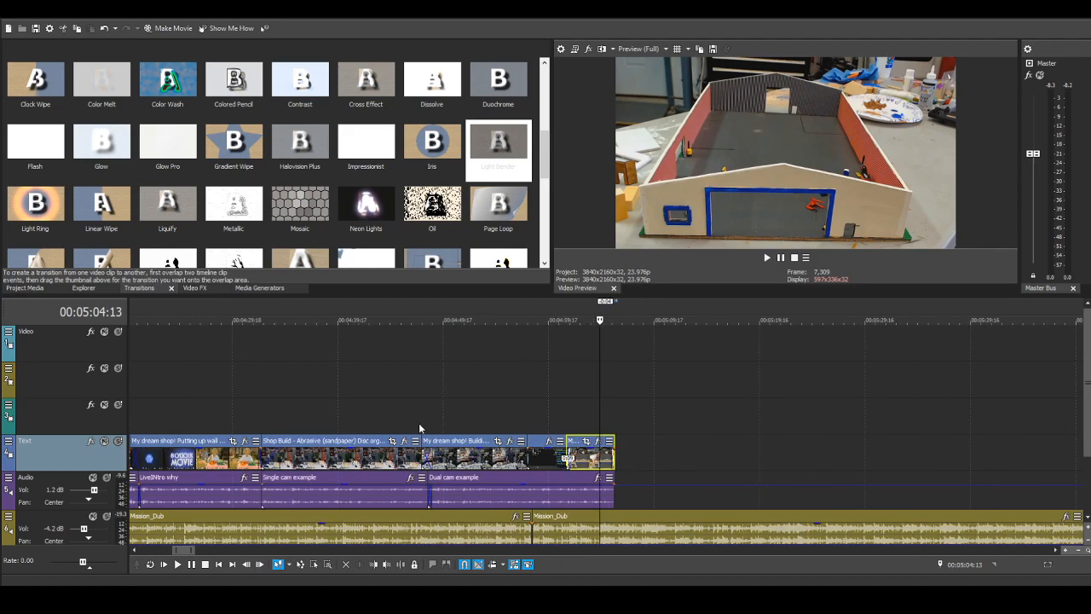
click(262, 383)
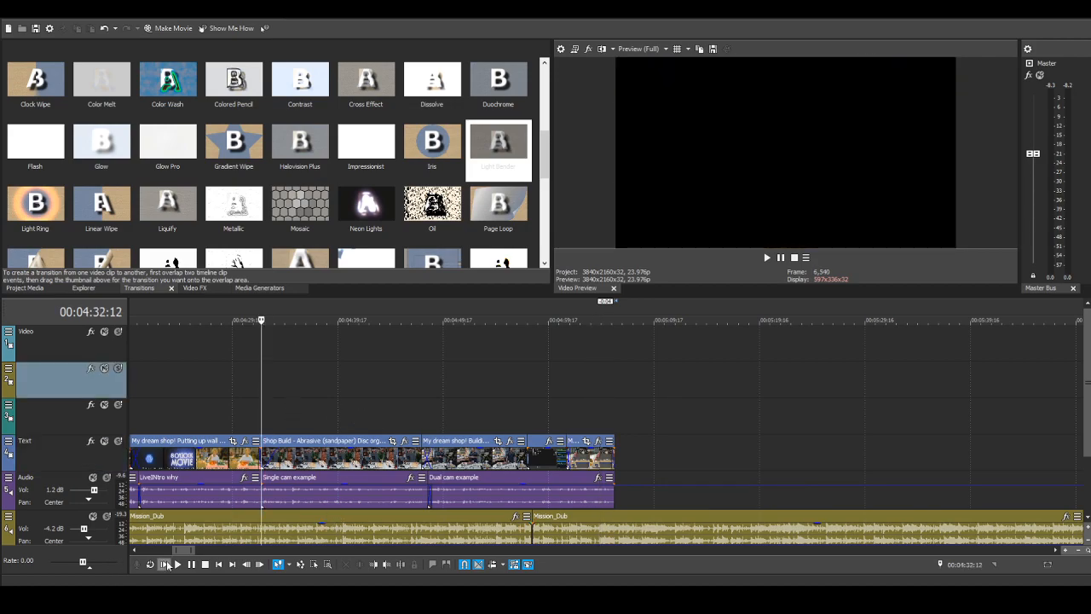
click(176, 564)
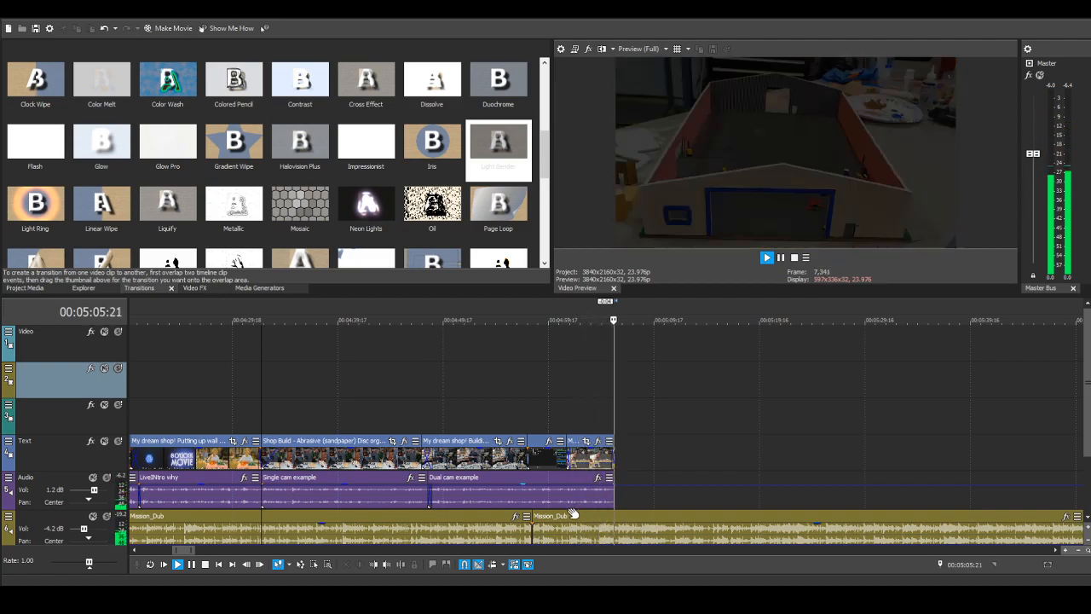
click(204, 565)
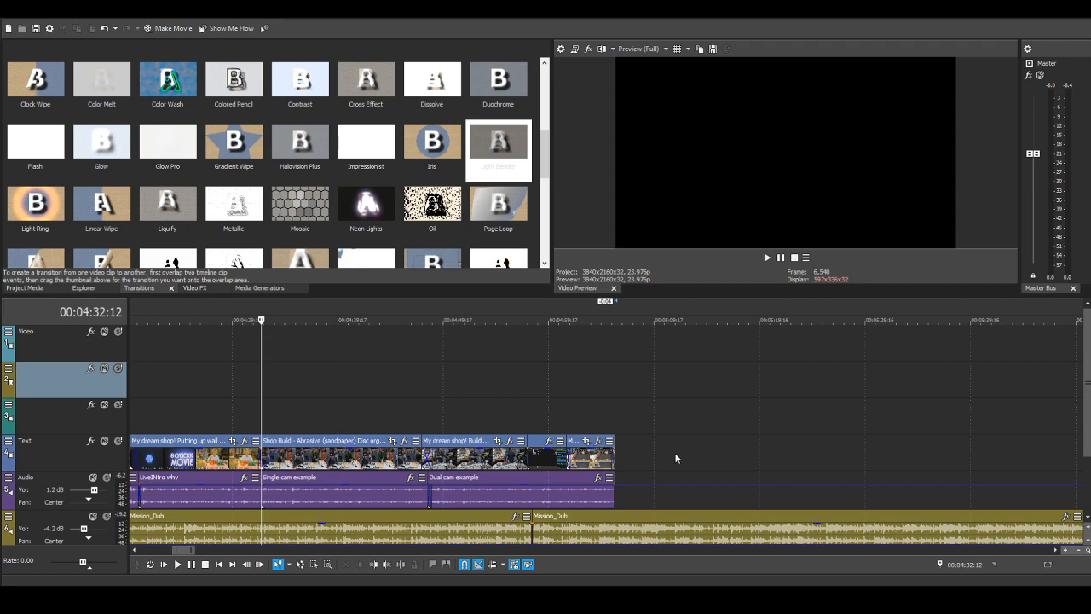
Step: Move the close-up Part 4 clip to an empty stretch of the Text track, well past the end of "Audio and cameras"
scroll(676, 458, down, 5)
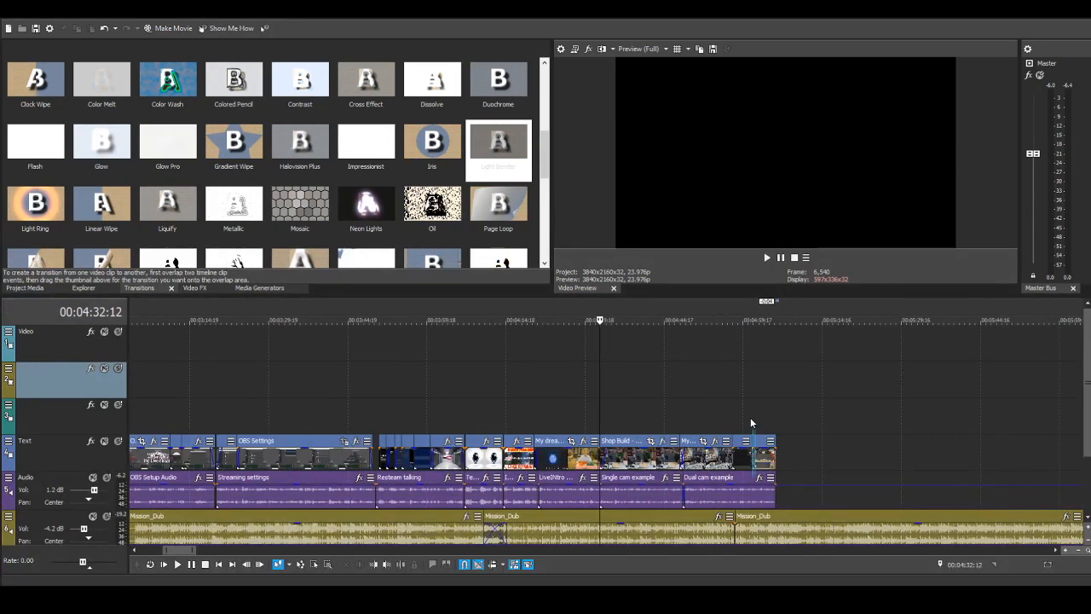
click(751, 420)
drag(762, 448, 963, 448)
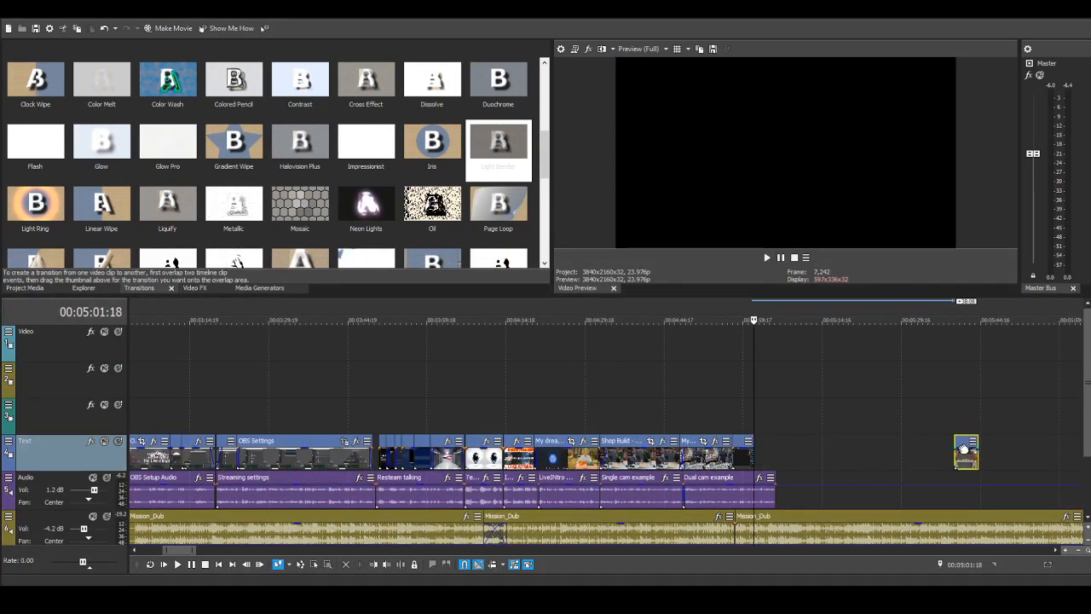
scroll(974, 451, up, 3)
scroll(977, 462, down, 3)
click(781, 416)
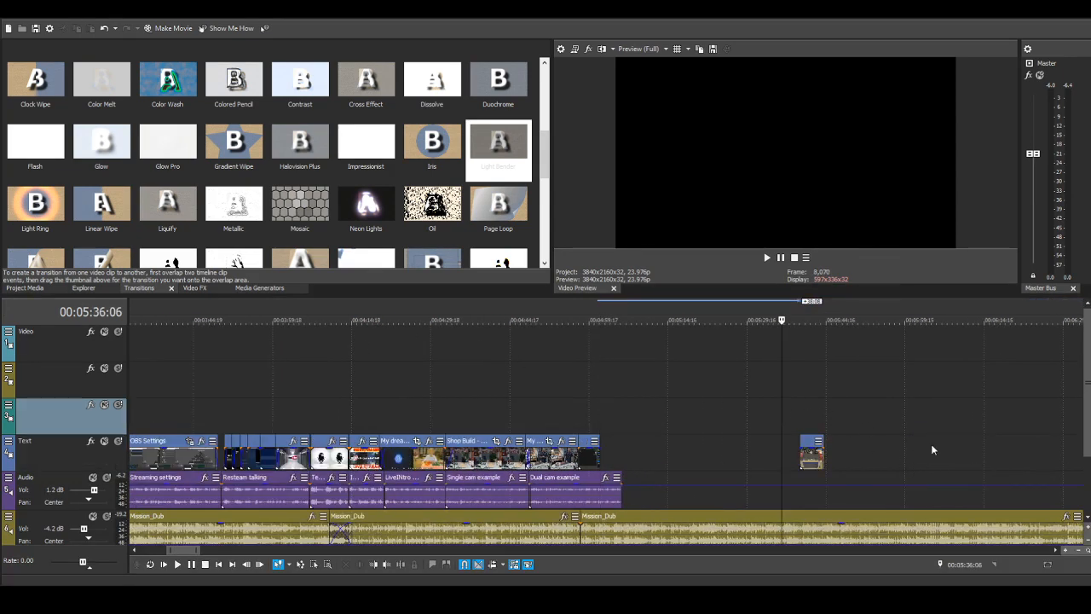
Step: Extend the end of the close-up Part 4 clip and trim its start to keep a later portion of the diorama footage
scroll(932, 449, up, 5)
scroll(980, 461, down, 2)
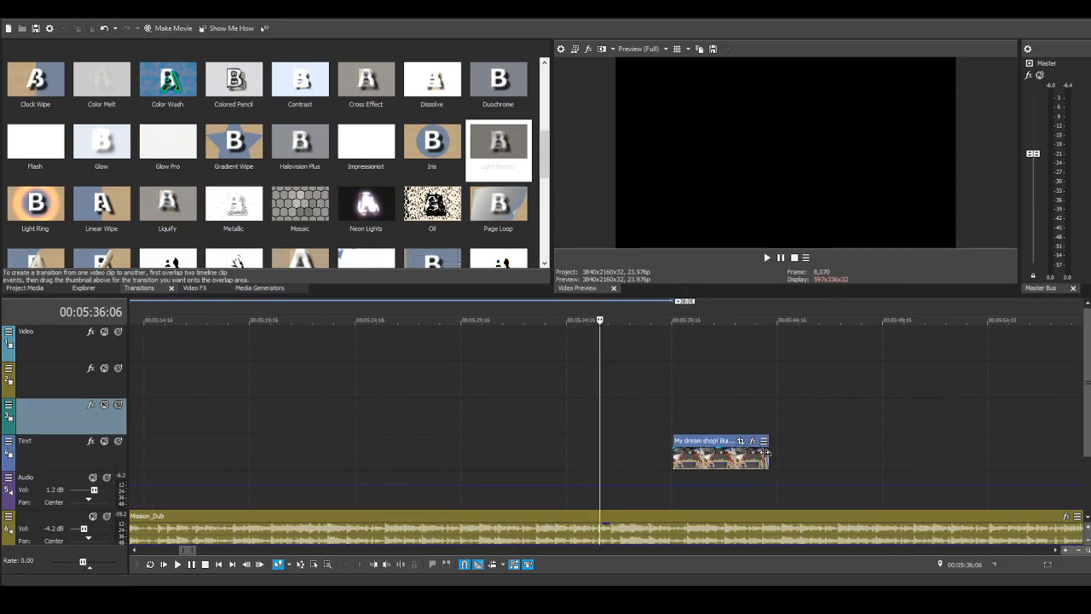
drag(766, 452, 1084, 458)
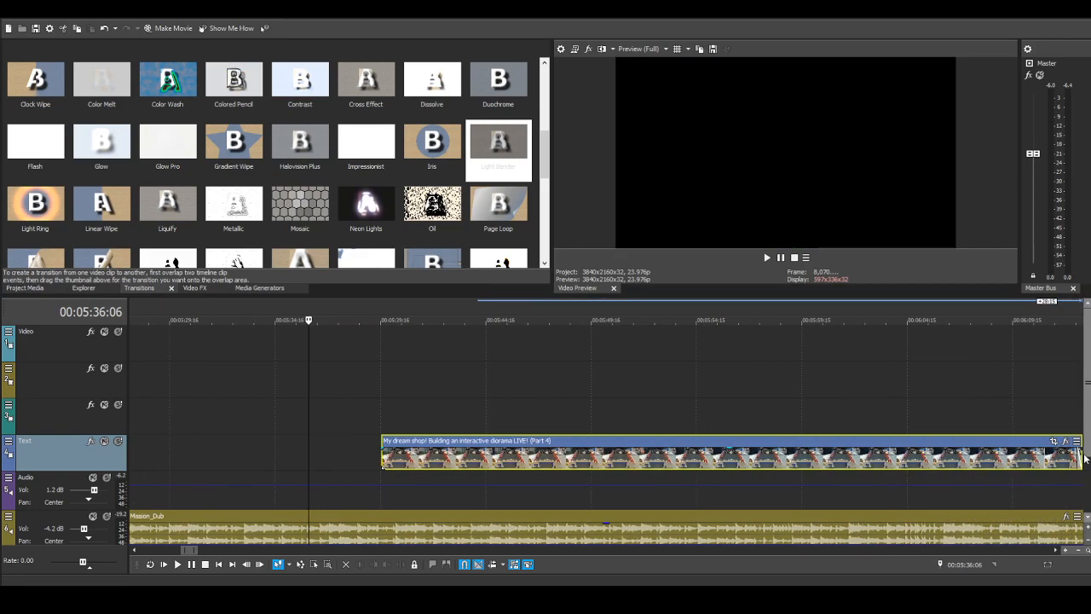
drag(382, 452, 945, 450)
Step: Move the trimmed close-up Part 4 clip back to the end of "Audio and cameras" so that the two clips slightly overlap
scroll(754, 474, down, 5)
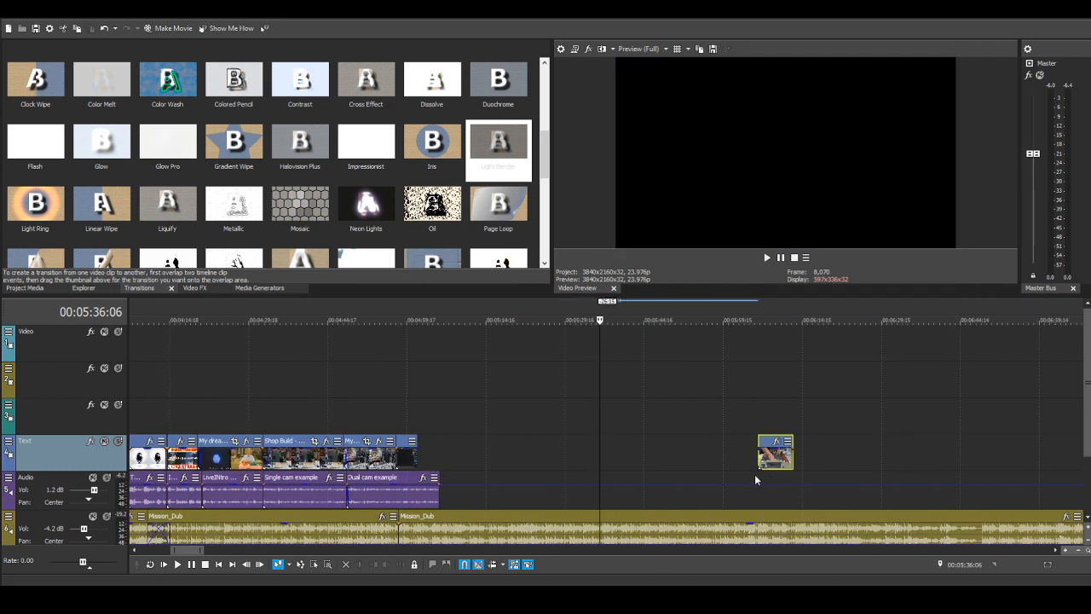
drag(767, 452, 426, 458)
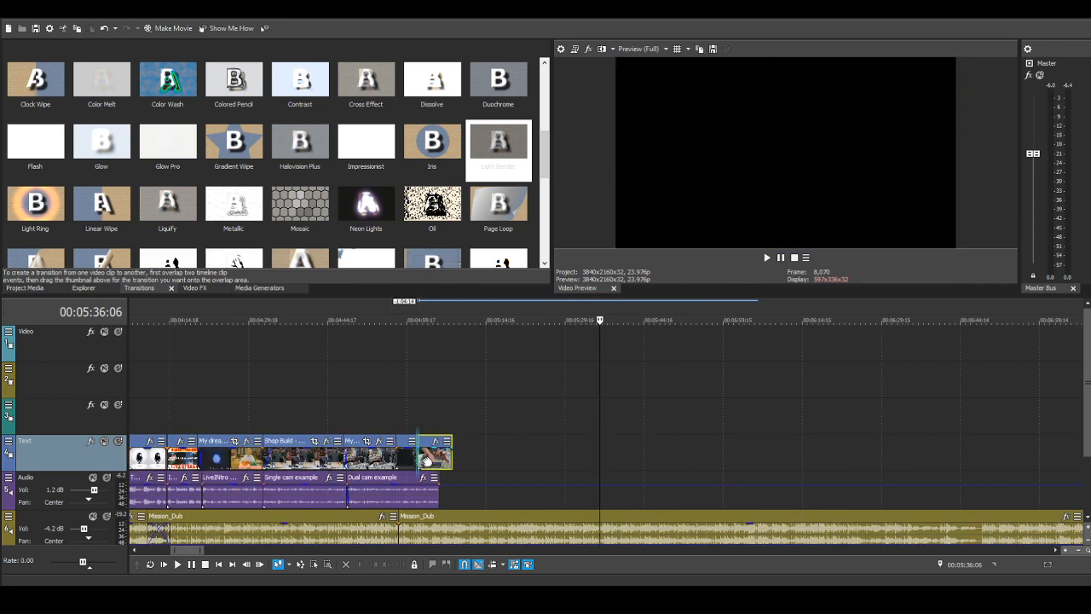
click(413, 419)
scroll(413, 419, up, 5)
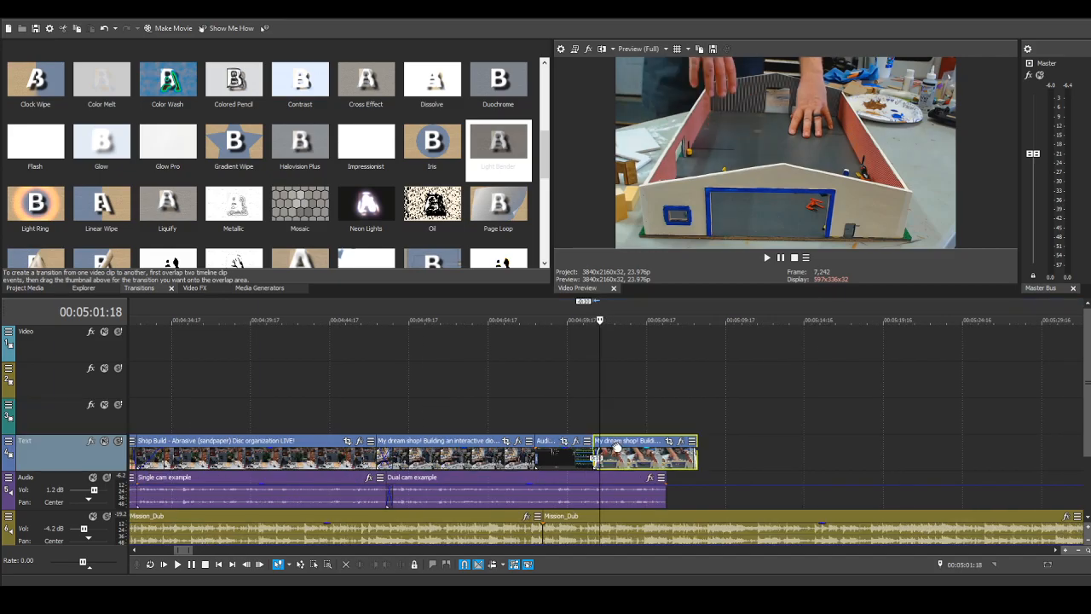
drag(615, 446, 613, 448)
Step: Trim the end of the close-up Part 4 clip to the end of the "Dual cam example" audio and give it a fade-out
drag(697, 444, 664, 445)
scroll(772, 477, up, 5)
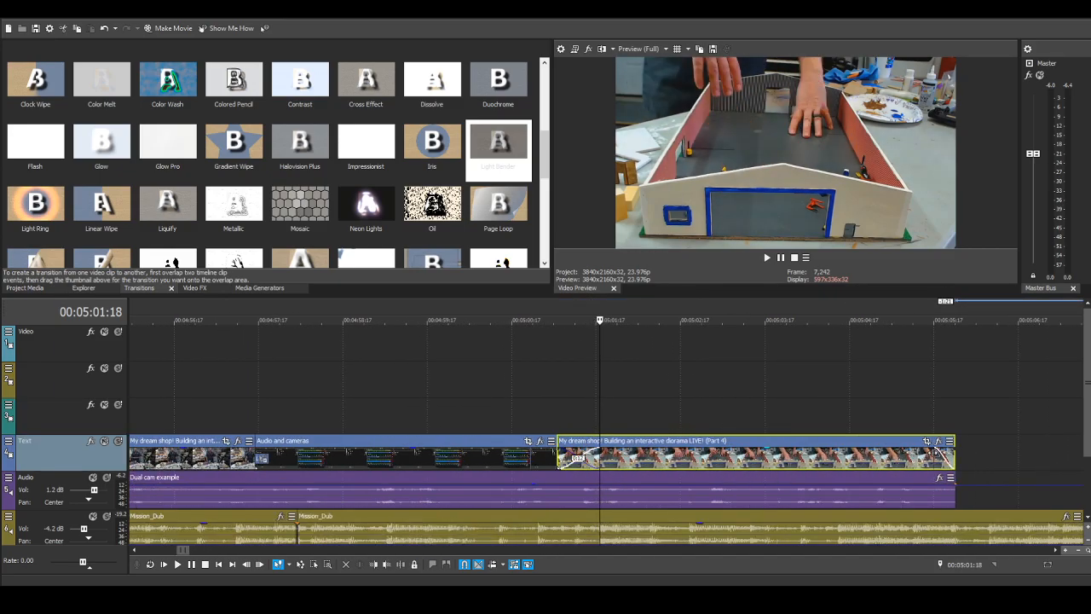
drag(935, 452, 924, 453)
Step: Play back the transition from "Audio and cameras" into the Part 4 clip from 00:05:01:01 and stop playback
click(541, 415)
click(177, 564)
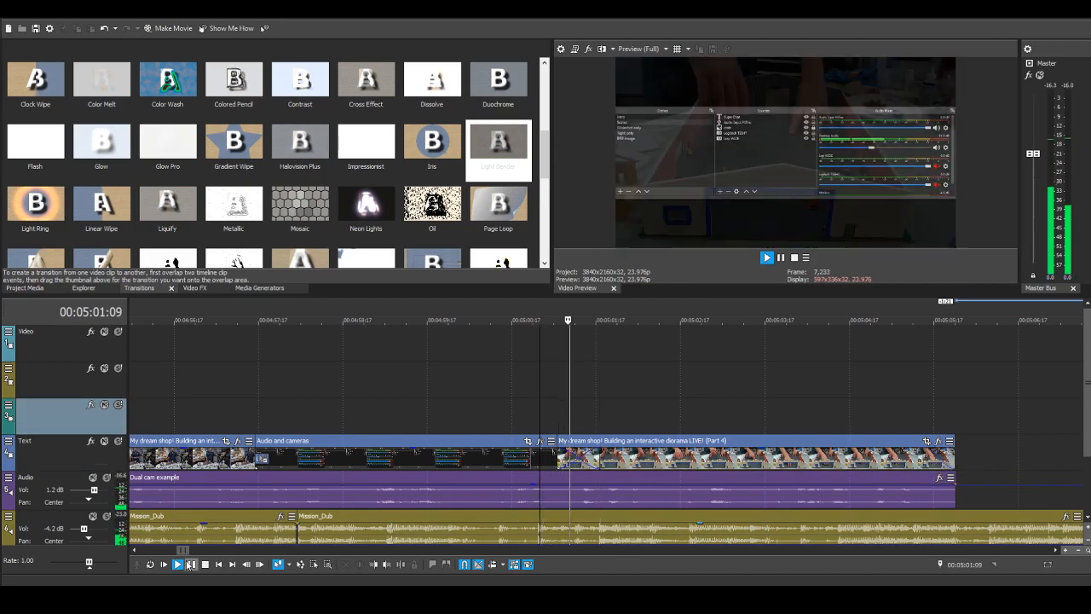
click(204, 564)
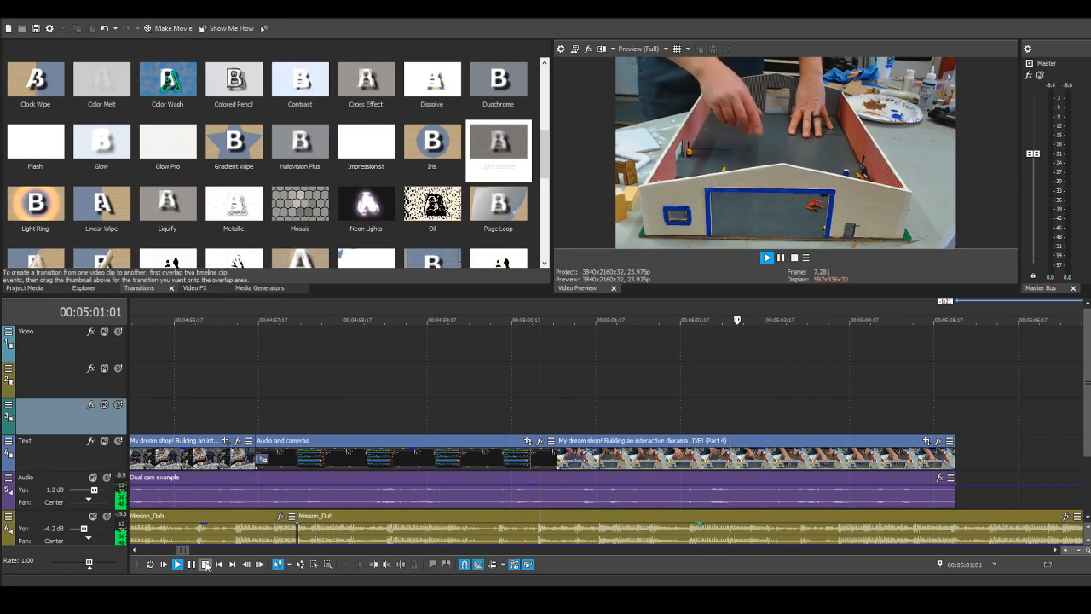
scroll(730, 452, down, 6)
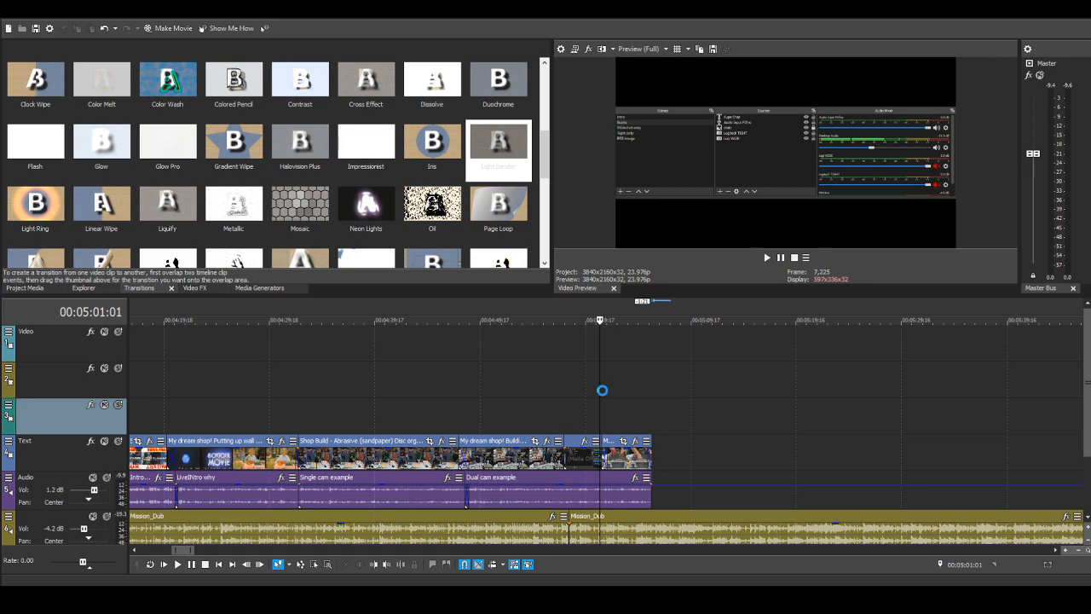
click(602, 391)
scroll(700, 399, down, 3)
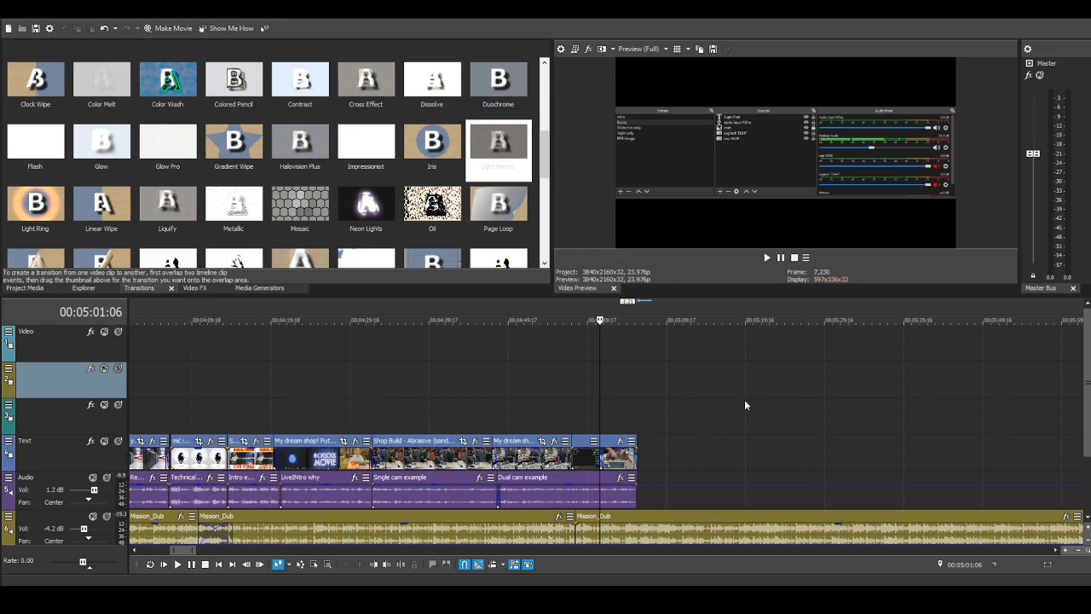
scroll(742, 400, down, 2)
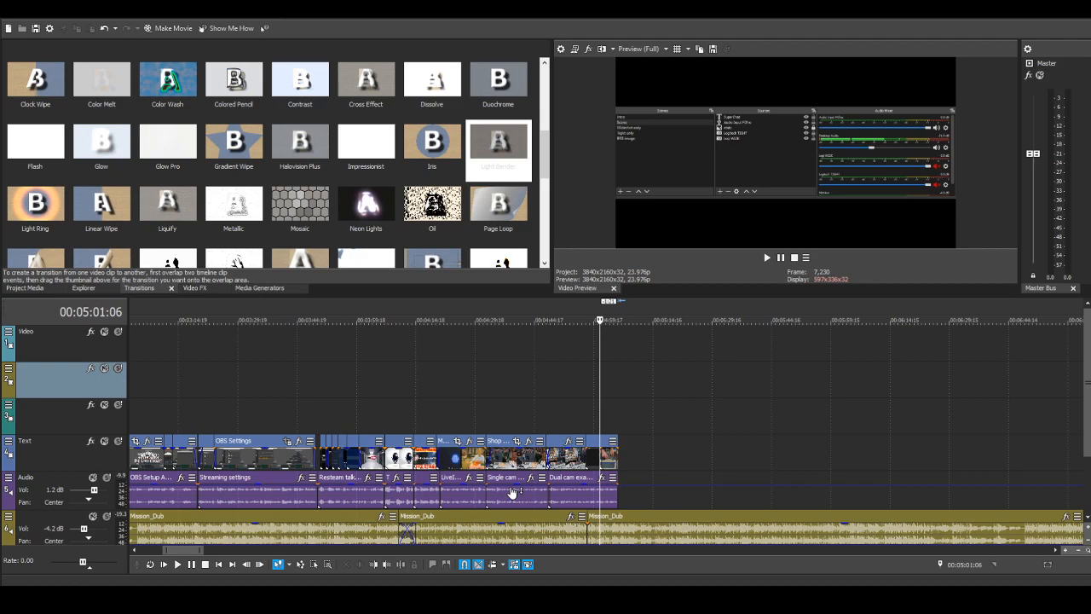
scroll(601, 396, up, 2)
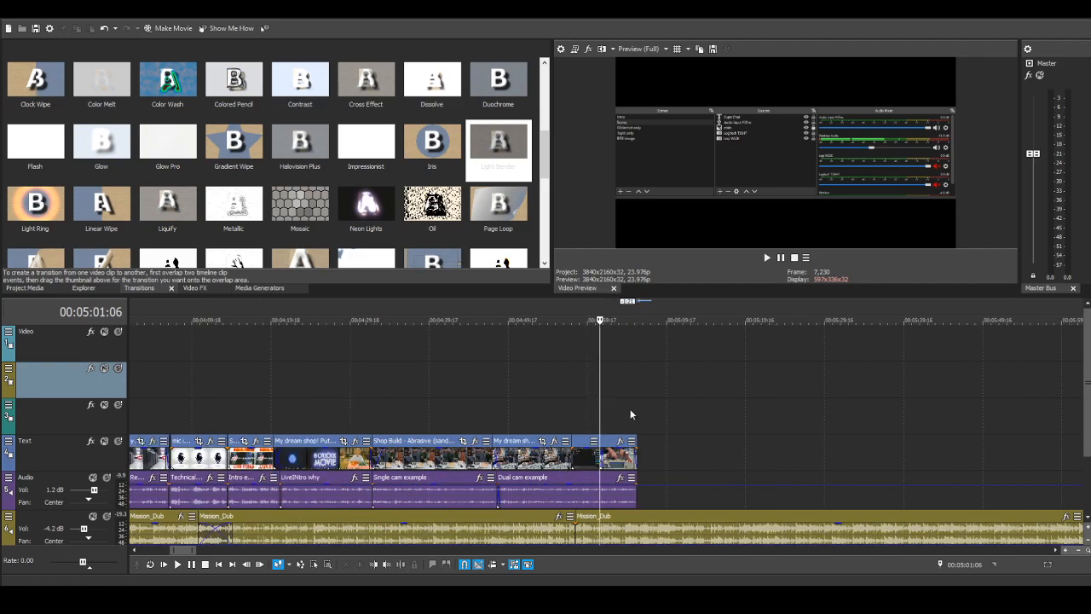
scroll(630, 414, up, 1)
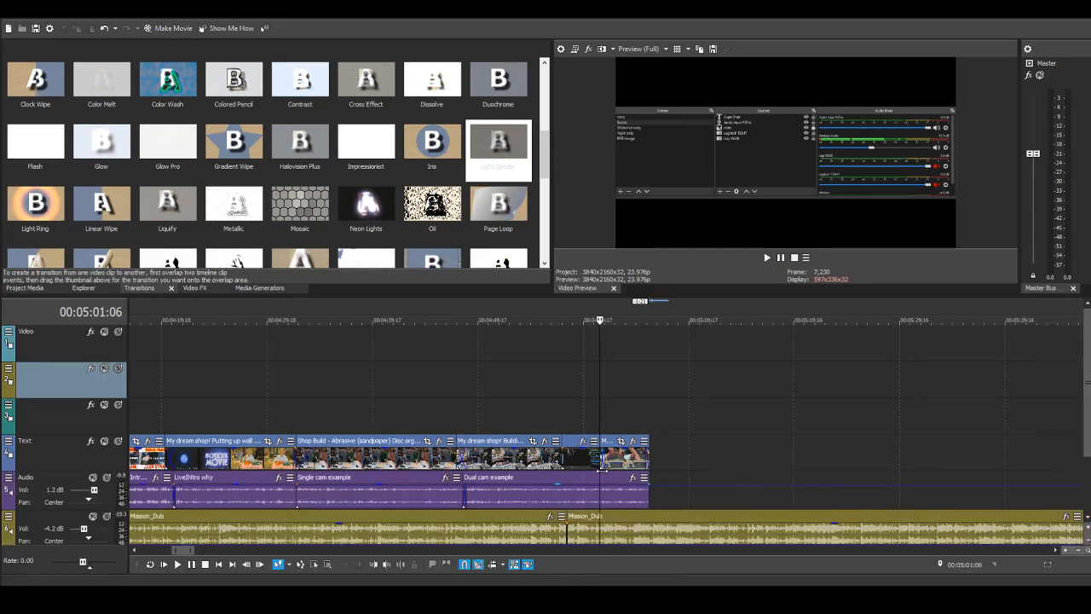
scroll(627, 470, down, 2)
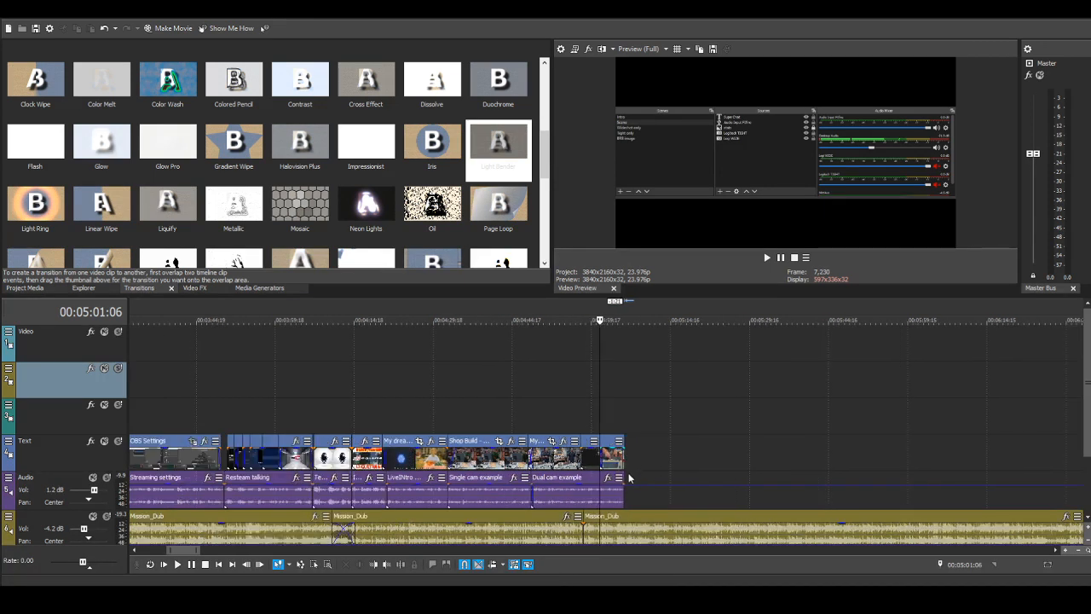
scroll(565, 535, up, 1)
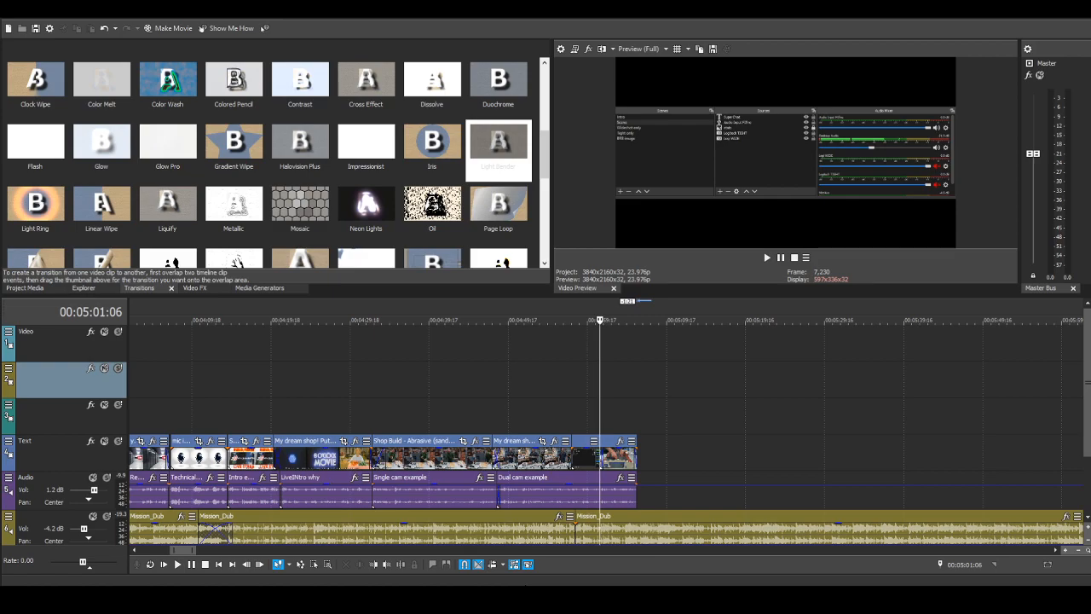
scroll(634, 479, up, 1)
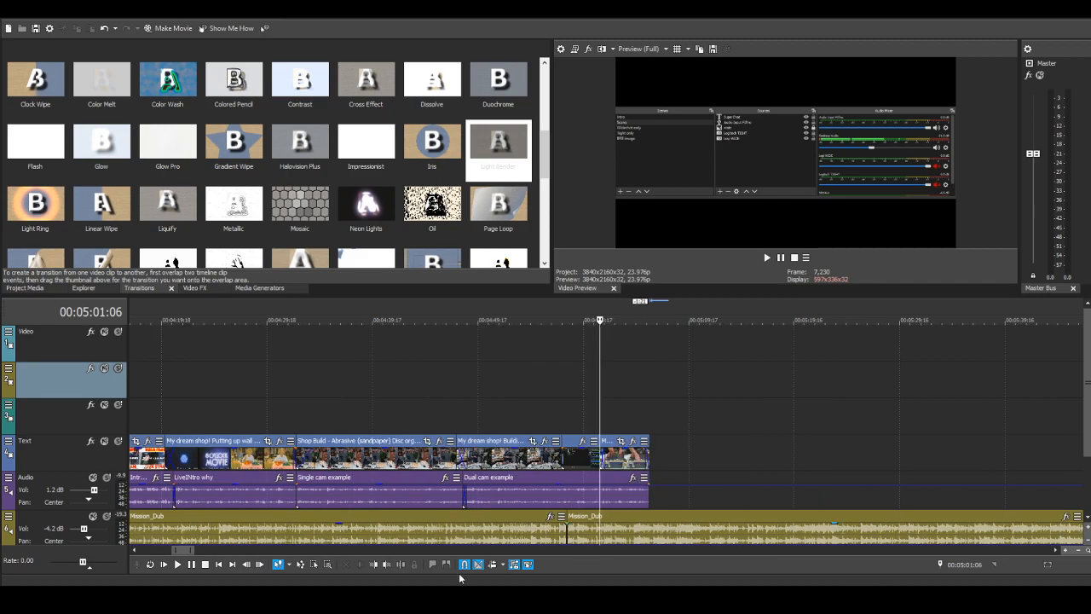
Step: Play back the sequence from 00:04:59:14 past the end of the close-up Part 4 clip and pause there
click(590, 404)
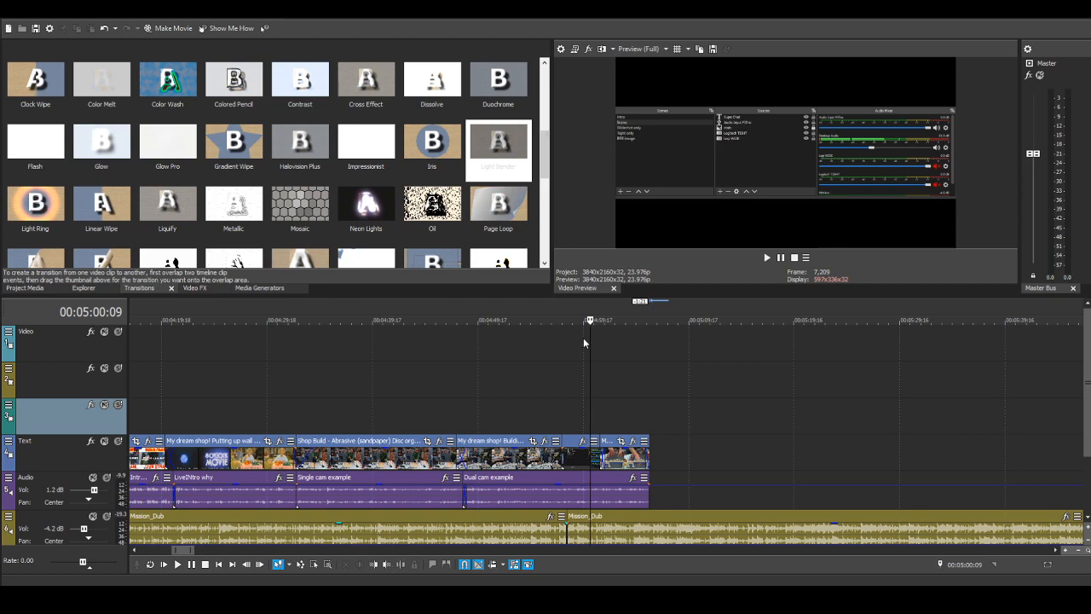
click(582, 379)
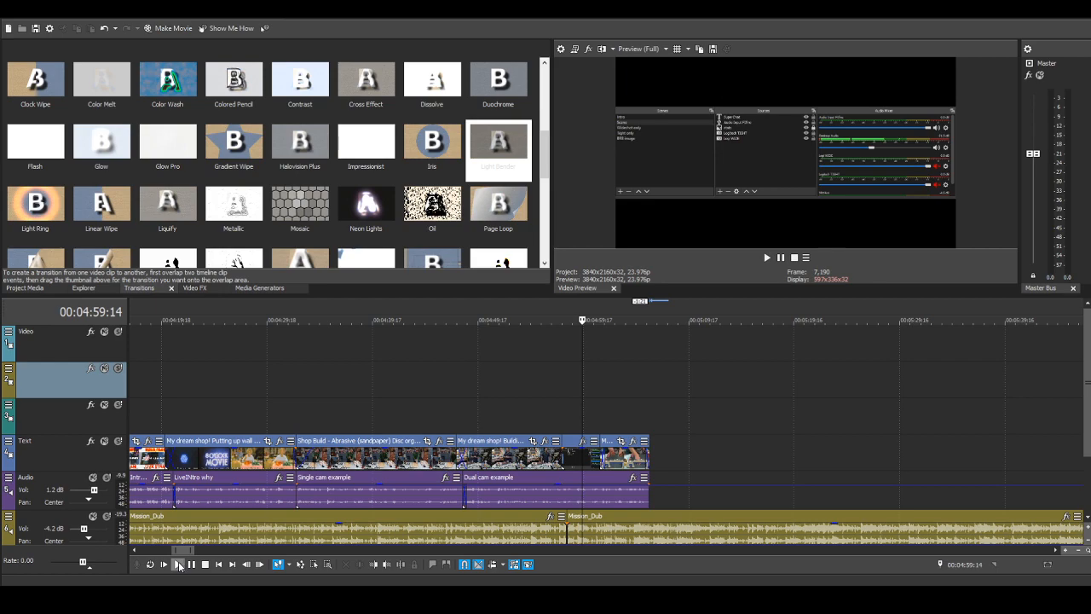
click(177, 564)
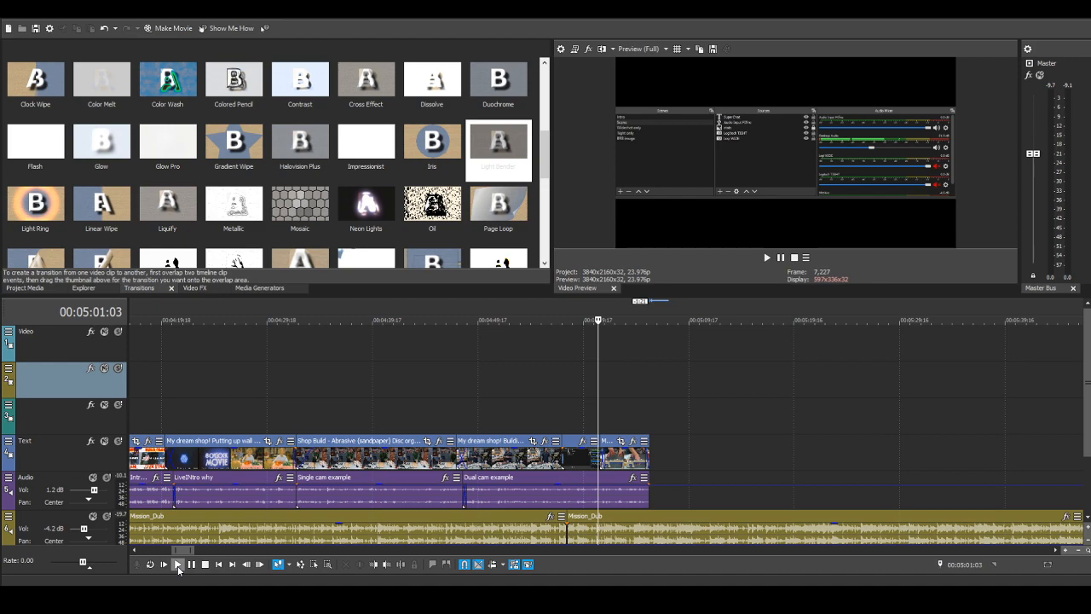
click(177, 565)
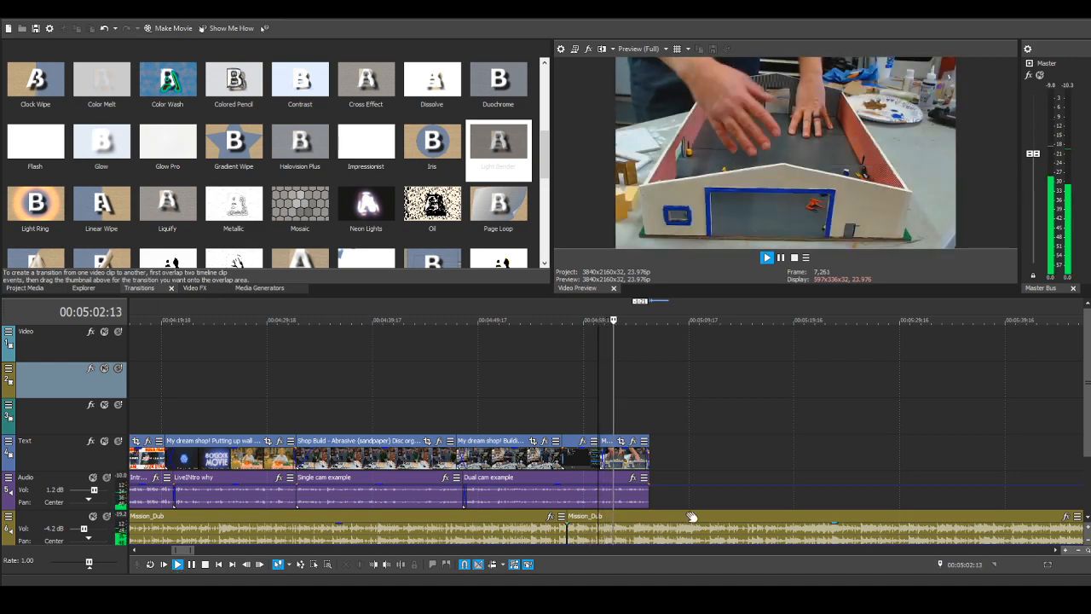
scroll(692, 516, up, 3)
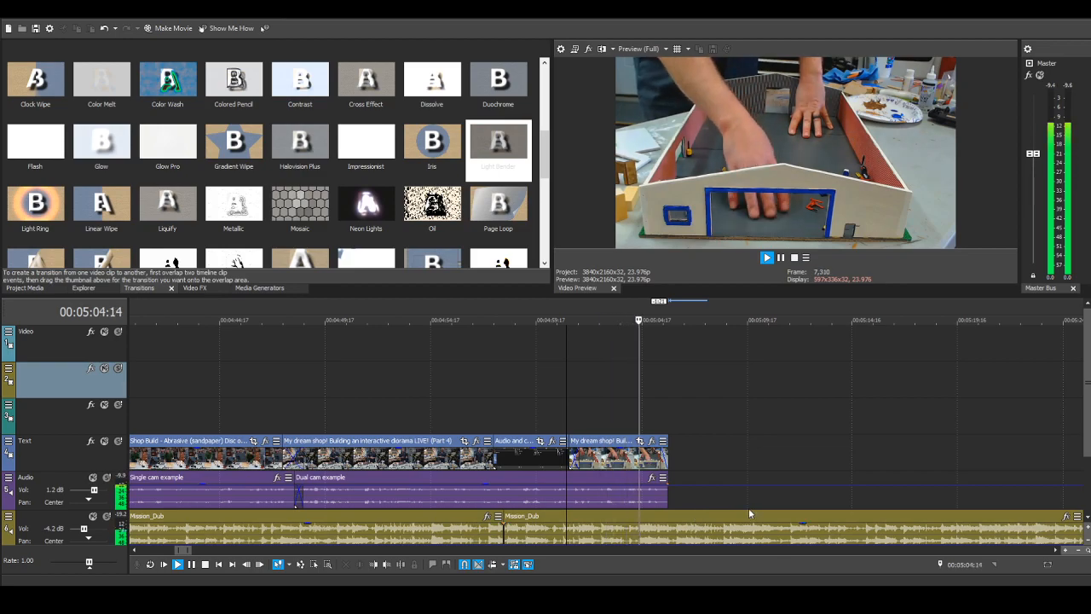
scroll(747, 507, down, 3)
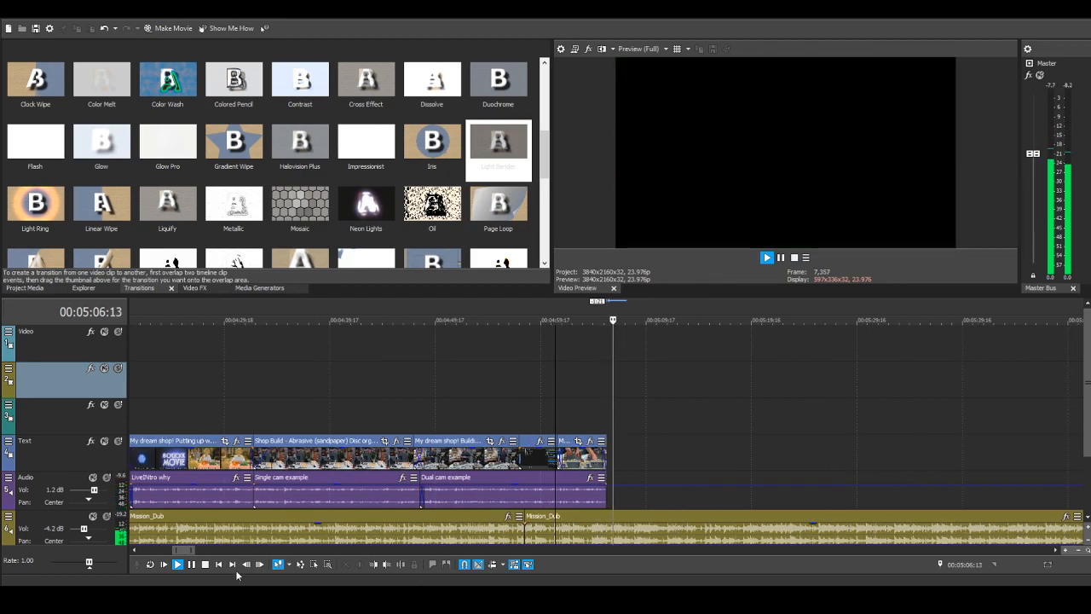
click(191, 564)
scroll(710, 494, down, 3)
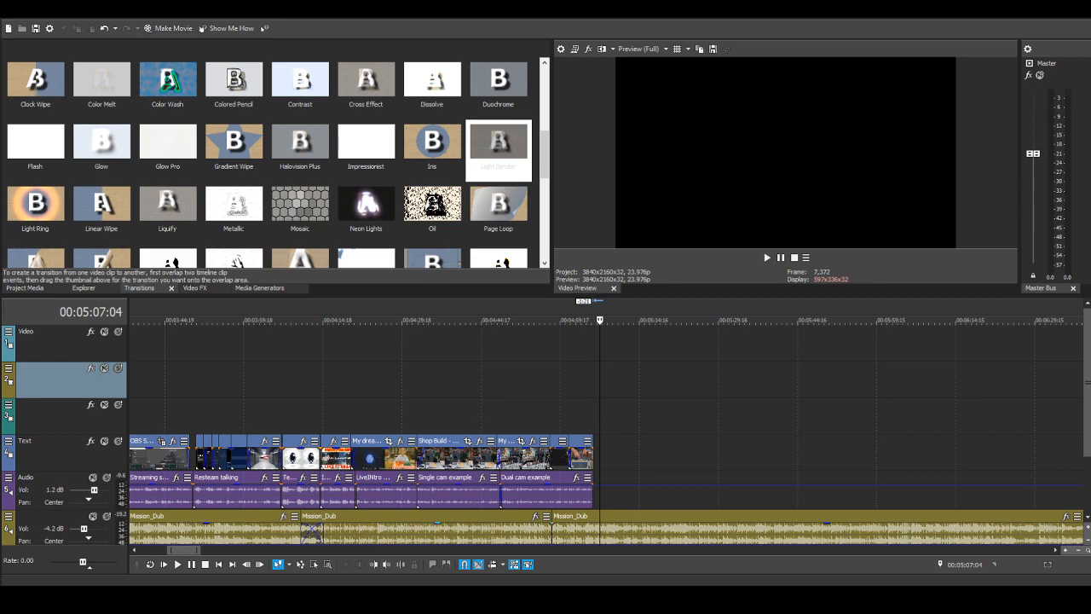
Step: Place the "Audio improvment" narration on the Audio track starting at 00:05:11:06 and trim its end
scroll(606, 521, up, 2)
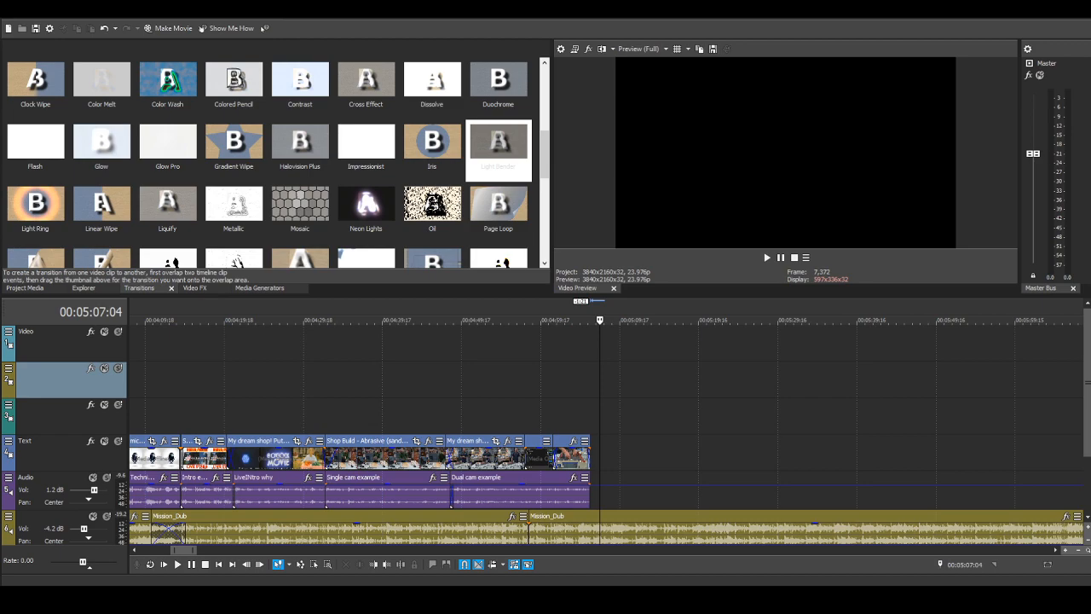
drag(682, 490, 632, 478)
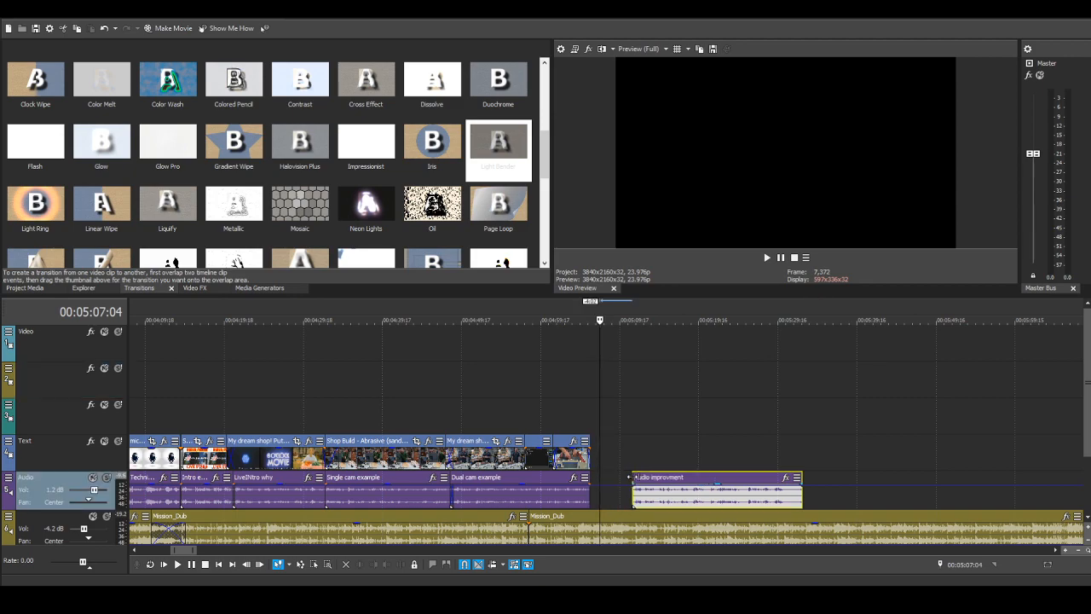
drag(799, 478, 784, 478)
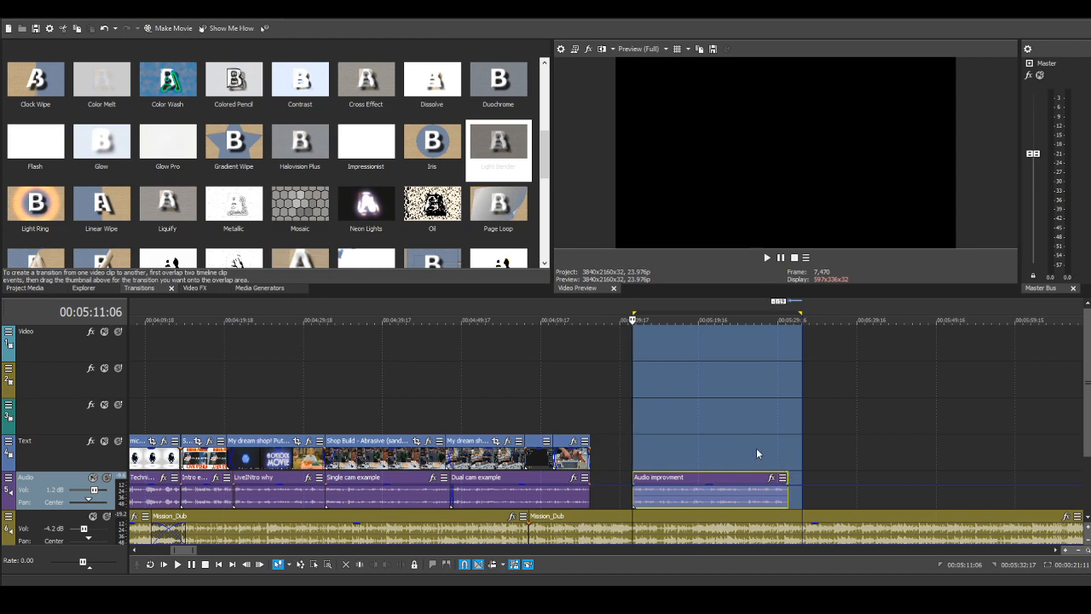
click(756, 447)
Step: Trim the end of "Audio improvment" slightly further and move the clip against the end of the "Dual cam example" audio
scroll(834, 502, up, 3)
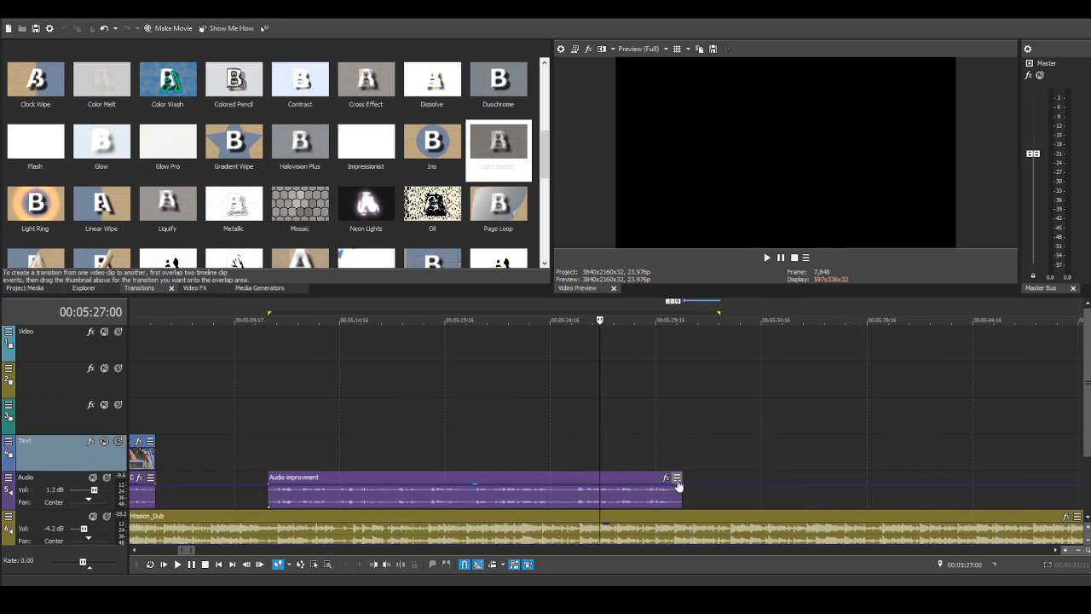
drag(682, 478, 678, 478)
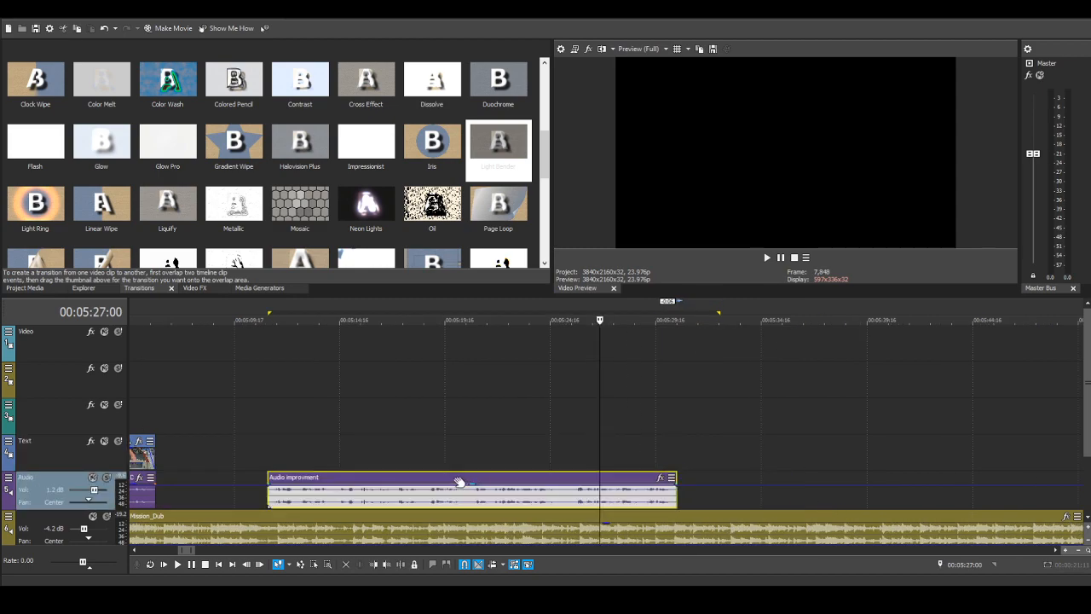
scroll(426, 481, down, 2)
drag(350, 476, 297, 478)
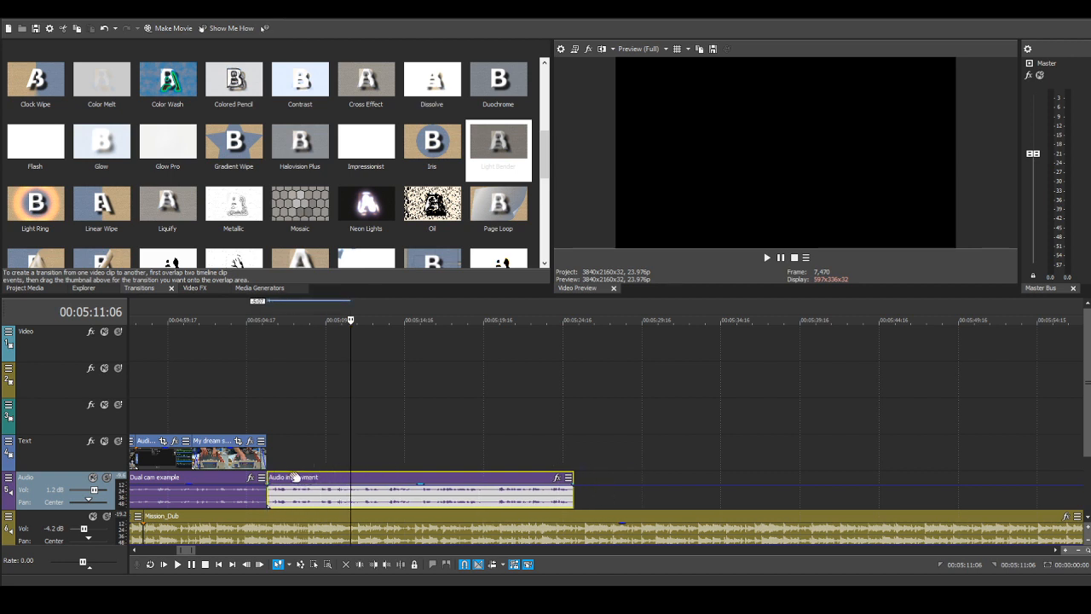
Step: Play back the change from the close-up Part 4 clip into "Audio improvment" from 00:05:05:11 and stop playback
click(265, 455)
scroll(679, 487, up, 4)
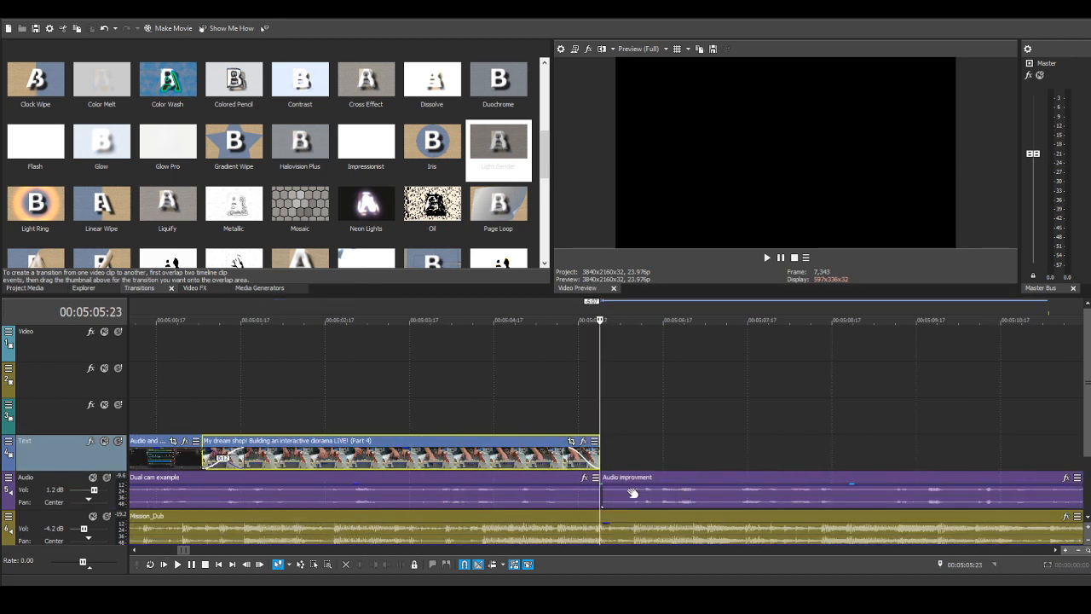
click(559, 432)
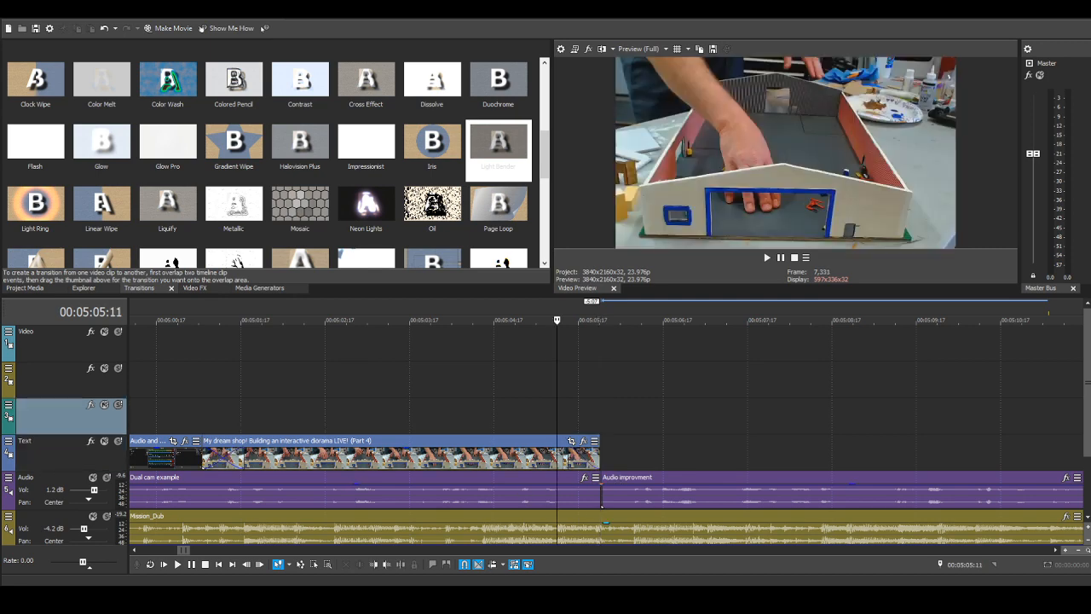
click(178, 565)
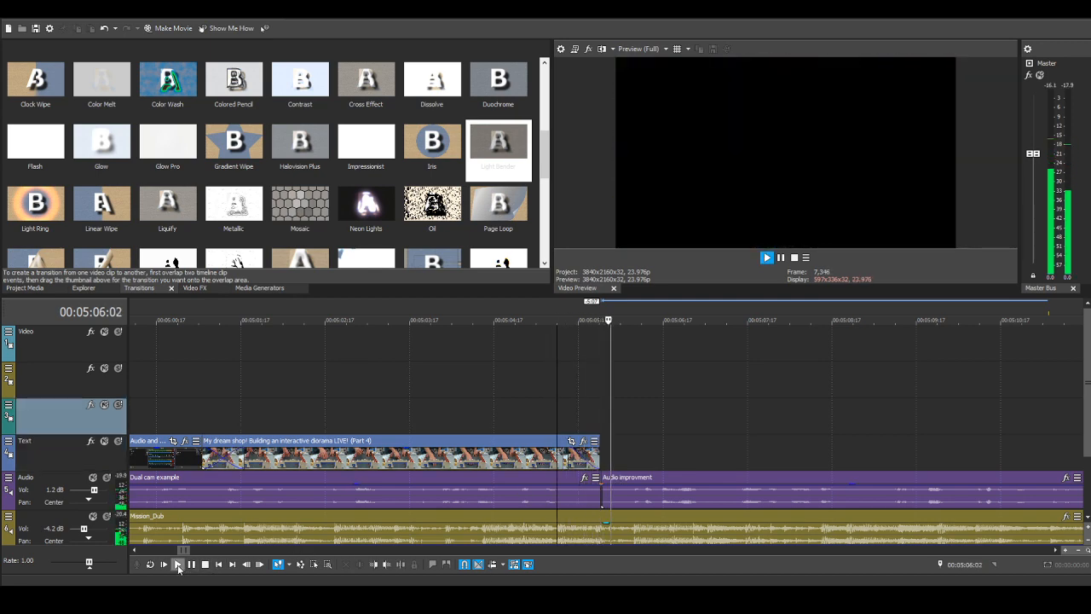
click(206, 565)
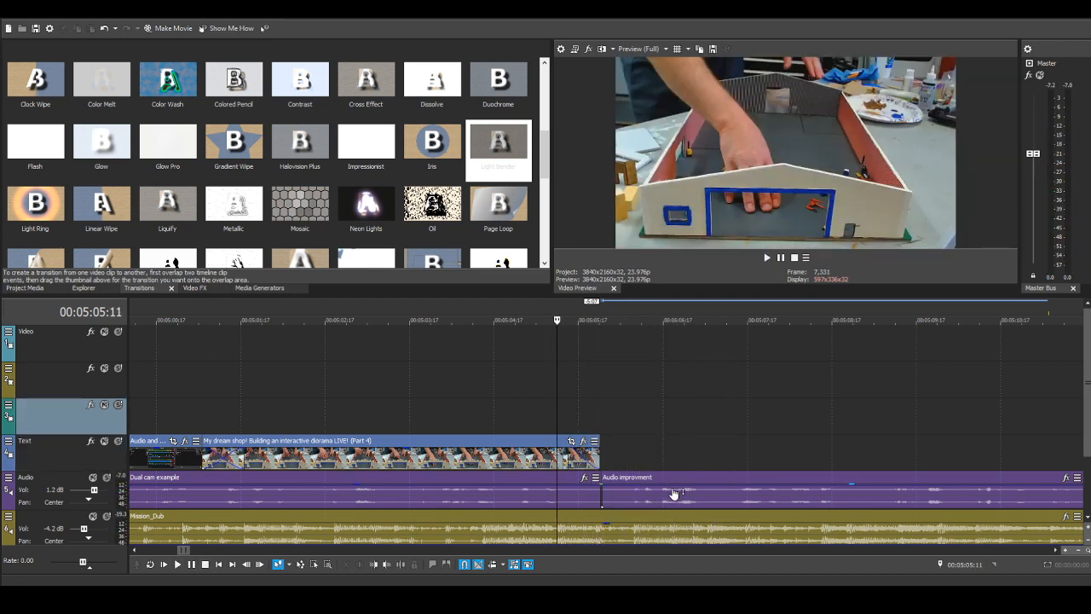
Step: Place the logitech camera.jpg image on the Text track above the "Audio improvment" narration, slightly past the end of the Part 4 clip
click(653, 478)
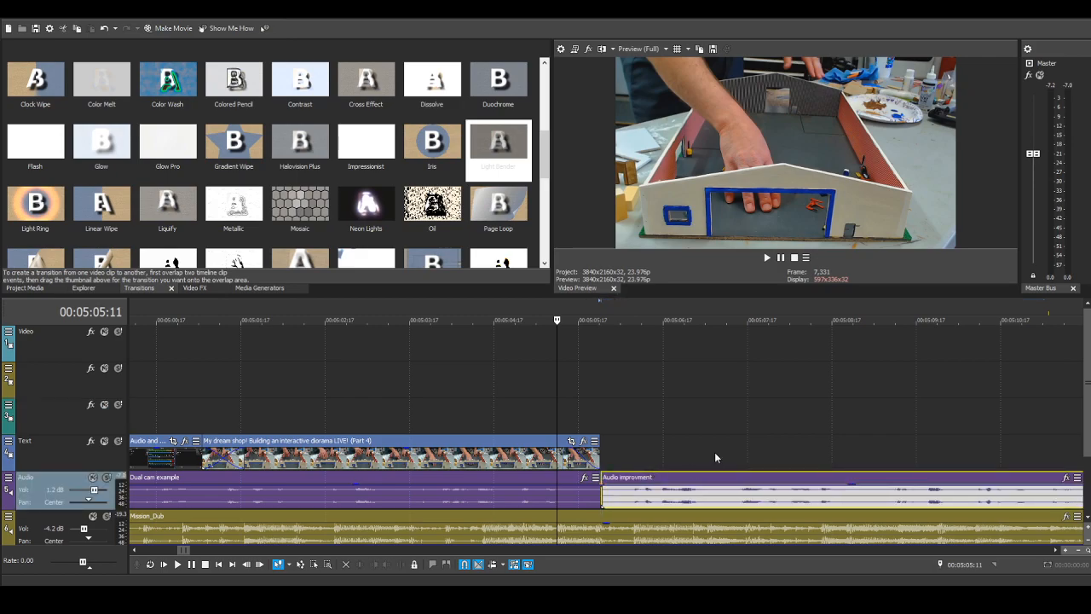
scroll(714, 452, down, 3)
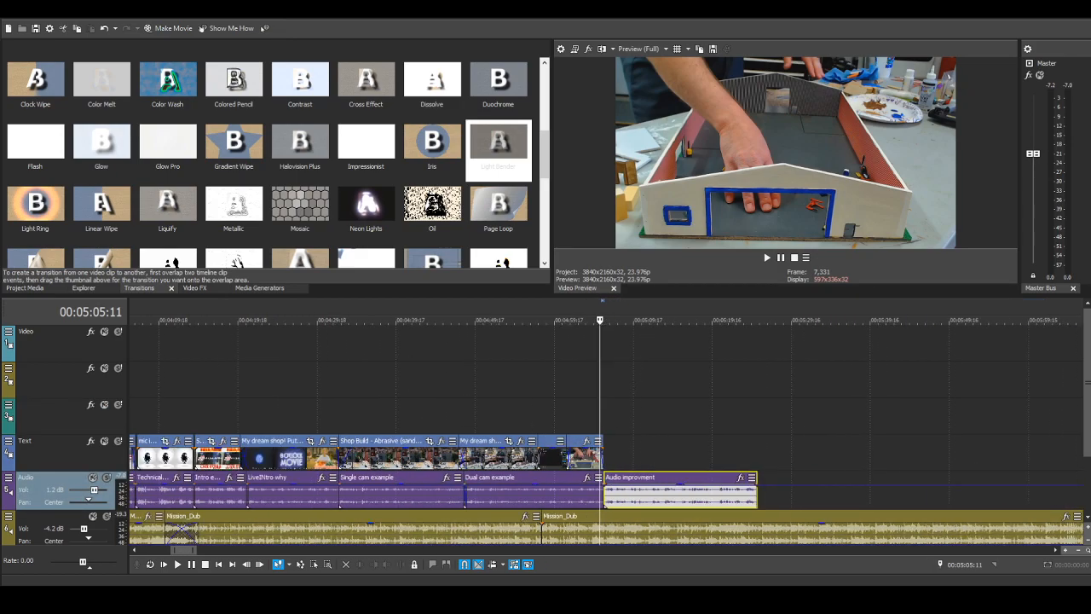
scroll(196, 429, down, 1)
scroll(196, 429, down, 4)
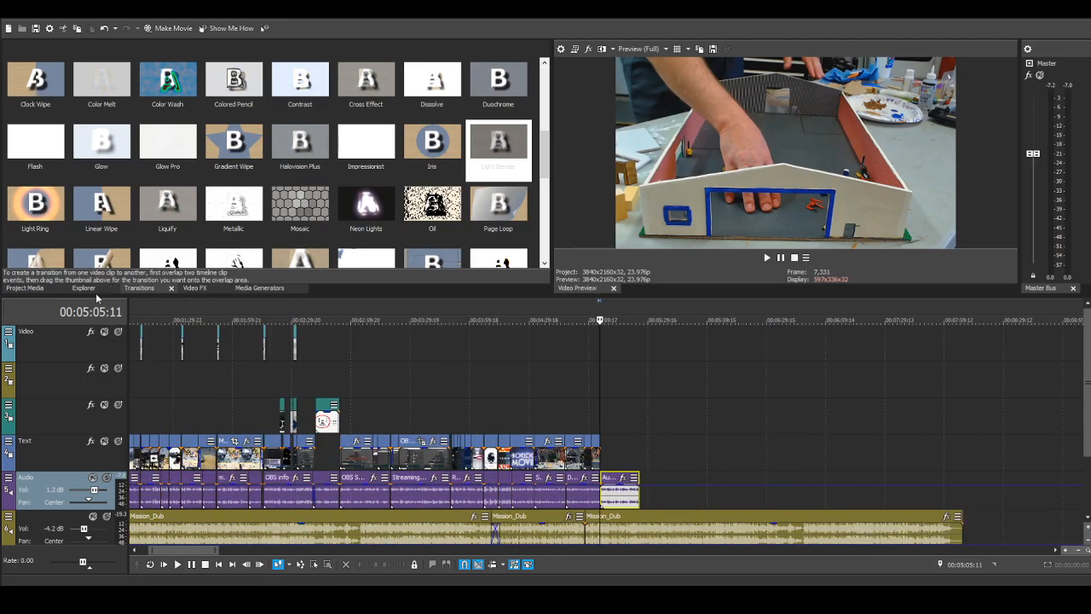
click(25, 287)
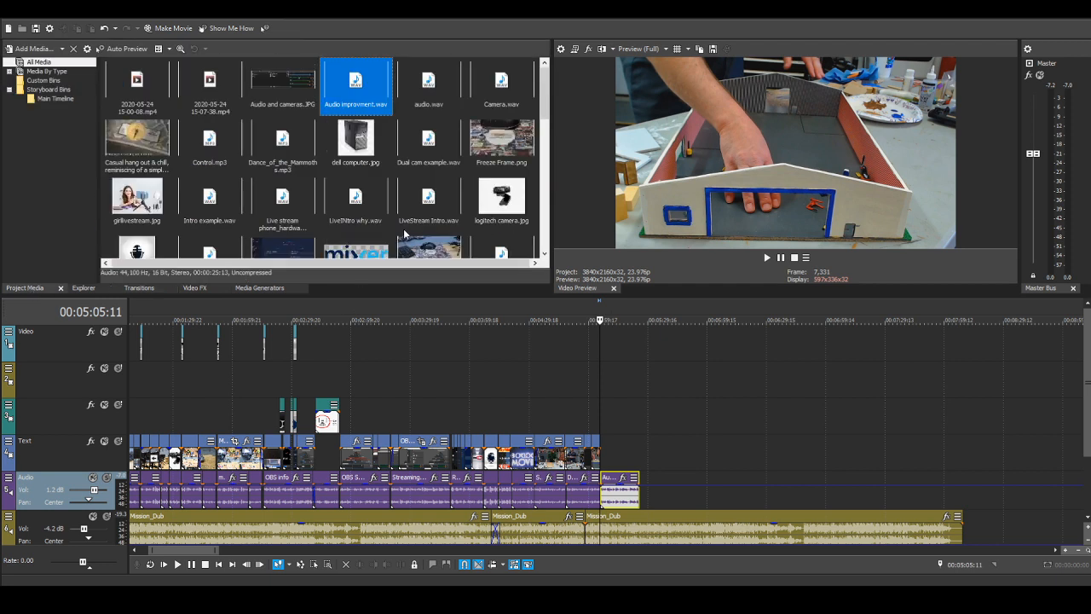
drag(497, 201, 501, 202)
drag(668, 386, 611, 449)
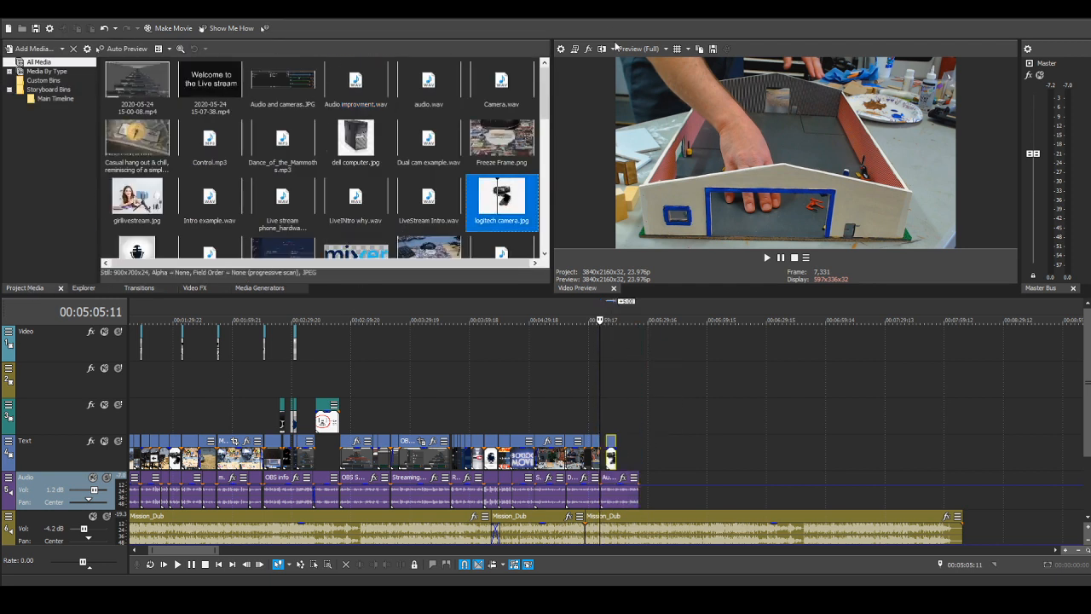
Step: Move the logitech camera image earlier so it starts just after the end of the close-up Part 4 clip
click(610, 400)
scroll(762, 429, up, 5)
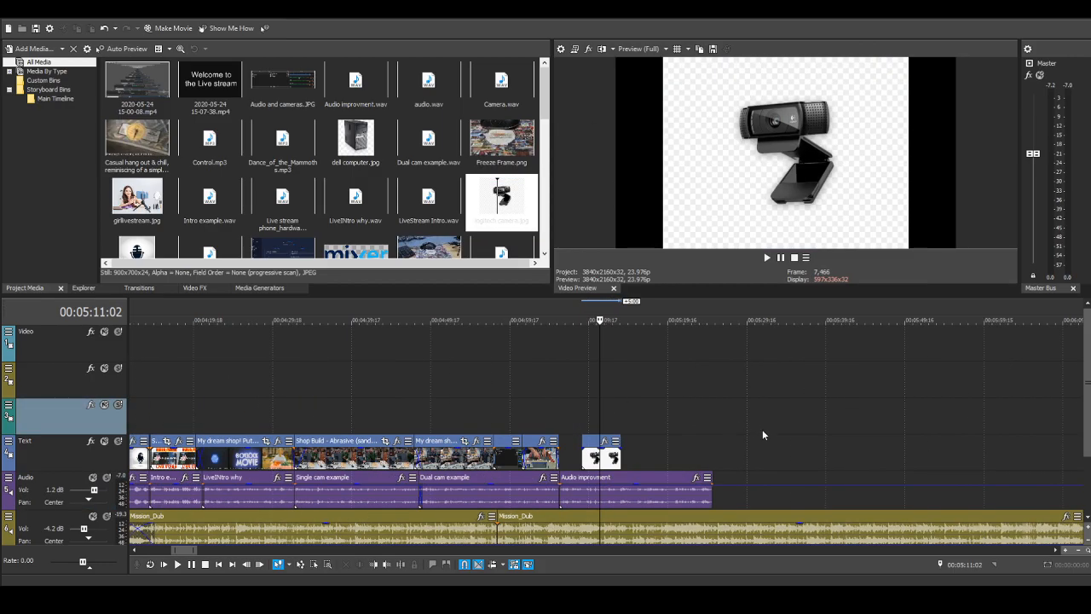
click(572, 444)
mouse_move(572, 445)
mouse_down()
mouse_move(526, 455)
mouse_move(543, 445)
mouse_up()
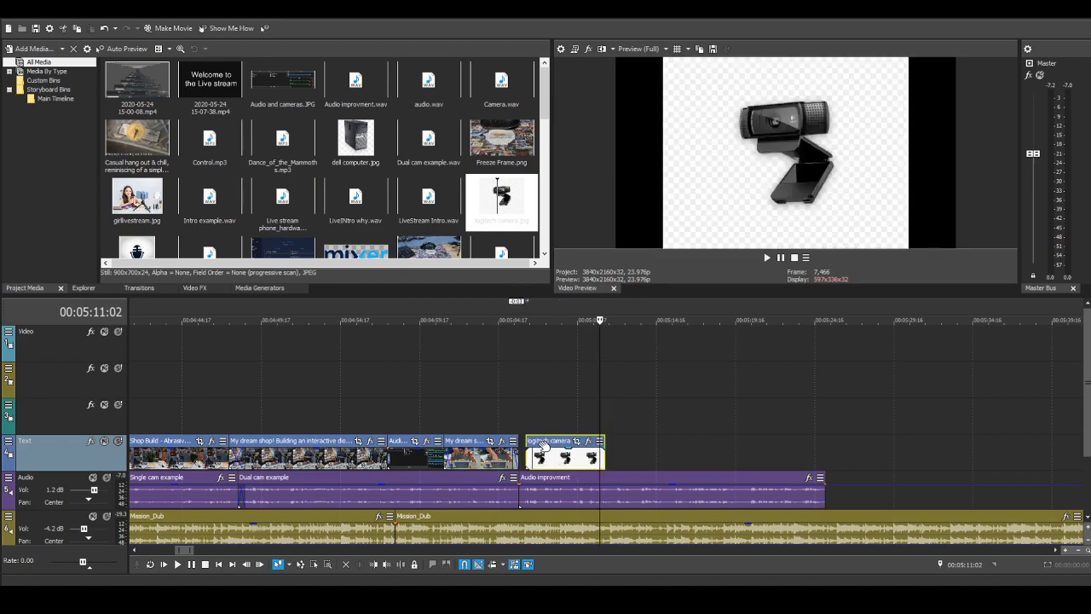
Step: Play back the logitech camera section with its narration and trim the image's end to 00:05:10:01
click(500, 417)
click(178, 565)
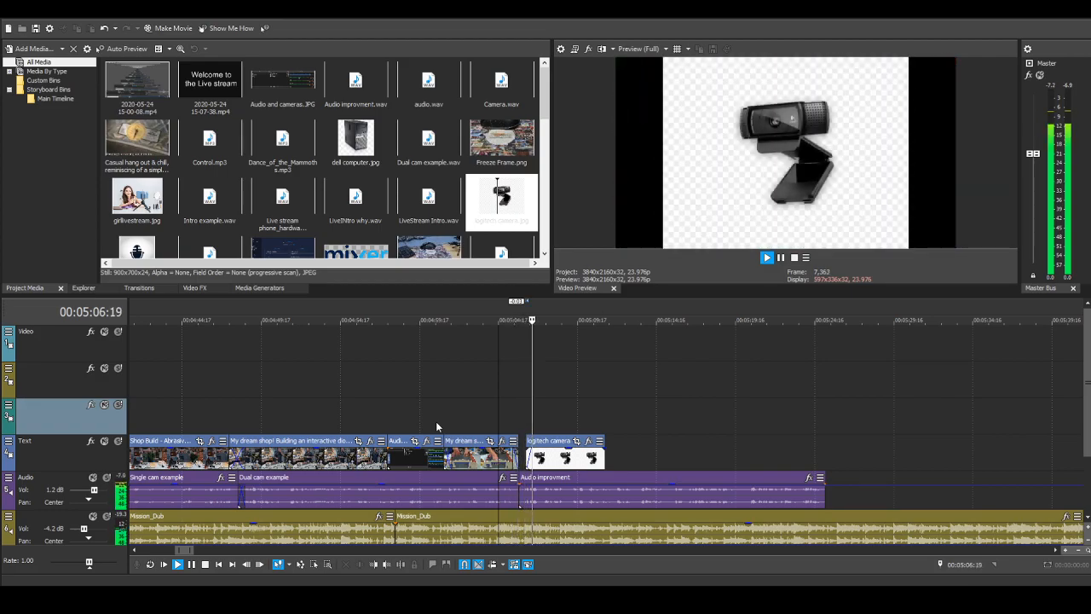
click(191, 564)
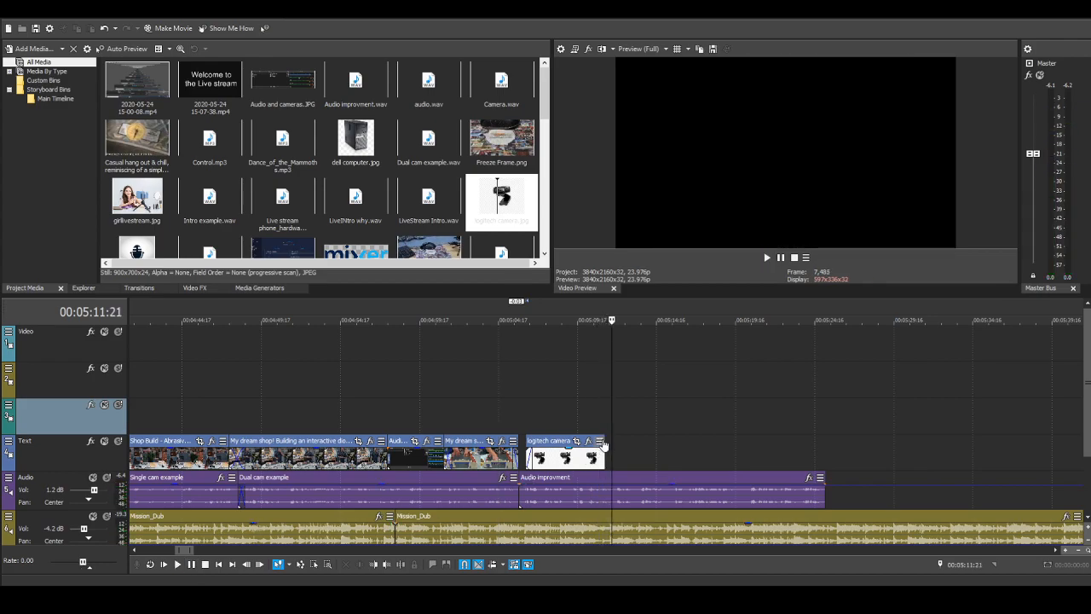
mouse_move(602, 442)
mouse_down()
mouse_move(617, 440)
mouse_move(597, 443)
mouse_up()
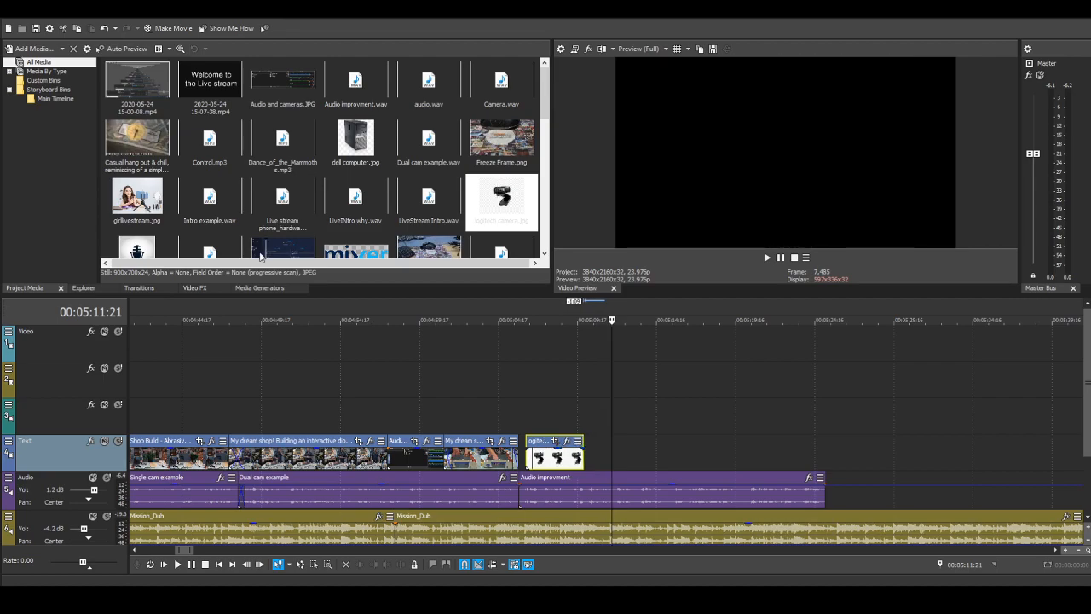
Step: Find the workbench shot with the tripod at about 00:01:37 on the Text track and copy it
scroll(298, 202, down, 2)
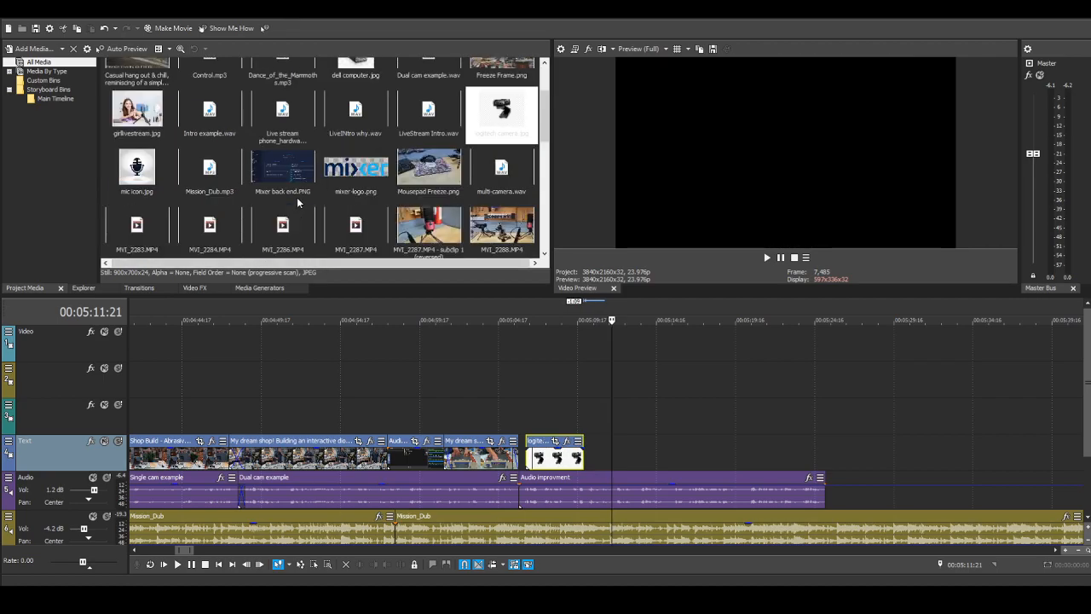
scroll(298, 202, down, 2)
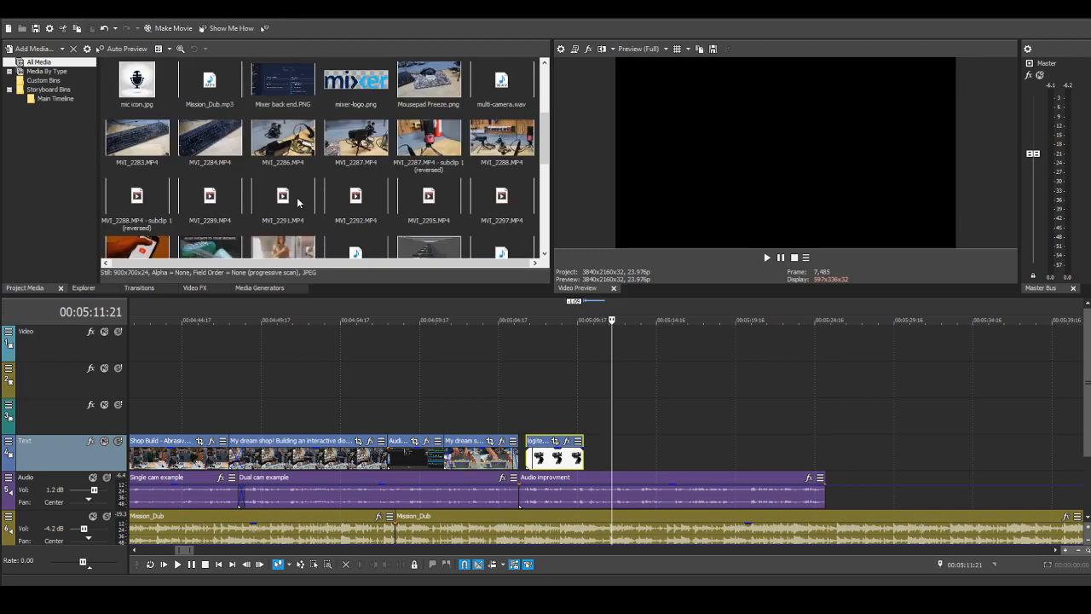
scroll(297, 202, down, 2)
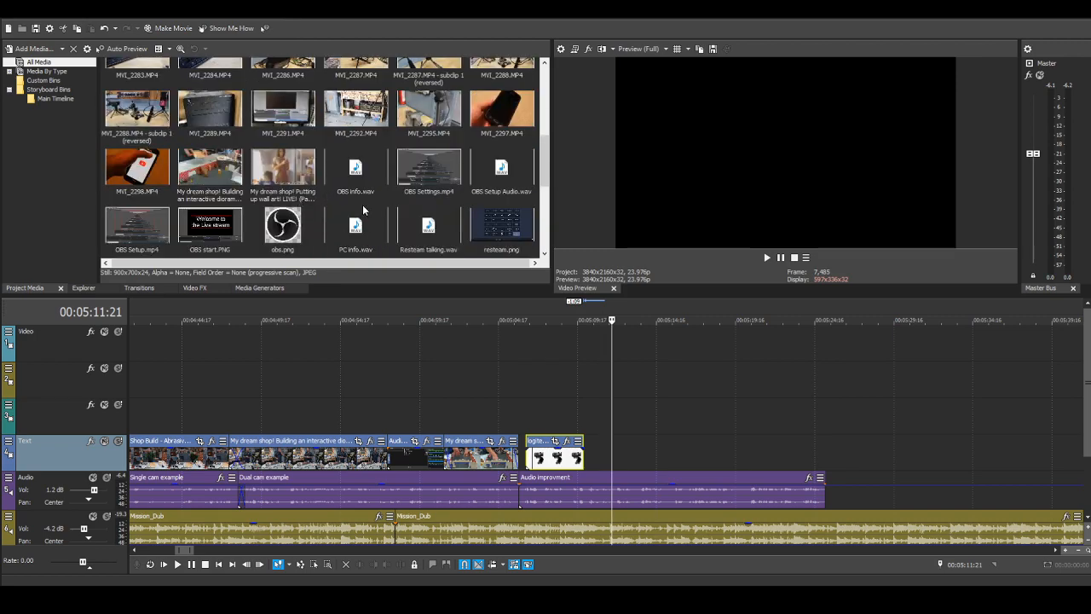
scroll(363, 210, down, 2)
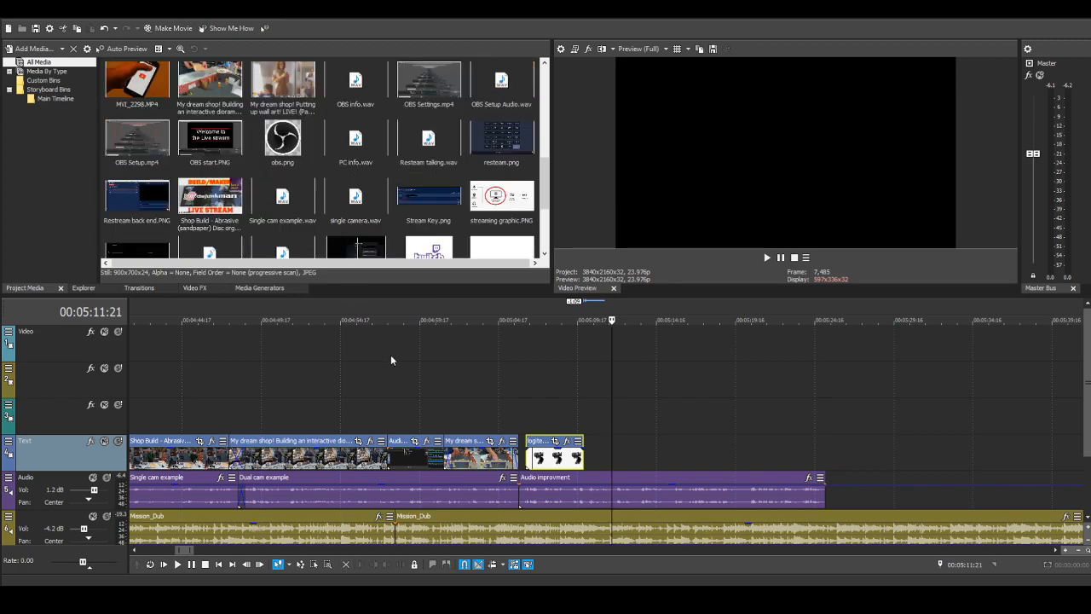
click(365, 410)
scroll(365, 410, down, 3)
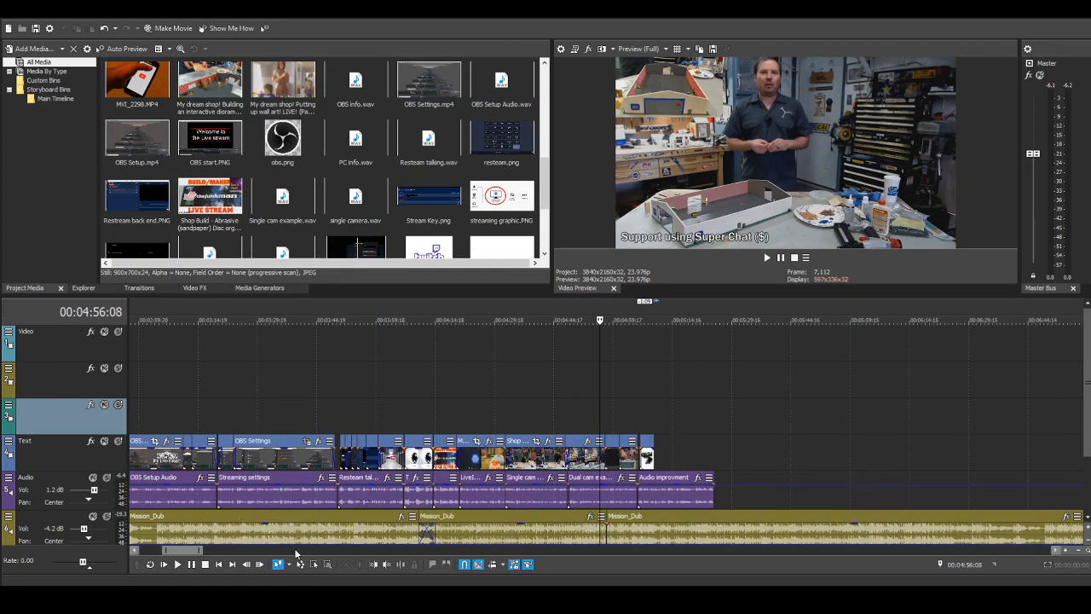
drag(193, 552, 175, 558)
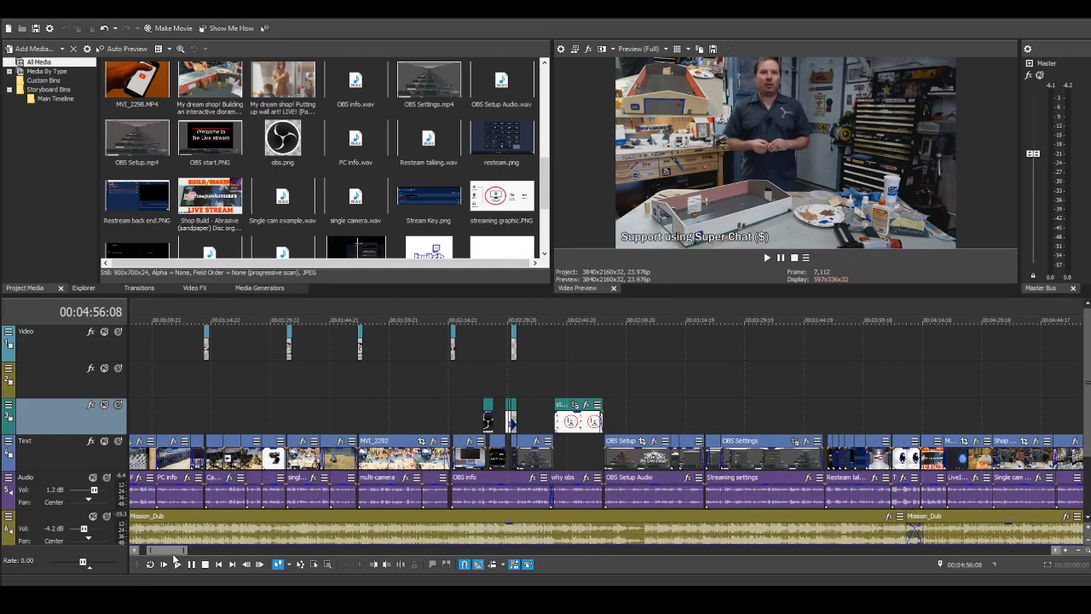
click(335, 460)
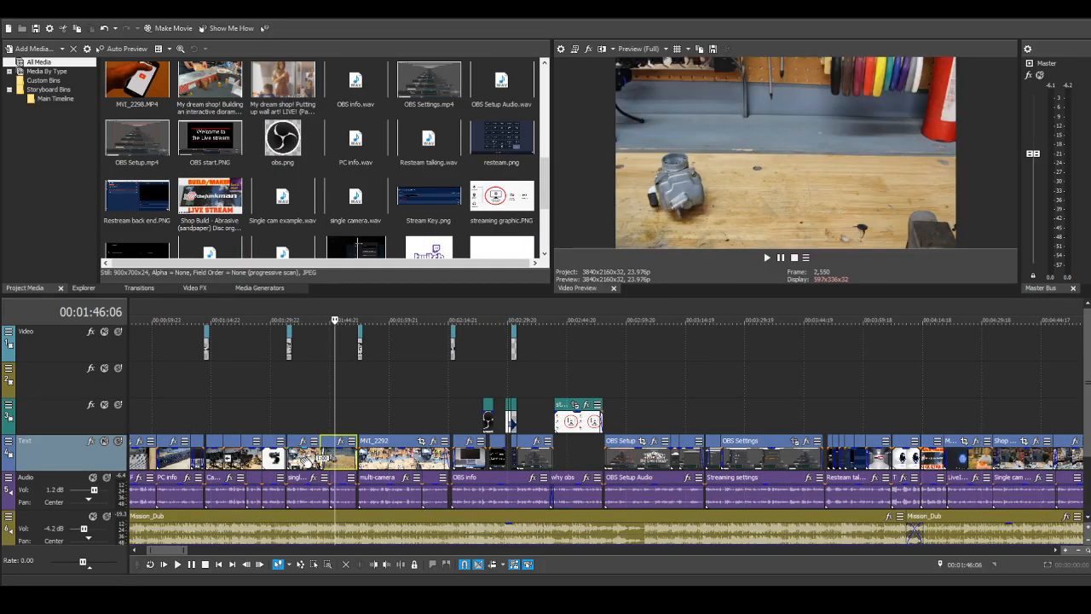
click(298, 460)
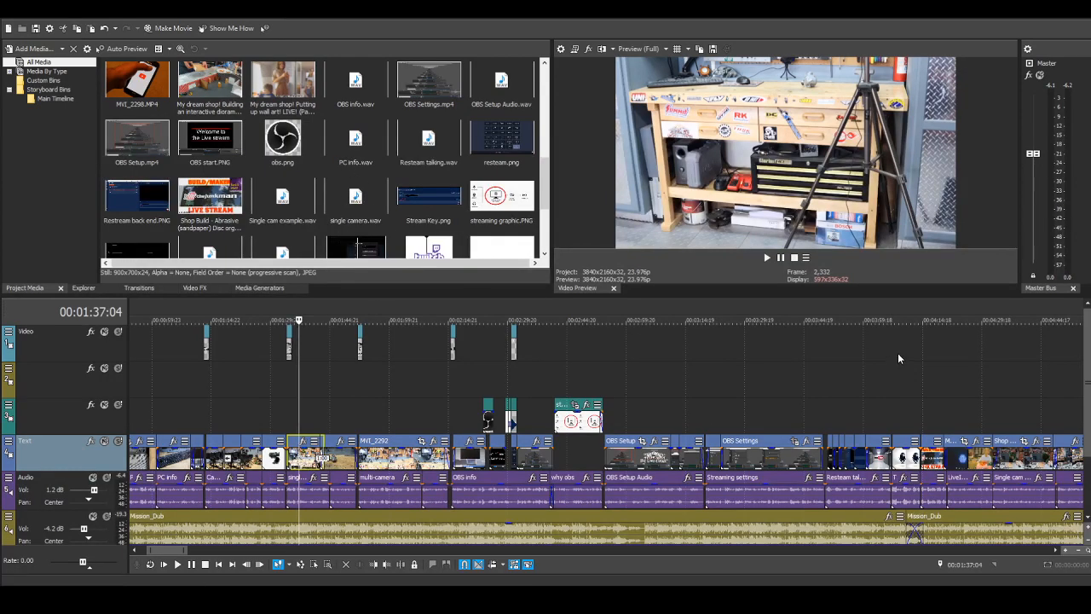
Step: Paste the workbench clip on the Text track at 00:05:10:01 and slide it 1 second earlier to overlap the logitech camera image
scroll(897, 358, down, 3)
click(437, 406)
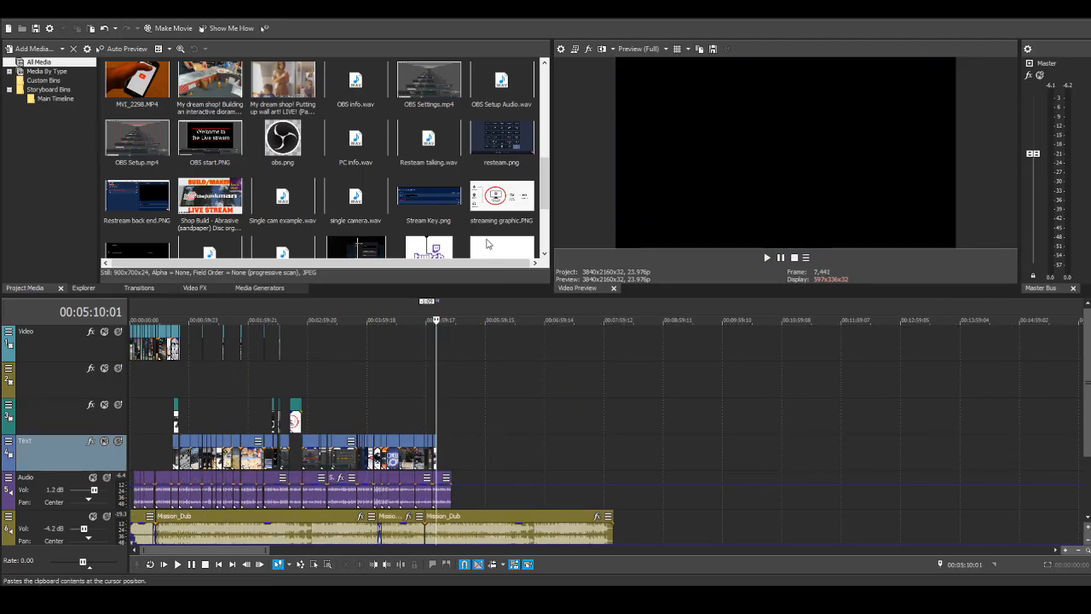
double_click(487, 243)
scroll(521, 434, up, 4)
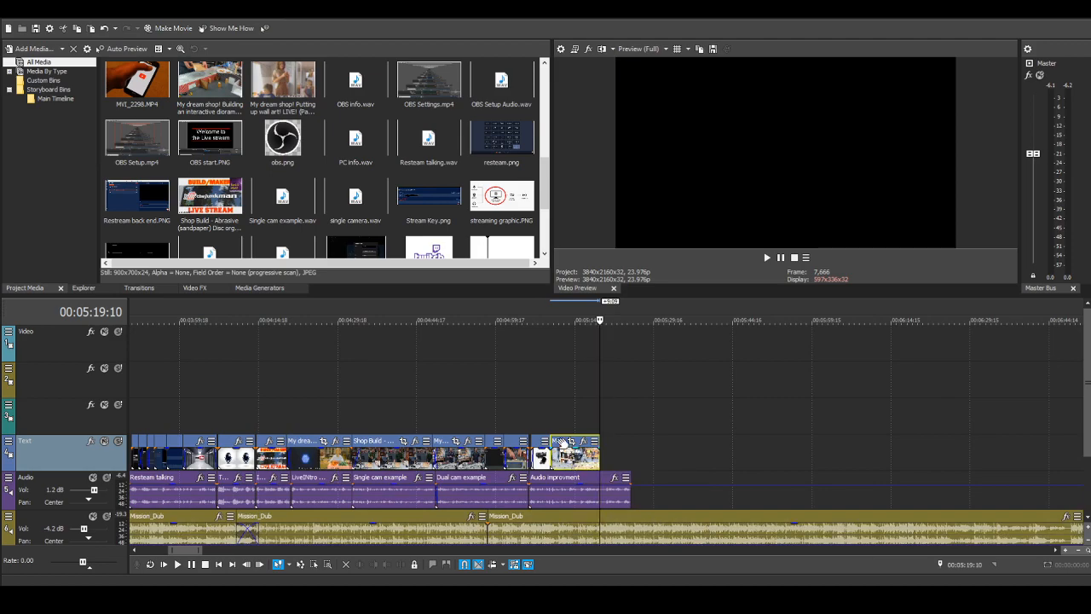
mouse_move(562, 442)
mouse_down()
mouse_move(575, 444)
mouse_move(563, 444)
mouse_up()
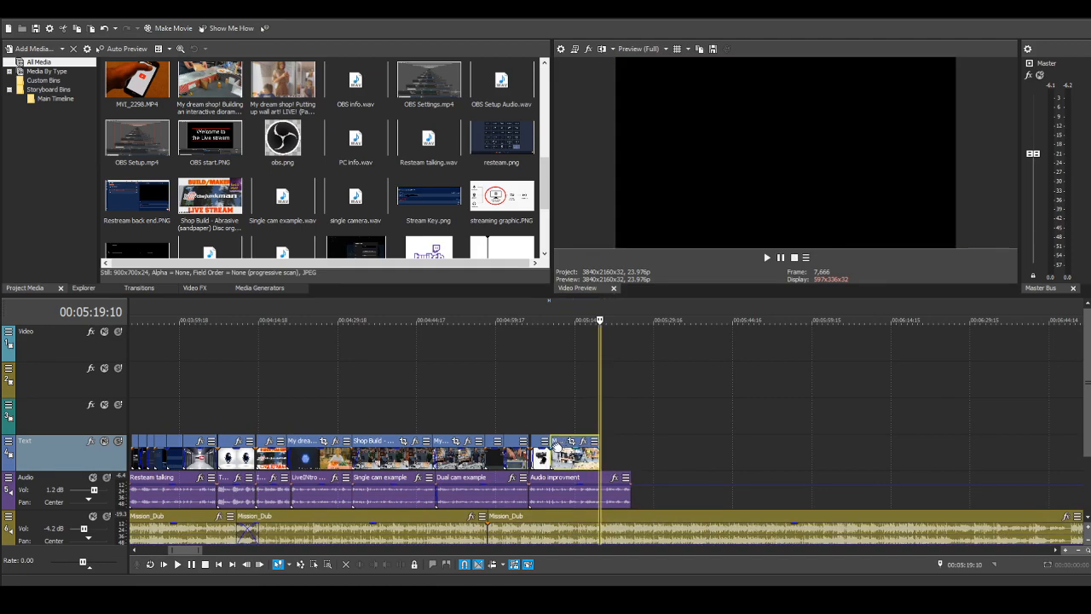
Step: Play back from 00:05:06:10 to 00:05:15:00, and trim and fade out the pasted workbench clip's end about 1 second past that point
click(532, 412)
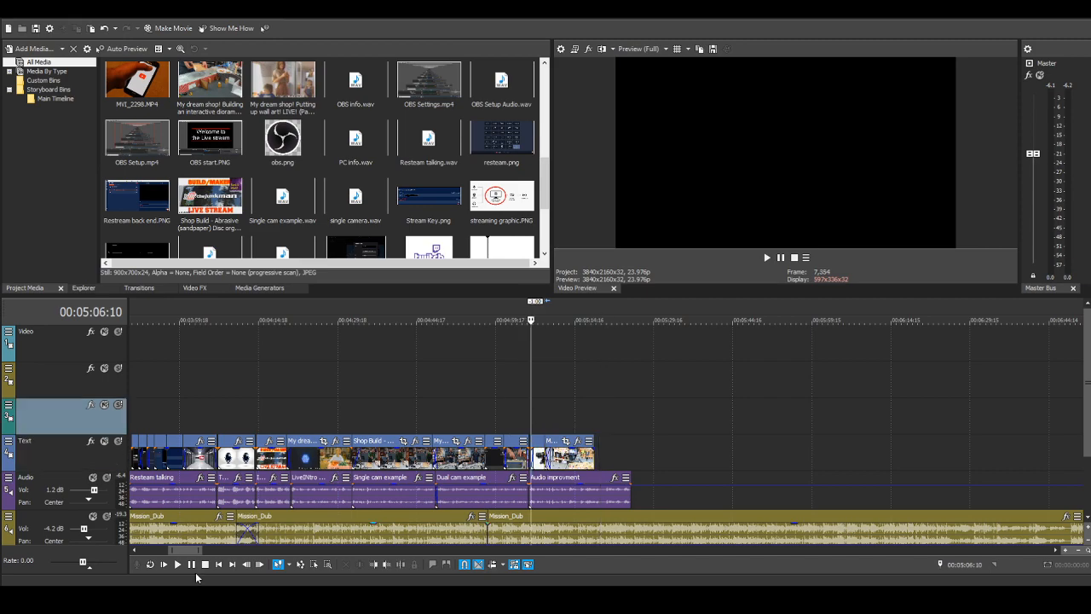
click(177, 564)
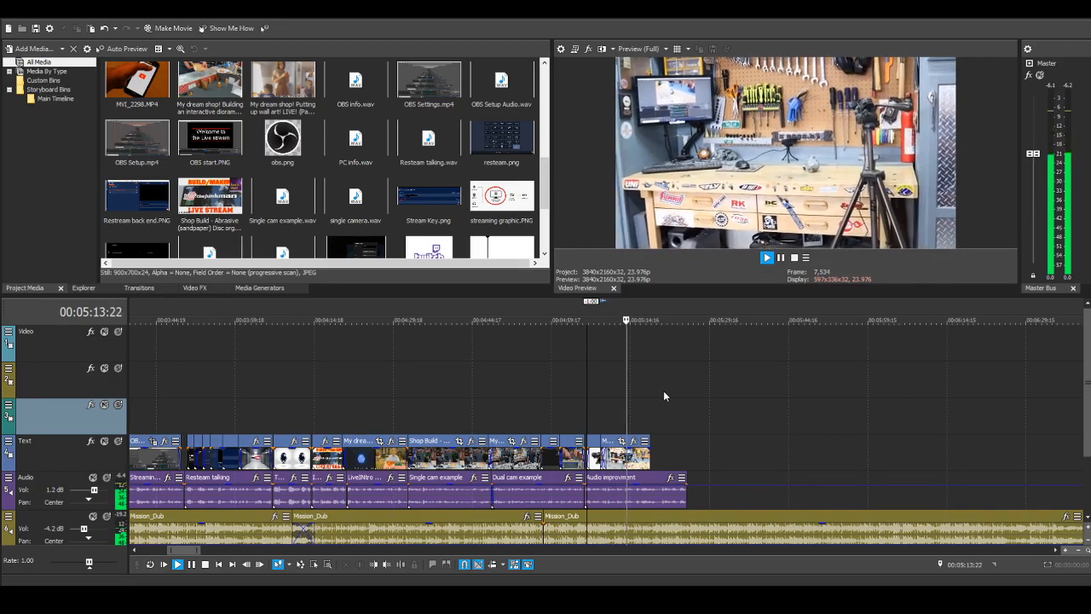
key(Return)
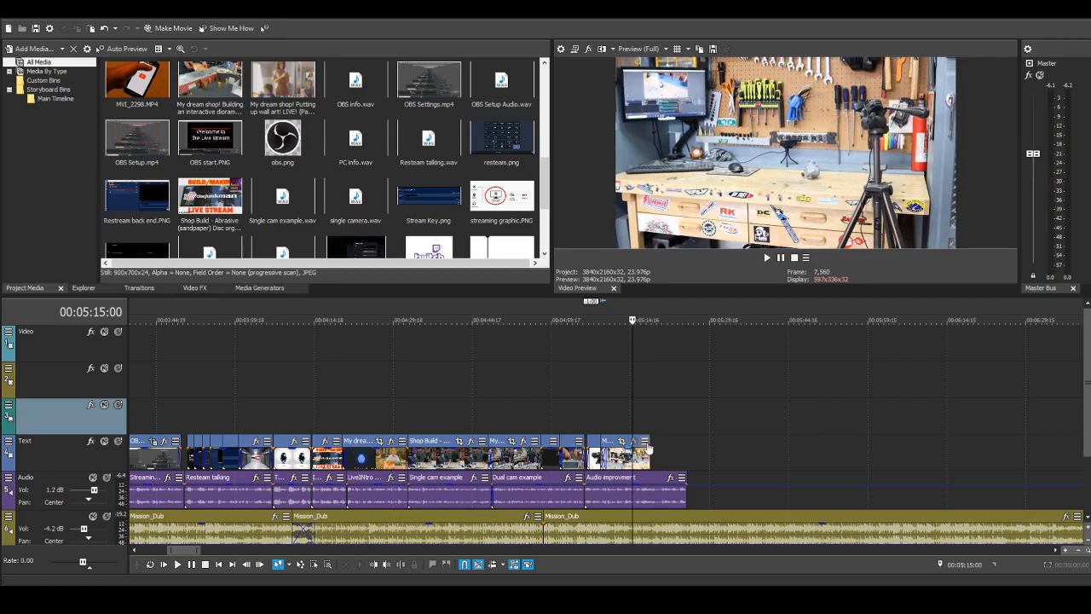
drag(651, 440, 627, 449)
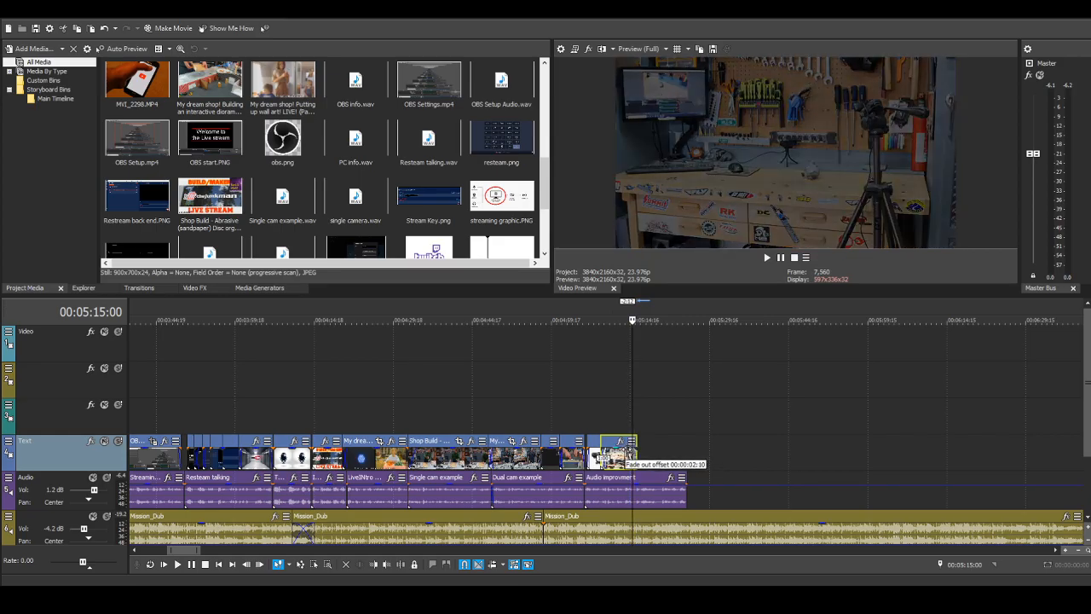
drag(627, 449, 627, 450)
Step: Place "MVI_2287.MP4 - subclip 1 (reversed)" with its audio in the empty timeline area past the narration, starting at about 00:05:47
scroll(390, 350, down, 4)
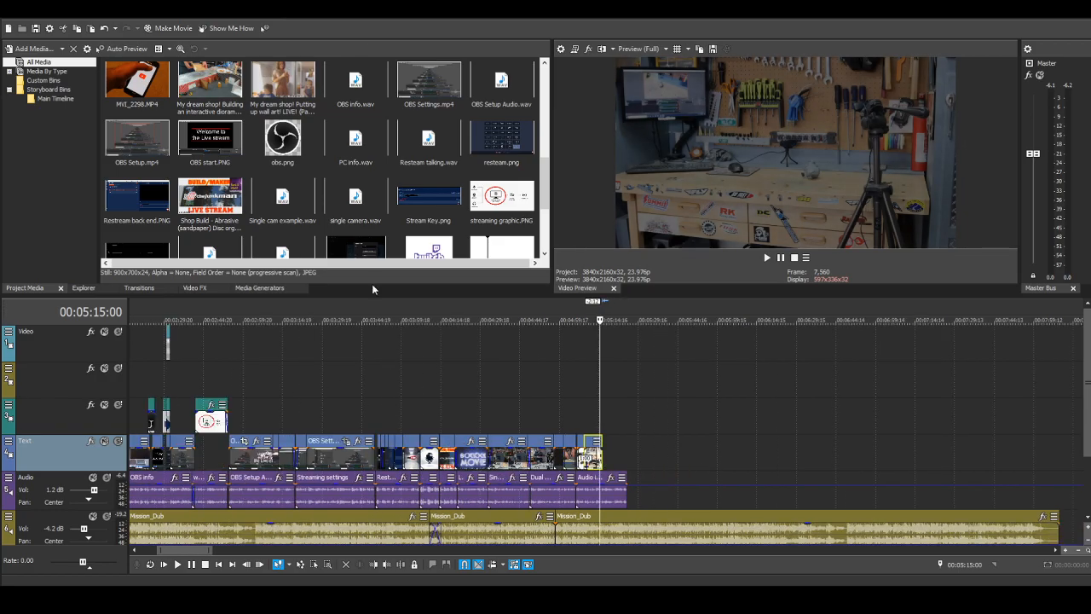
scroll(470, 234, down, 5)
scroll(471, 234, up, 6)
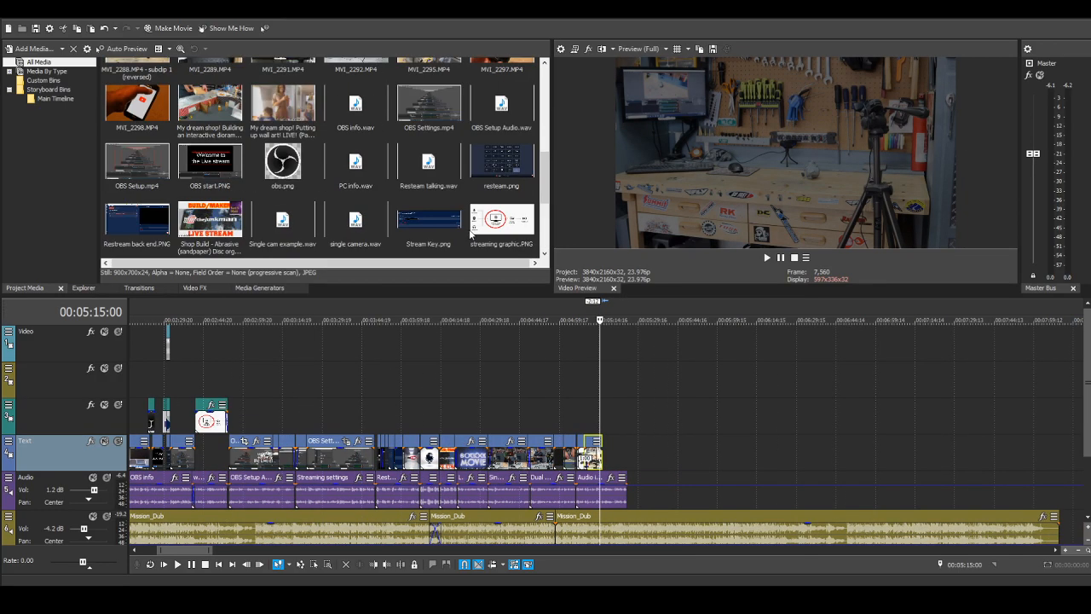
scroll(470, 231, up, 2)
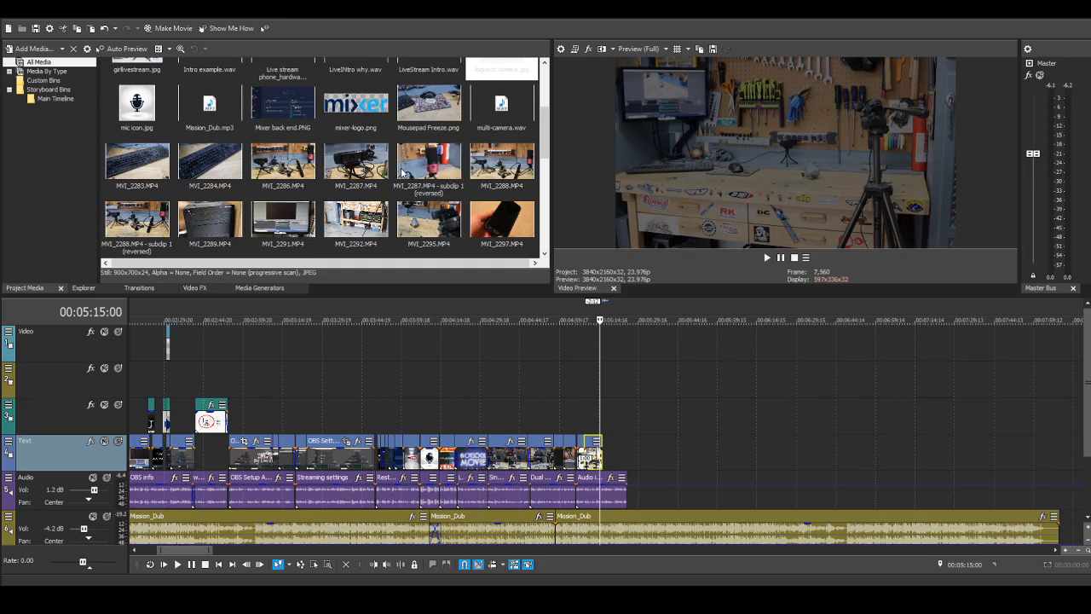
drag(429, 162, 729, 473)
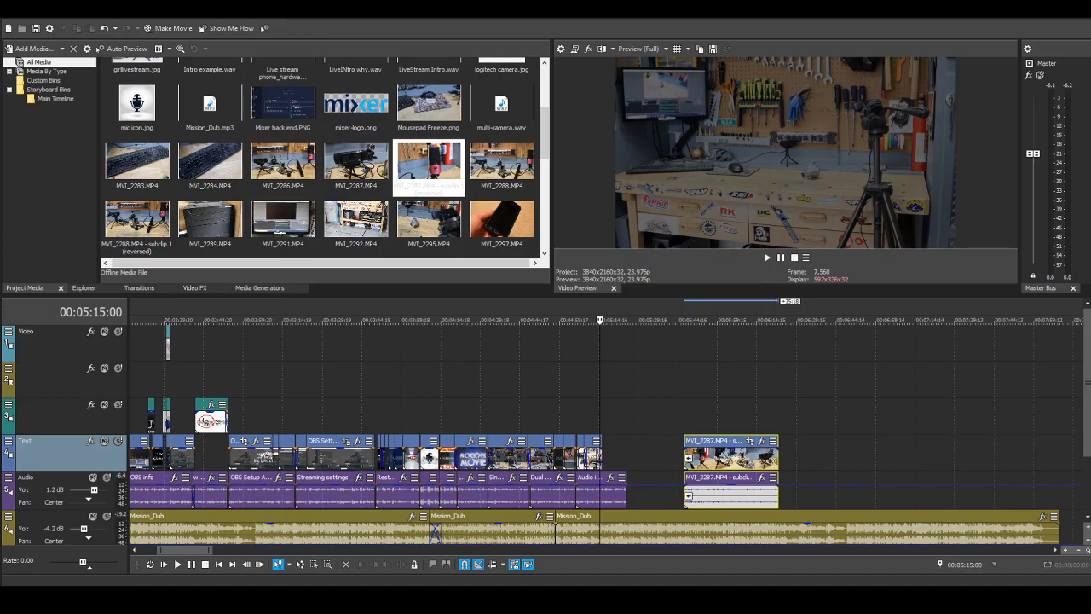
Step: Split the audio off the reversed MVI_2287 subclip by sliding it 7 seconds later, and delete that audio
click(712, 499)
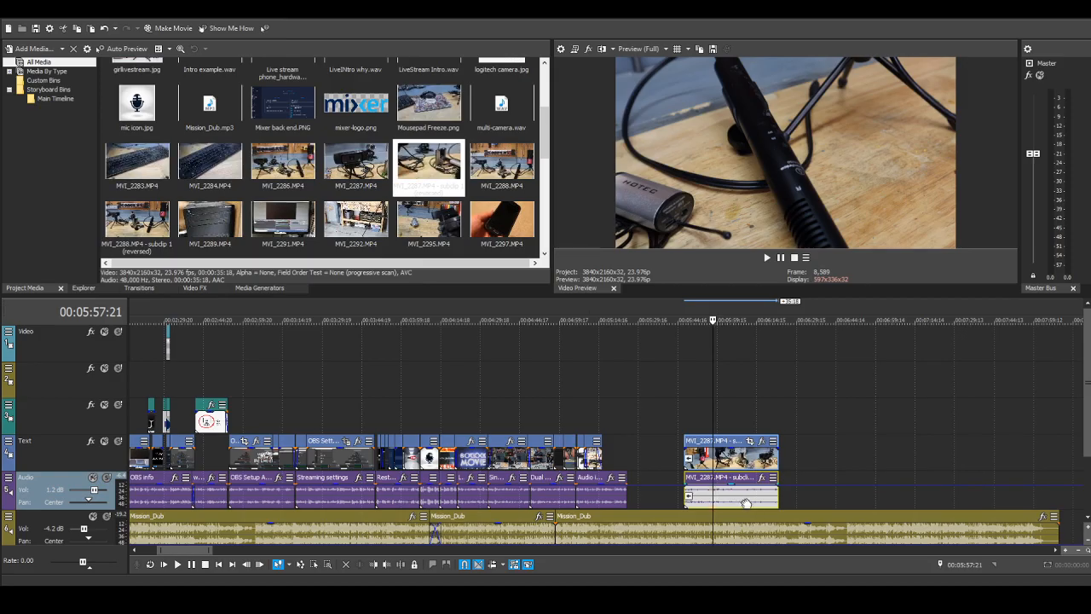
drag(746, 503, 769, 503)
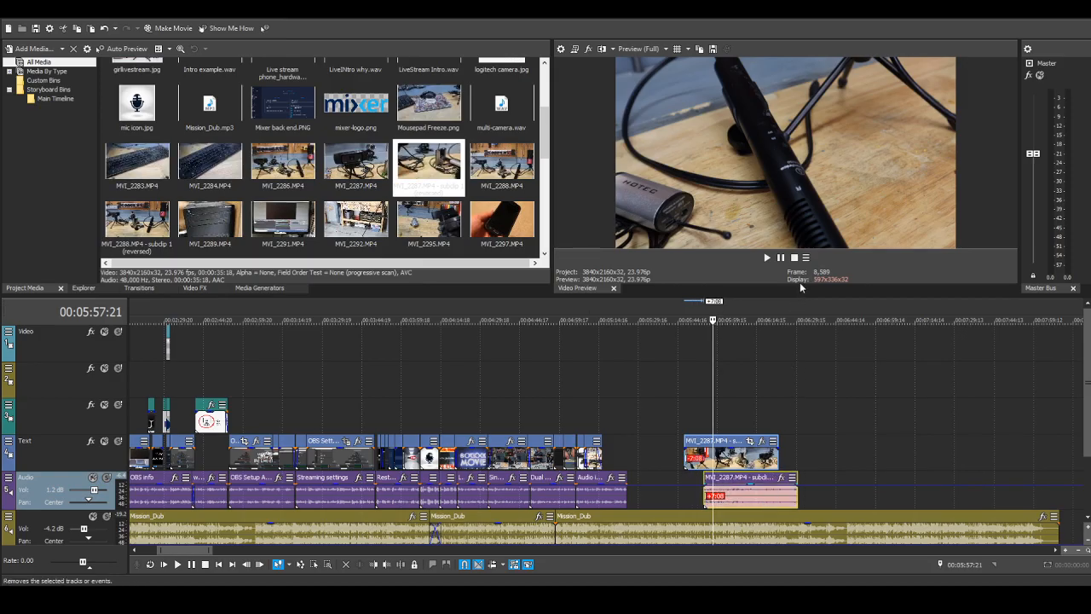
key(Delete)
Step: Trim the reversed MVI_2287 subclip to about 15 seconds and place it on the Text track against the end of MVI_2292
mouse_move(690, 444)
mouse_down()
mouse_move(731, 437)
mouse_move(670, 440)
mouse_move(698, 438)
mouse_up()
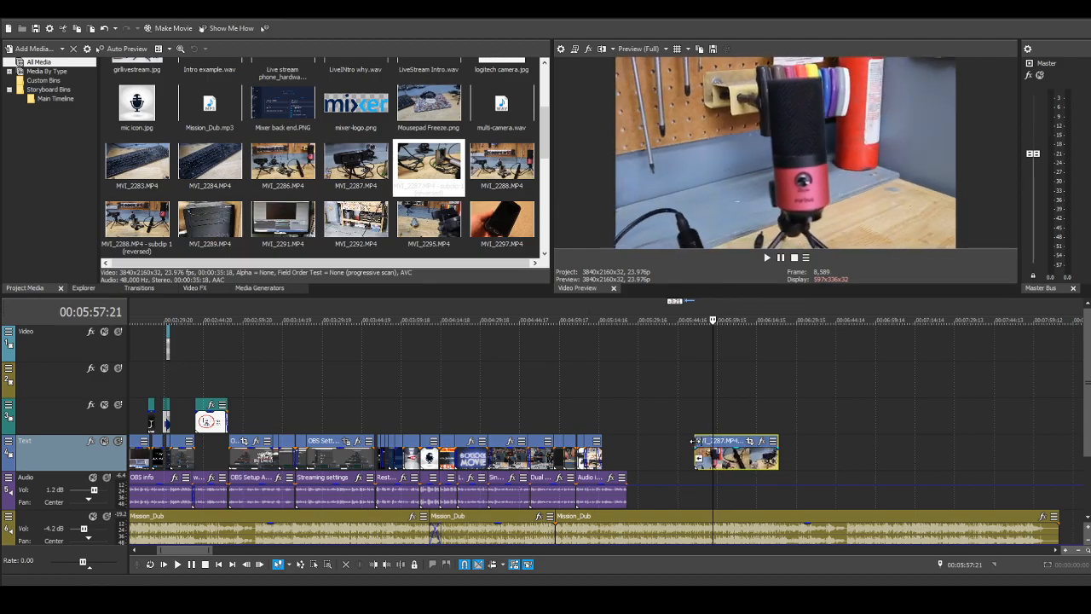
drag(692, 440, 612, 457)
drag(696, 440, 641, 454)
scroll(620, 493, up, 4)
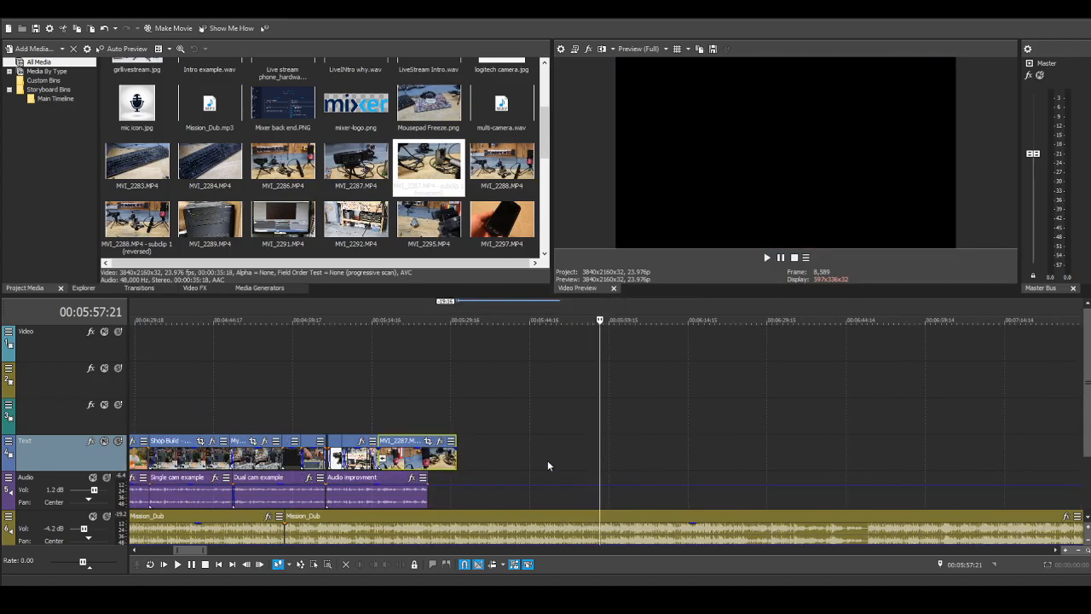
scroll(257, 444, down, 1)
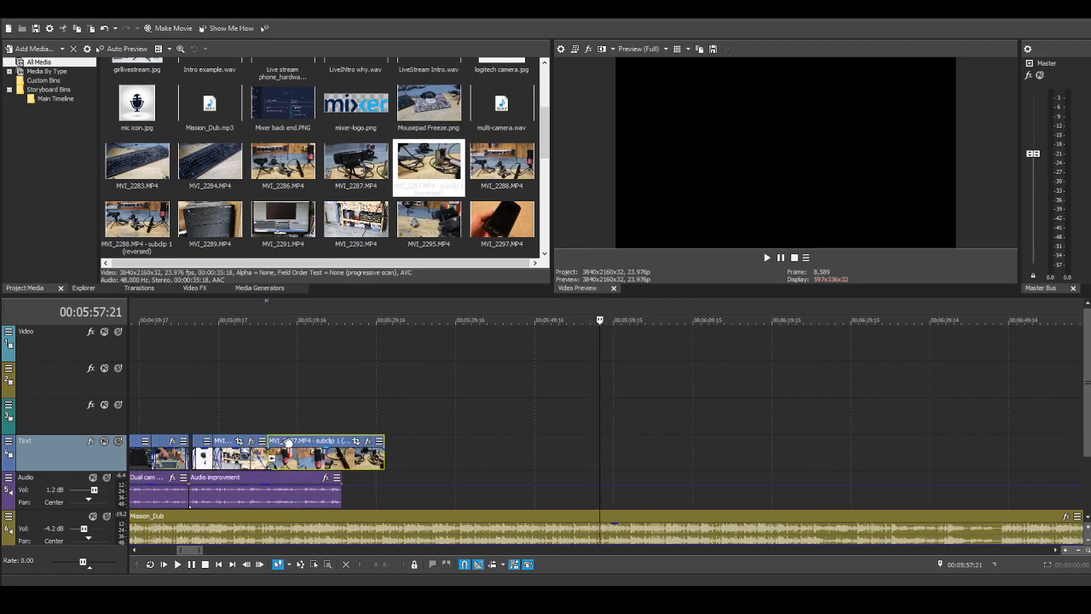
Step: Fine-position the reversed MVI_2287 subclip to start about 2 frames after 00:05:15:22 and give it a 4-frame fade-in
drag(288, 443, 291, 444)
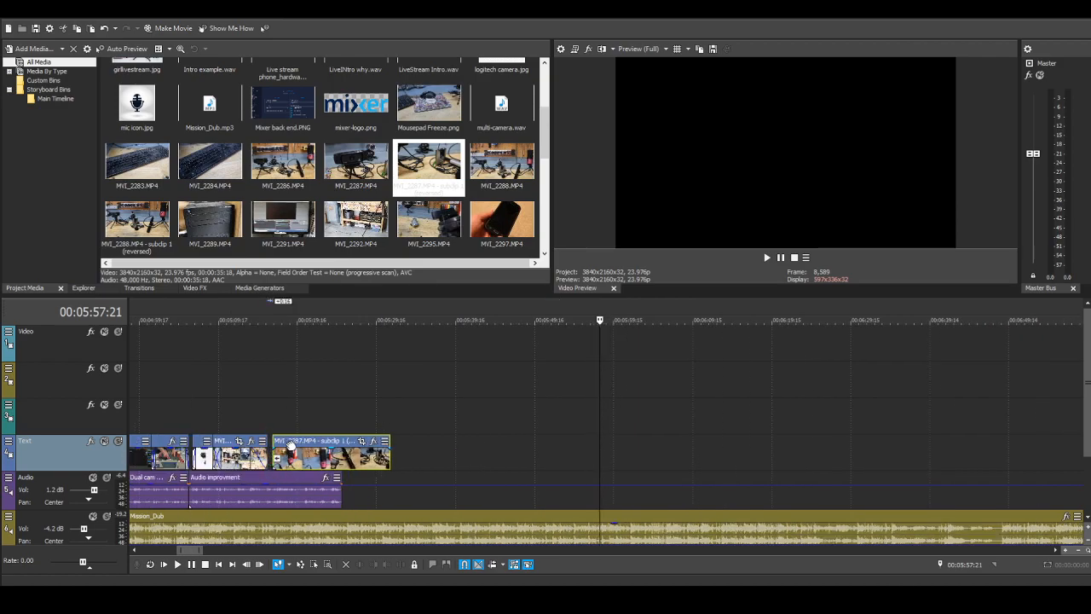
click(271, 420)
scroll(271, 420, up, 3)
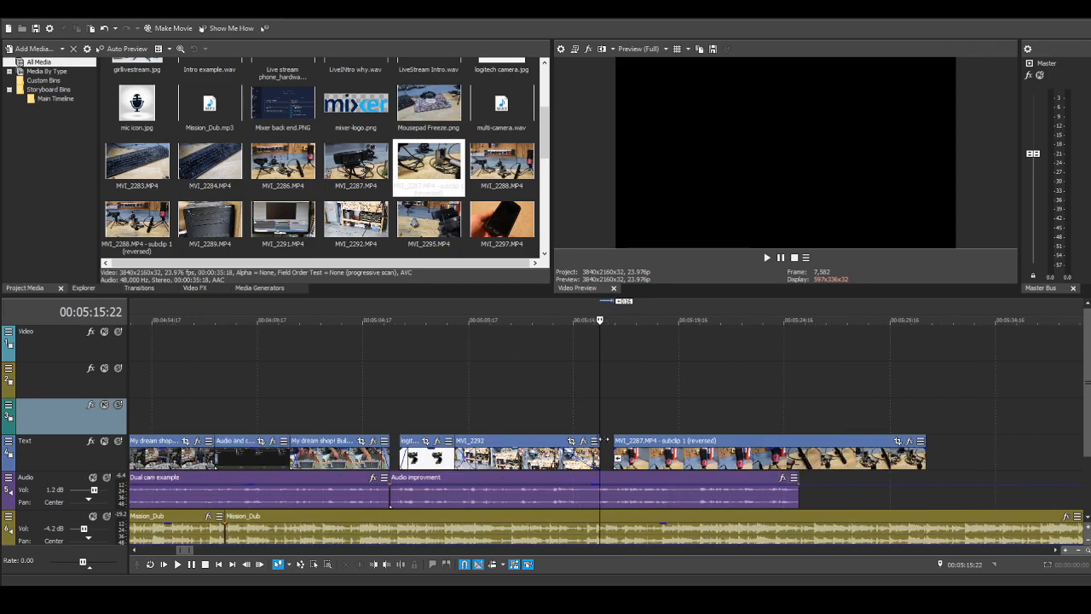
mouse_move(632, 443)
mouse_down()
mouse_move(647, 452)
mouse_move(631, 454)
mouse_up()
scroll(684, 399, up, 4)
scroll(723, 426, up, 3)
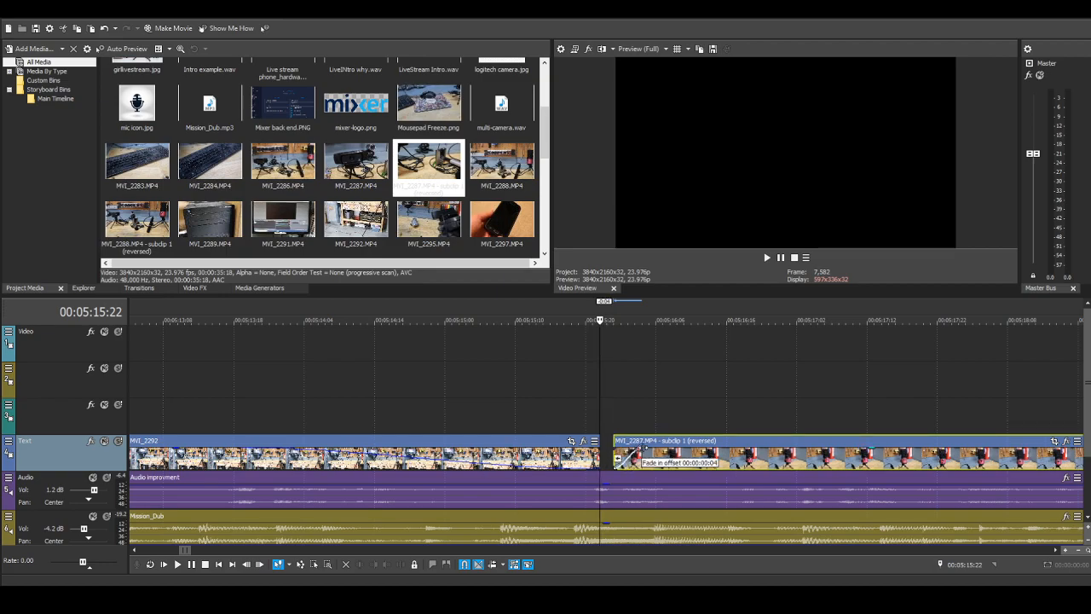
scroll(483, 413, down, 3)
scroll(484, 413, down, 5)
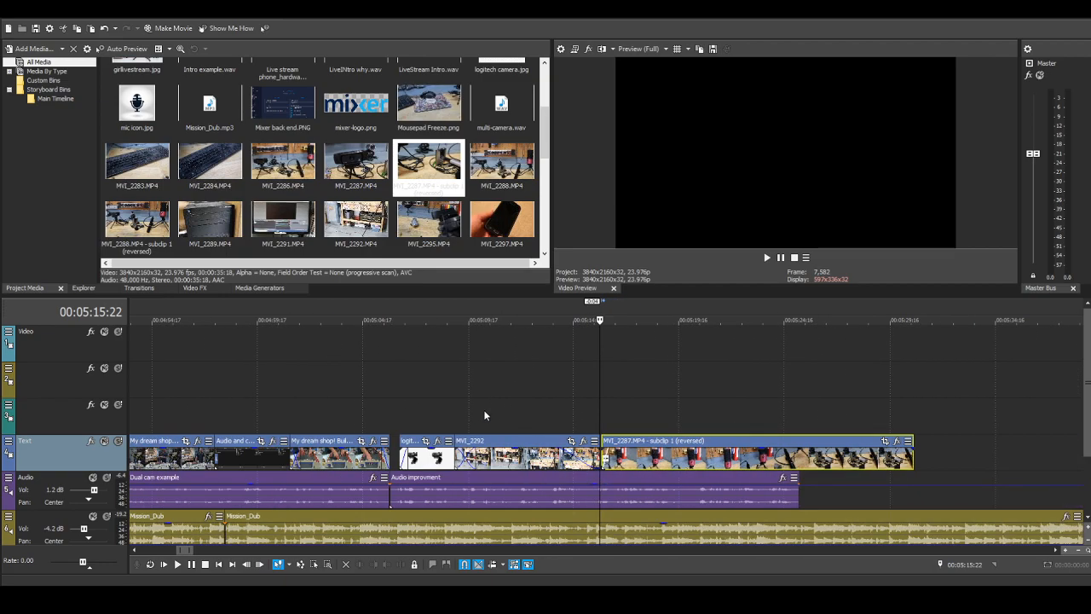
Step: Play back from 00:05:12:19 and trim the reversed subclip's end to about 1 second past the audio improvement narration
click(567, 391)
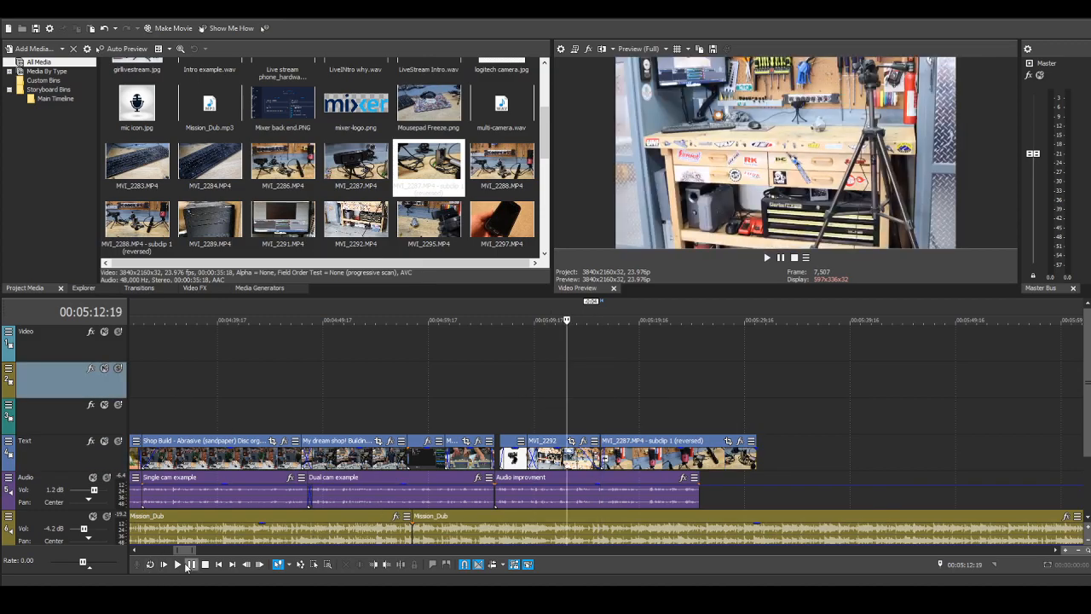
scroll(401, 424, down, 2)
click(177, 566)
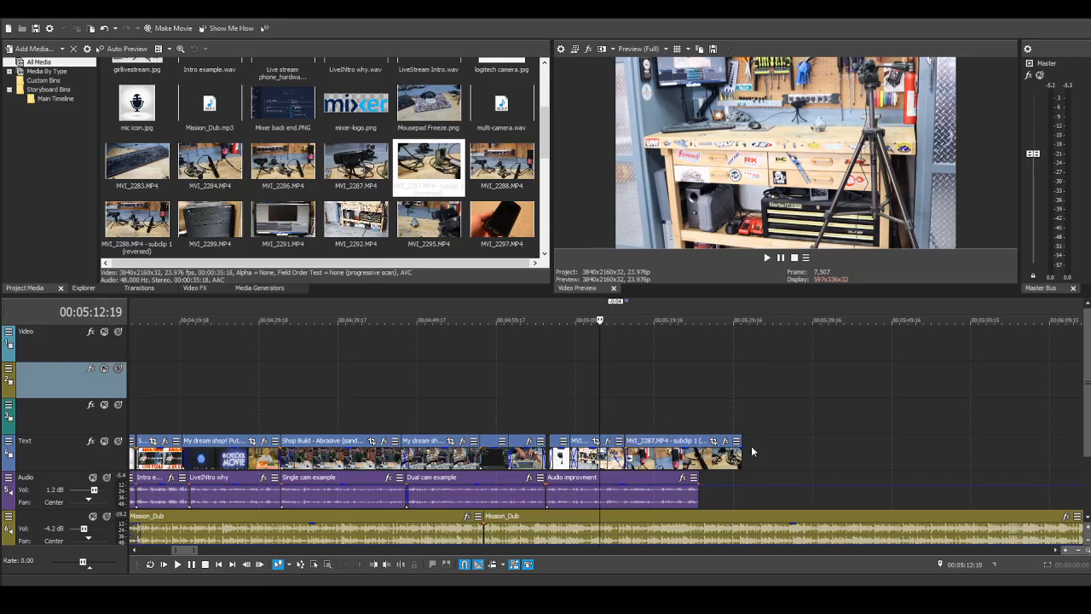
drag(741, 444, 706, 444)
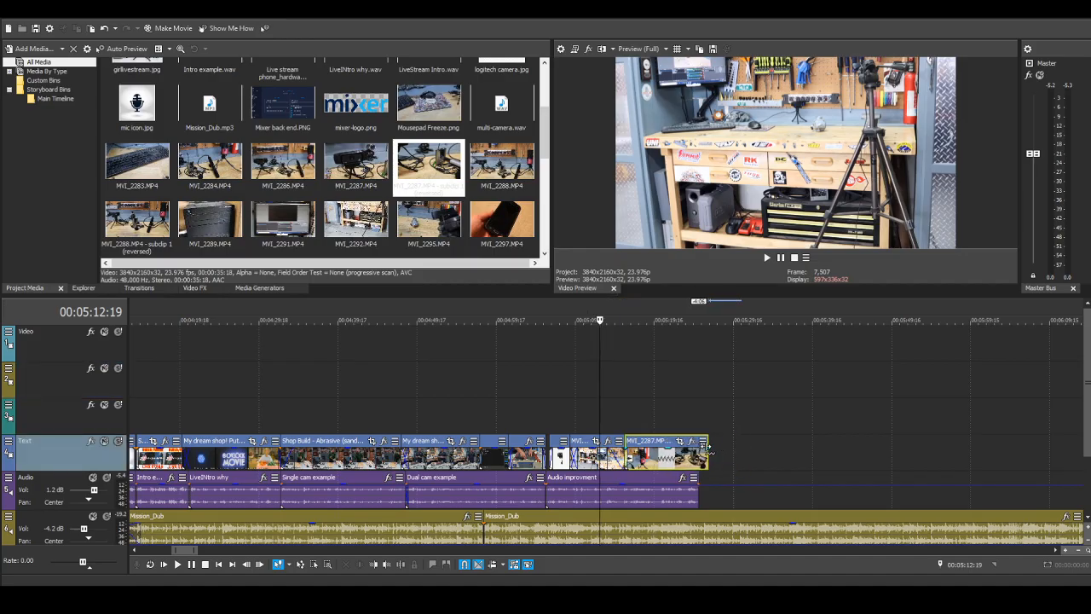
Step: Play back from 00:05:15:01 past the end of the reversed subclip to check it against the narration
click(618, 431)
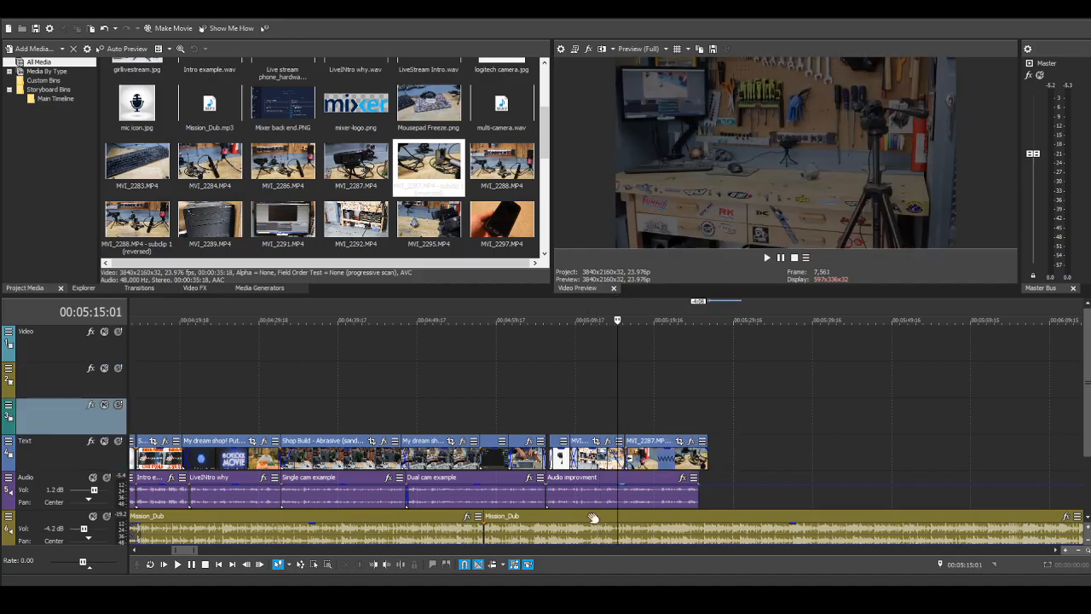
click(178, 564)
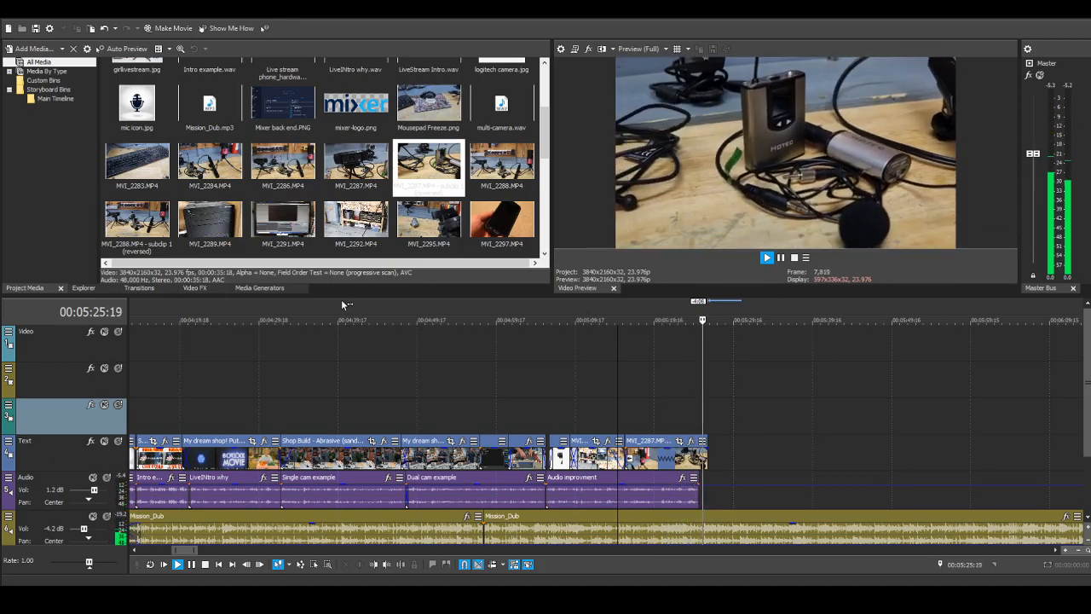
click(204, 564)
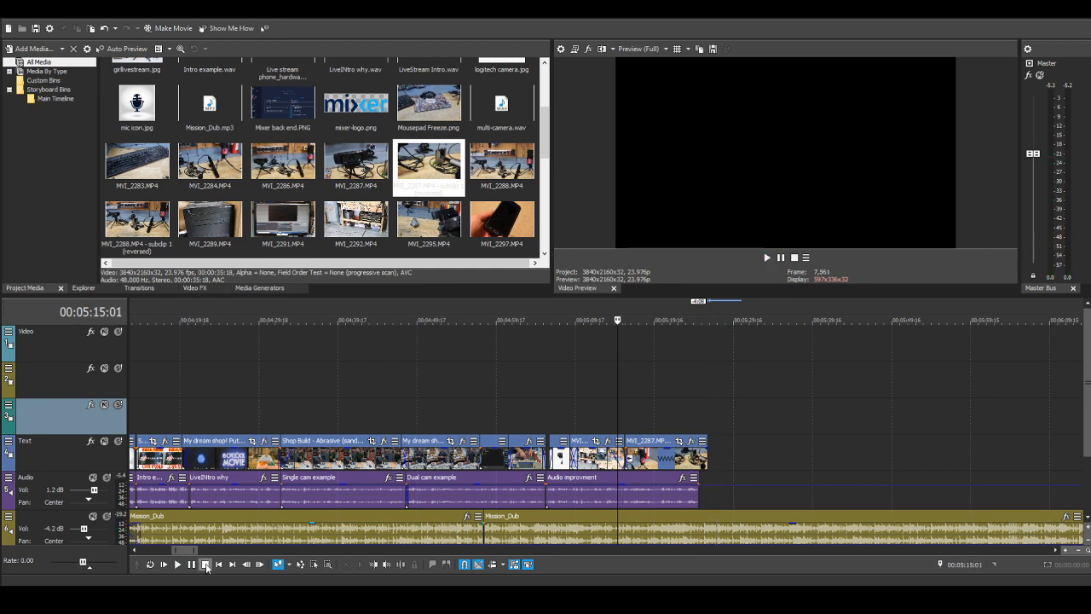
scroll(736, 425, up, 5)
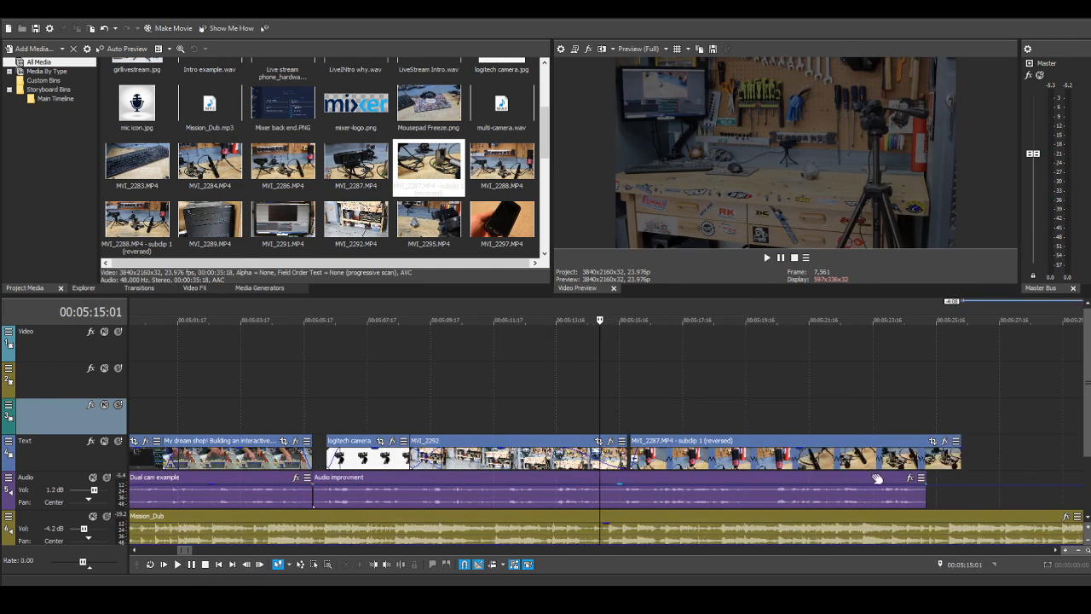
scroll(876, 473, down, 3)
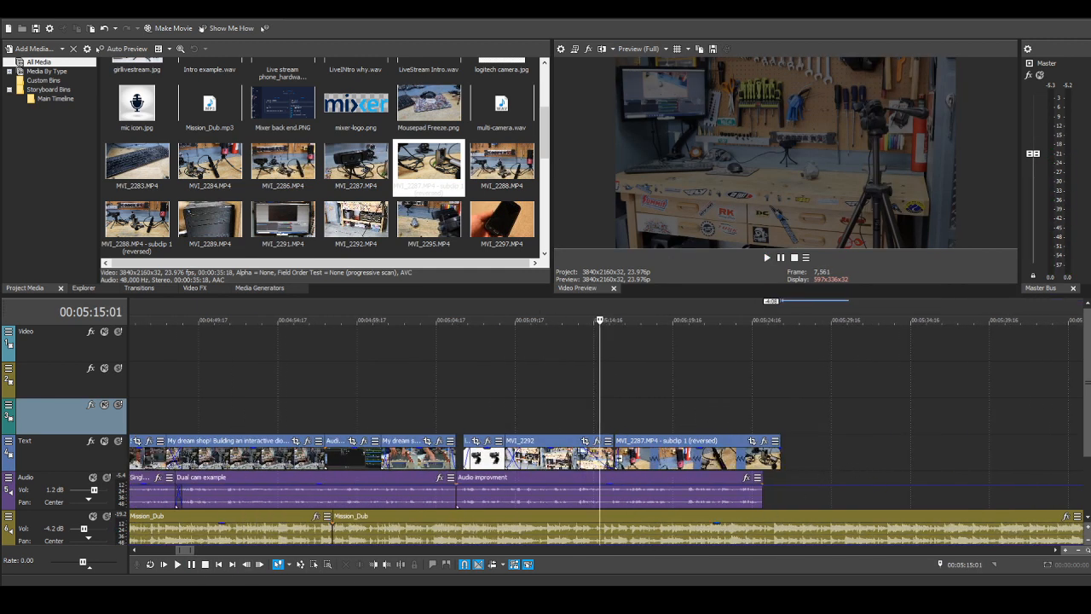
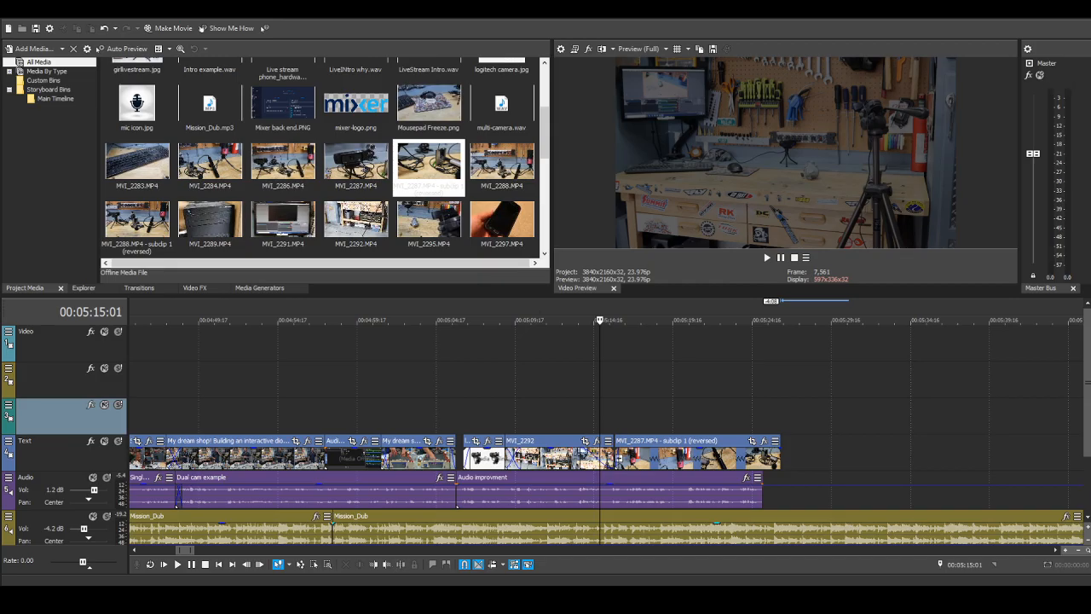
Step: Place the Mic setups narration on the Audio track against the end of the audio improvement narration, trimming about 3 seconds from its start
scroll(840, 439, down, 2)
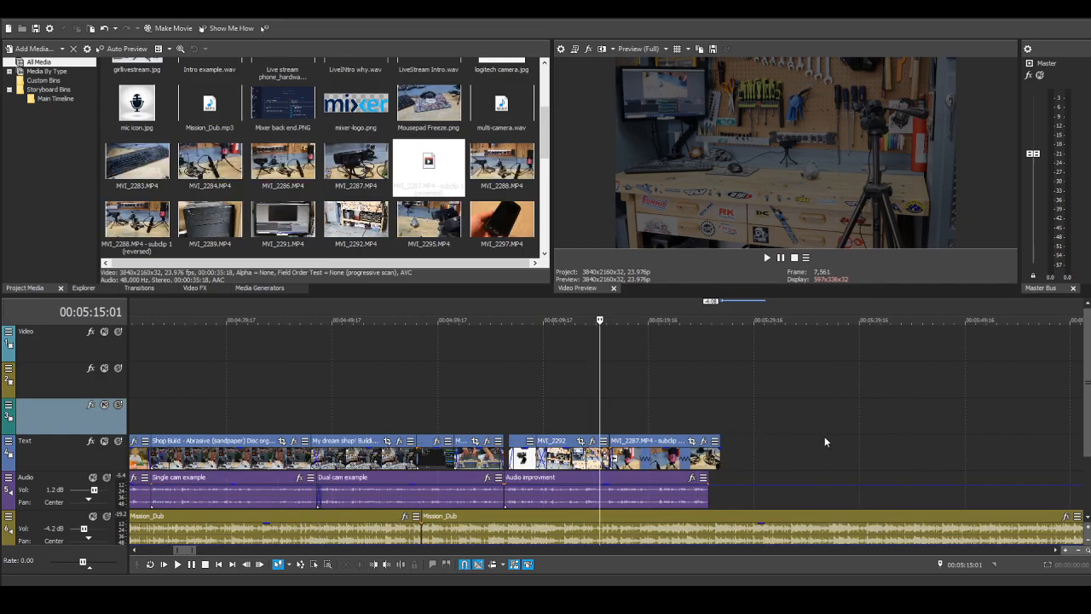
scroll(824, 441, down, 1)
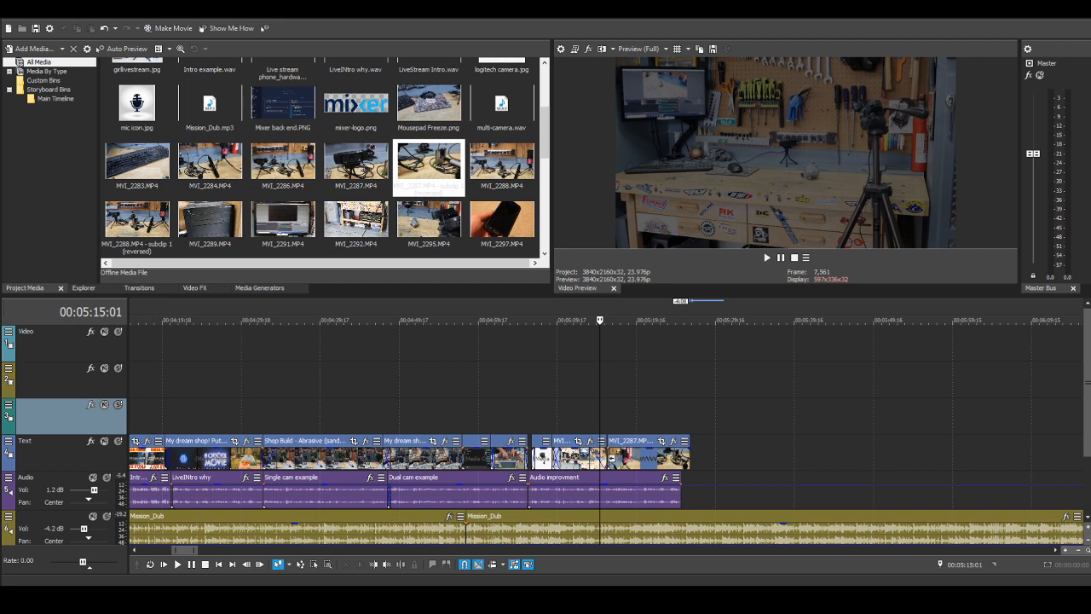
drag(688, 494, 700, 495)
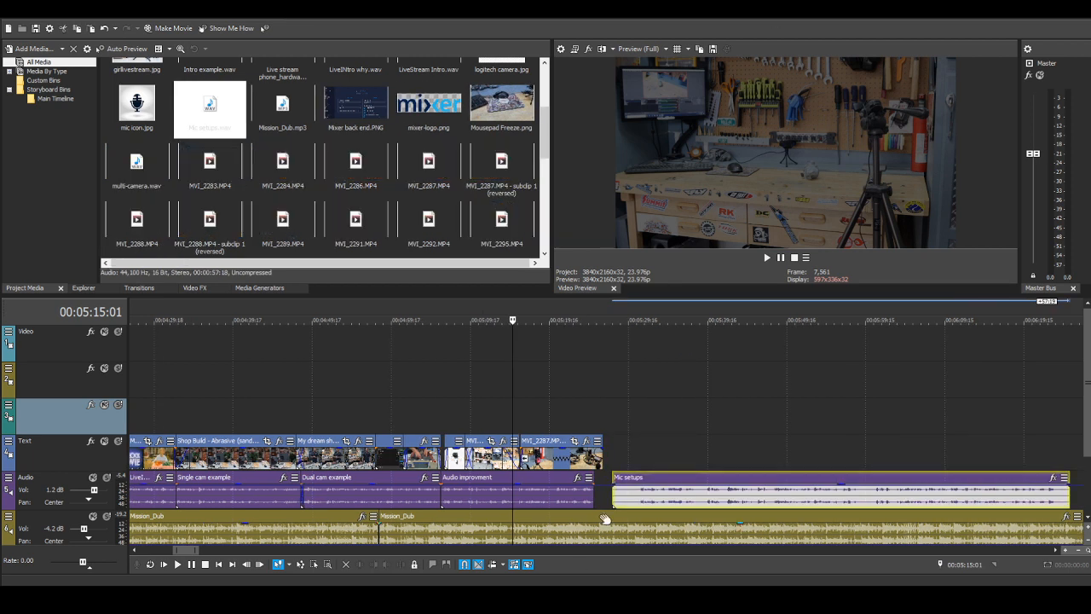
drag(616, 478, 663, 477)
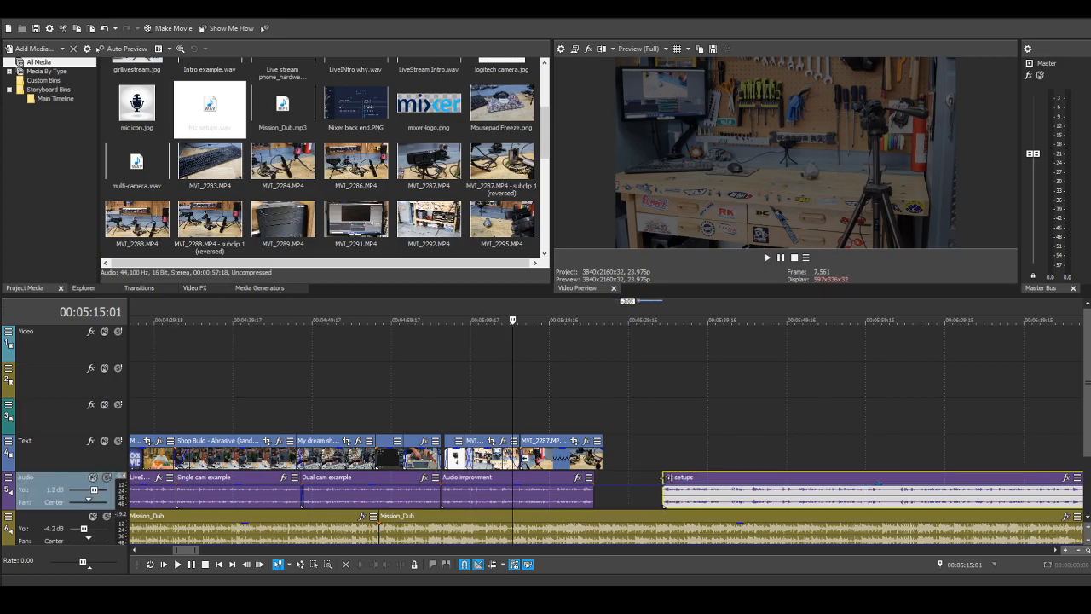
scroll(670, 482, down, 3)
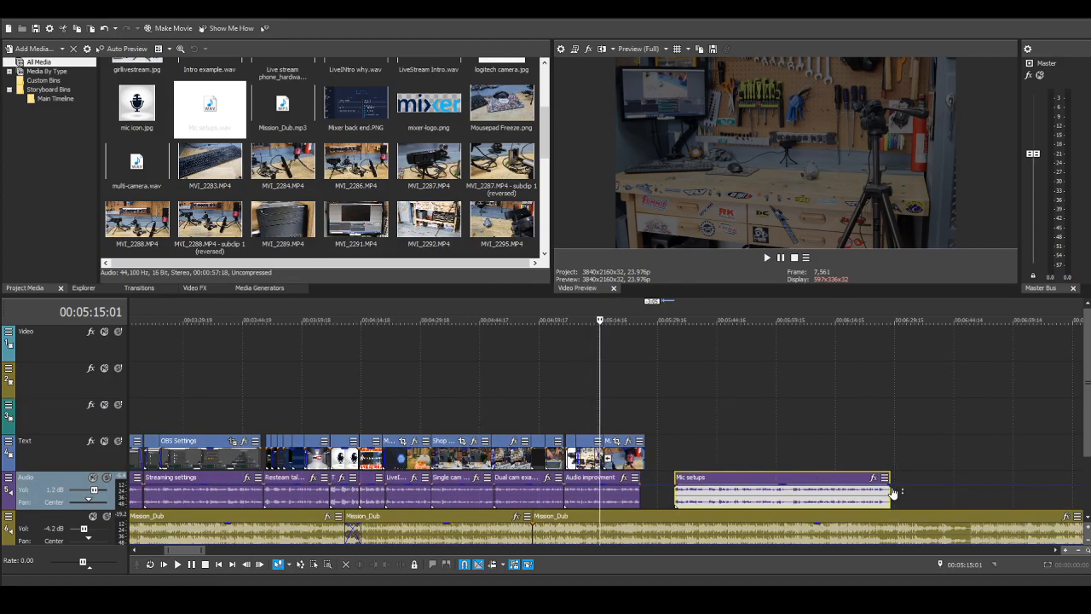
drag(892, 478, 799, 493)
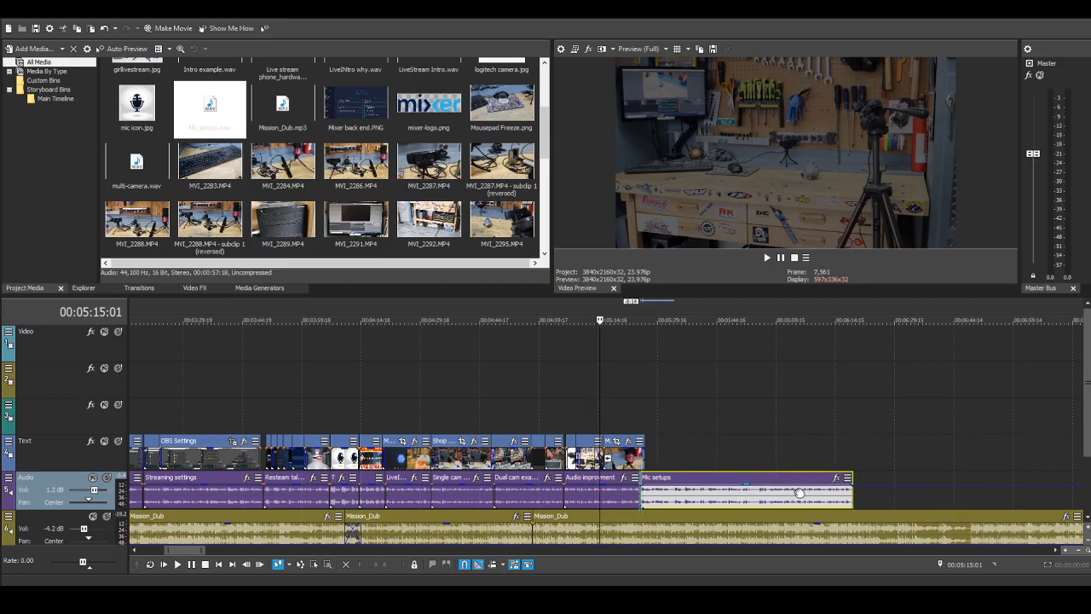
Step: Play back the narration join from 00:05:24:01 and close the gap between the audio improvement and Mic setups narrations
click(635, 413)
scroll(702, 442, up, 5)
drag(714, 481, 722, 480)
click(703, 446)
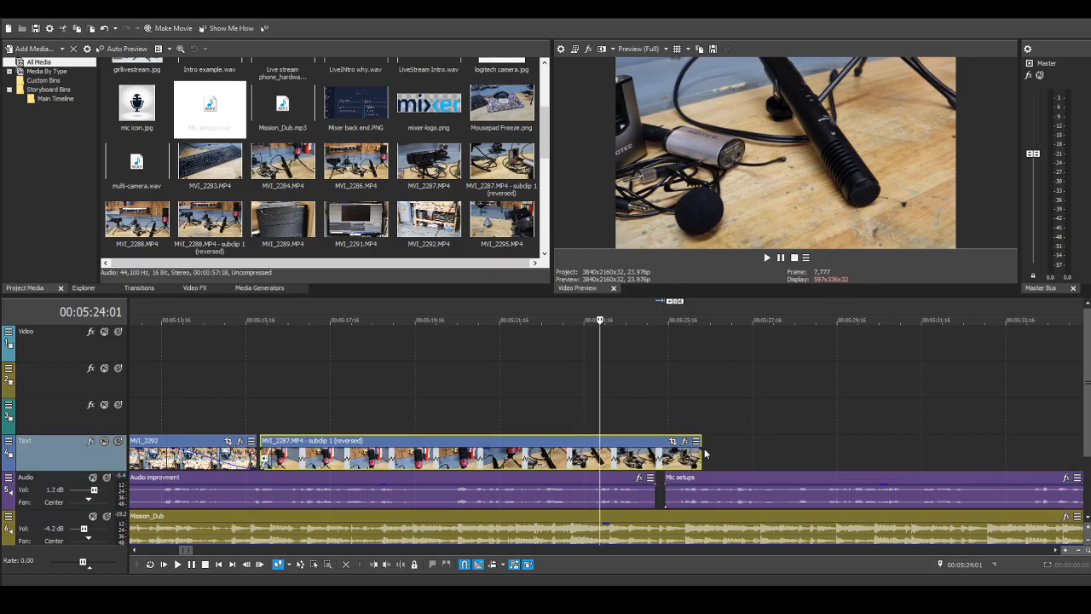
key(space)
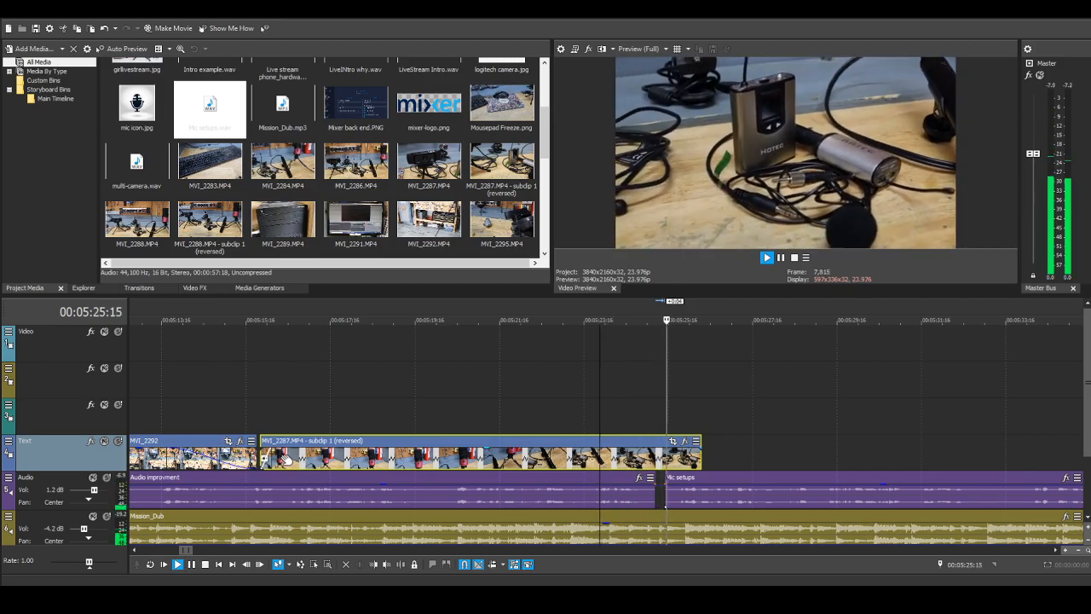
scroll(418, 373, down, 4)
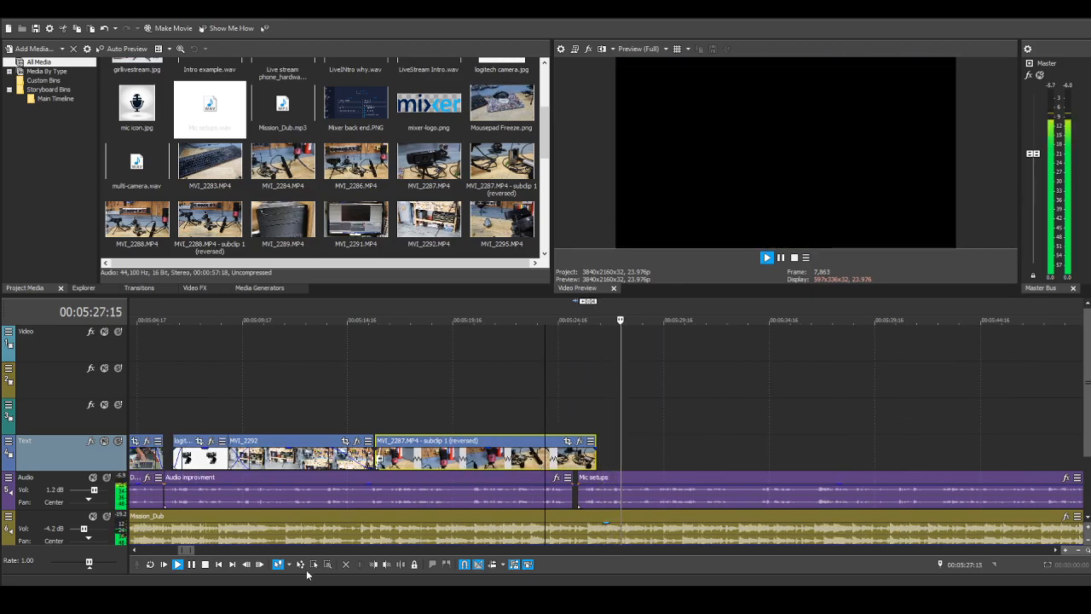
click(206, 565)
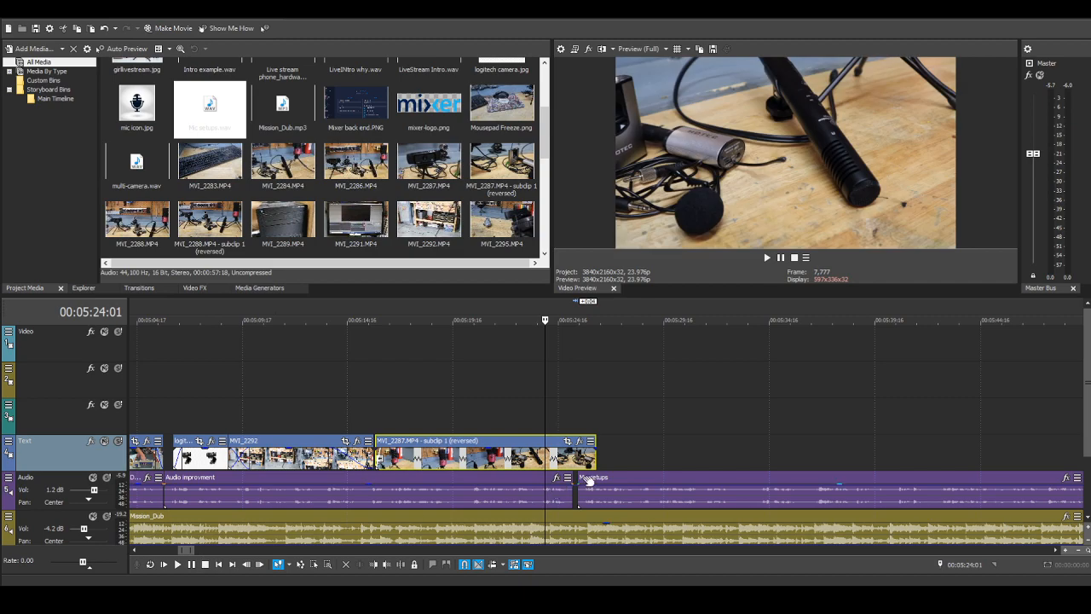
click(581, 480)
Step: Play back from 00:05:19:15 across the narration join and look through the available media generators and transitions
click(452, 407)
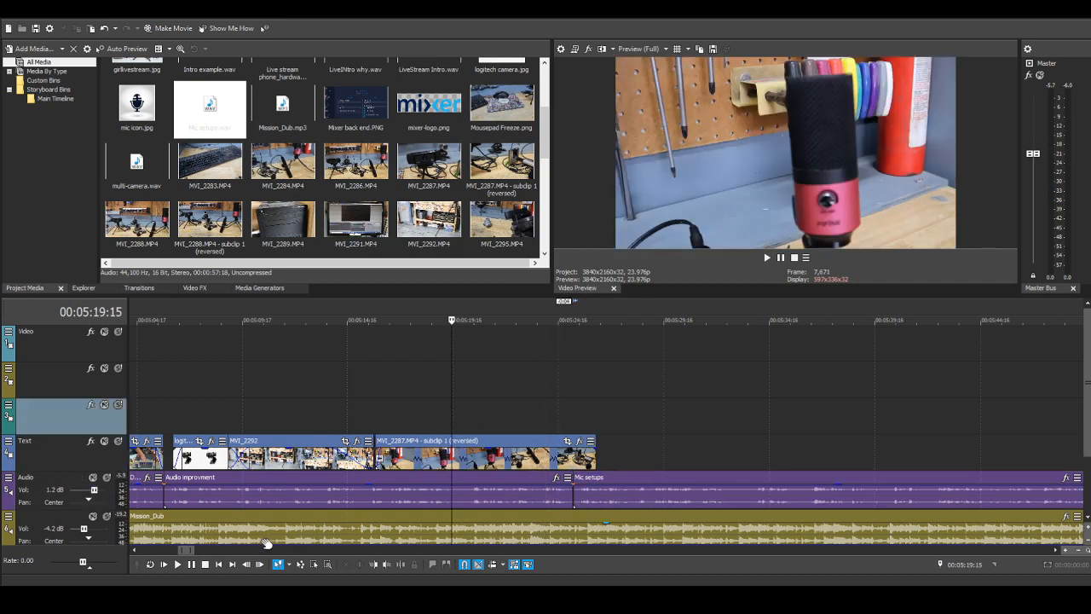
key(space)
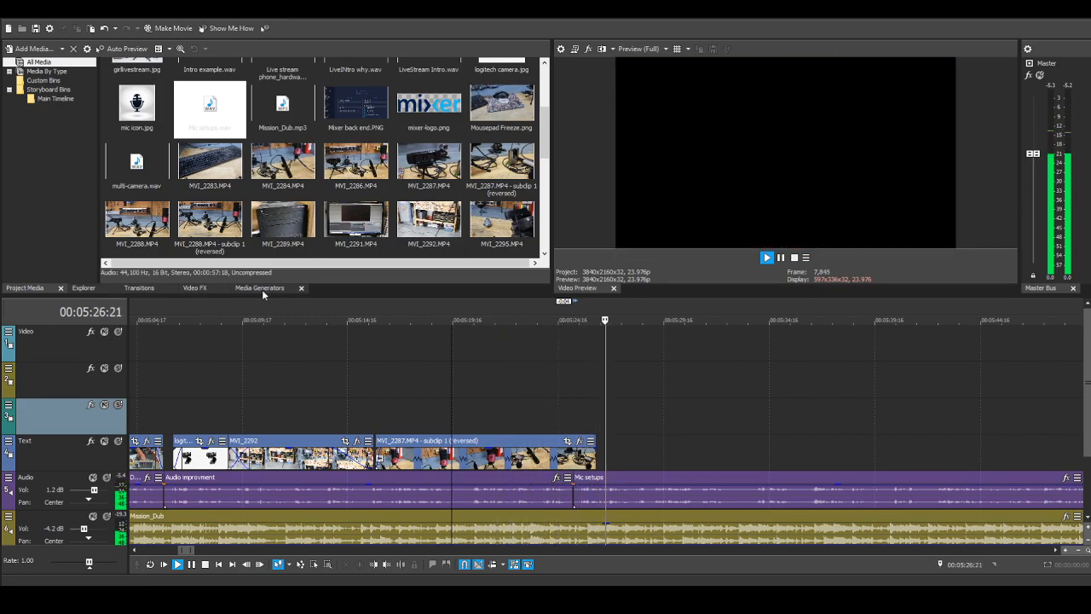
click(261, 289)
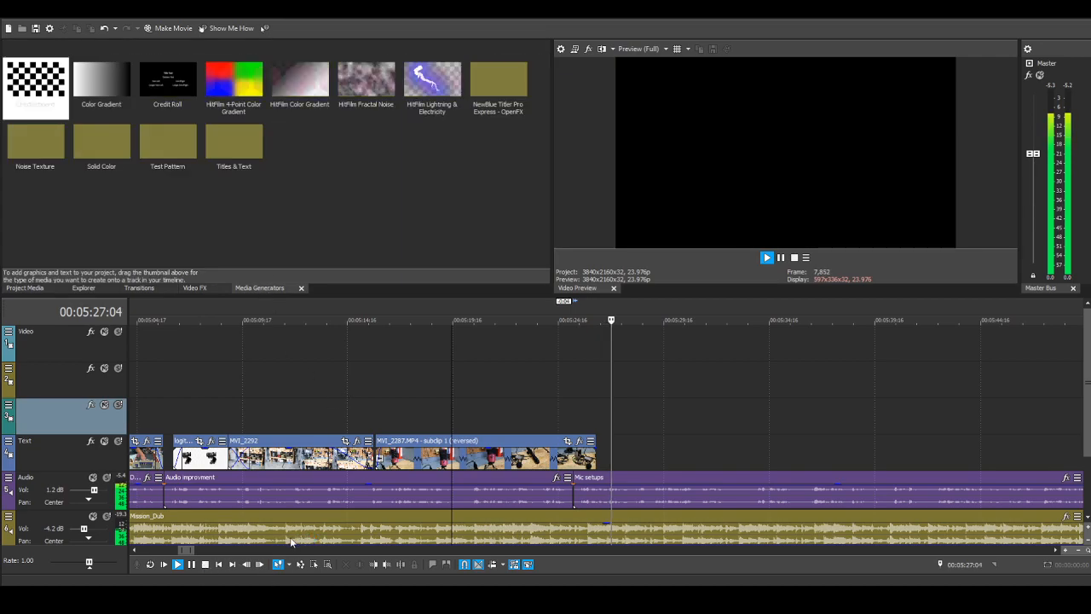
key(space)
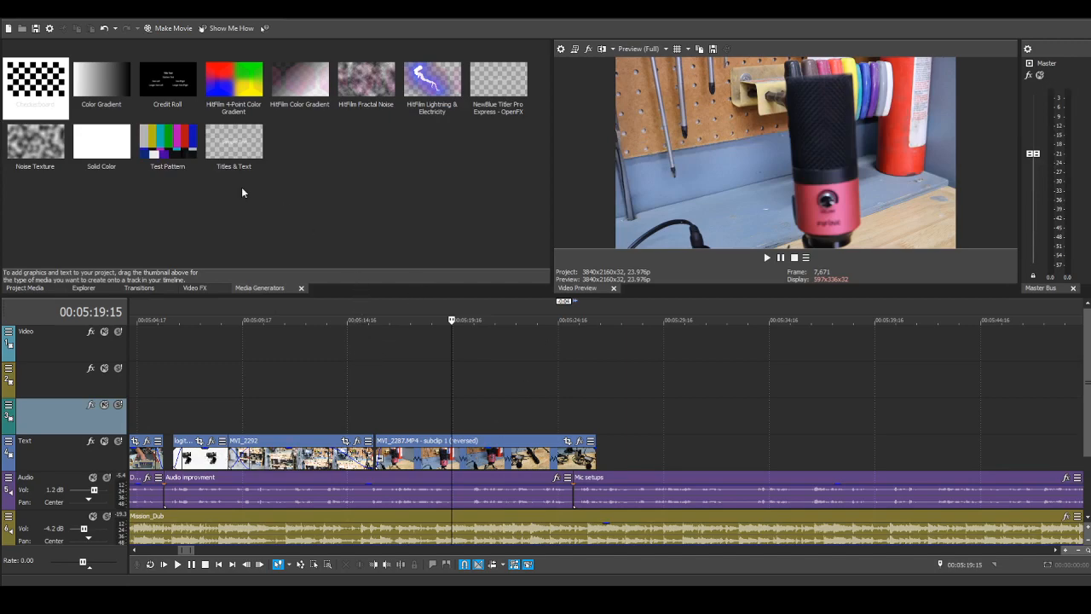
click(139, 288)
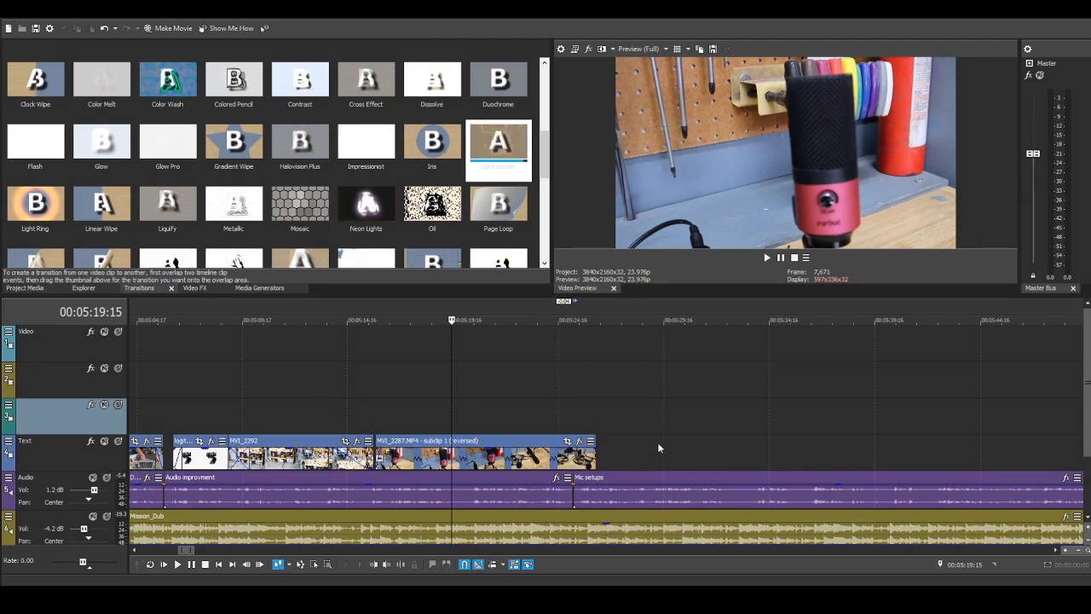
click(31, 291)
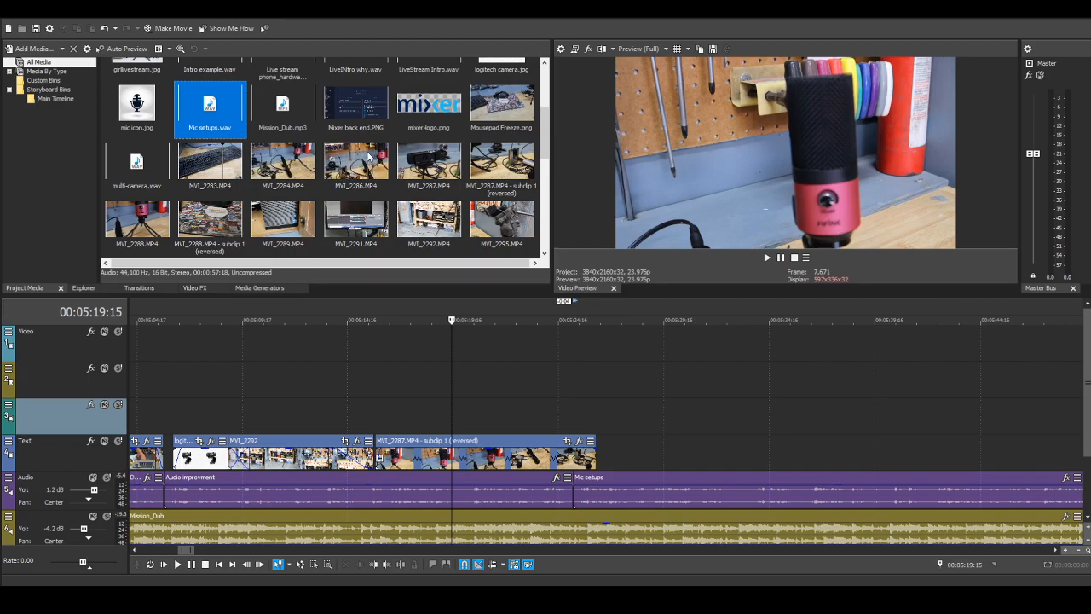
Step: Insert MVI_2286 on track 3 above the Mic setups narration and remove the clip's audio
drag(372, 153, 701, 413)
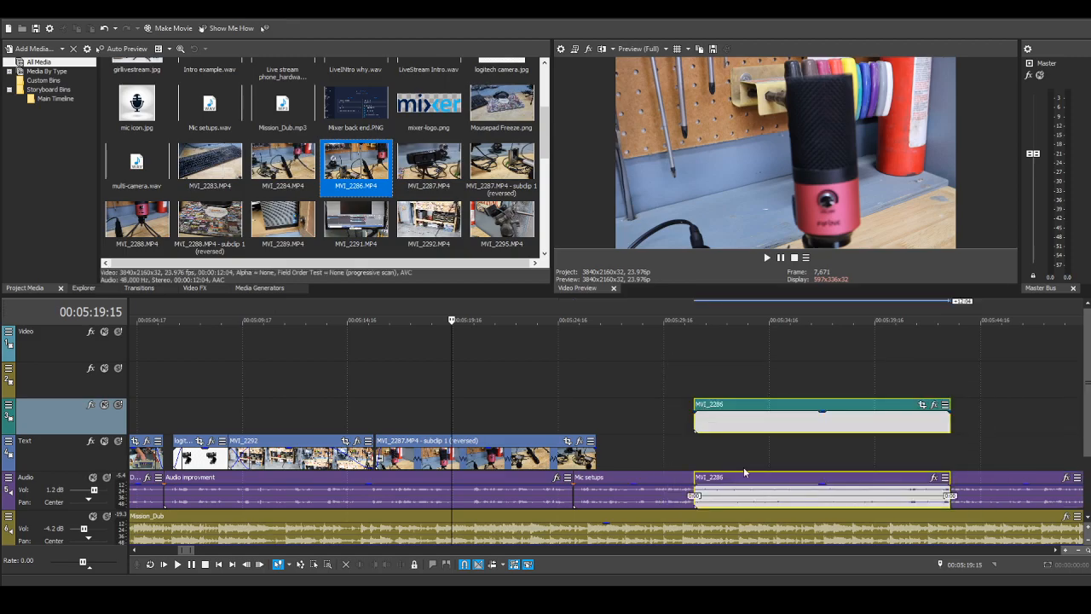
click(748, 481)
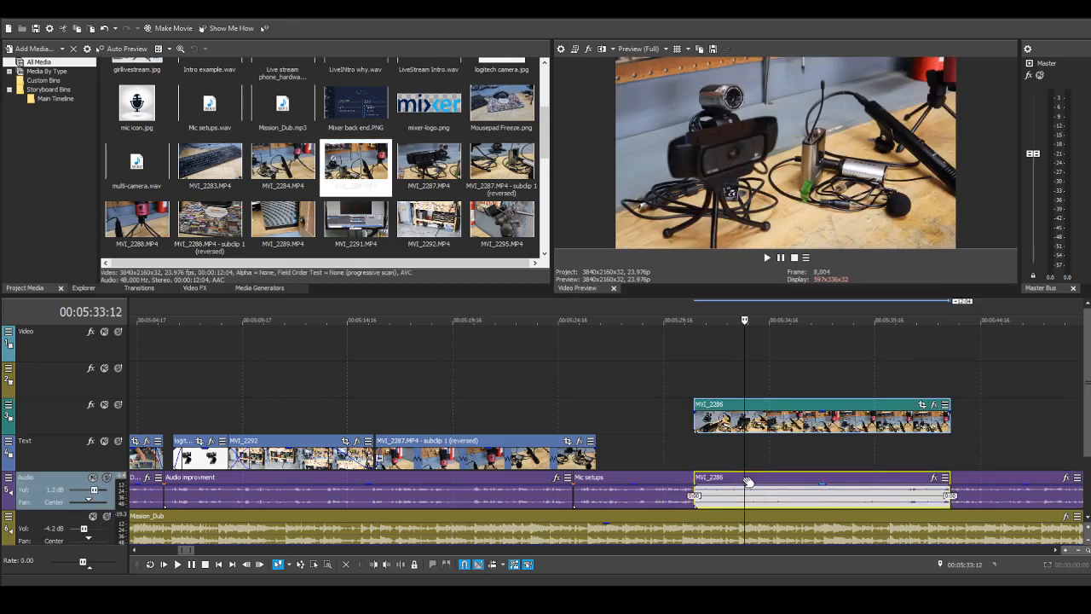
drag(754, 482, 770, 482)
right_click(771, 482)
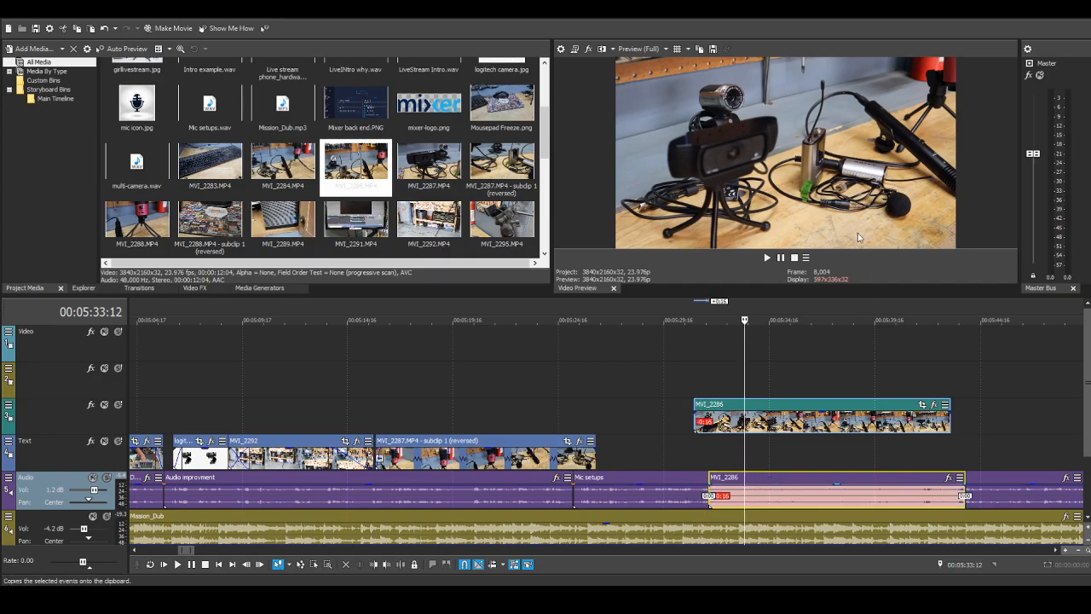
click(811, 263)
Step: Place MVI_2286 on the Text track against the reversed MVI_2287 subclip and lengthen its end by about 16.5 seconds
drag(719, 406, 617, 445)
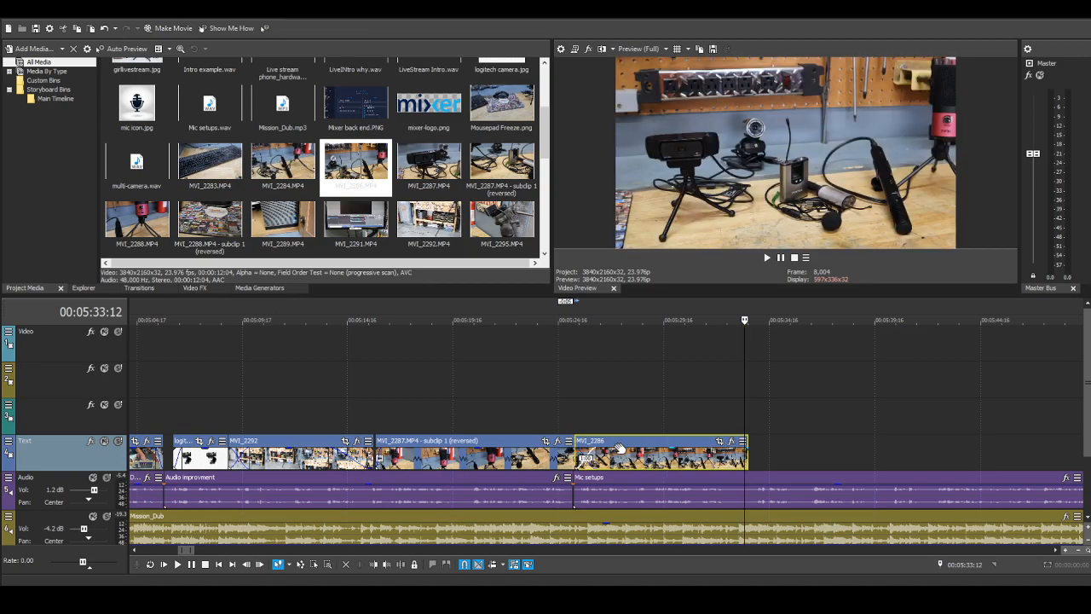
scroll(776, 443, down, 2)
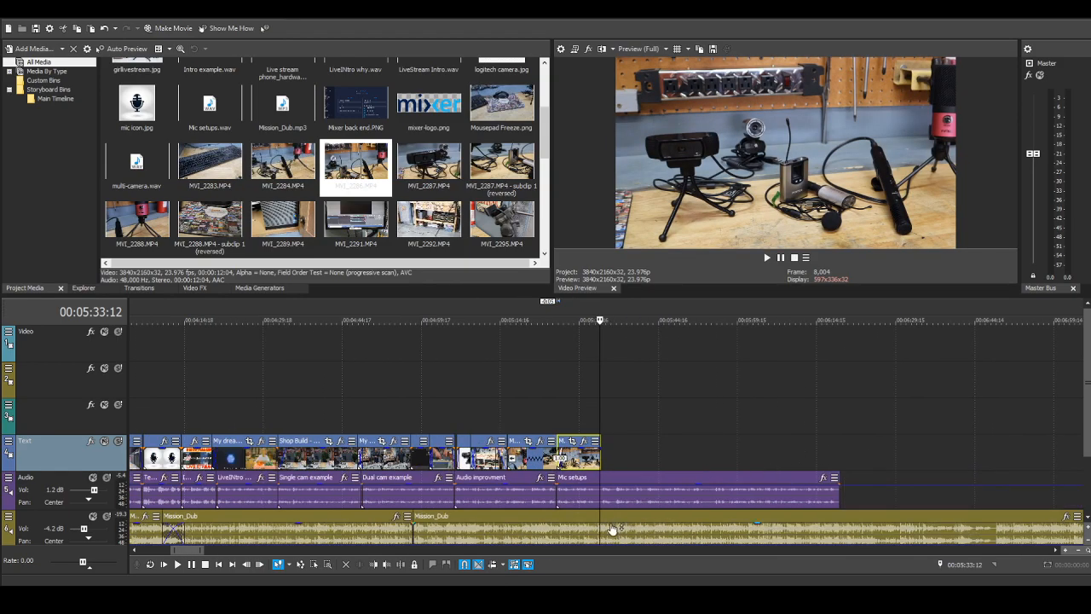
click(558, 424)
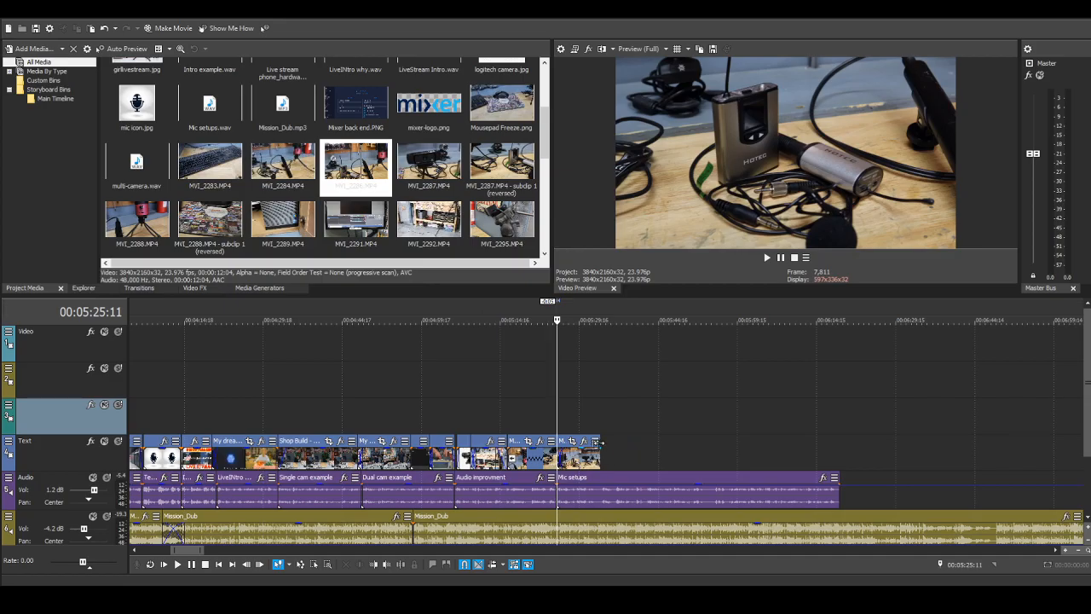
drag(599, 441, 687, 441)
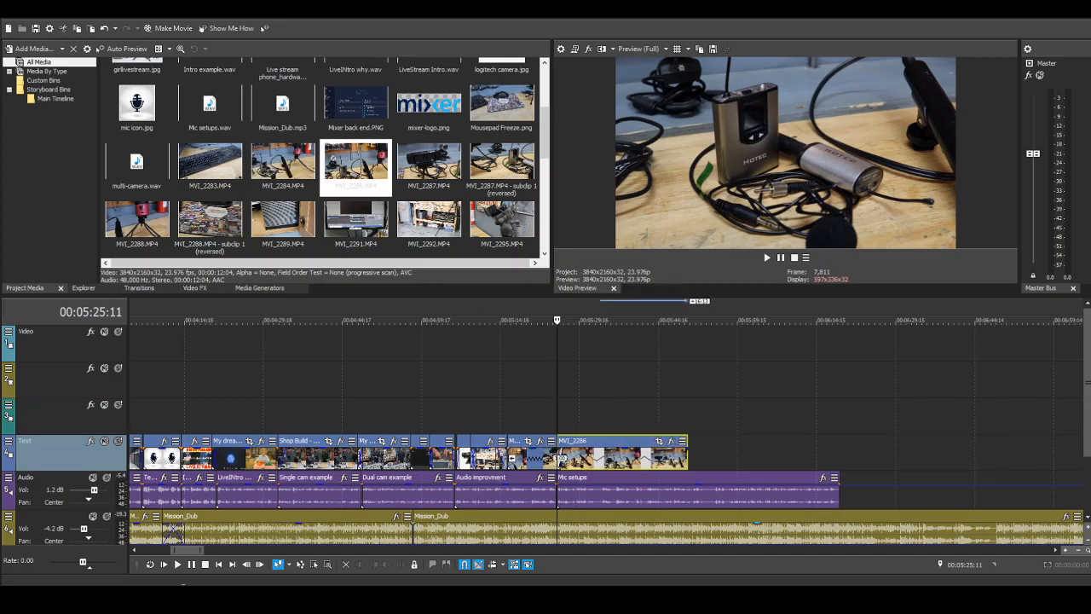
Step: Play back MVI_2286 from 00:05:25:11, pause, and step back frame by frame to 00:05:35:06
click(178, 564)
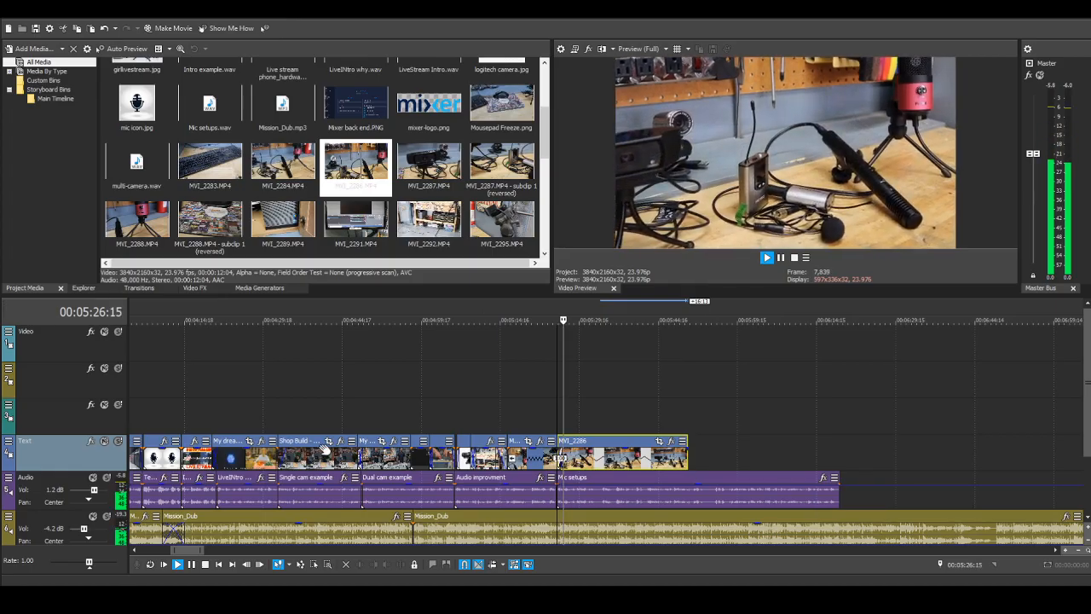
click(194, 566)
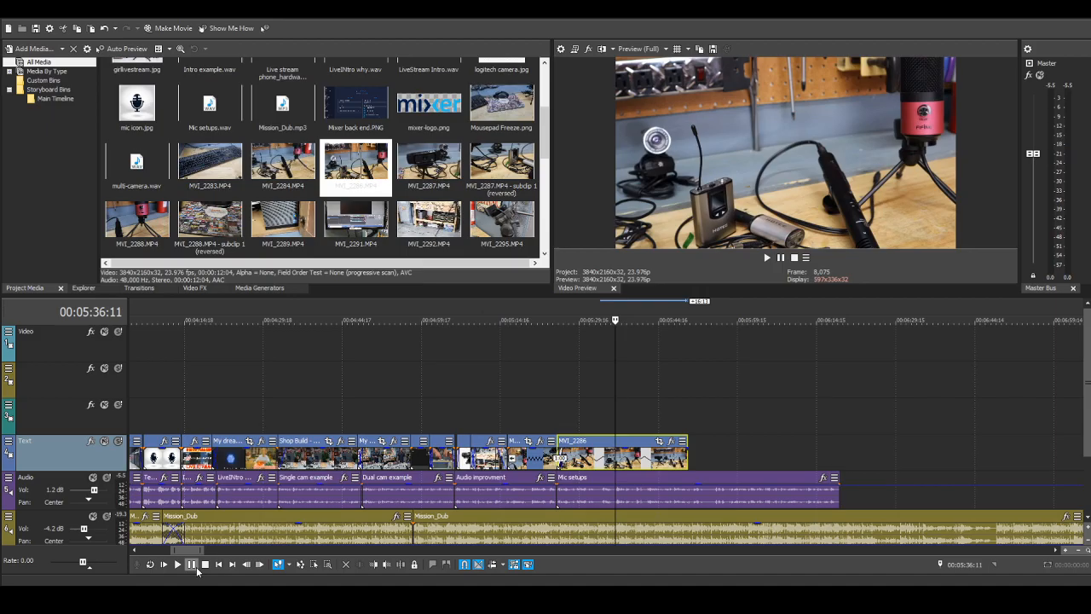
click(246, 565)
click(247, 564)
click(247, 564)
click(246, 564)
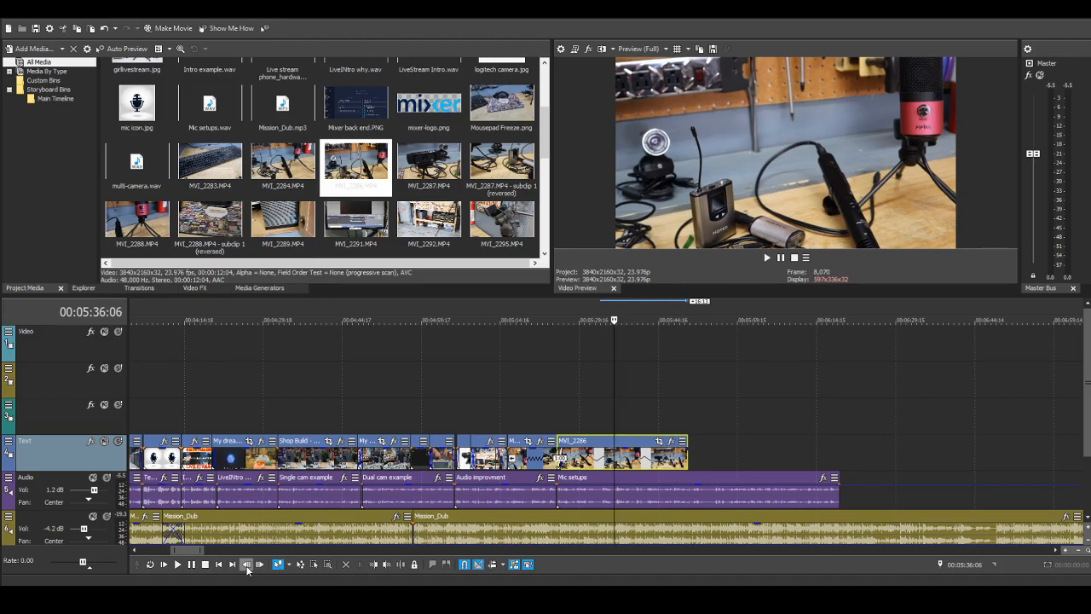
click(246, 564)
click(246, 564)
click(247, 565)
click(246, 565)
click(246, 564)
click(246, 564)
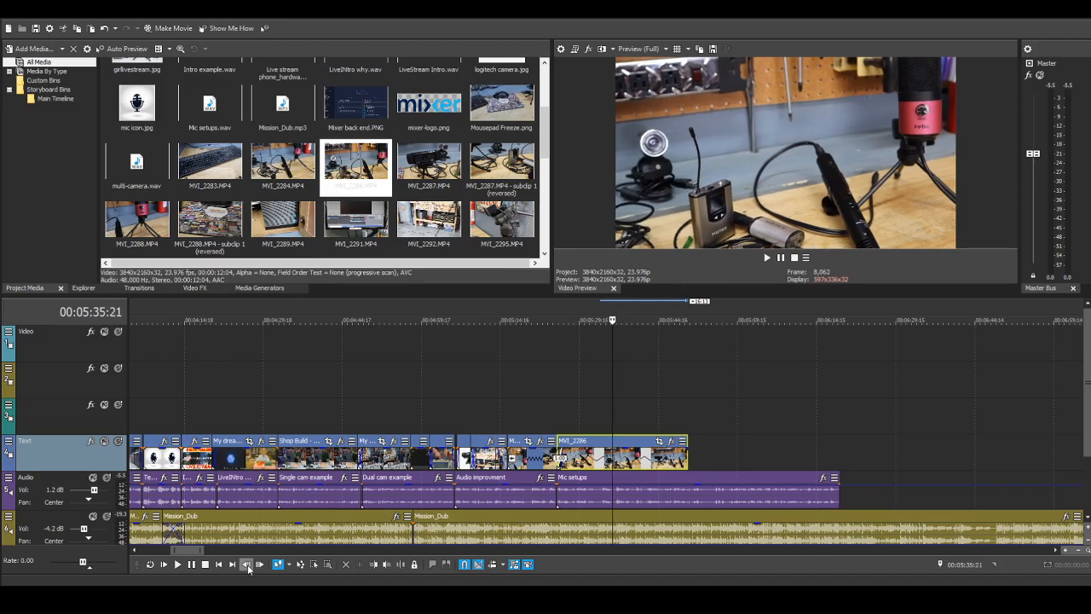
click(246, 564)
click(247, 564)
click(246, 564)
click(246, 565)
click(247, 564)
click(246, 564)
click(247, 564)
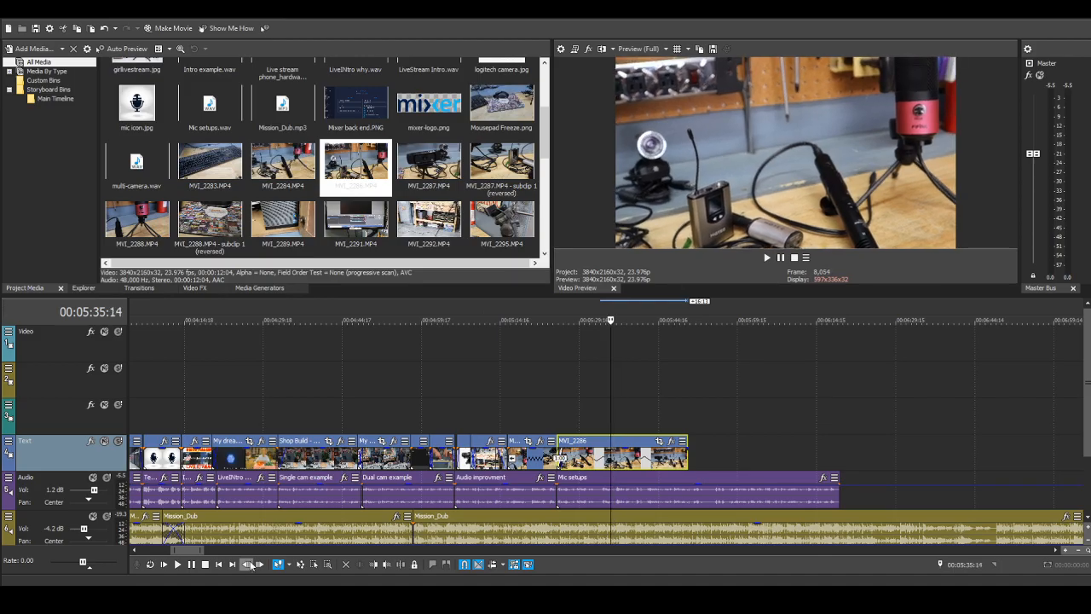
click(247, 564)
click(246, 564)
click(246, 564)
click(246, 564)
click(246, 564)
click(246, 564)
click(246, 565)
click(246, 564)
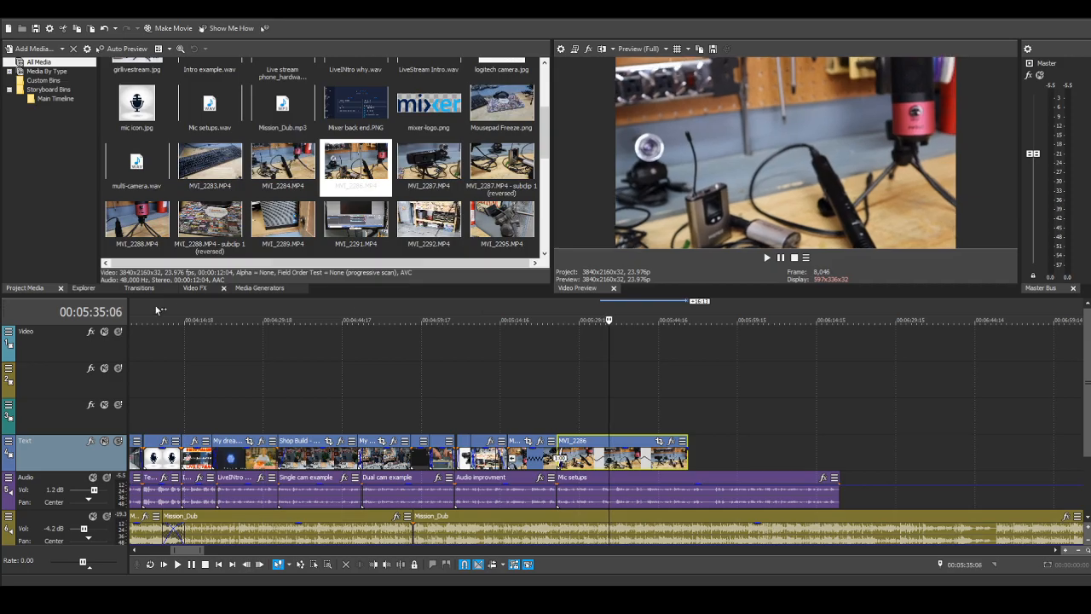
Step: Add a Titles & Text event on the Video track at 00:05:35:06 with the text "->"
click(275, 288)
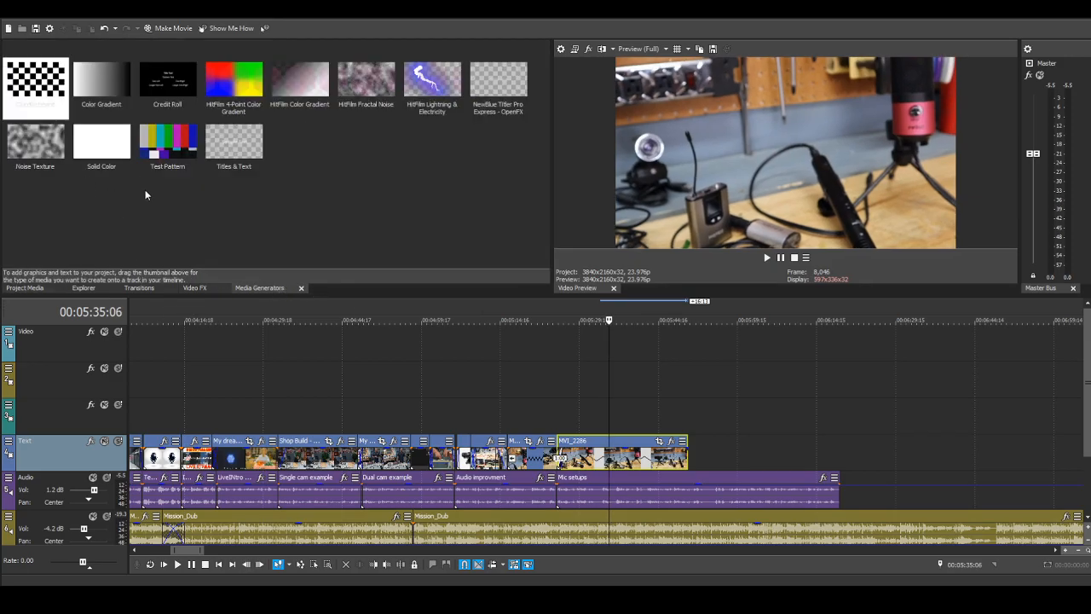
click(239, 147)
mouse_move(610, 364)
mouse_down()
mouse_move(669, 385)
mouse_move(604, 351)
mouse_move(617, 358)
mouse_up()
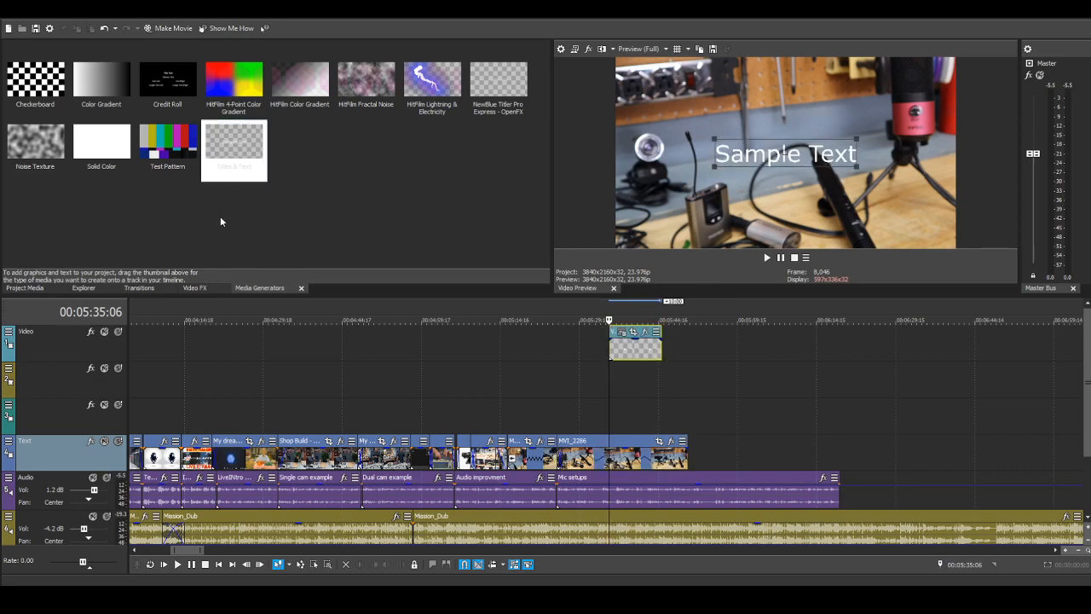
text(>)
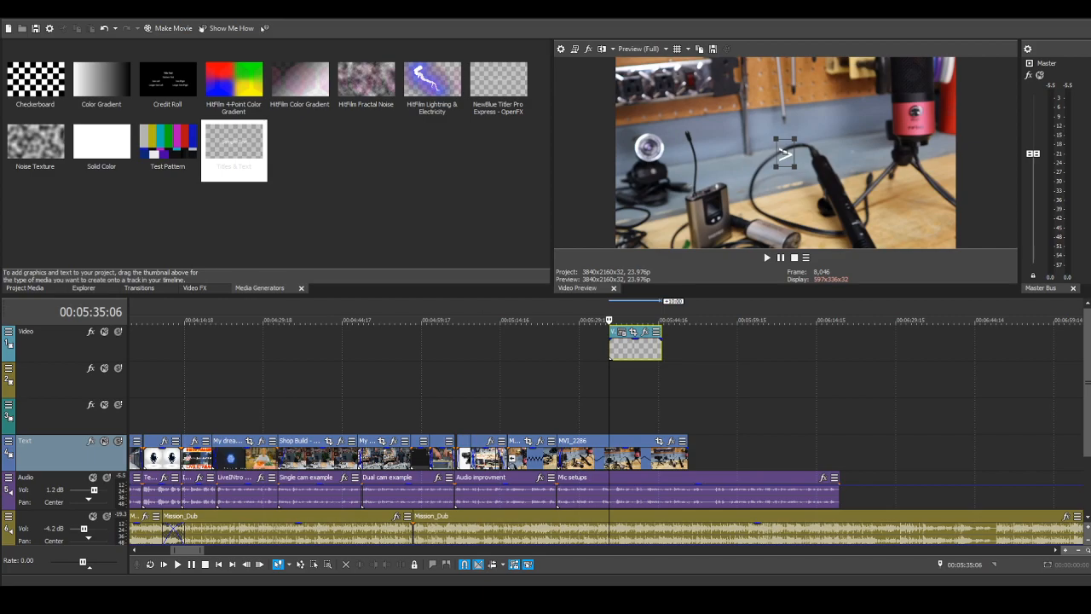
text(_)
key(BackSpace)
text(-)
Step: Make the arrow text red and larger, and position it pointing at the red microphone on the stand
drag(782, 152, 864, 103)
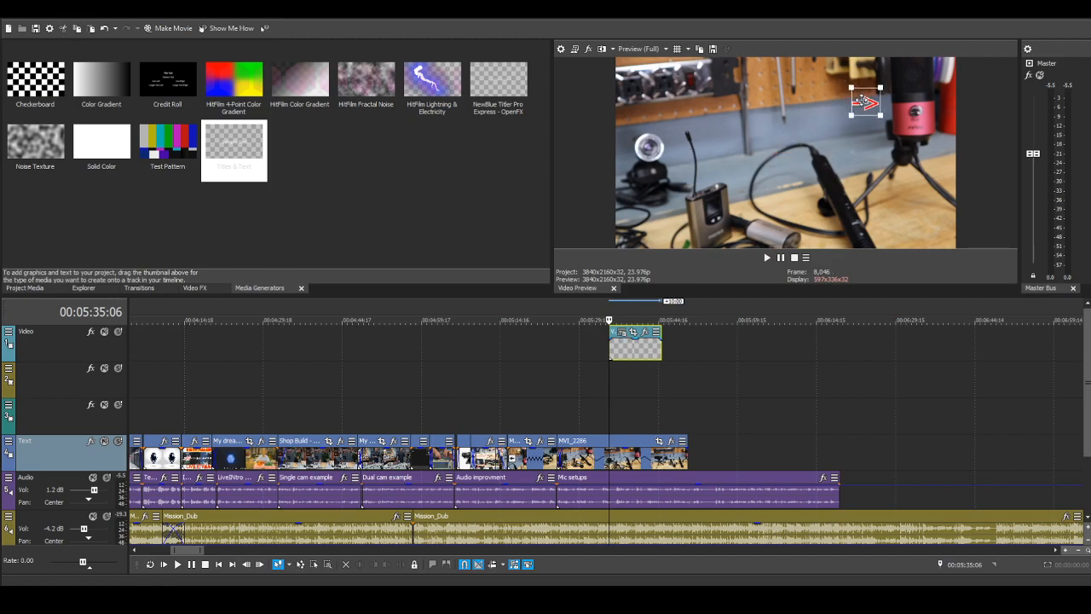
click(291, 190)
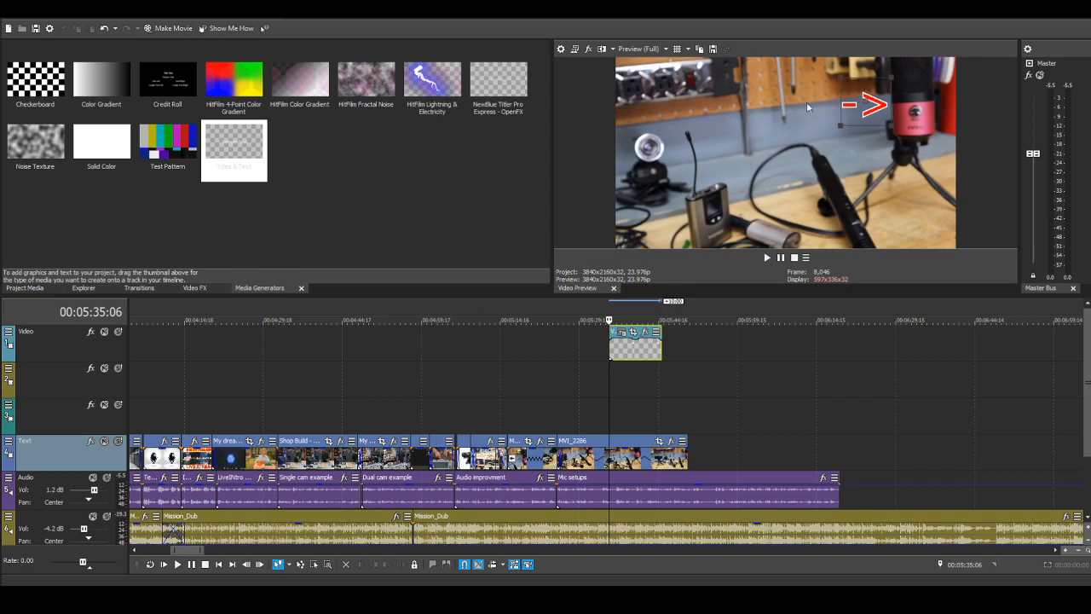
mouse_move(870, 102)
mouse_down()
mouse_move(848, 100)
mouse_move(855, 92)
mouse_up()
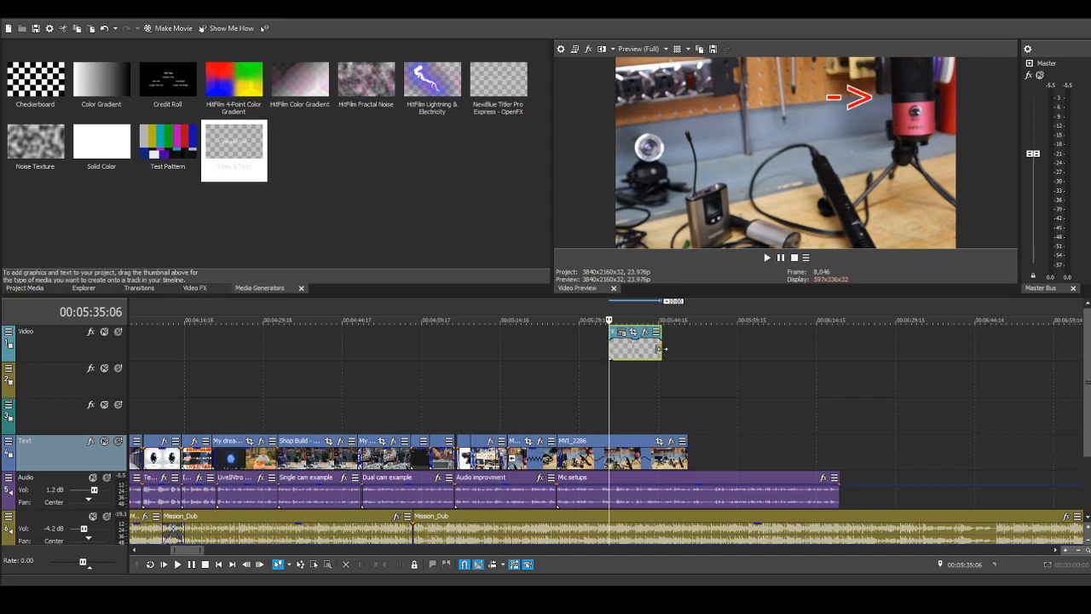
Step: Shorten the end of the red arrow title starting at 00:05:35:06 so the event lasts about 3.5 seconds
drag(660, 348, 649, 348)
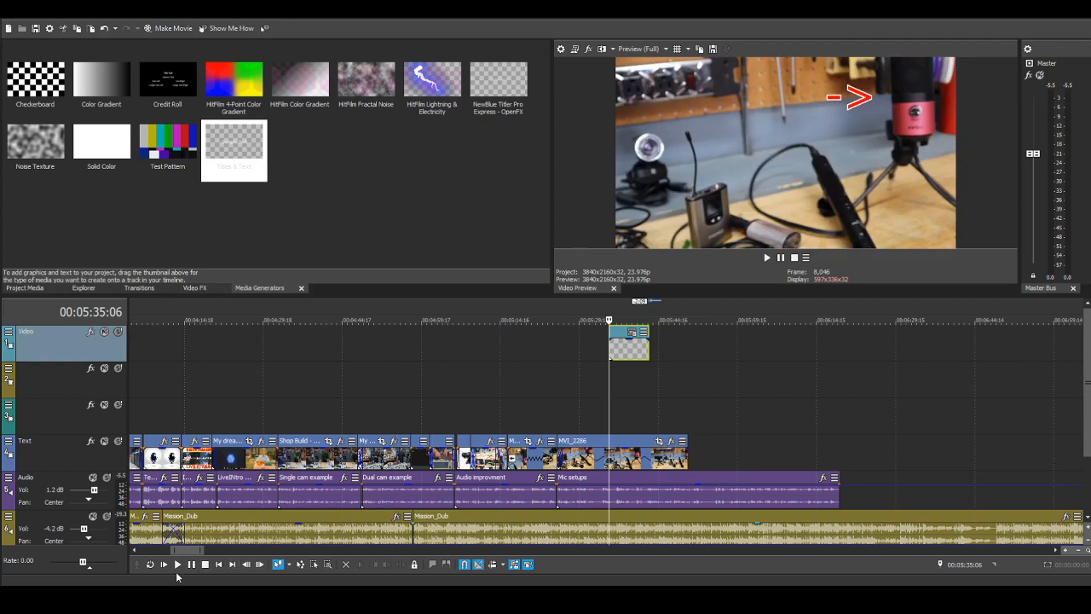
click(178, 565)
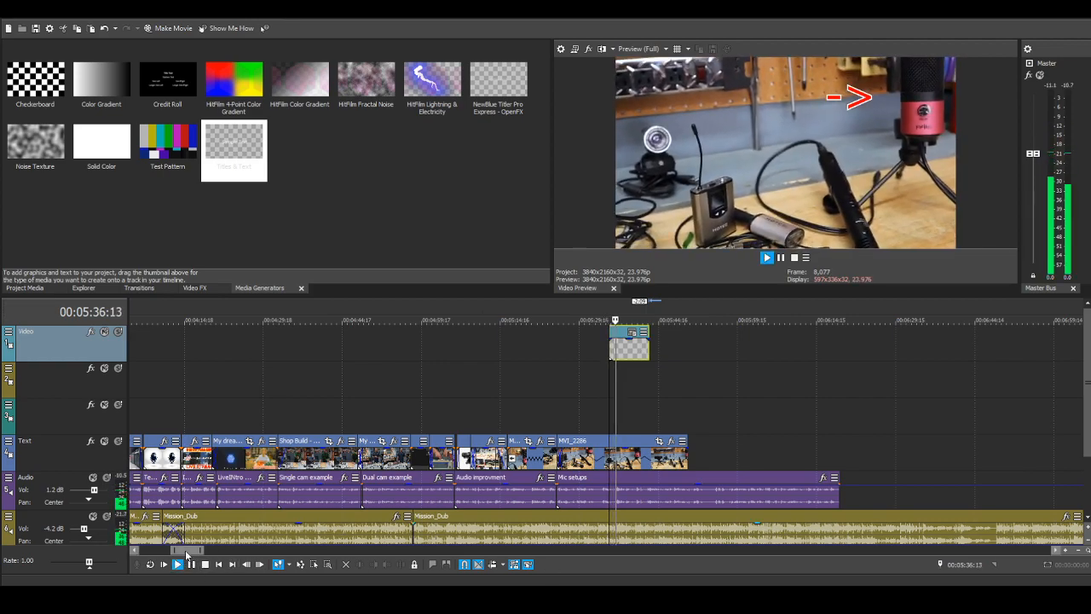
click(191, 564)
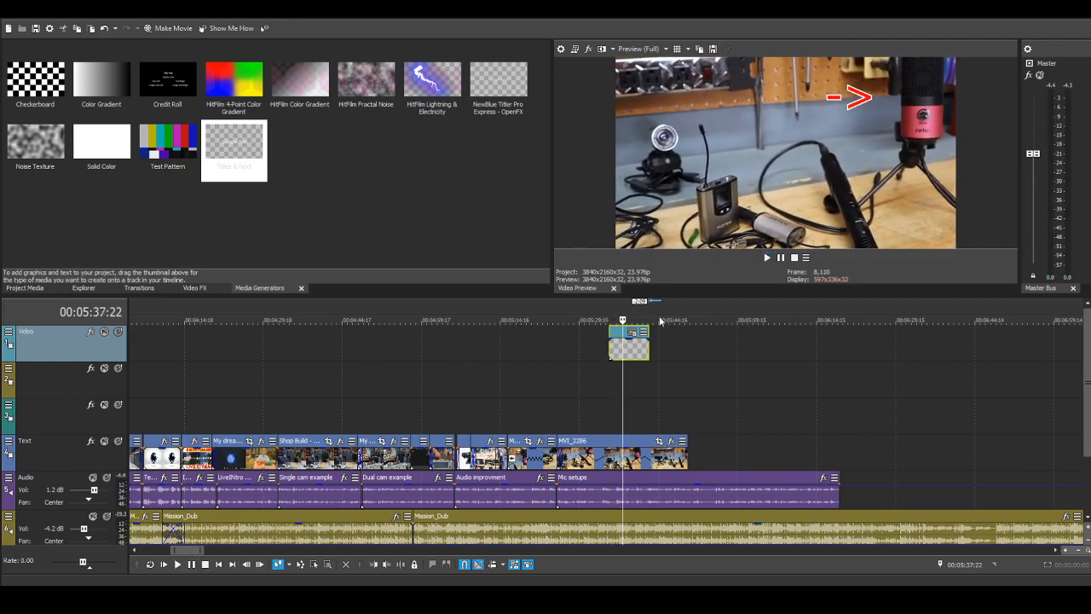
drag(649, 348, 624, 350)
Step: Play back past the arrow title, pause, and step back frame by frame to 00:05:40:23
click(178, 564)
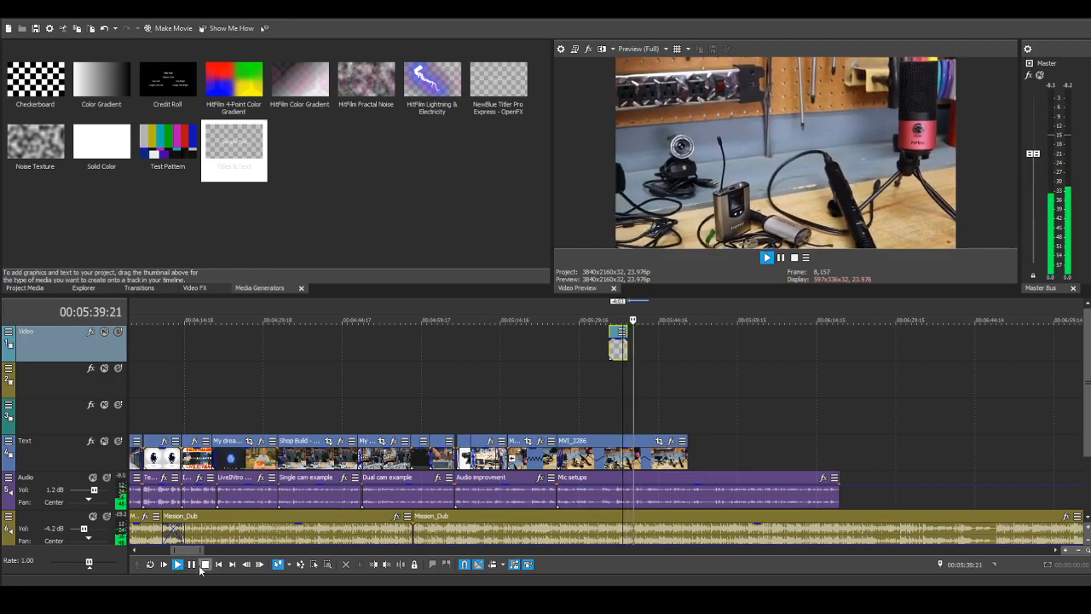
click(191, 564)
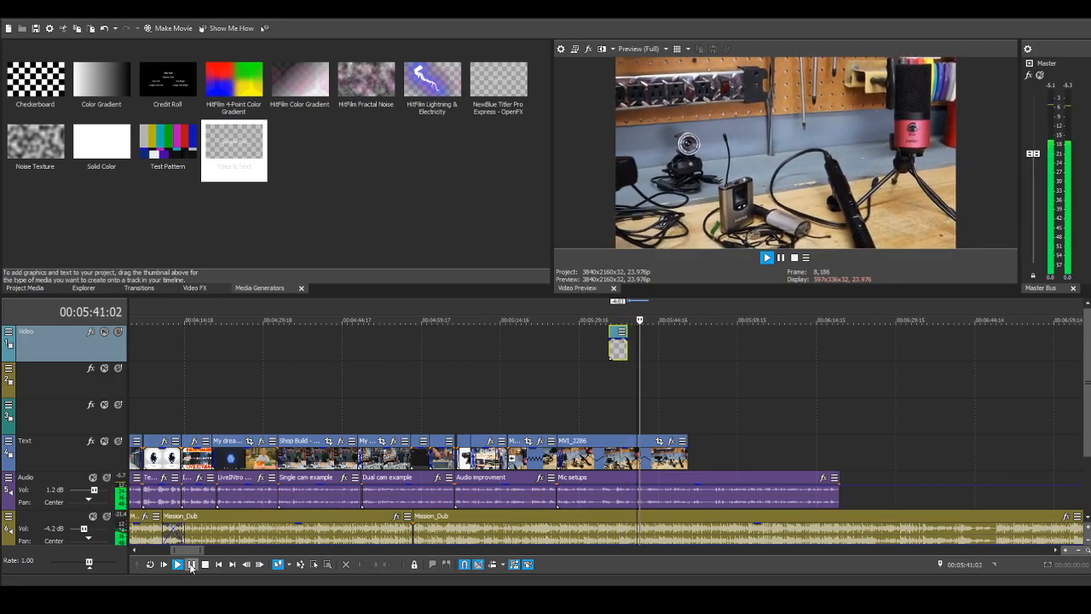
click(246, 564)
click(245, 564)
click(246, 564)
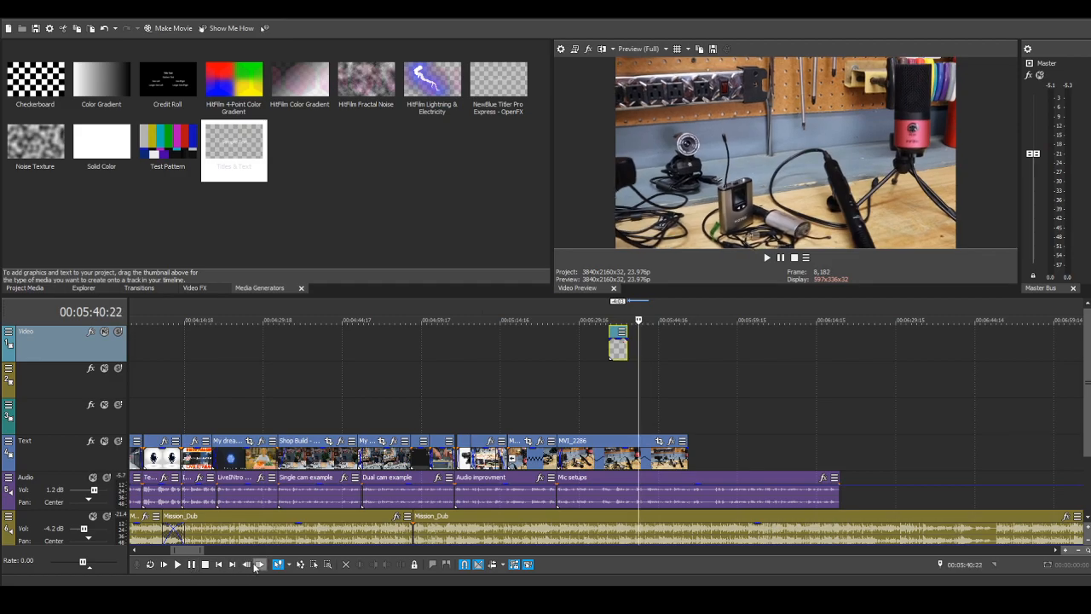
click(178, 564)
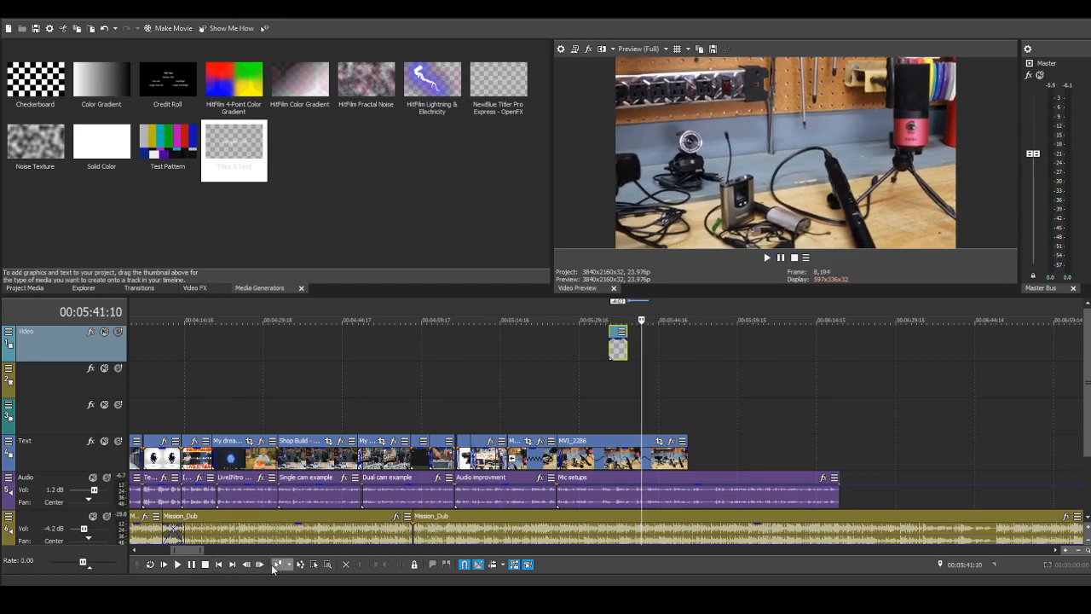
click(246, 565)
click(246, 565)
click(247, 565)
click(247, 565)
click(246, 565)
click(245, 564)
click(245, 564)
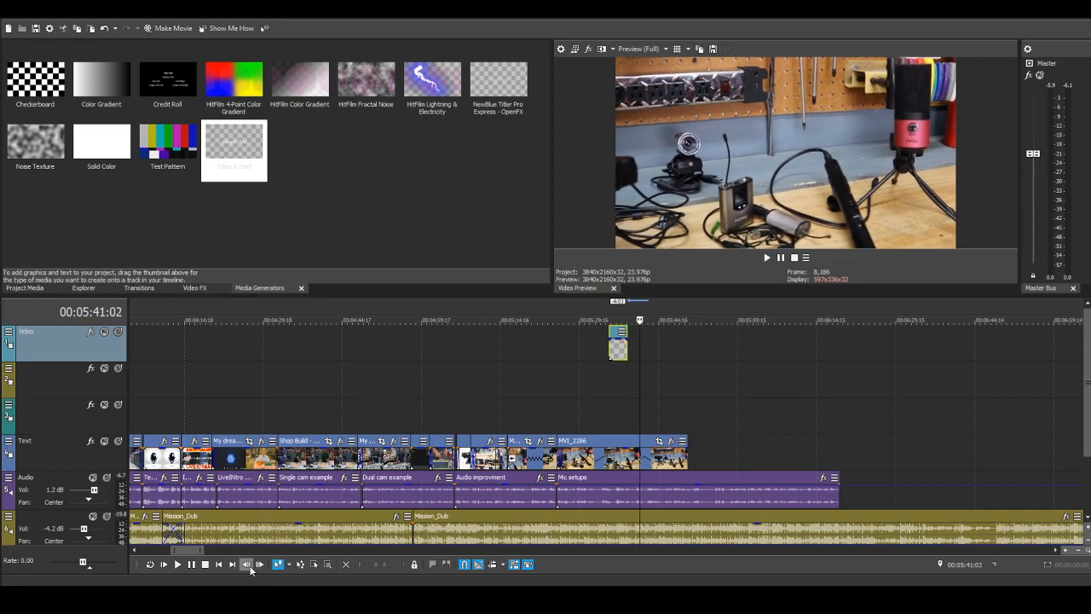
click(245, 564)
click(246, 564)
click(245, 564)
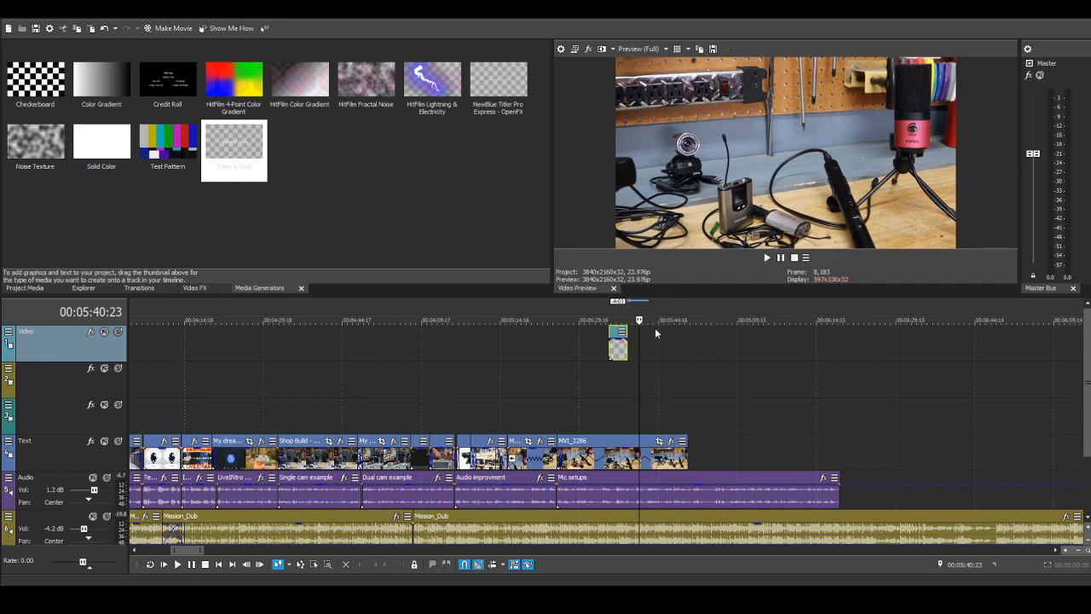
Step: Paste a copy of the arrow title at 00:05:40:23 and rotate and move it to point down at the black handheld microphone
click(656, 331)
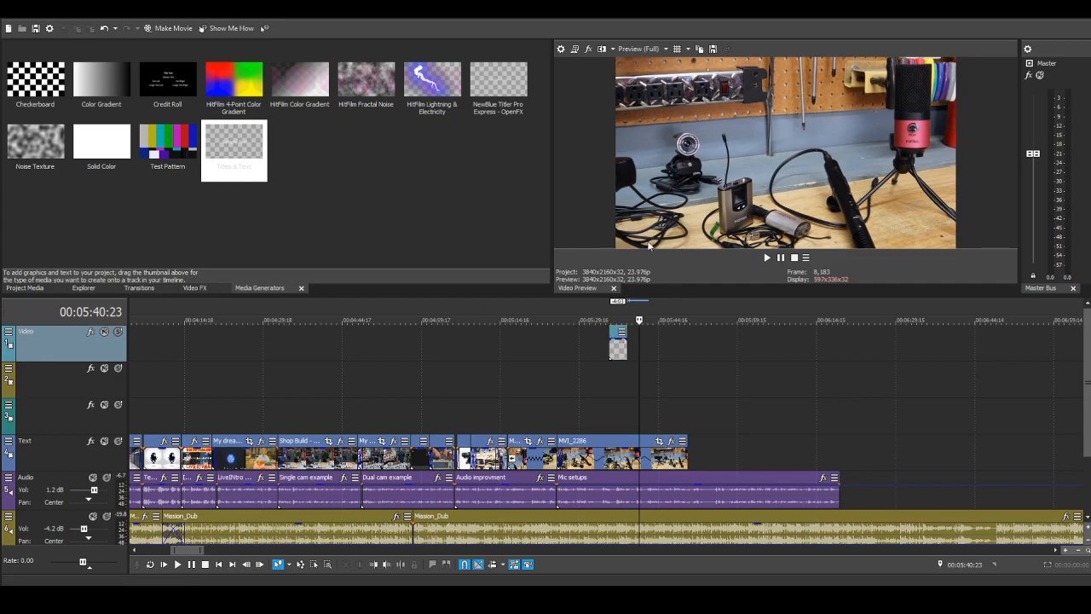
key(ctrl+v)
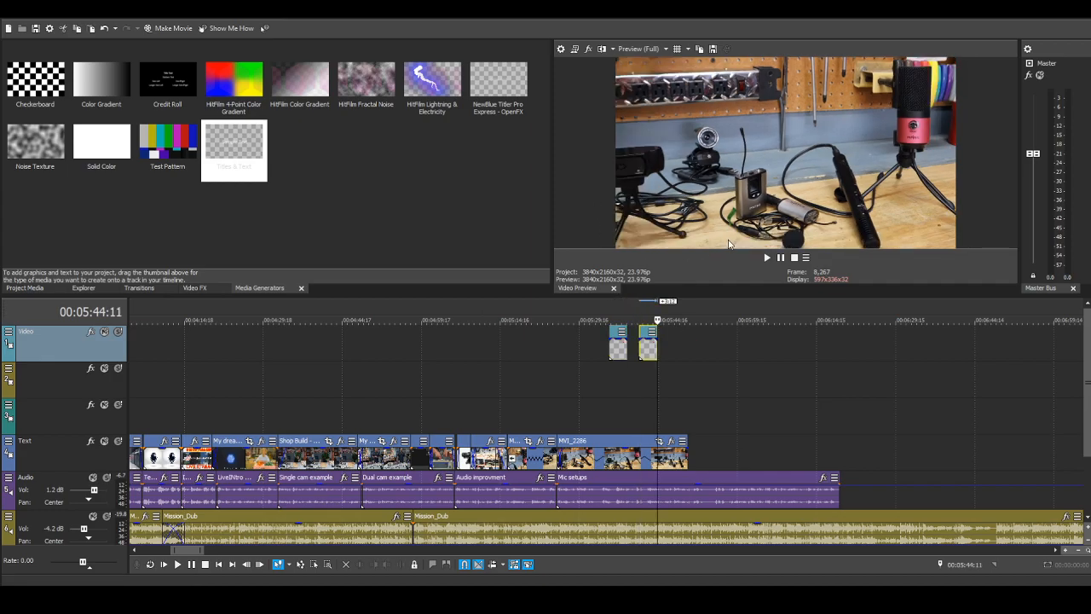
click(638, 365)
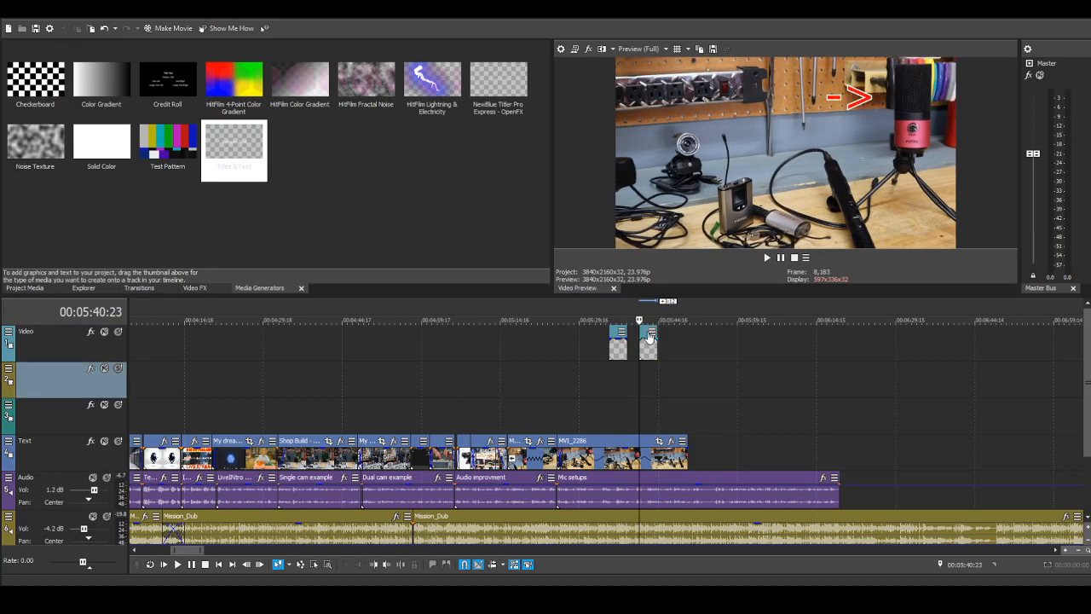
scroll(691, 349, up, 5)
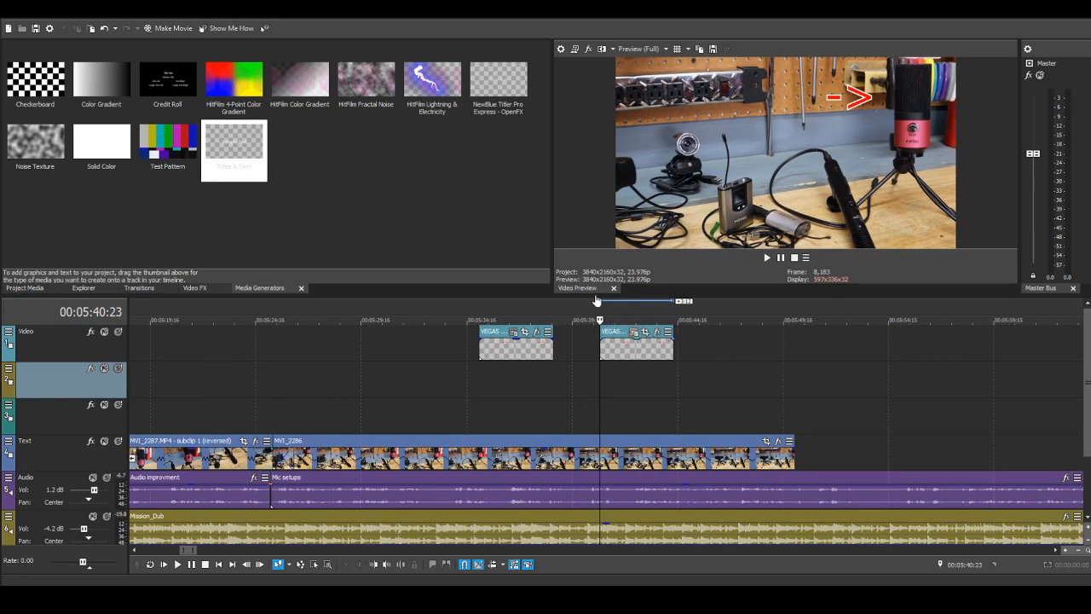
drag(853, 96, 818, 108)
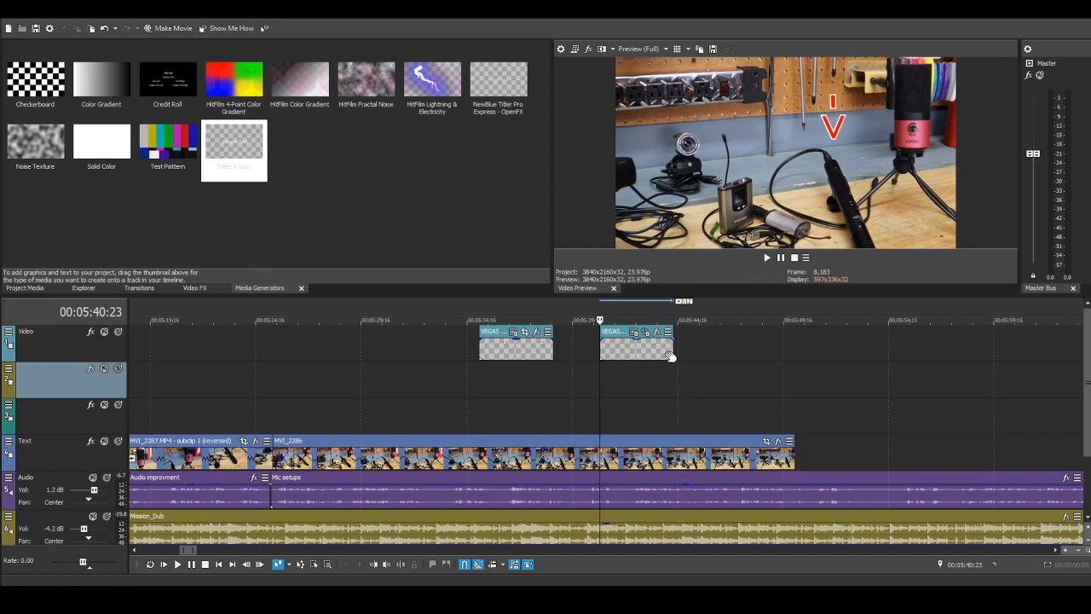
Step: Trim 16 frames off the end of the second arrow title and play back through it
drag(673, 359, 659, 359)
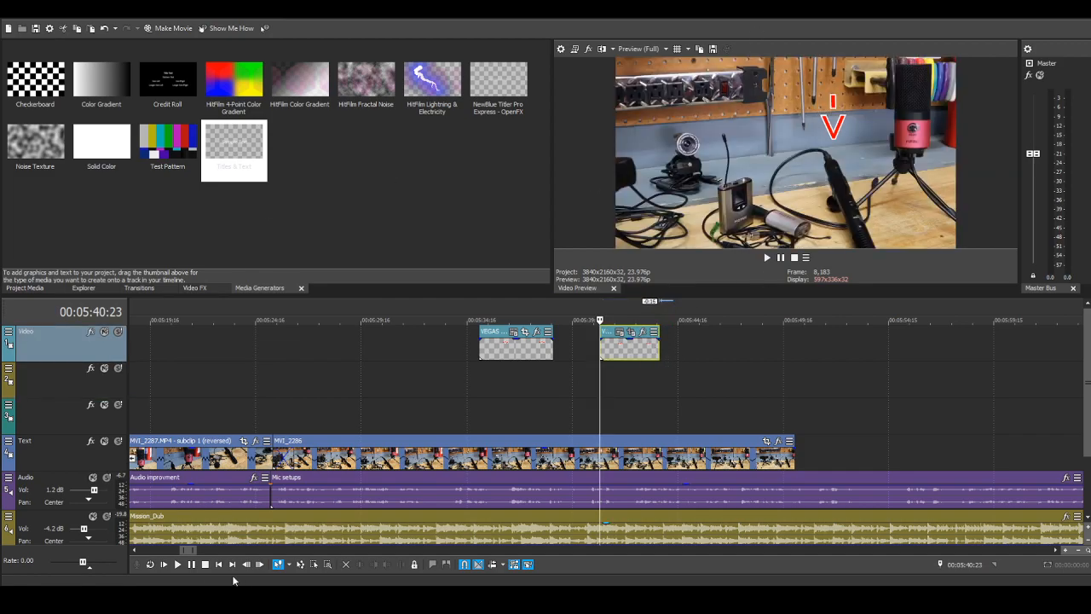
key(space)
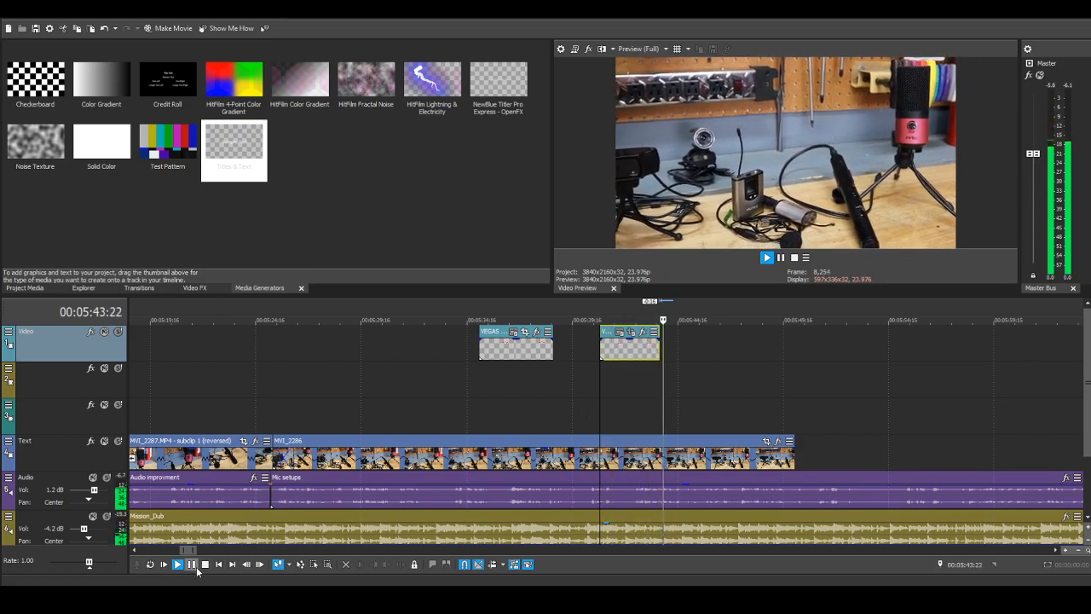
key(space)
Step: Play back from 00:05:44:13 to the end of MVI_2286 and pause
scroll(818, 435, up, 3)
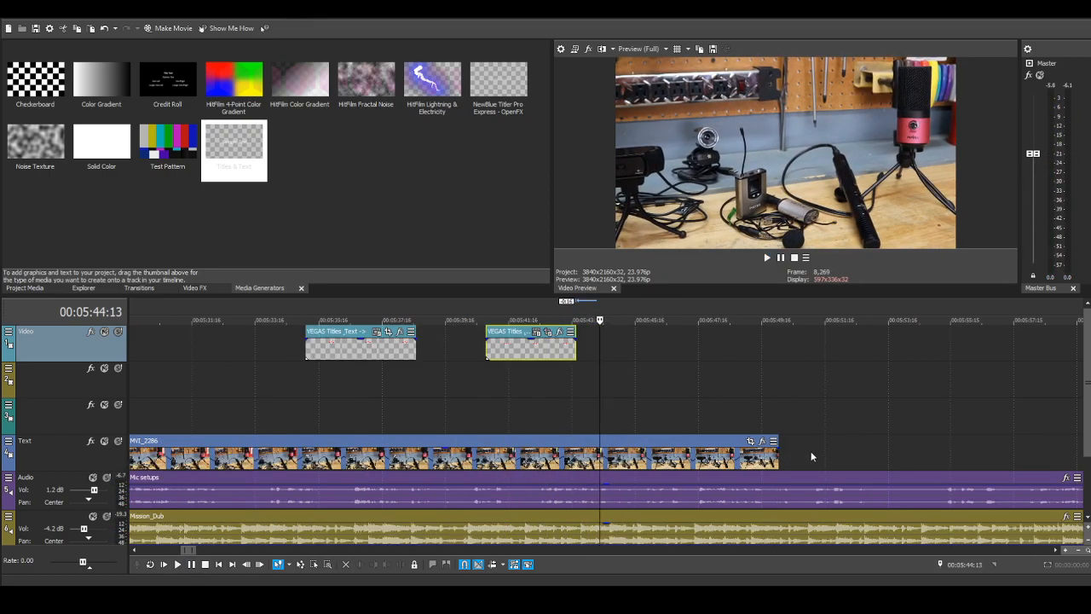
scroll(810, 451, down, 1)
scroll(660, 428, down, 2)
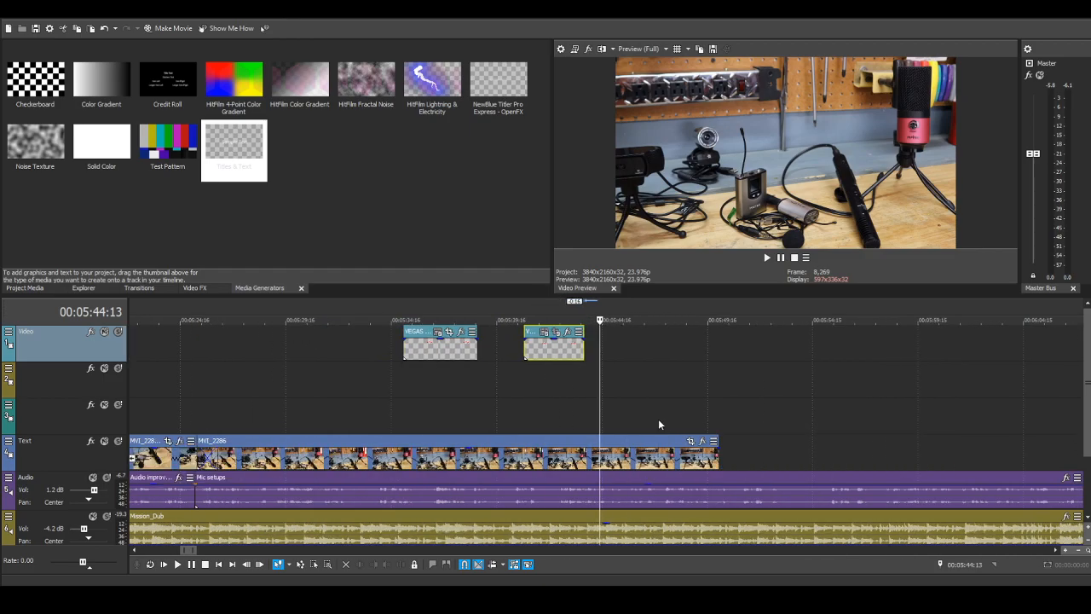
click(176, 566)
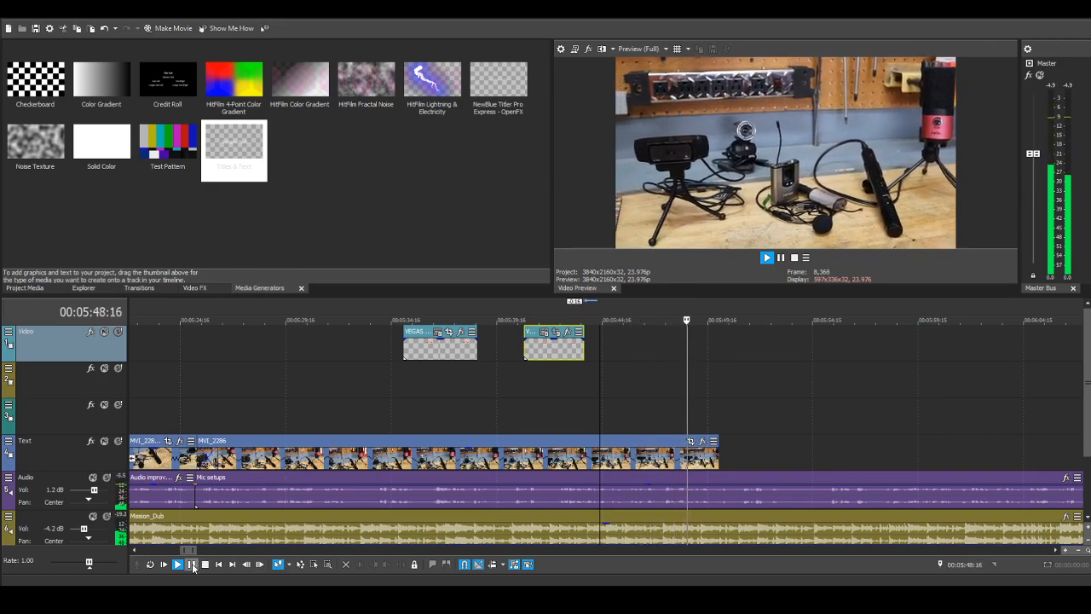
click(194, 566)
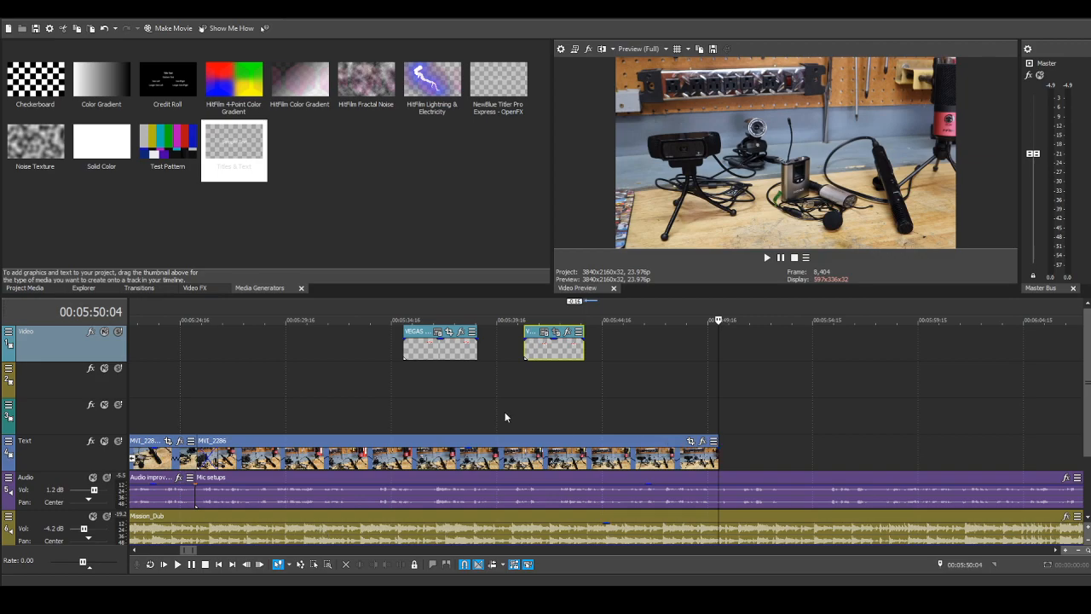
Step: Examine the MVI_2286 frames between about 00:05:44 and 00:05:50 for a clear view of the lavalier mic
click(601, 457)
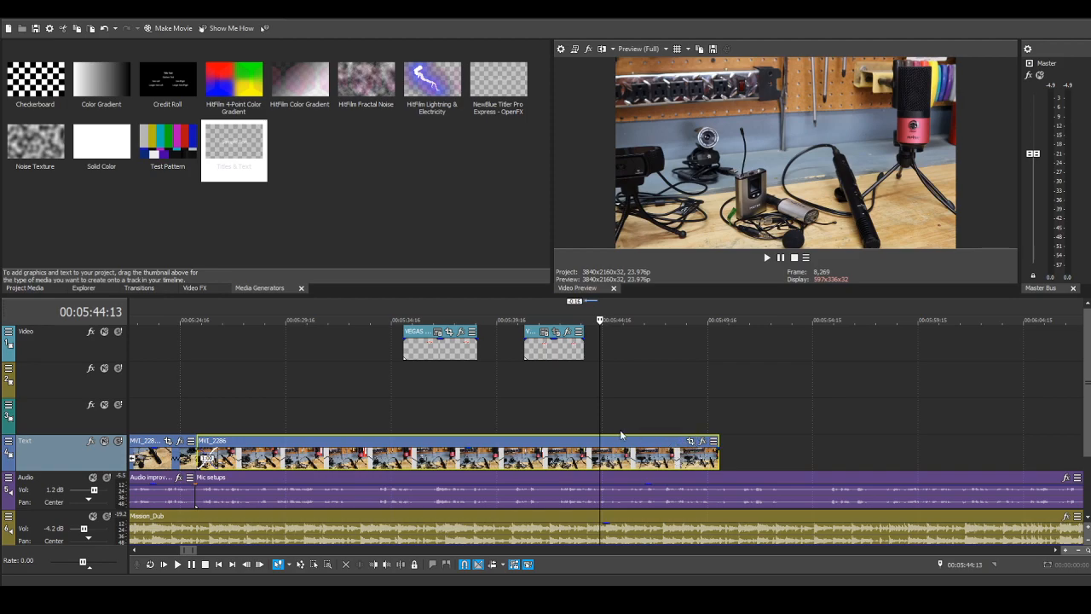
click(568, 426)
click(589, 421)
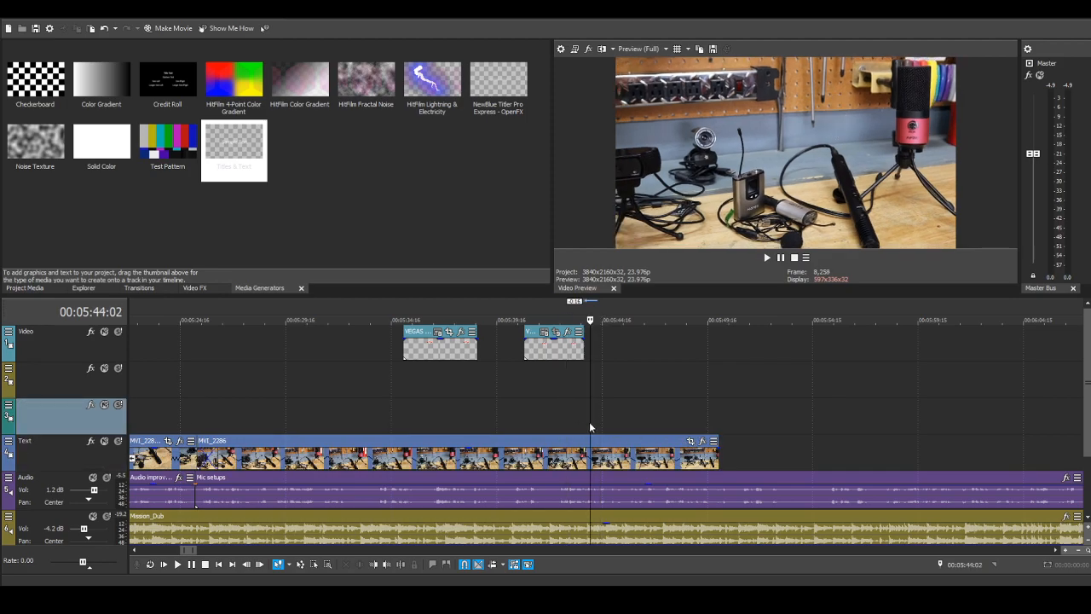
click(611, 418)
click(640, 407)
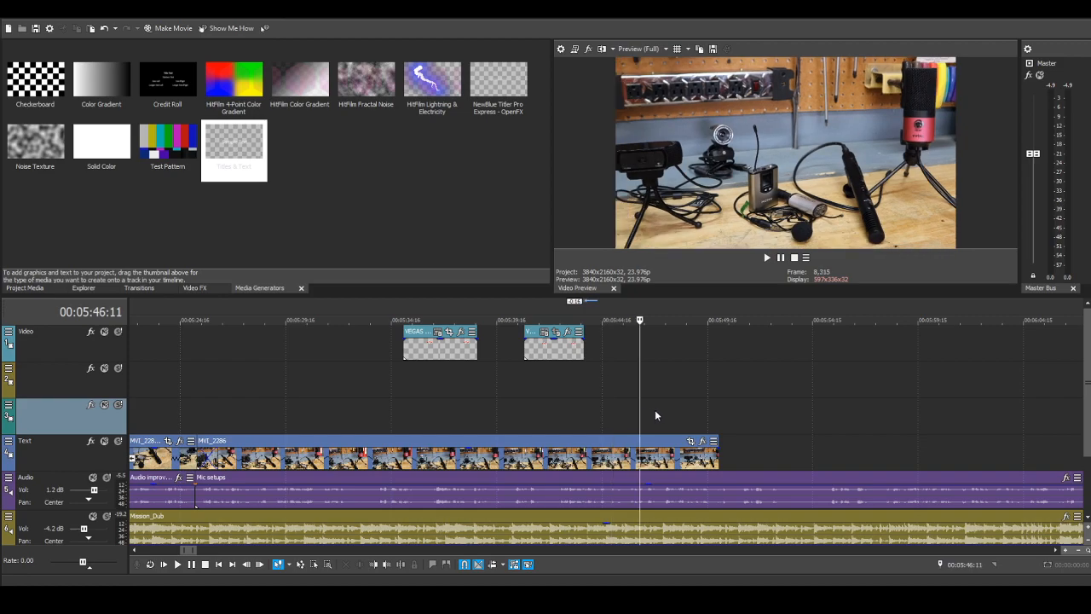
click(654, 415)
click(642, 414)
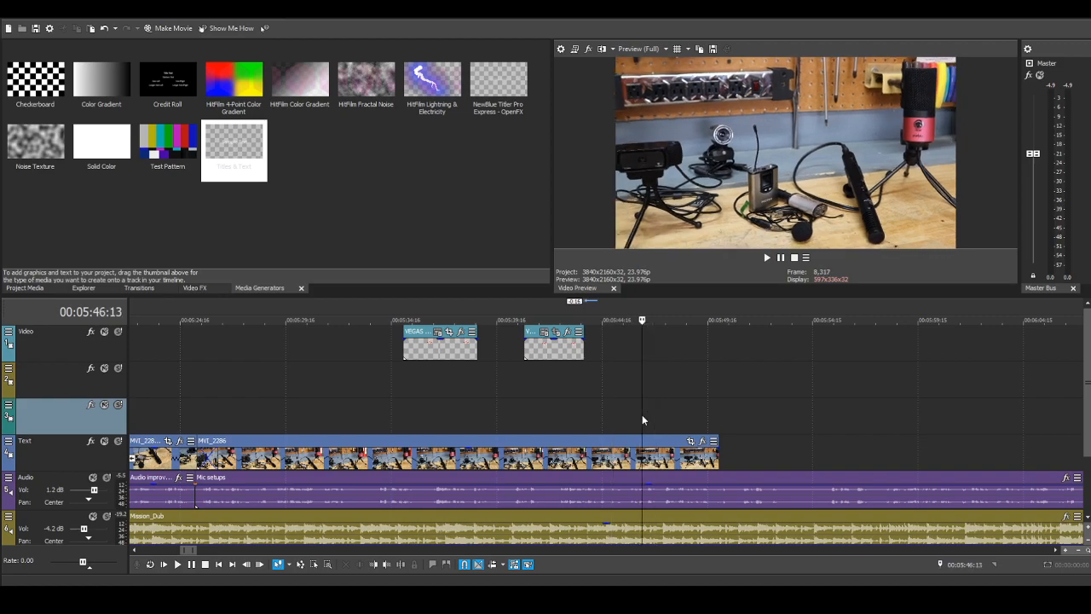
click(718, 422)
click(711, 425)
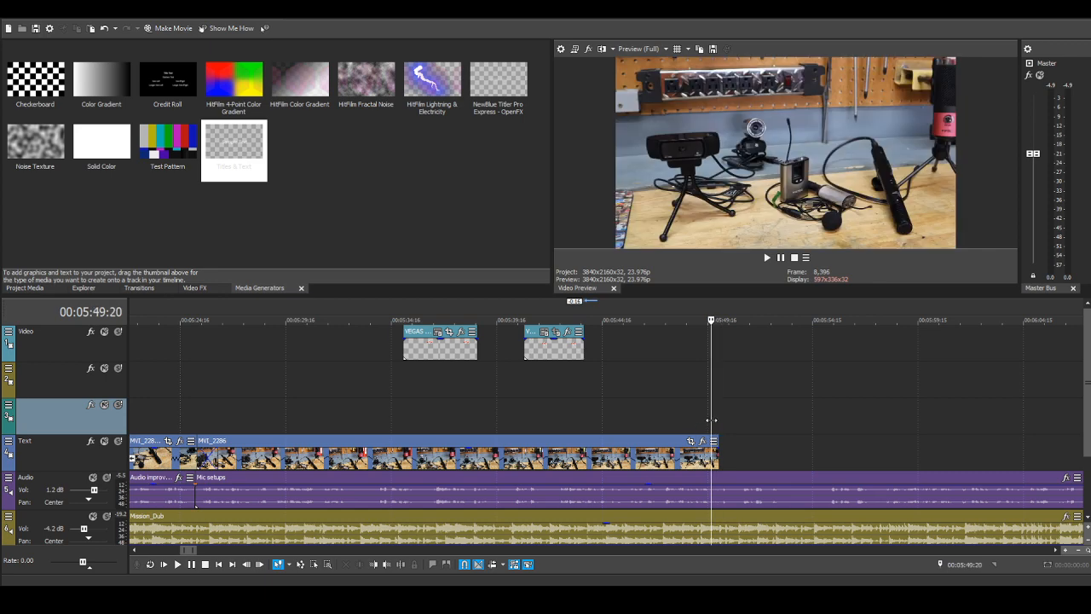
Step: Step to the last frame of MVI_2286 at 00:05:50:04 and save it as a still named Lav Mic
click(715, 425)
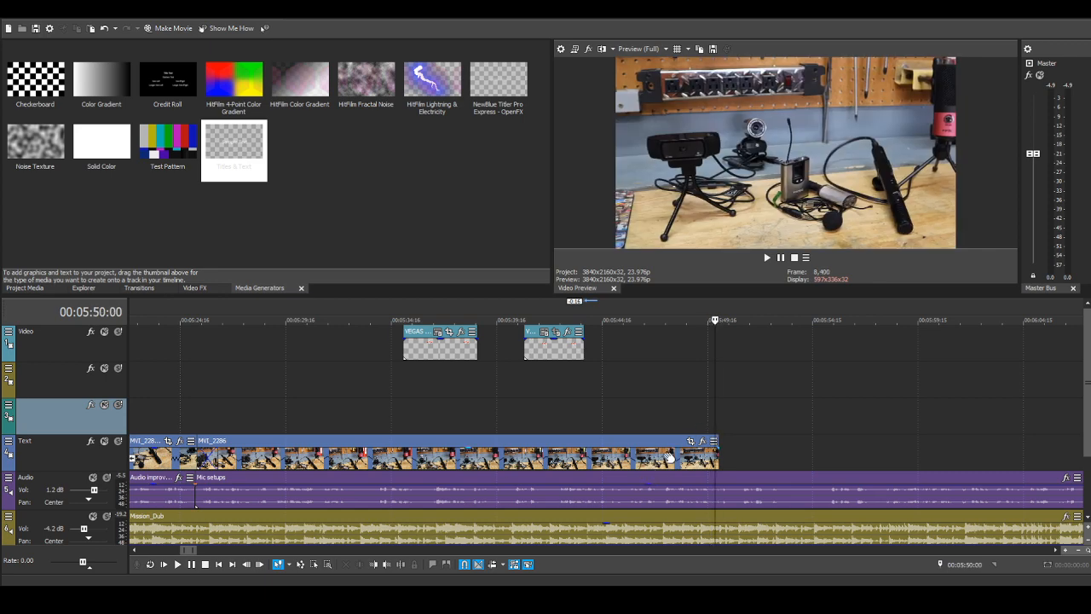
click(260, 564)
click(260, 564)
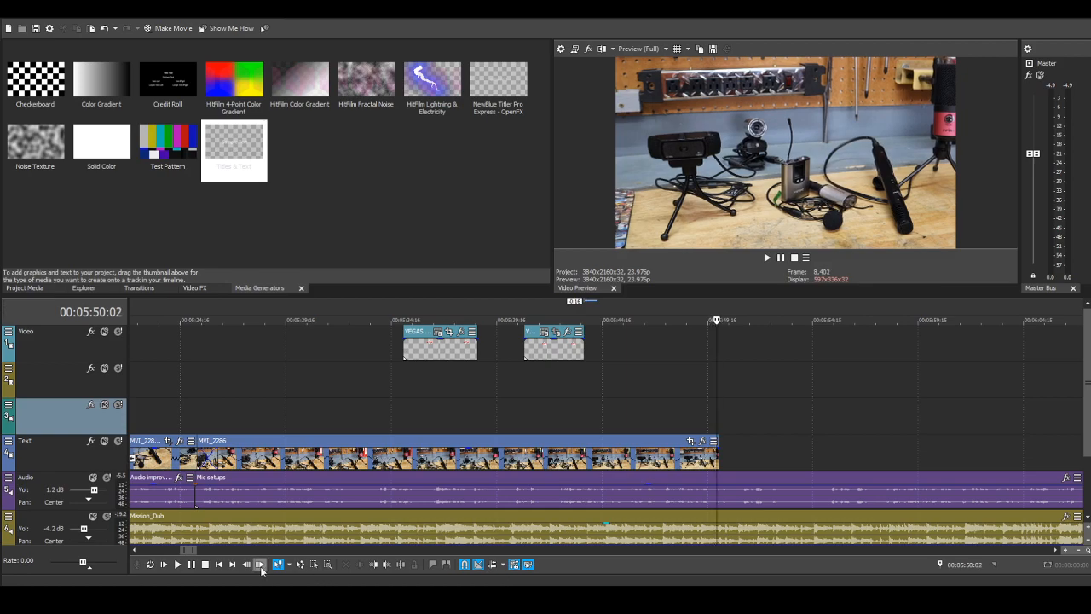
click(260, 564)
click(260, 565)
click(260, 564)
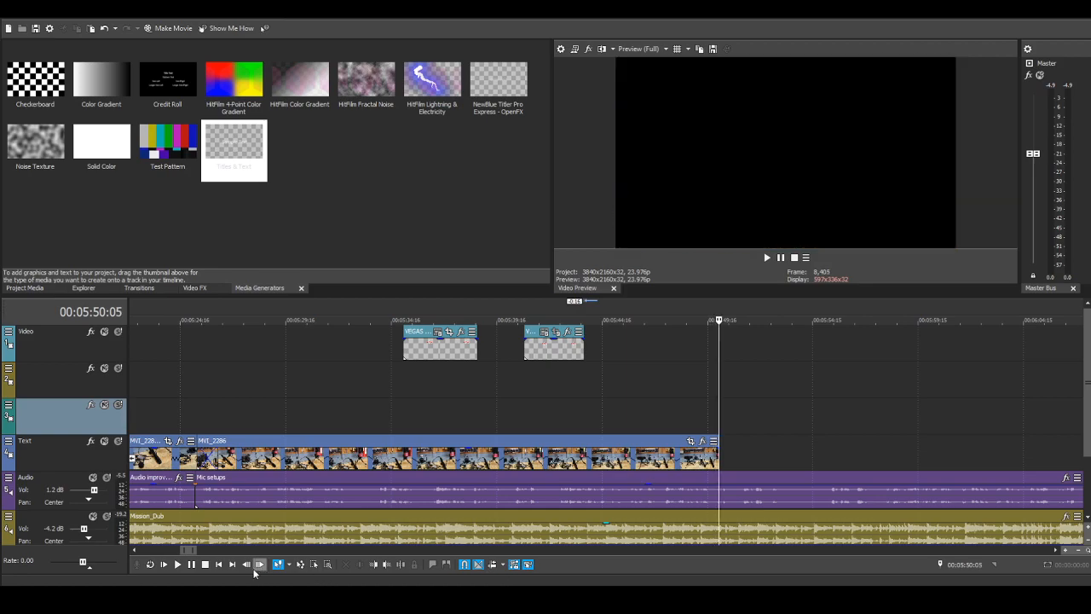
click(246, 564)
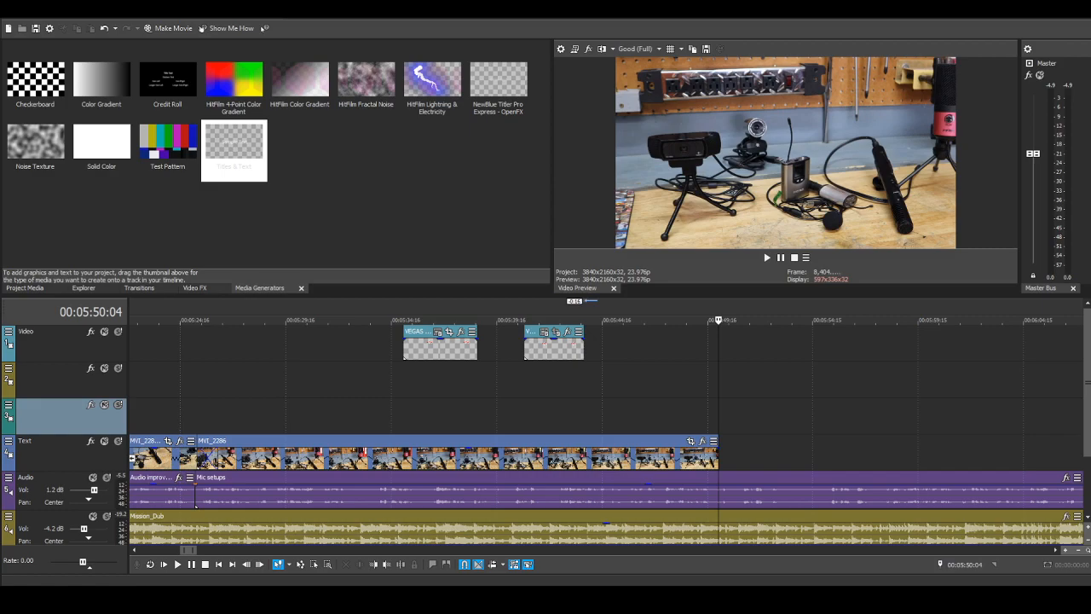
Step: Place the Lav Mic still on the second track at 00:05:50:05, directly after MVI_2286, and lengthen its end by about 18:18
click(25, 287)
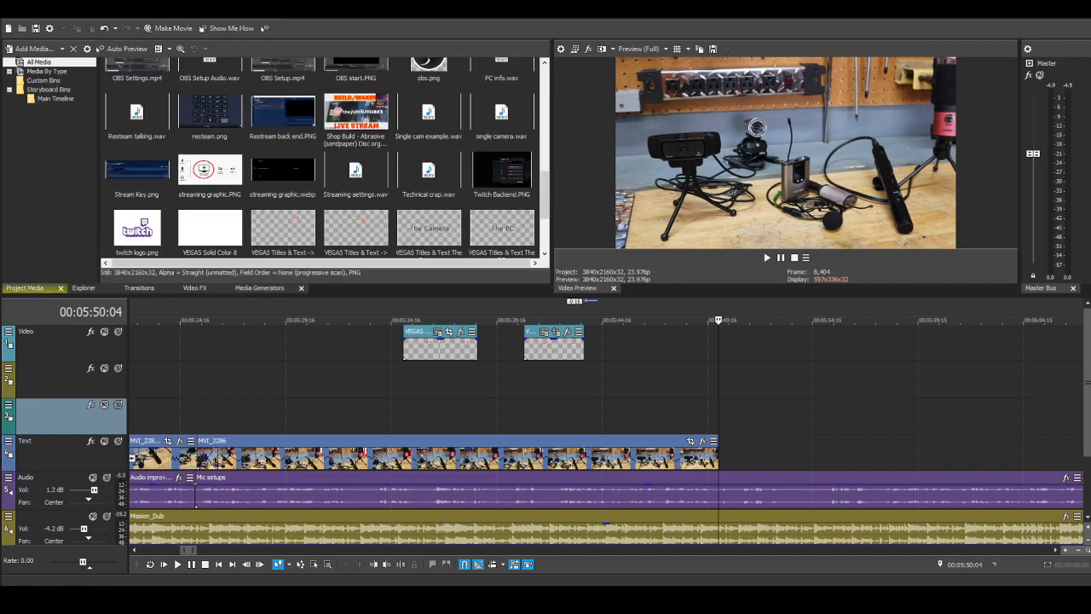
click(737, 381)
click(718, 381)
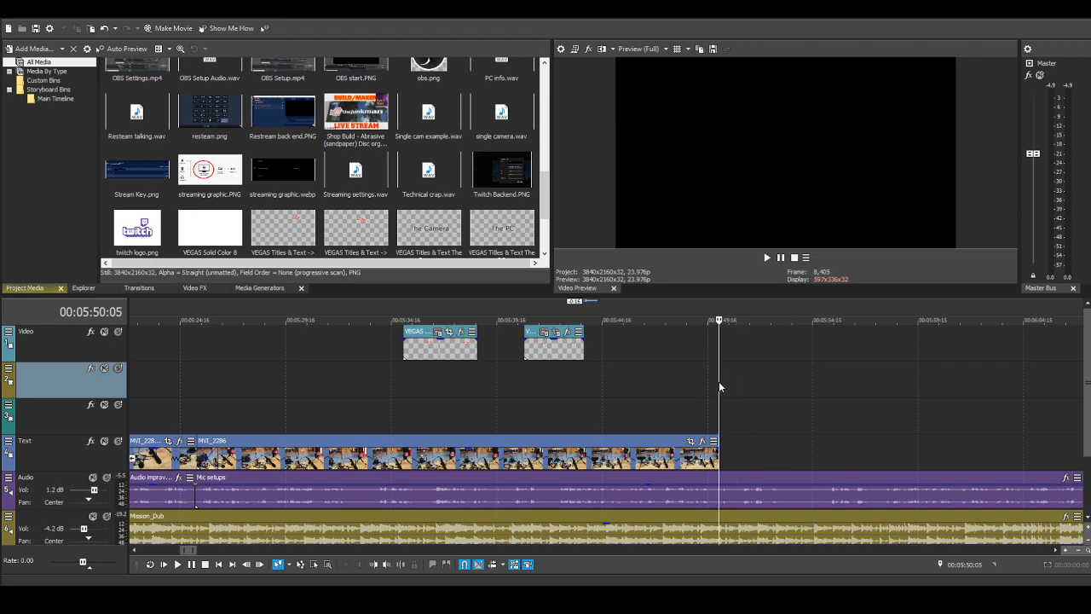
scroll(505, 399, down, 3)
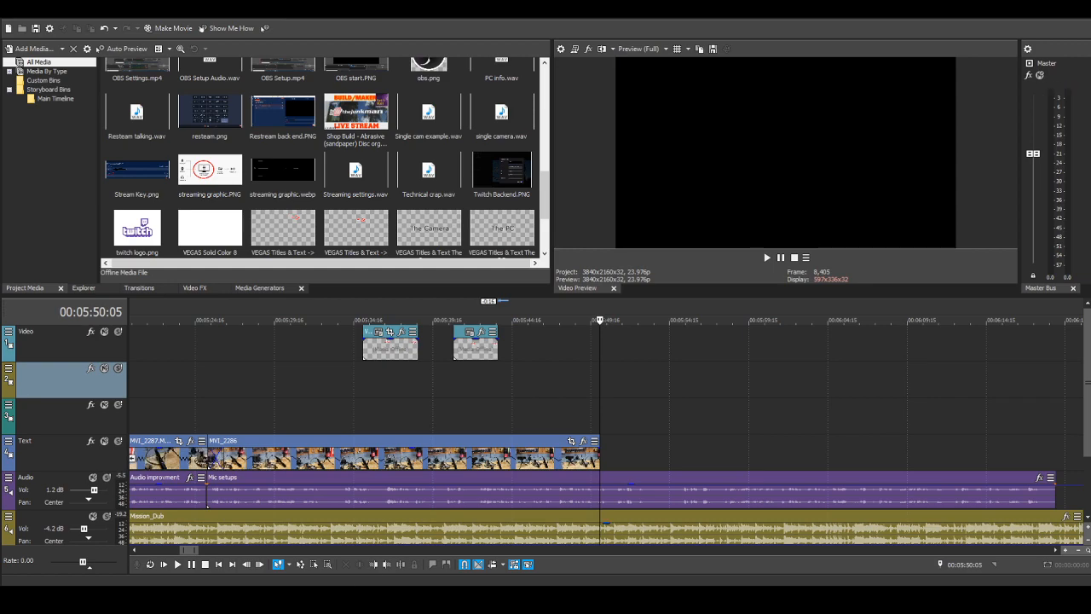
drag(629, 416, 624, 372)
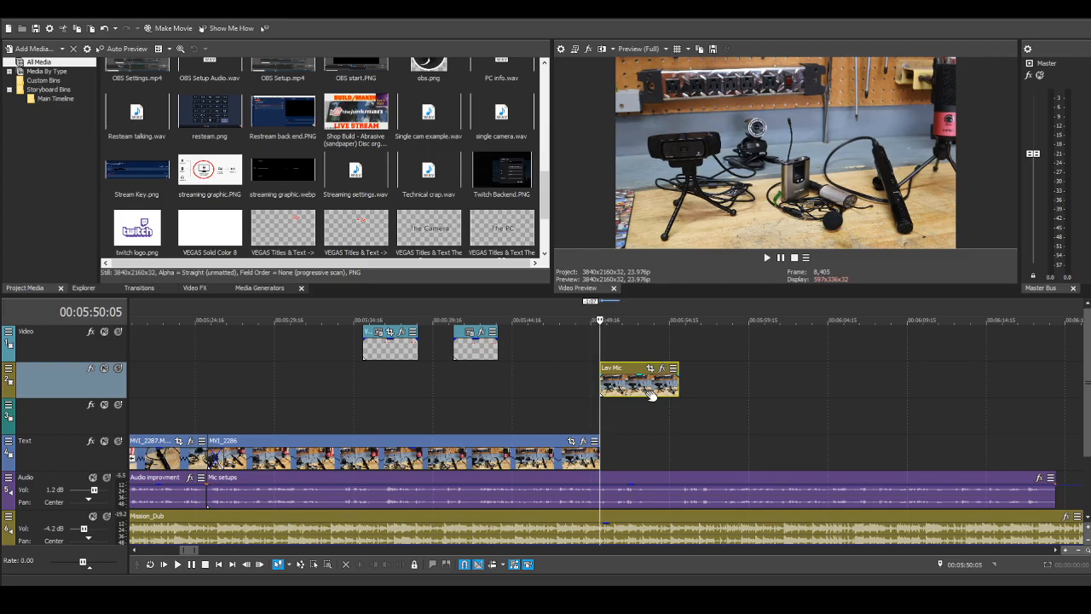
drag(682, 369, 978, 390)
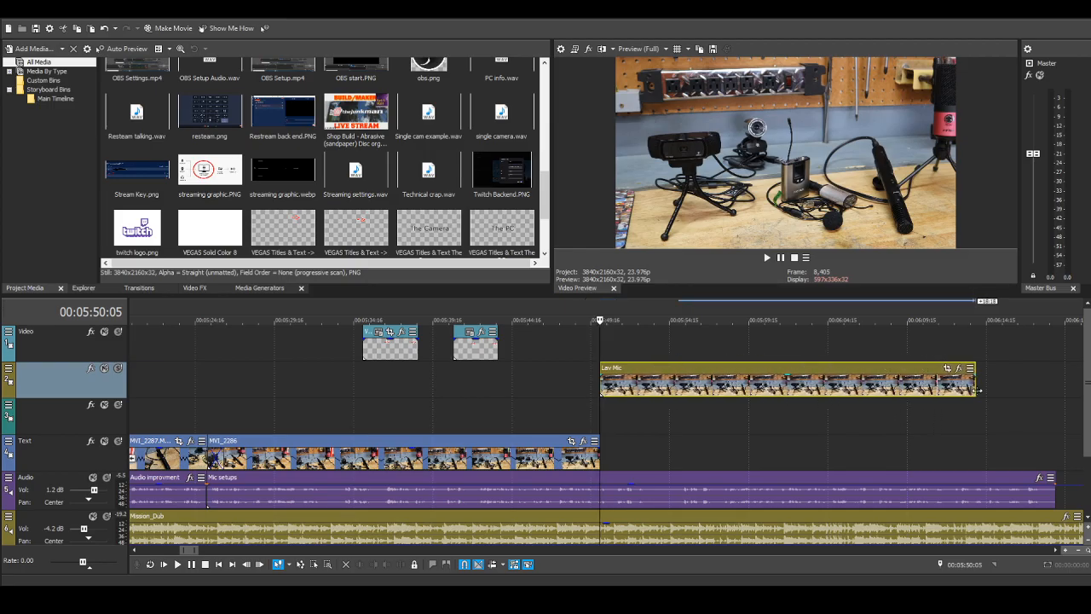
click(480, 347)
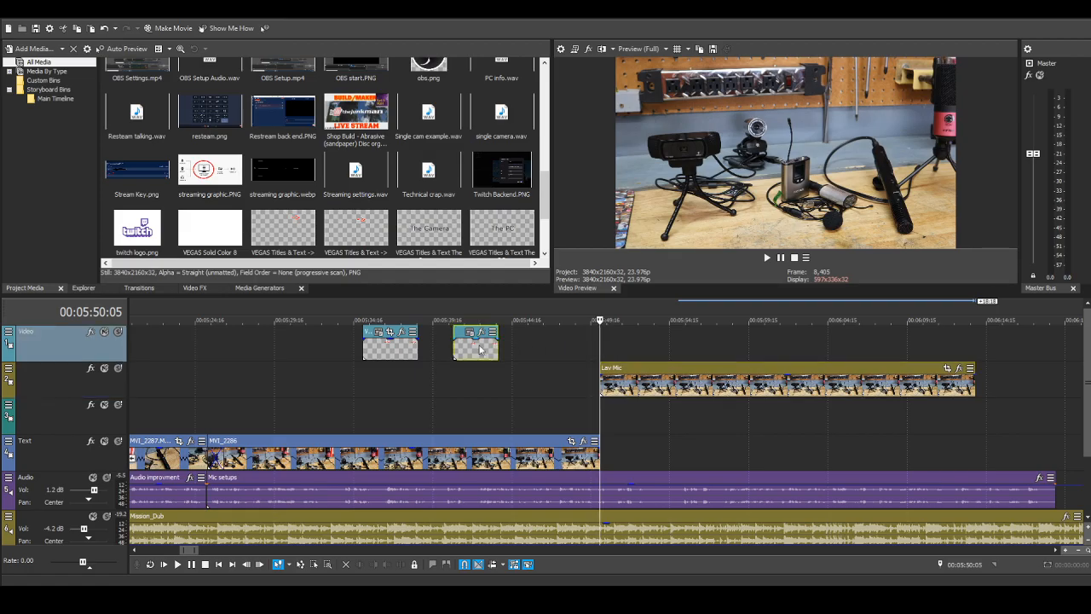
key(ctrl+c)
click(632, 350)
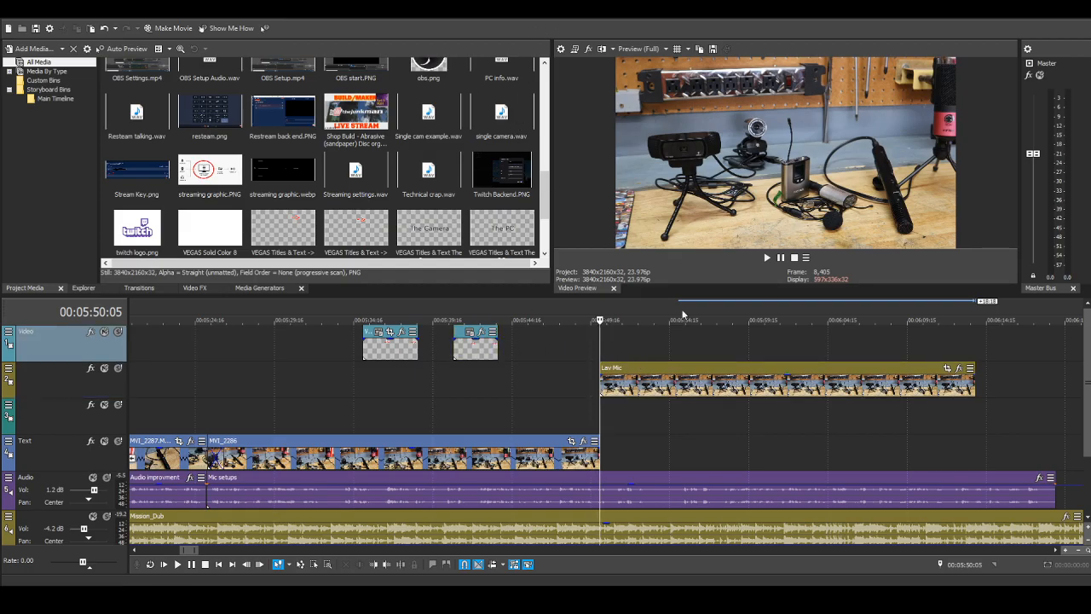
key(ctrl+v)
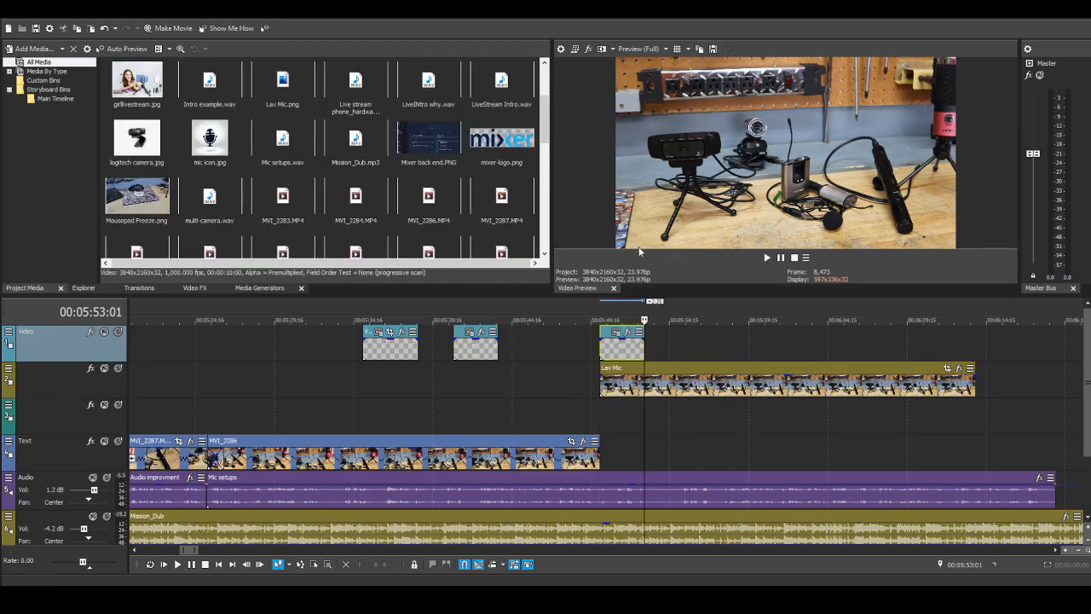
click(597, 344)
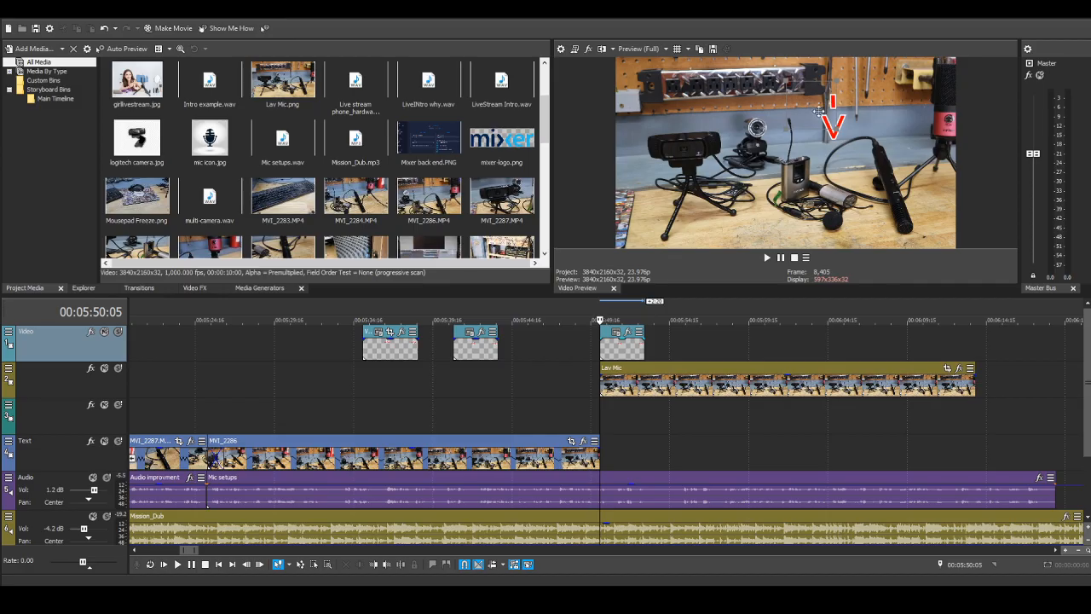
drag(819, 111, 777, 110)
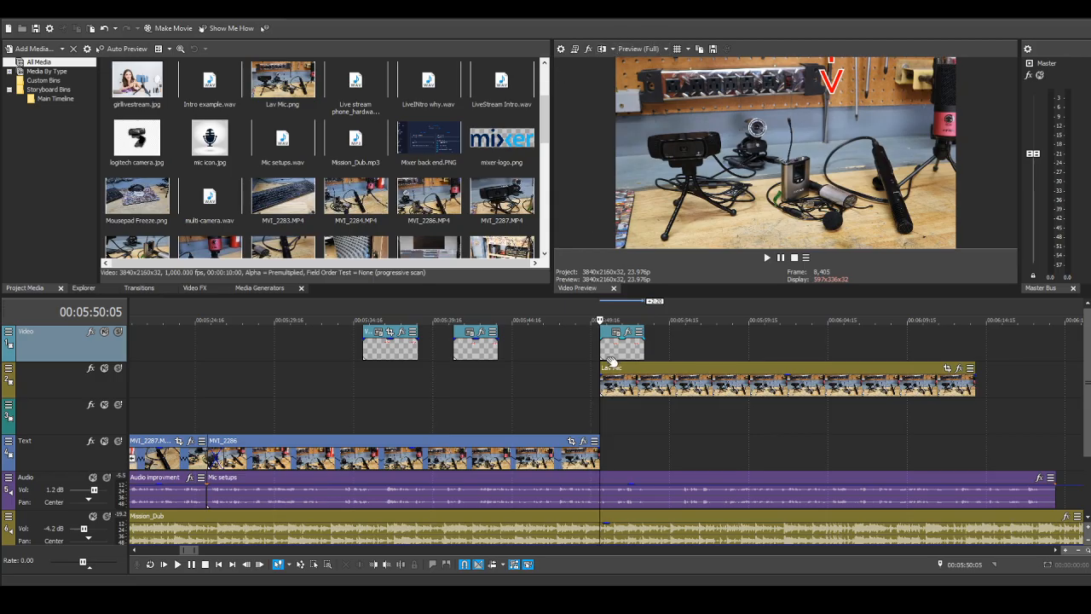
click(614, 353)
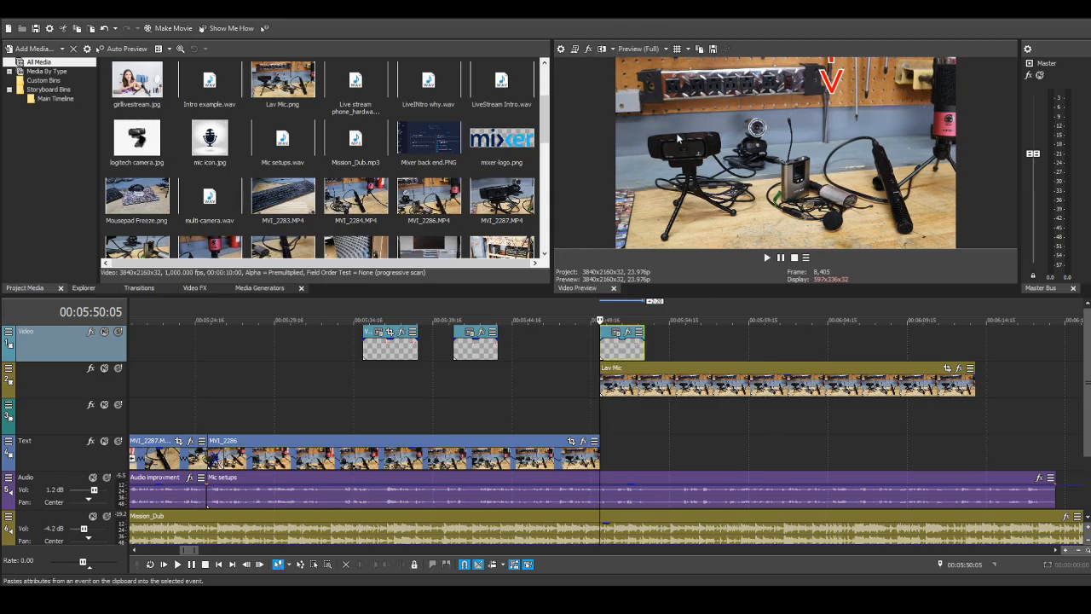
key(Delete)
Step: Copy the right-pointing arrow title to 00:05:50:05 on the first track and reposition its arrow to point at the lavalier mic's transmitter pack
click(391, 348)
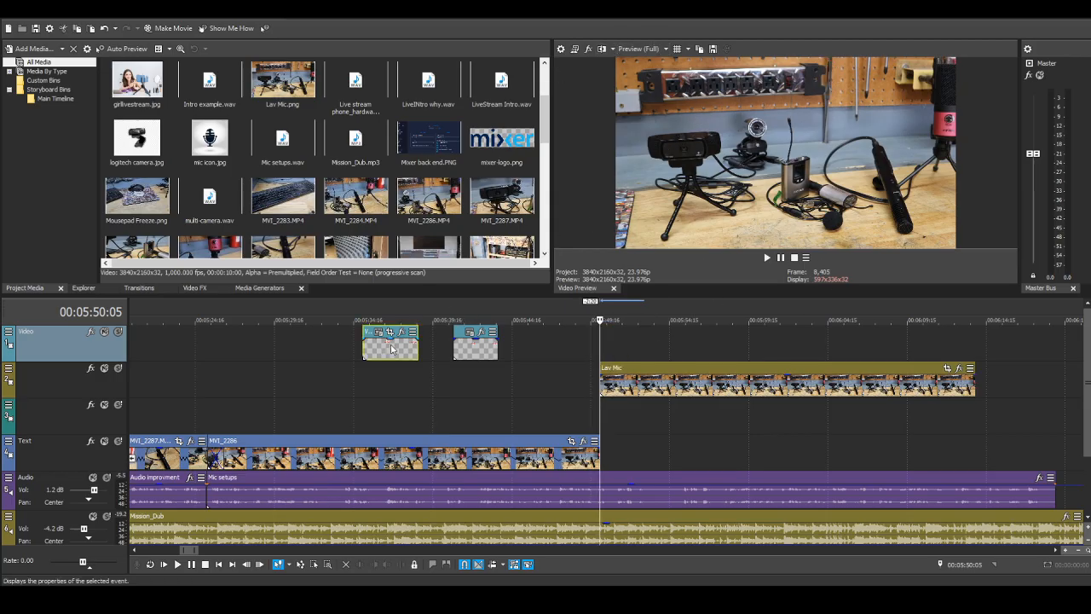
click(621, 347)
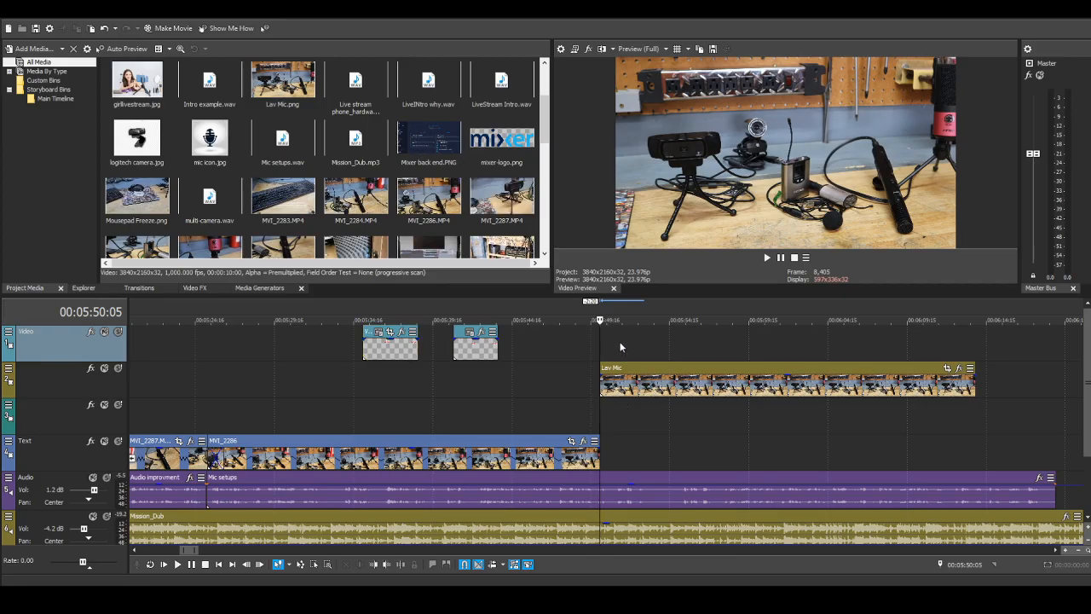
key(ctrl+v)
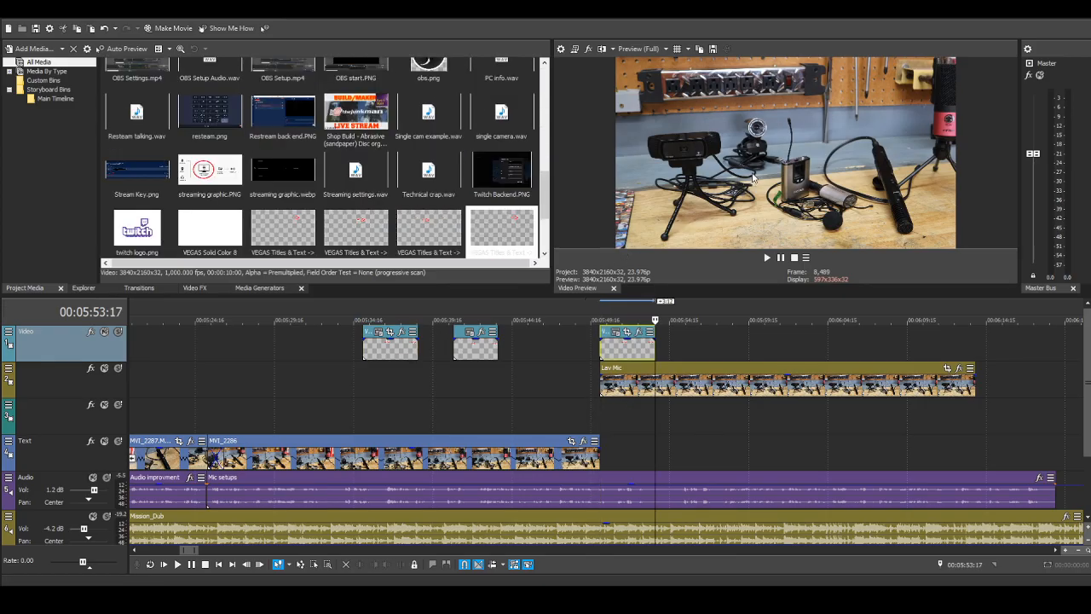
click(599, 352)
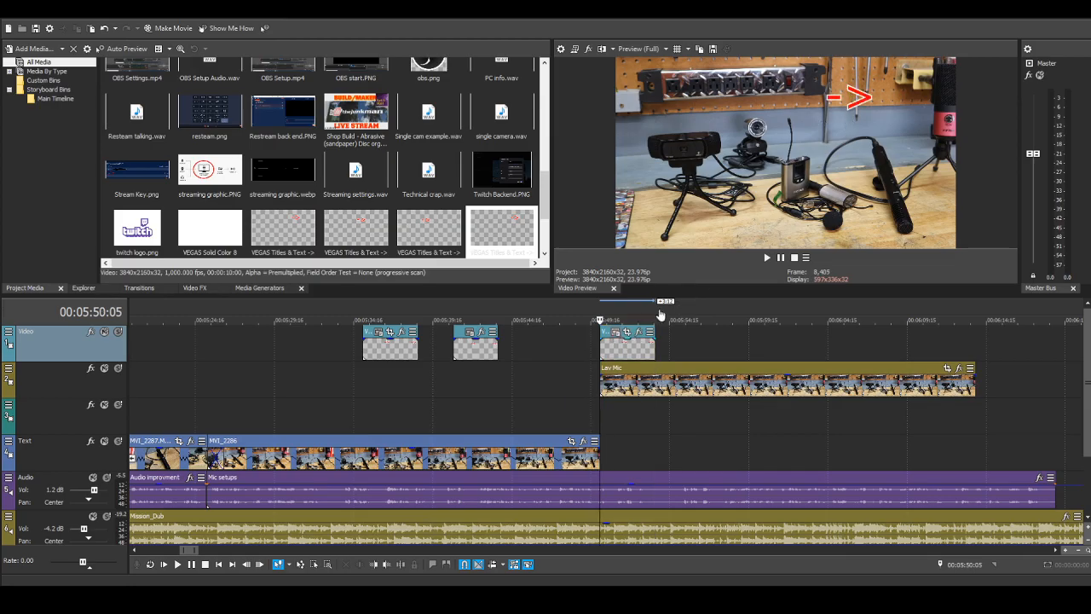
drag(838, 104, 746, 183)
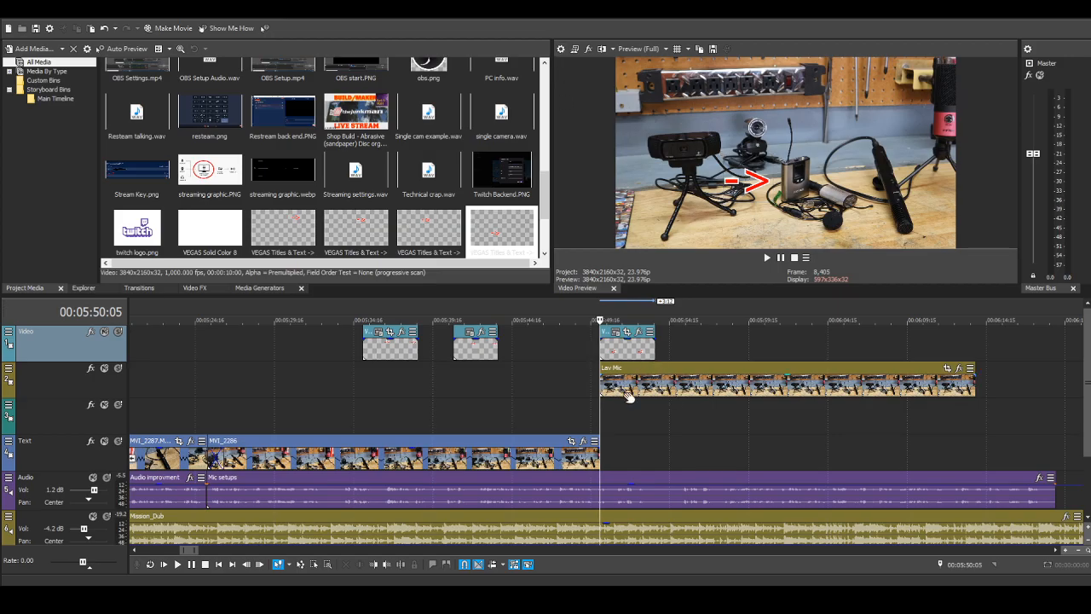
Step: Play back the transition from MVI_2286 into the Lav Mic still from 00:05:48:15 and stop
click(574, 388)
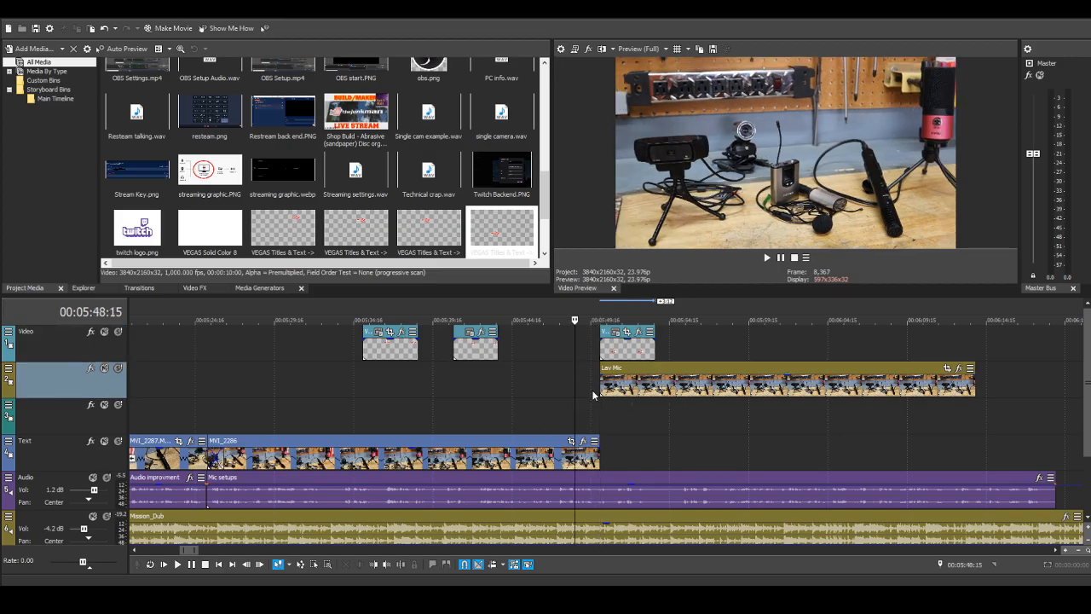
click(177, 564)
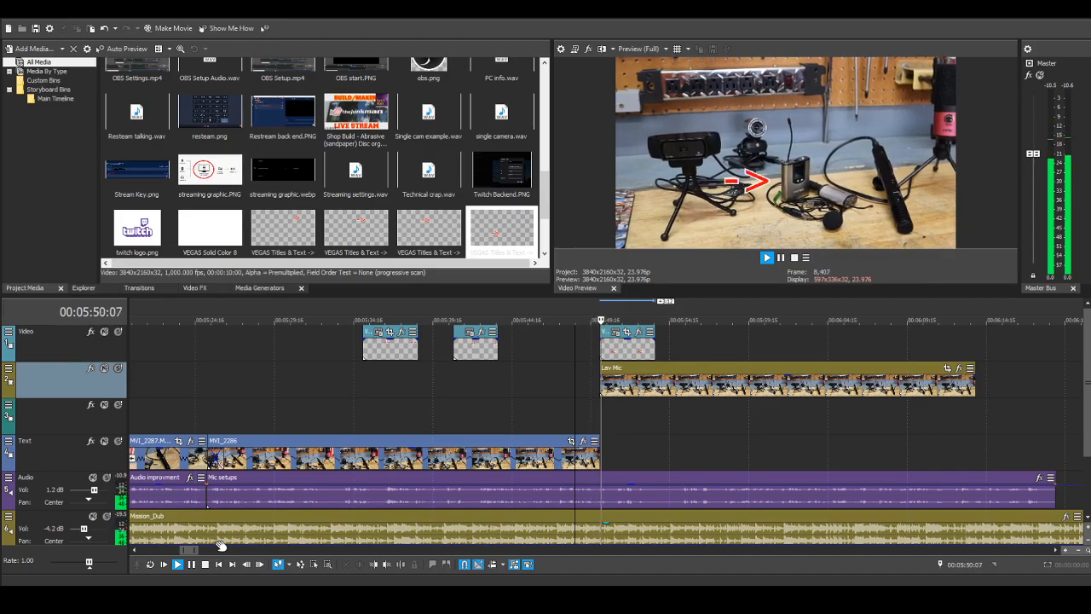
scroll(673, 408, down, 3)
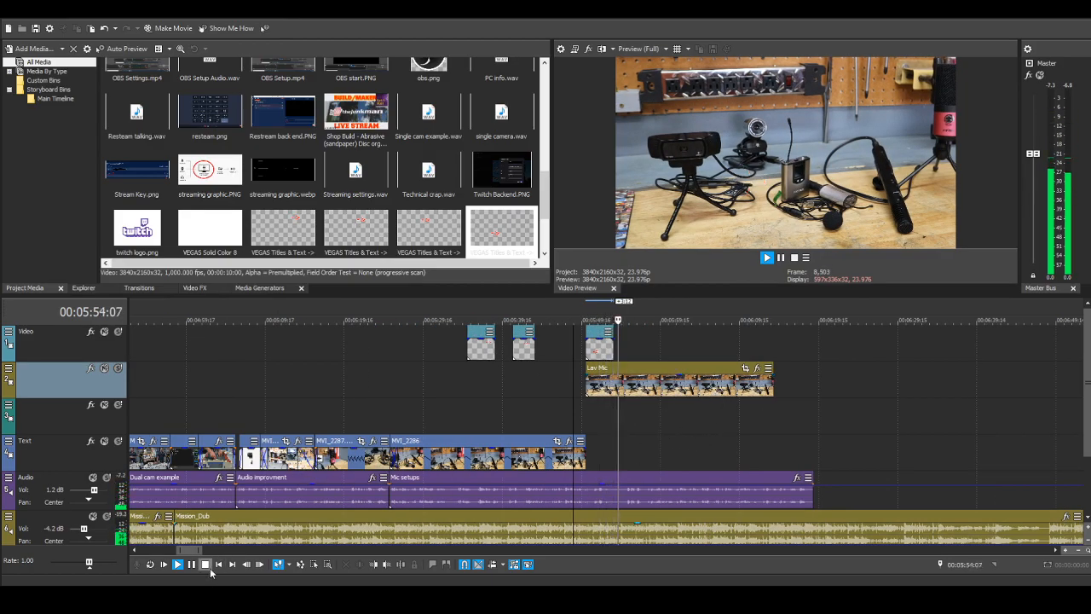
key(space)
Step: Shift the Lav Mic still onto the third track and its arrow title later, and extend the end of MVI_2286 to about 00:05:53:17
click(654, 368)
mouse_move(655, 369)
mouse_down()
mouse_move(712, 331)
mouse_move(676, 372)
mouse_move(673, 408)
mouse_up()
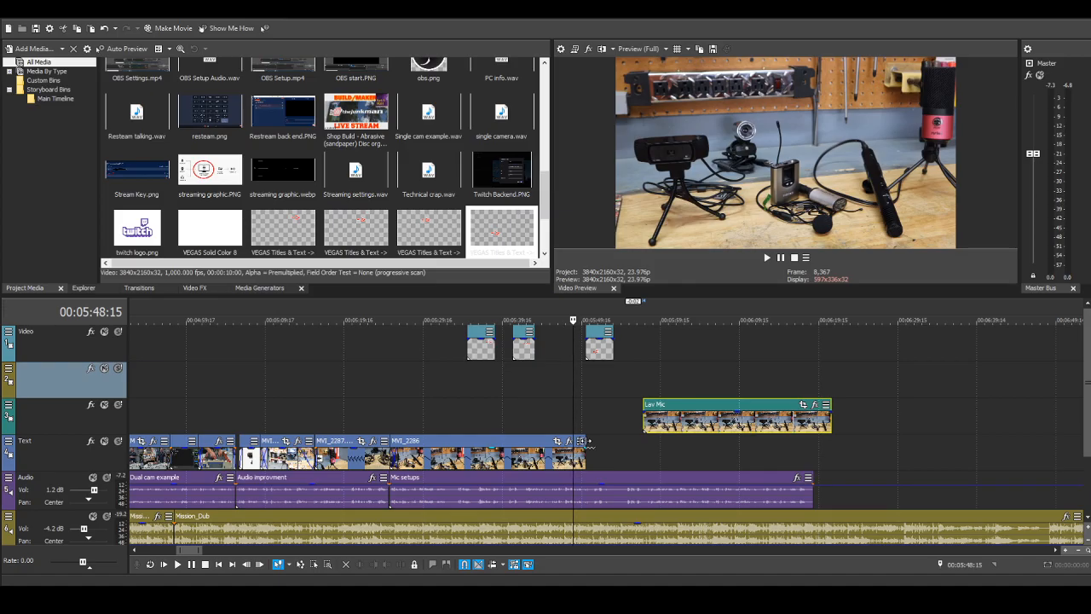
click(588, 440)
drag(588, 441, 612, 437)
drag(597, 338, 688, 338)
Step: Split the Mic setups audio at 00:05:54:09 and slide its second part earlier to overlap the first by about 1:11
click(622, 503)
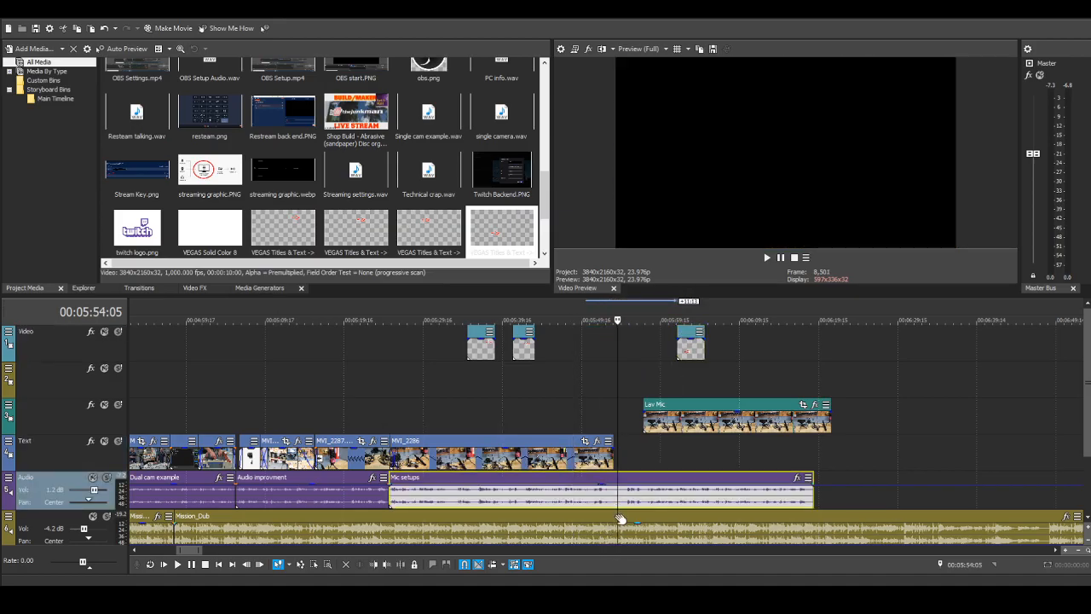
click(177, 563)
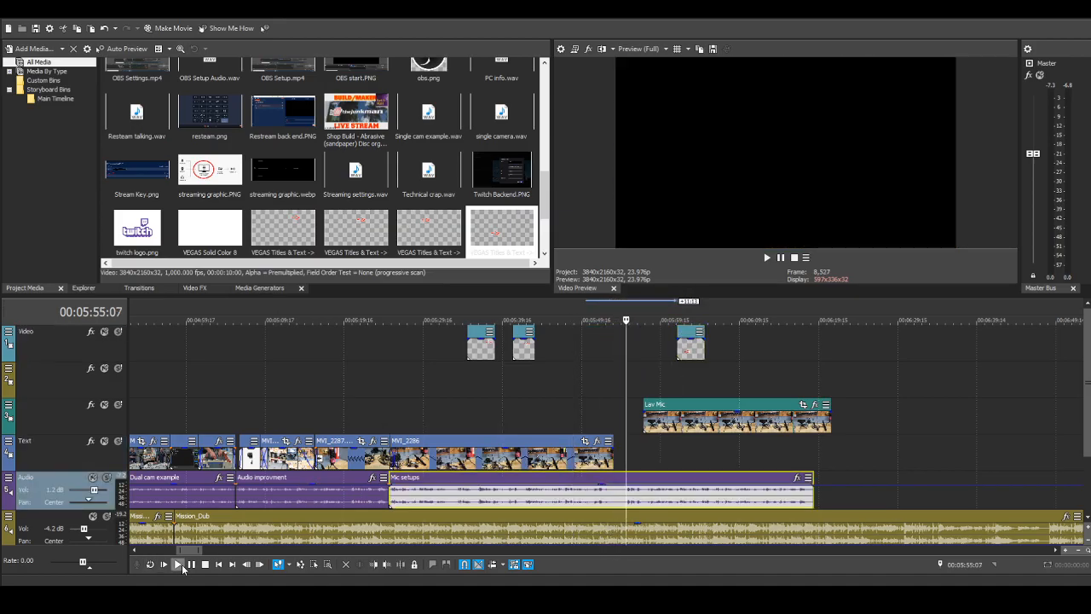
click(624, 478)
click(617, 482)
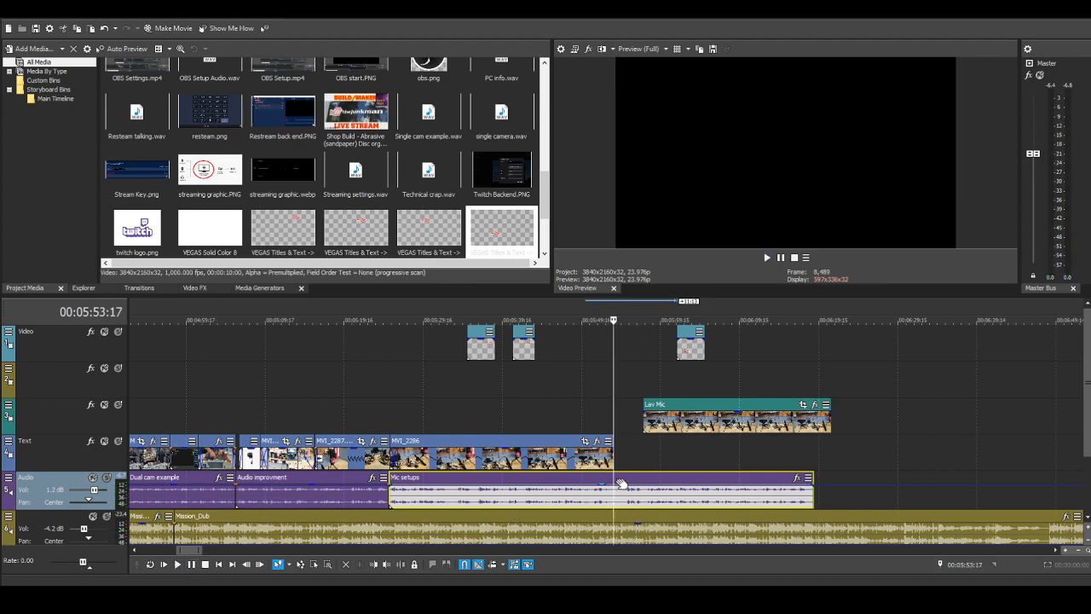
click(619, 482)
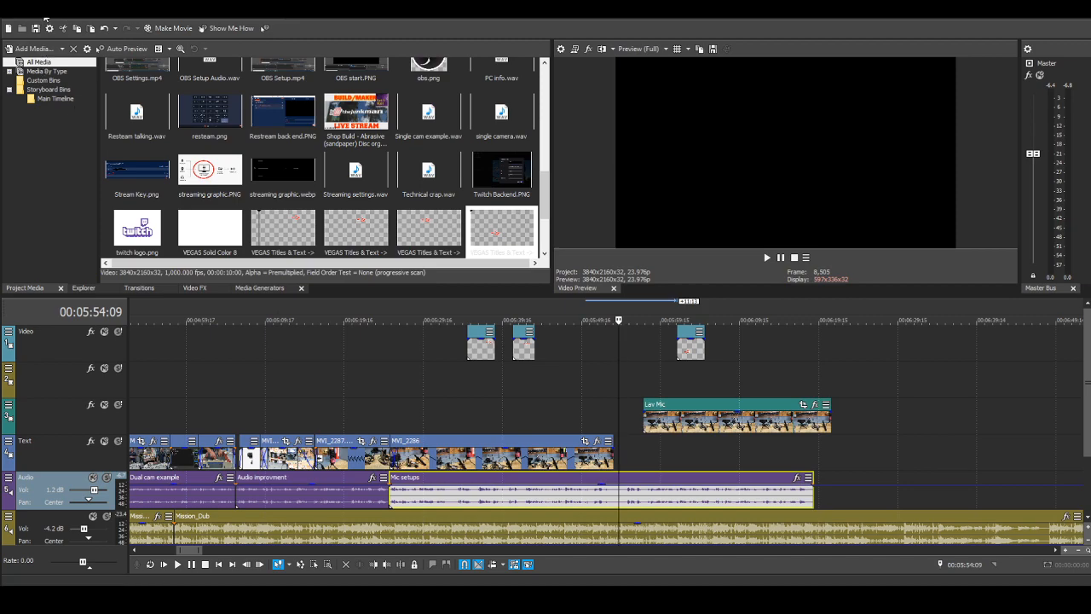
key(s)
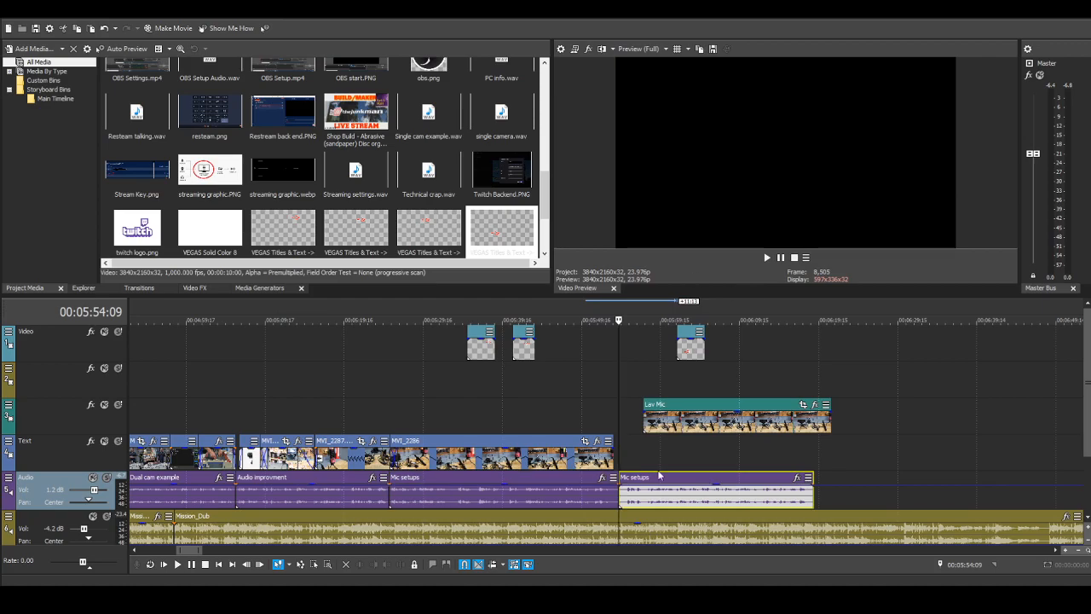
scroll(620, 490, up, 5)
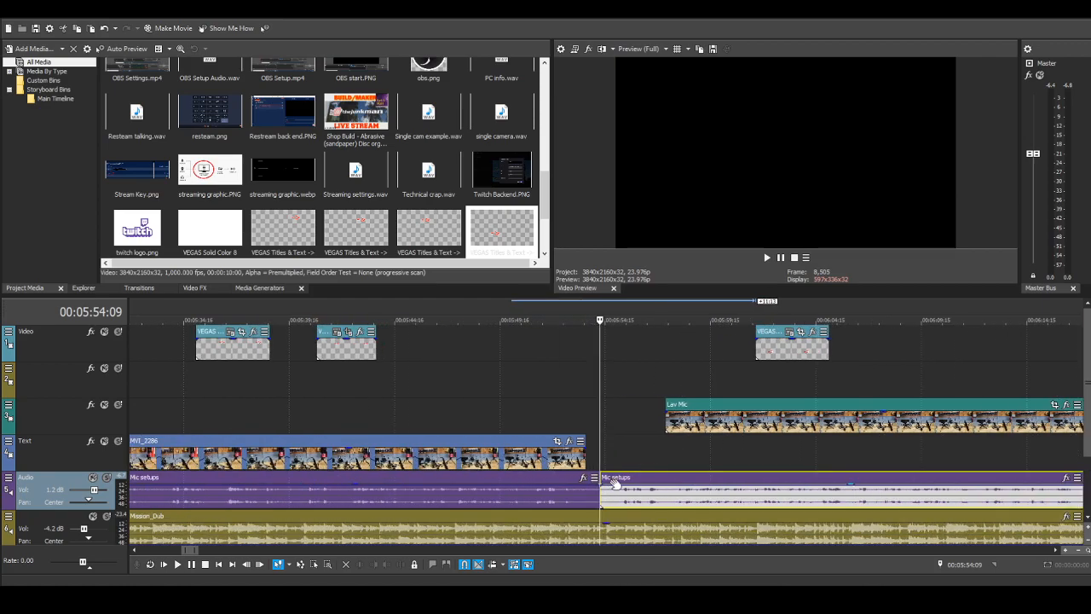
drag(600, 480, 571, 479)
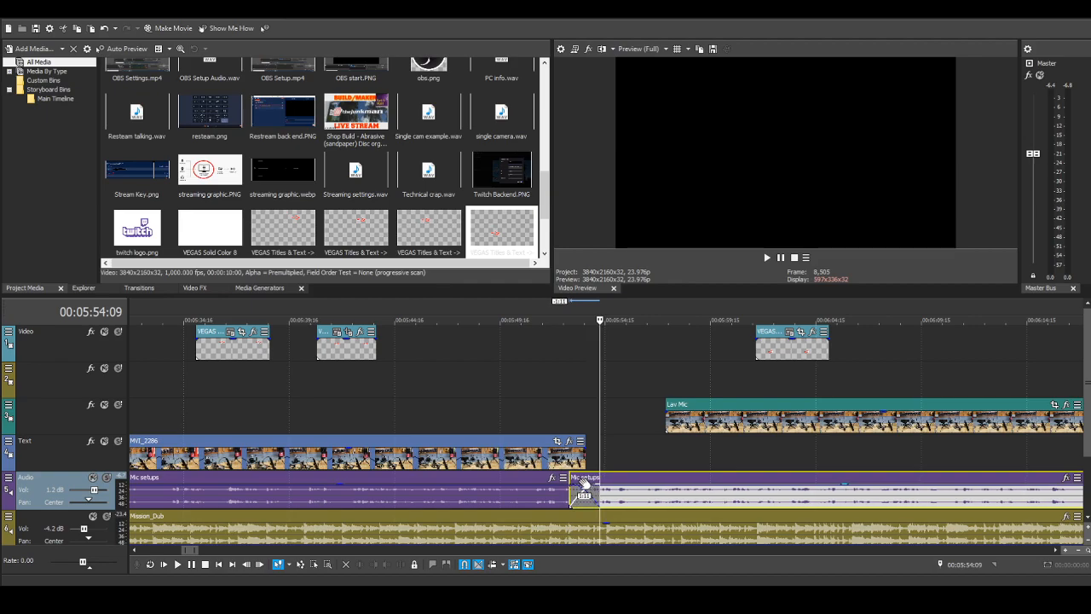
Step: Move the Lav Mic still to start directly after MVI_2286 and its arrow title to start at 00:05:54:09
drag(729, 404, 664, 416)
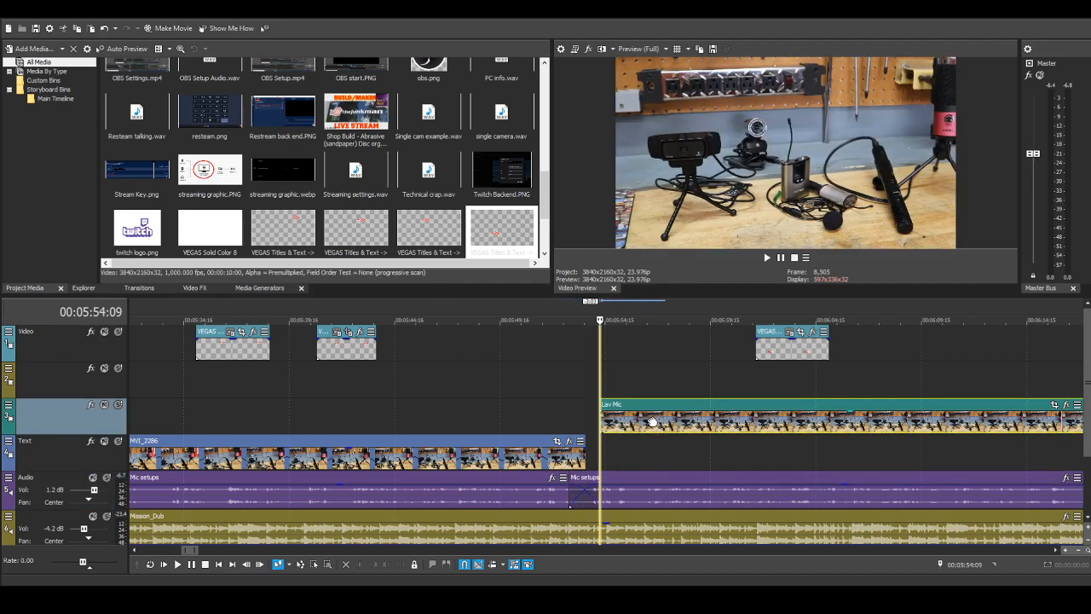
drag(763, 337, 612, 338)
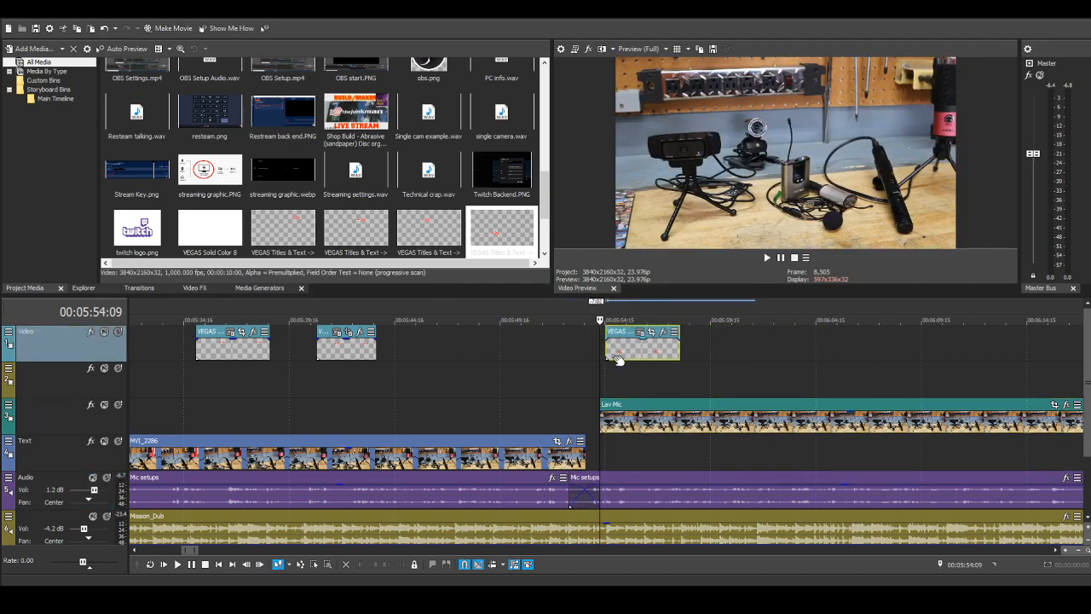
drag(615, 407, 601, 407)
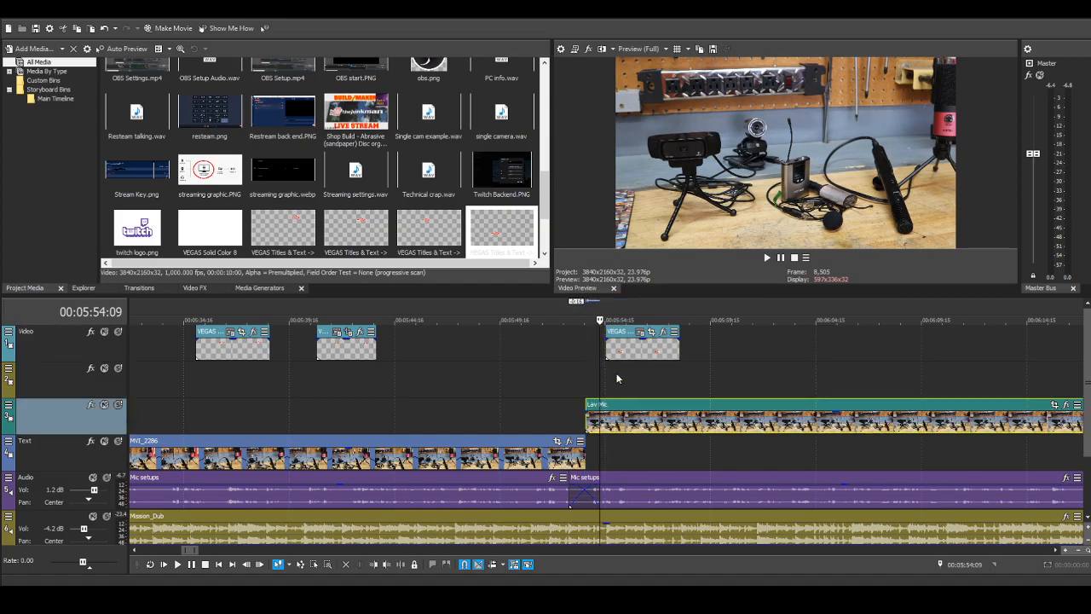
drag(626, 333, 623, 334)
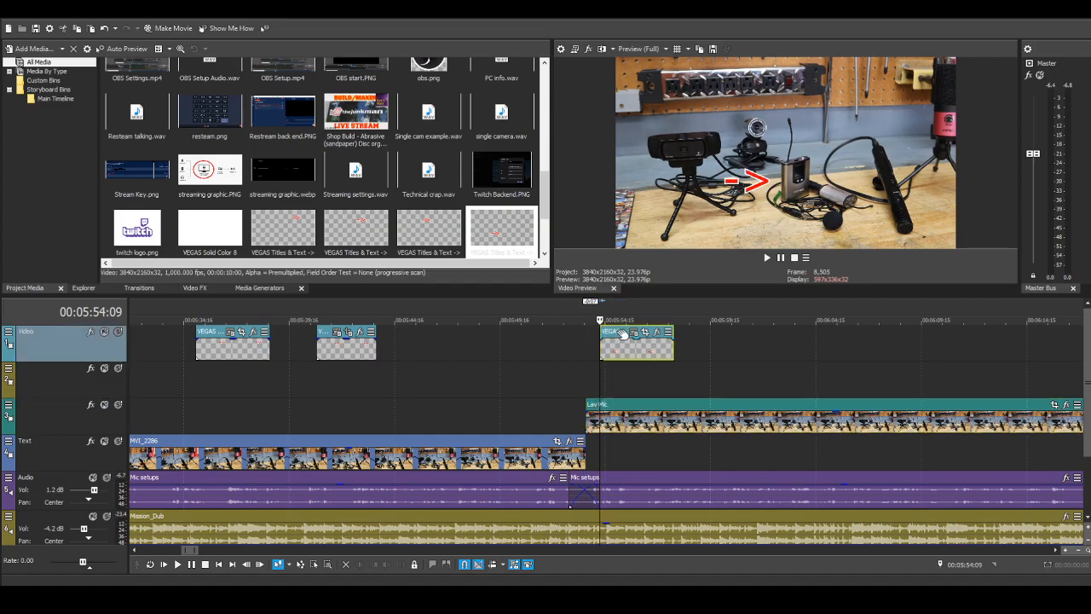
Step: Play back the reworked Lav Mic section from 00:05:49:15 to about 00:06:06:17 and pause
click(500, 356)
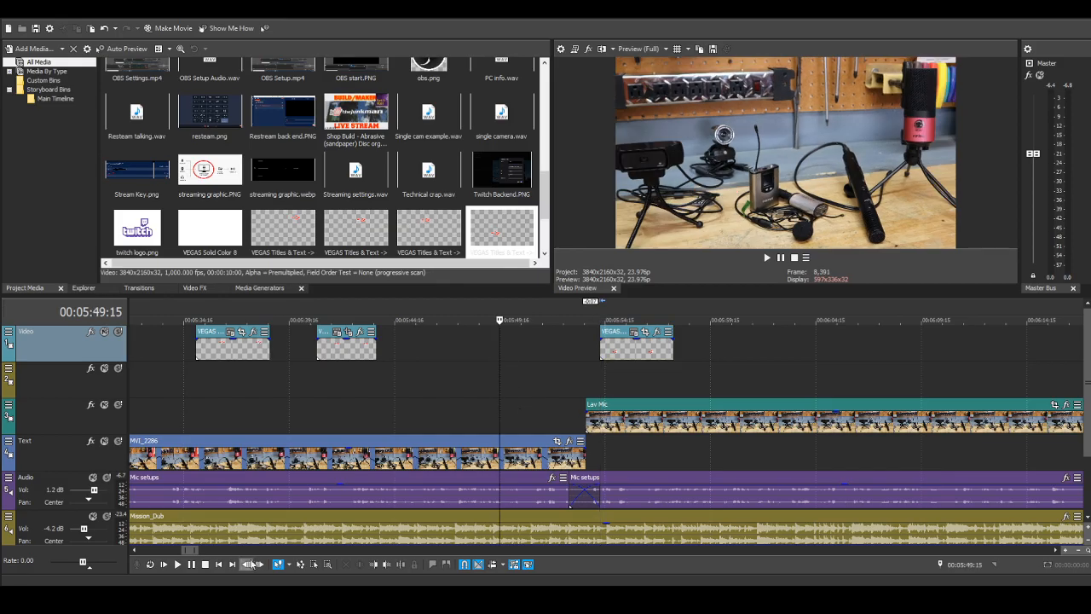
click(177, 564)
scroll(238, 505, down, 2)
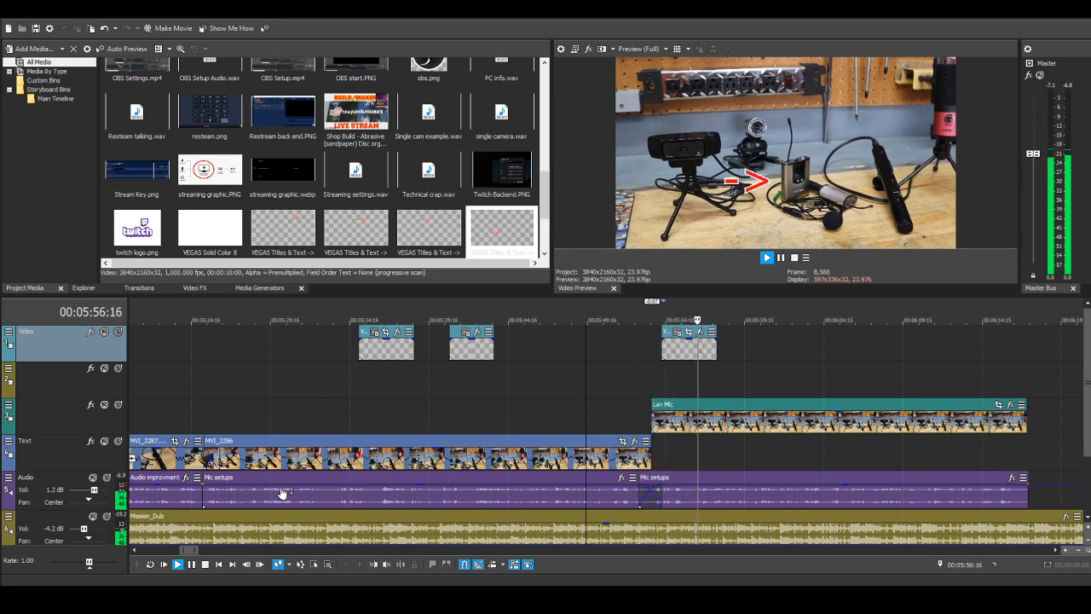
scroll(742, 454, down, 2)
scroll(781, 420, down, 1)
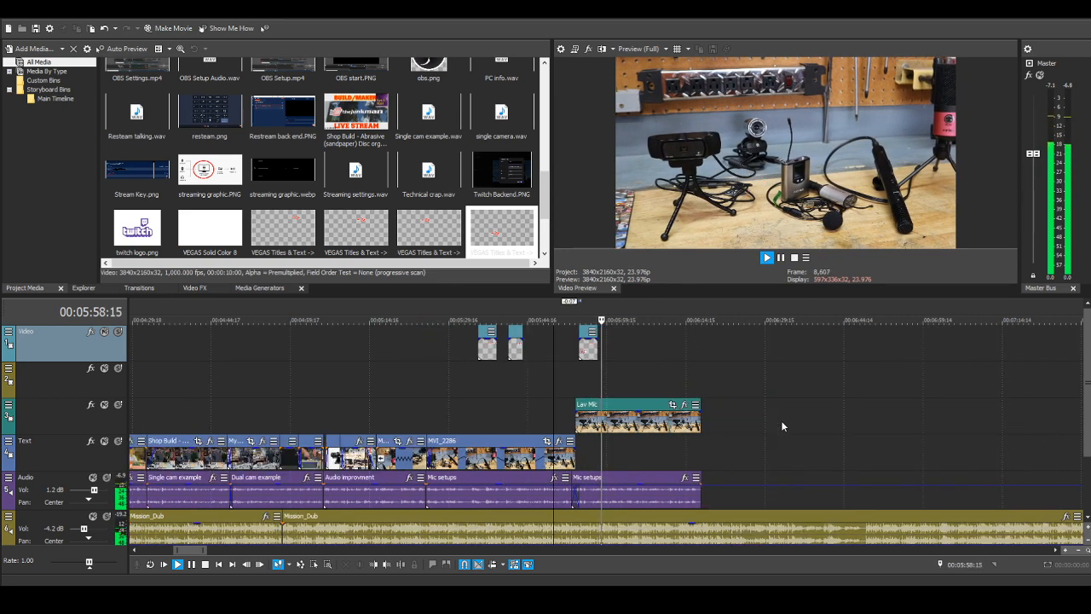
scroll(773, 424, down, 1)
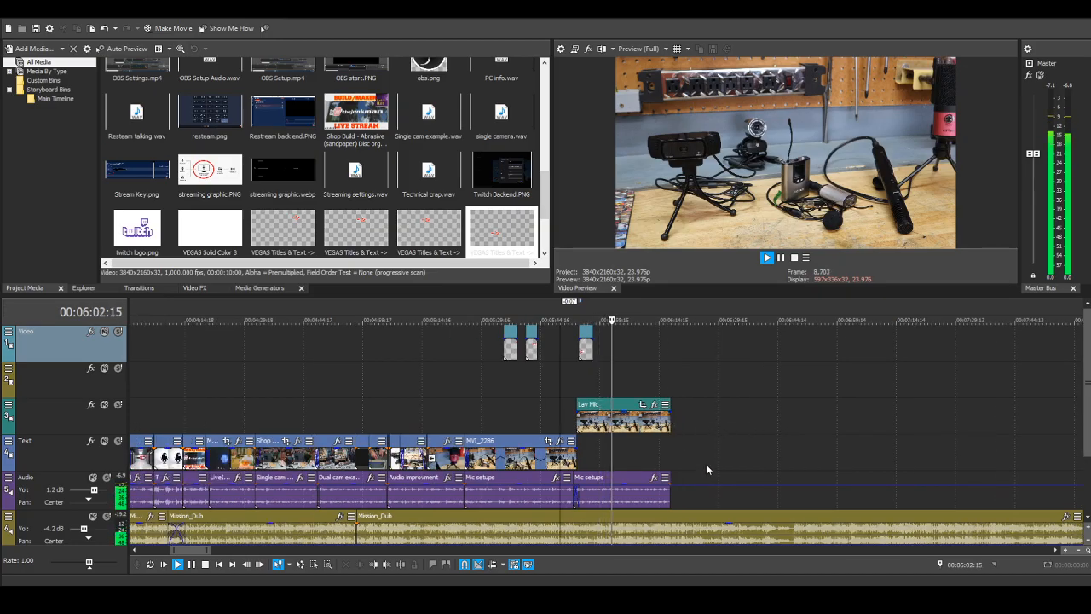
scroll(711, 460, down, 3)
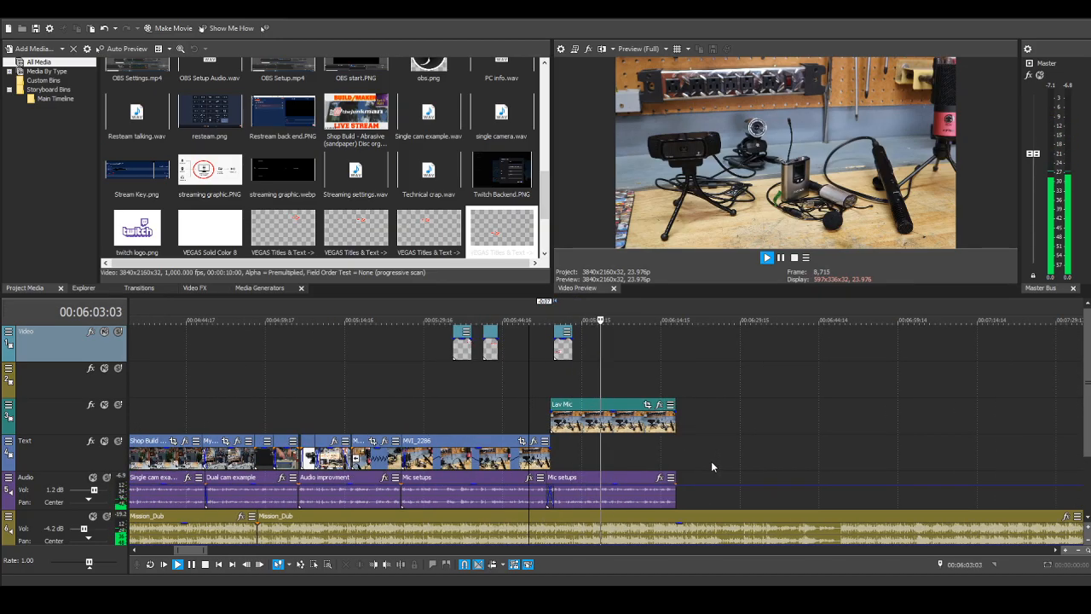
click(191, 565)
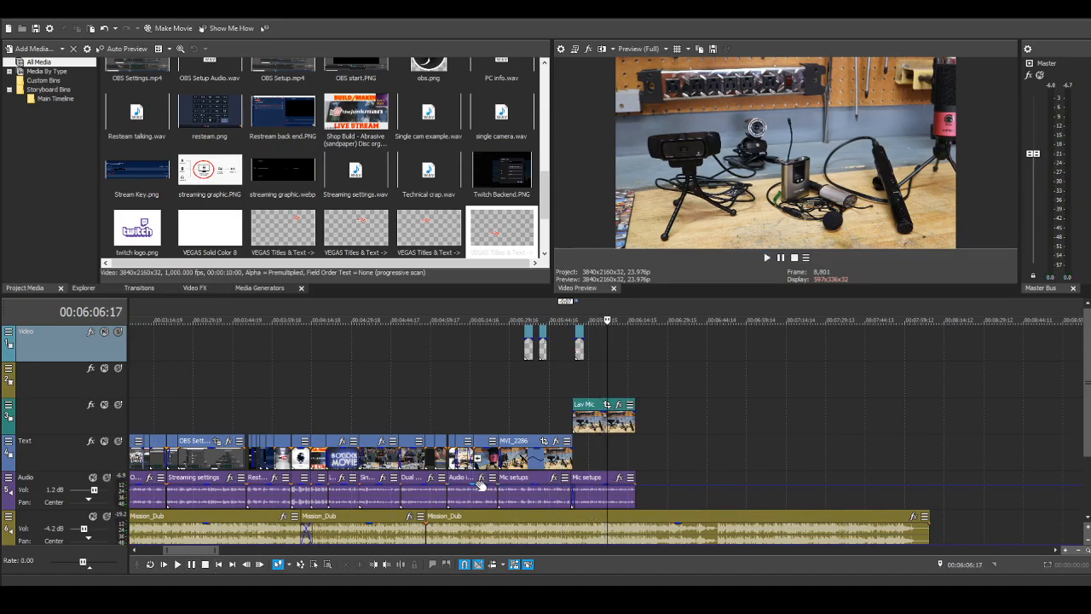
scroll(558, 467, down, 4)
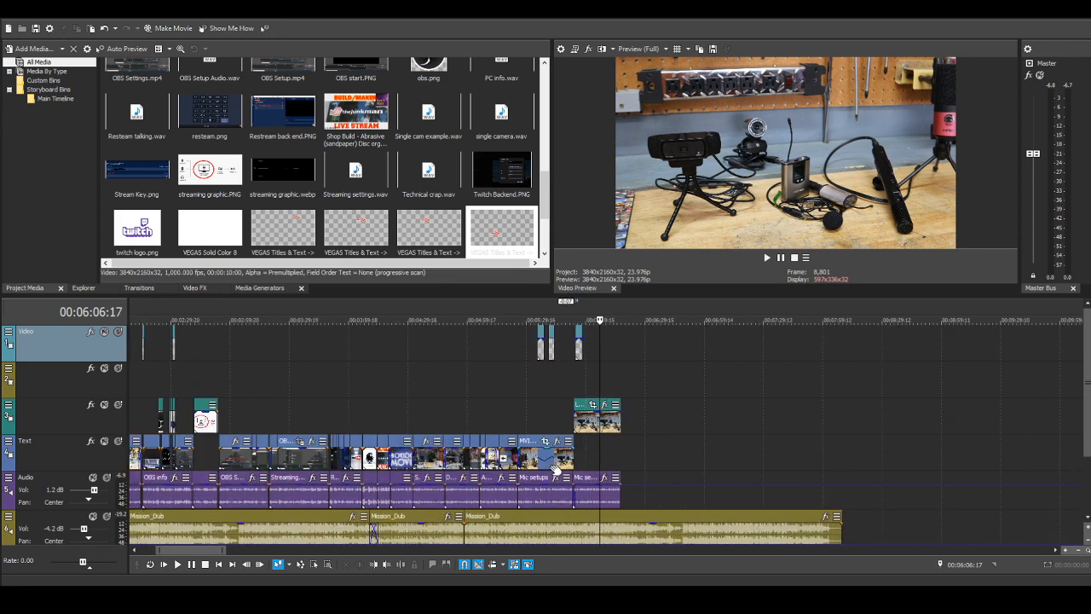
scroll(558, 468, up, 4)
click(290, 394)
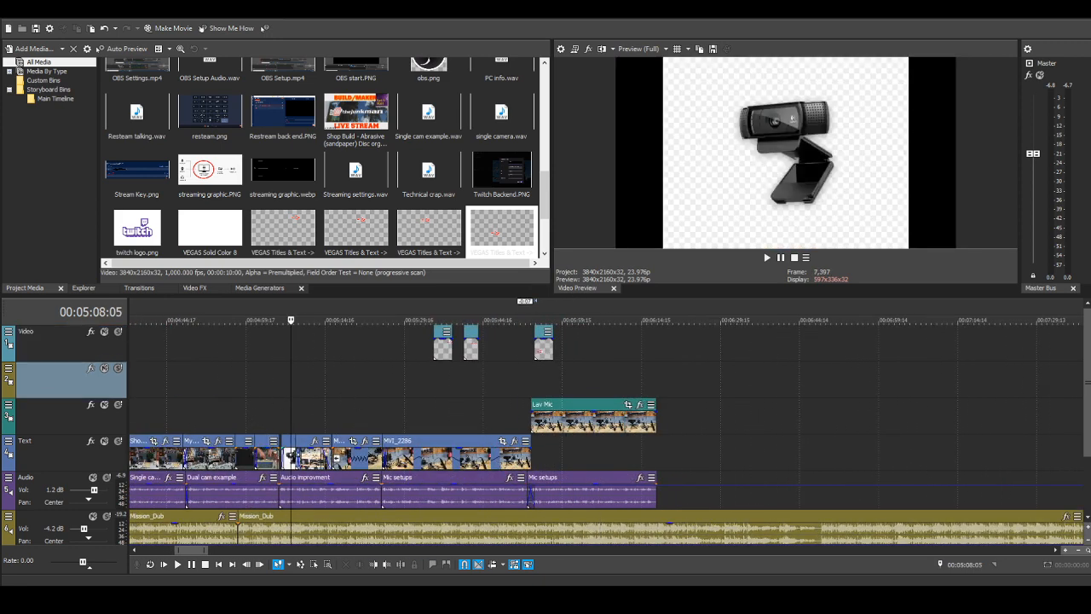
scroll(332, 410, down, 2)
scroll(406, 174, up, 2)
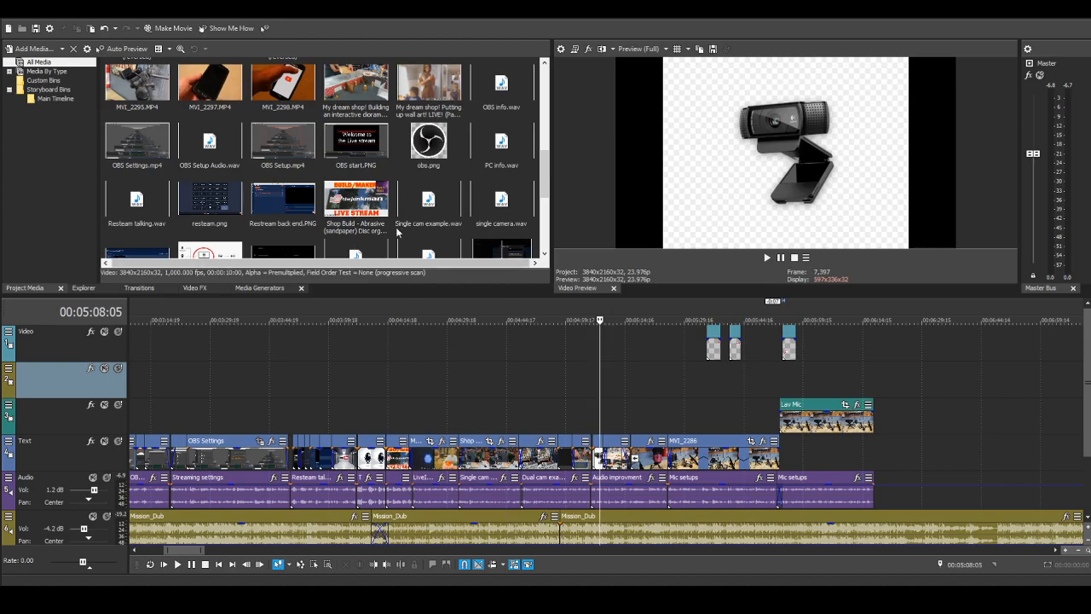
Step: Add the "My dream shop! Putting up wall art! LIVE! (Part 5)" clip to the third track past the Lav Mic still and delete its audio
scroll(363, 232, up, 5)
scroll(363, 232, down, 5)
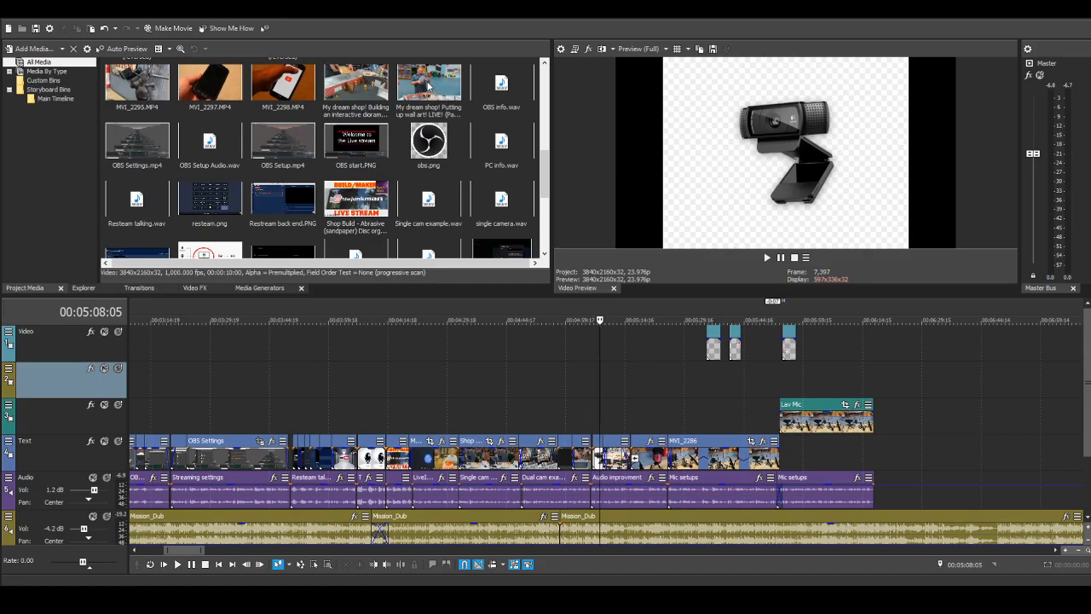
drag(429, 85, 928, 418)
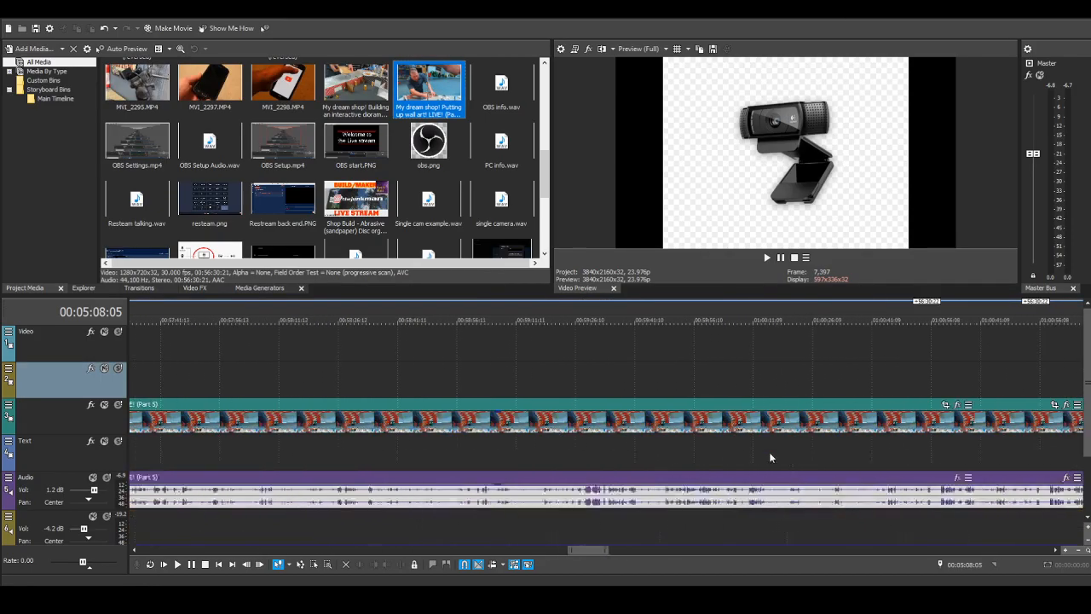
scroll(770, 456, down, 6)
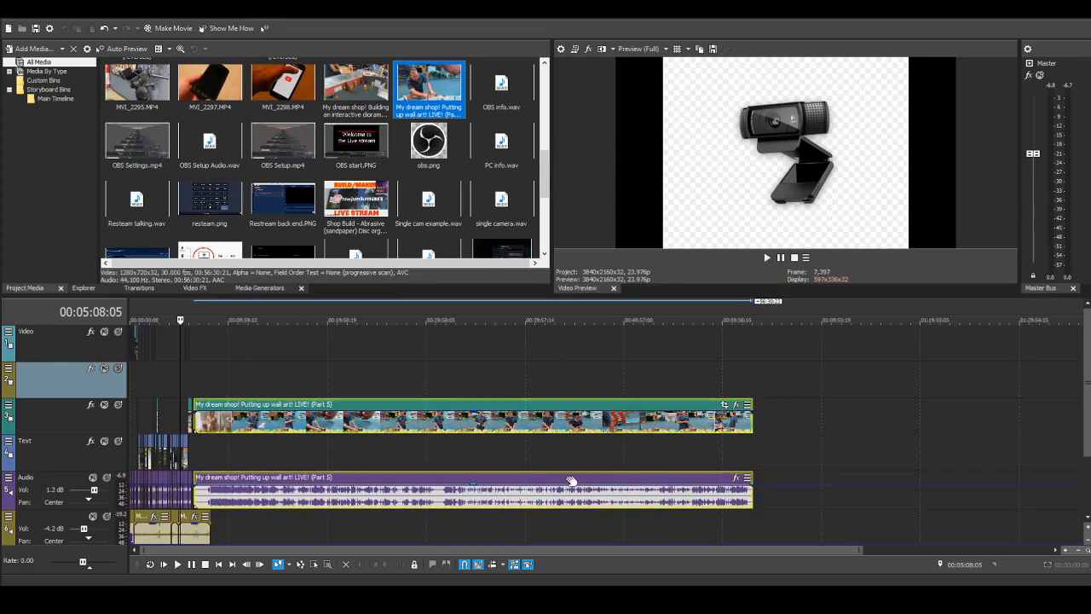
scroll(537, 483, down, 2)
drag(528, 483, 590, 488)
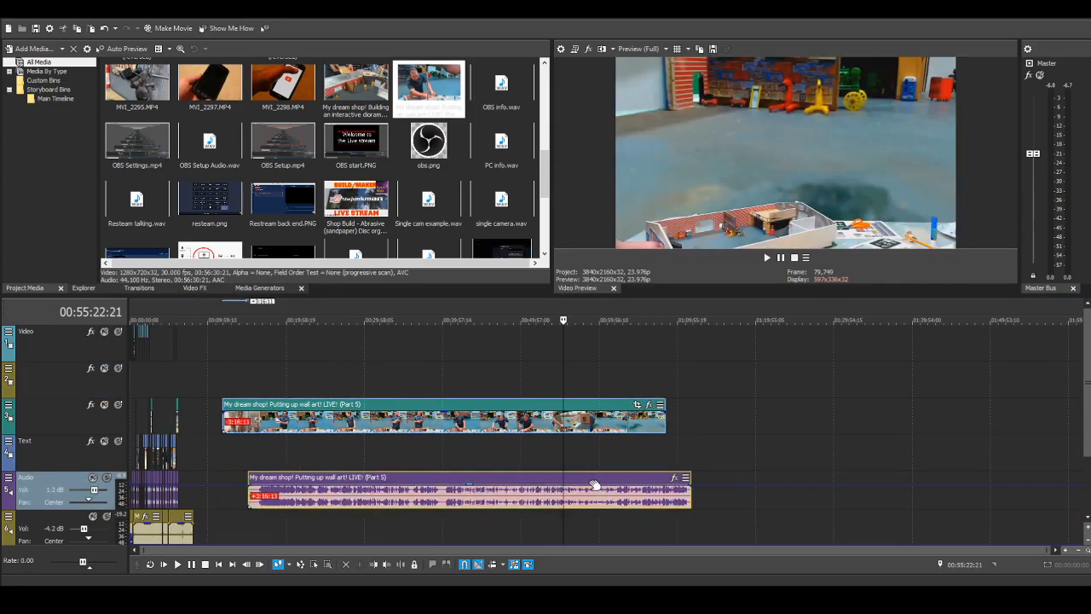
key(Delete)
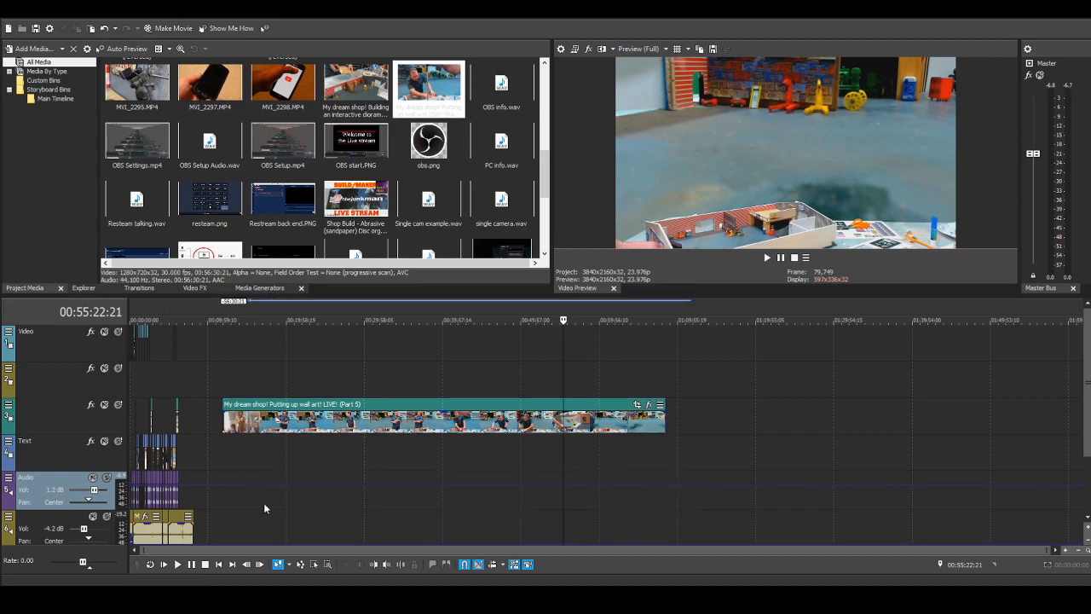
Step: Trim the end and the start of the wall art clip to leave an excerpt of about 46 seconds
click(214, 385)
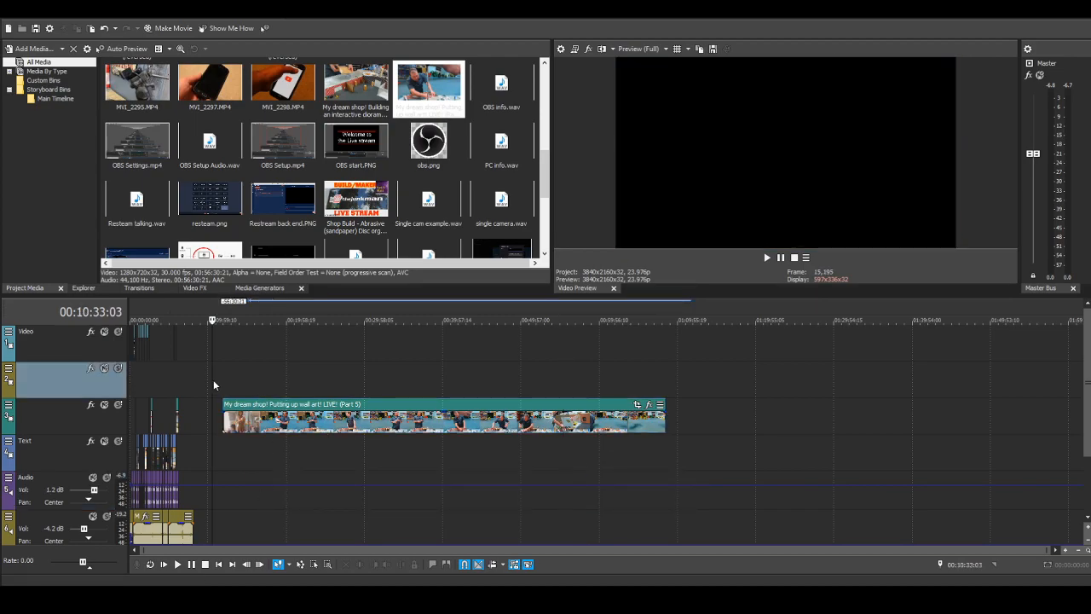
drag(665, 417, 526, 402)
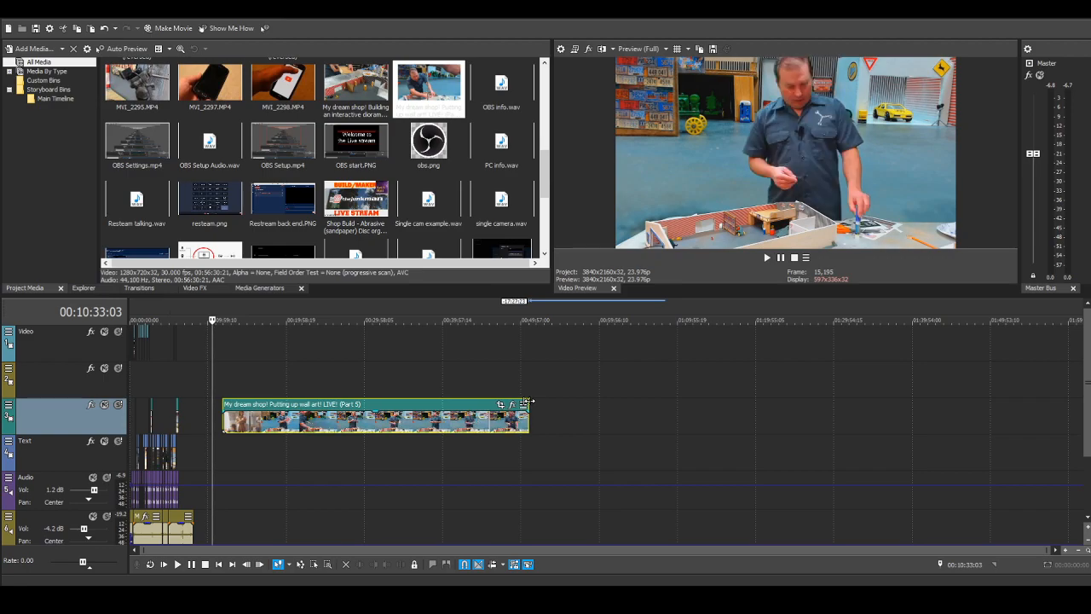
drag(531, 401, 529, 401)
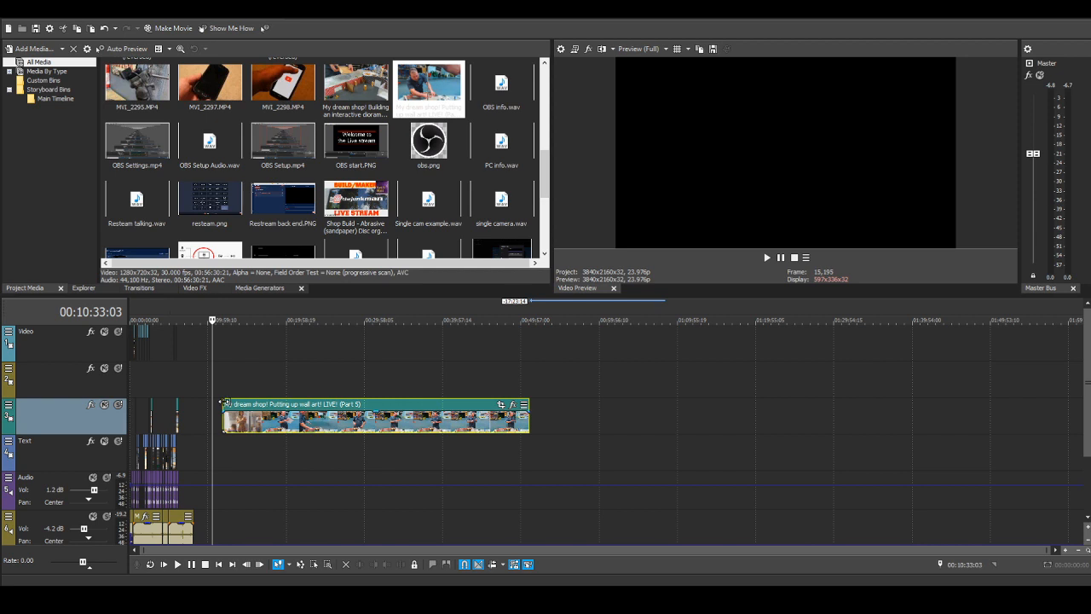
drag(223, 418, 527, 420)
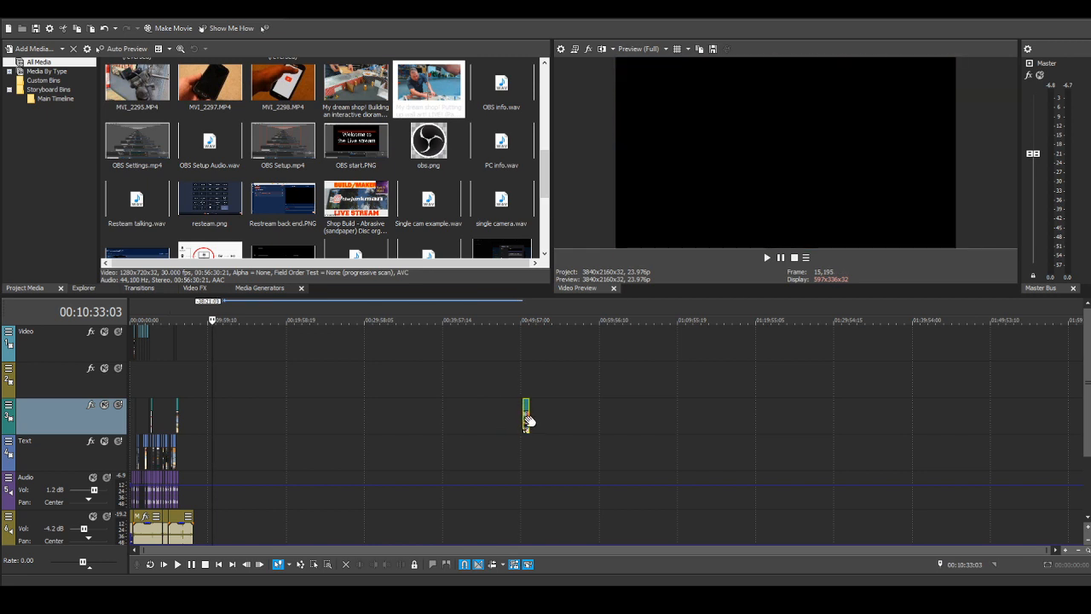
Step: Move the wall art excerpt onto the fourth track, shorten the Lav Mic still to about 8 seconds, and start the excerpt at the still's end
scroll(537, 407, up, 3)
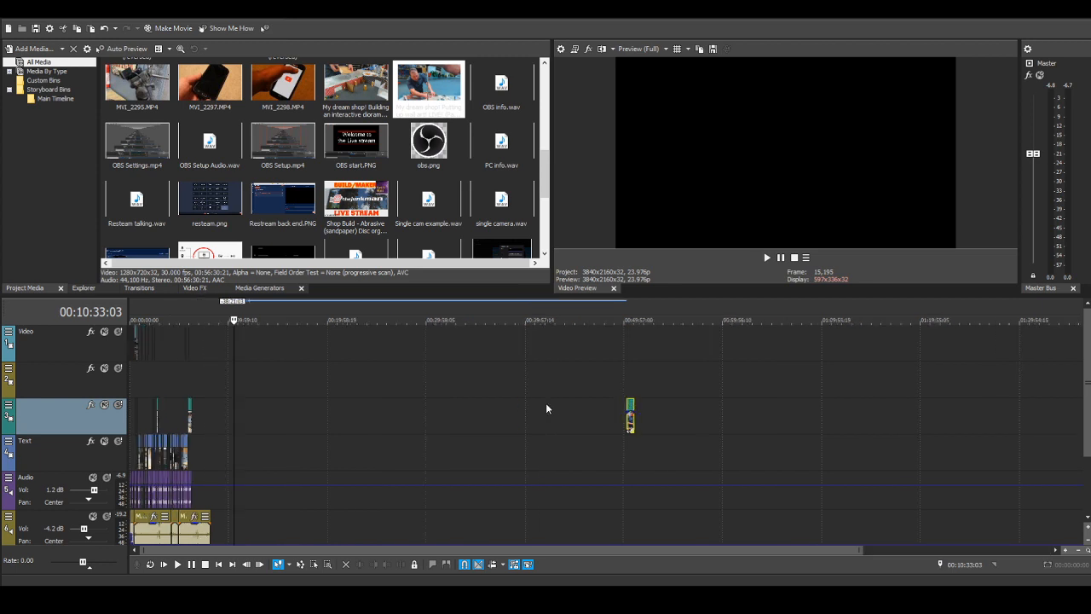
drag(882, 411, 225, 445)
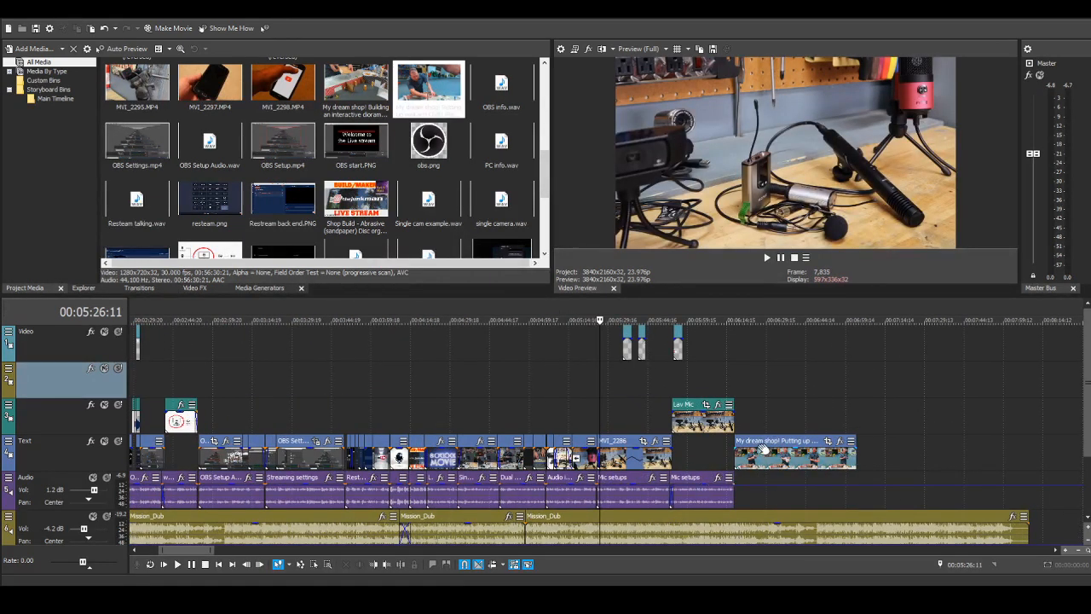
drag(761, 450, 756, 449)
drag(733, 406, 694, 418)
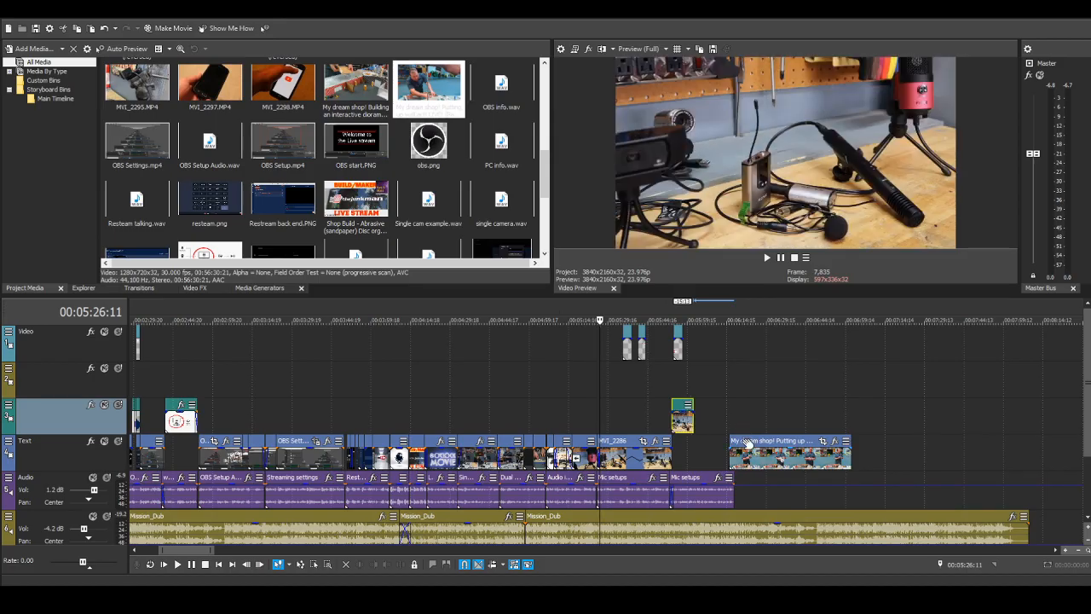
drag(746, 443, 710, 449)
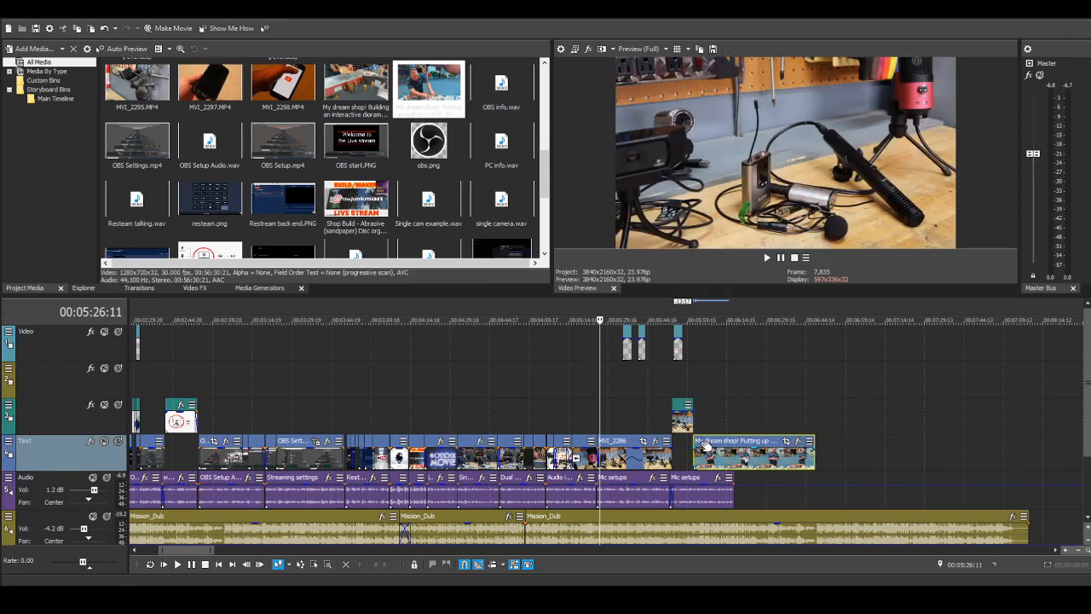
Step: Move the Lav Mic still onto the fourth track with a 1:00 crossfade into the wall art clip, and trim that clip just past the narration's end
drag(679, 406, 706, 445)
scroll(792, 454, up, 3)
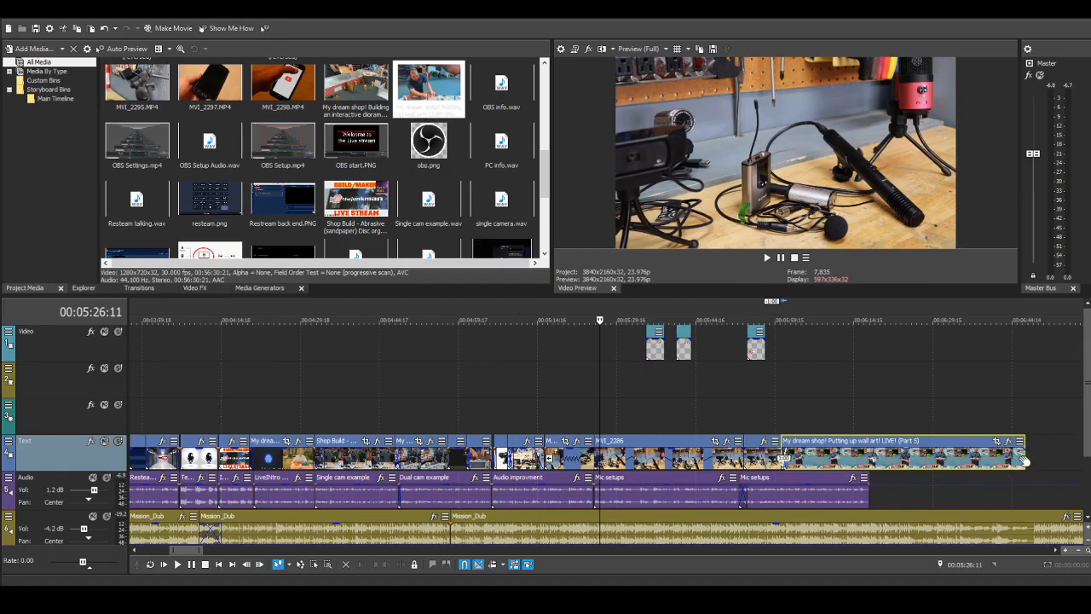
drag(1027, 456, 869, 450)
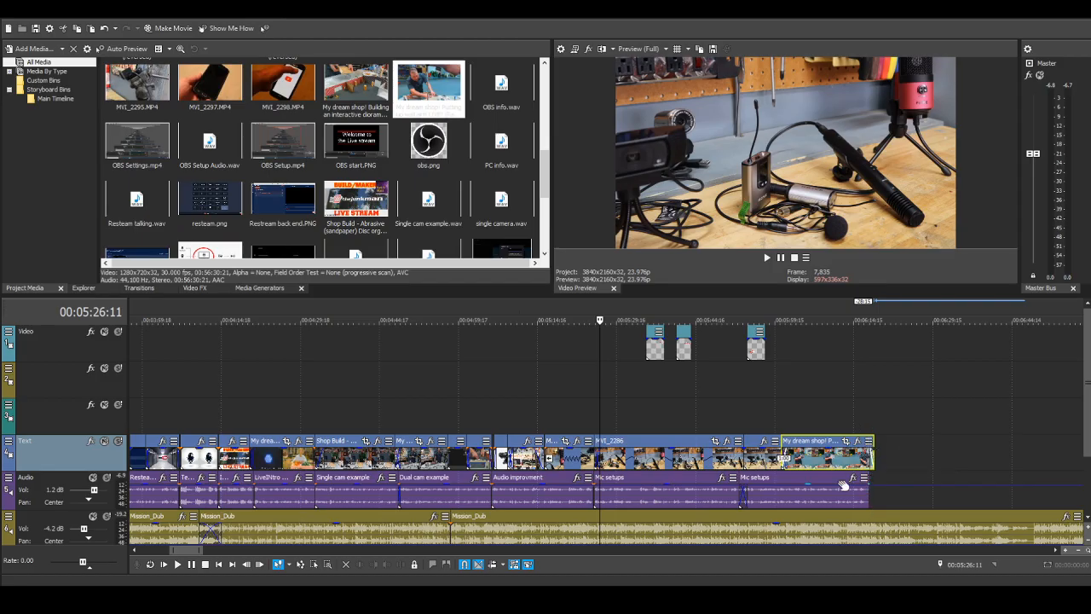
Step: Copy the Lav Mic arrow title and paste it on the first track at 00:06:01:18, just after the crossfade into the wall art clip
scroll(804, 484, up, 2)
click(871, 415)
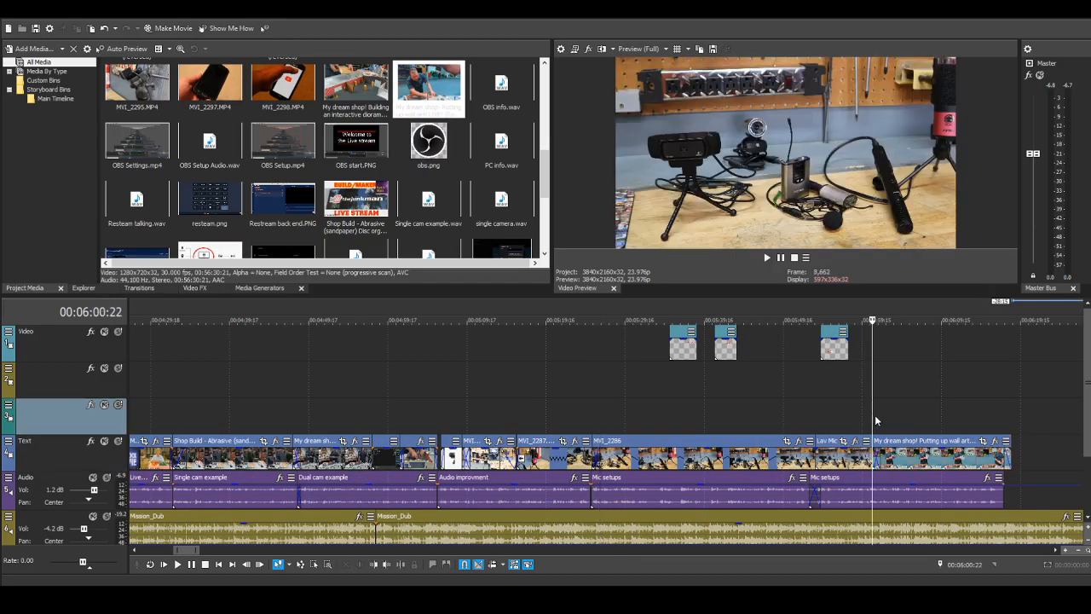
click(260, 565)
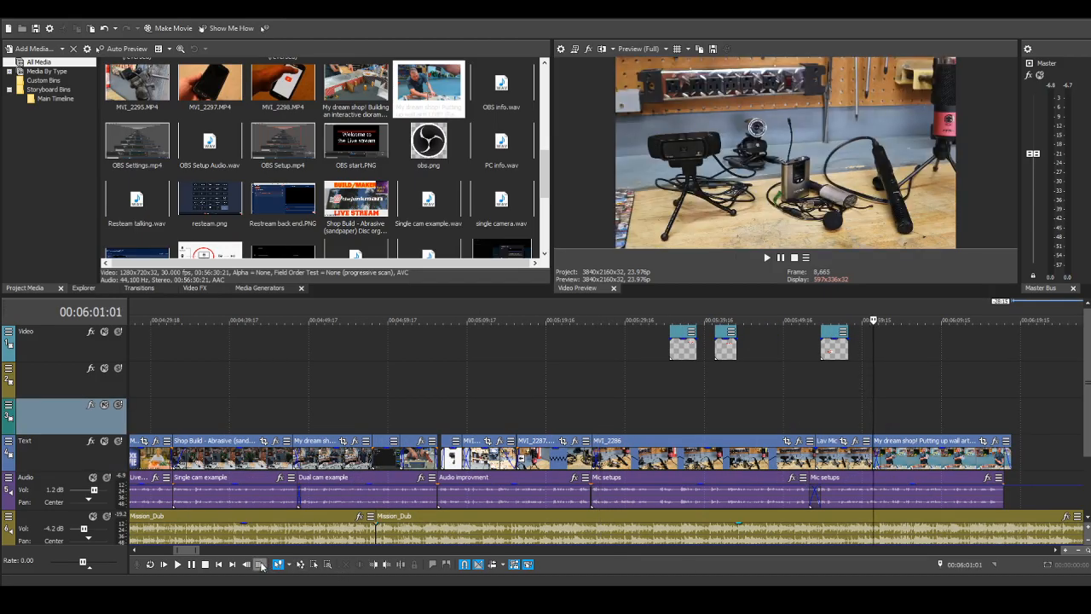
click(260, 565)
click(260, 565)
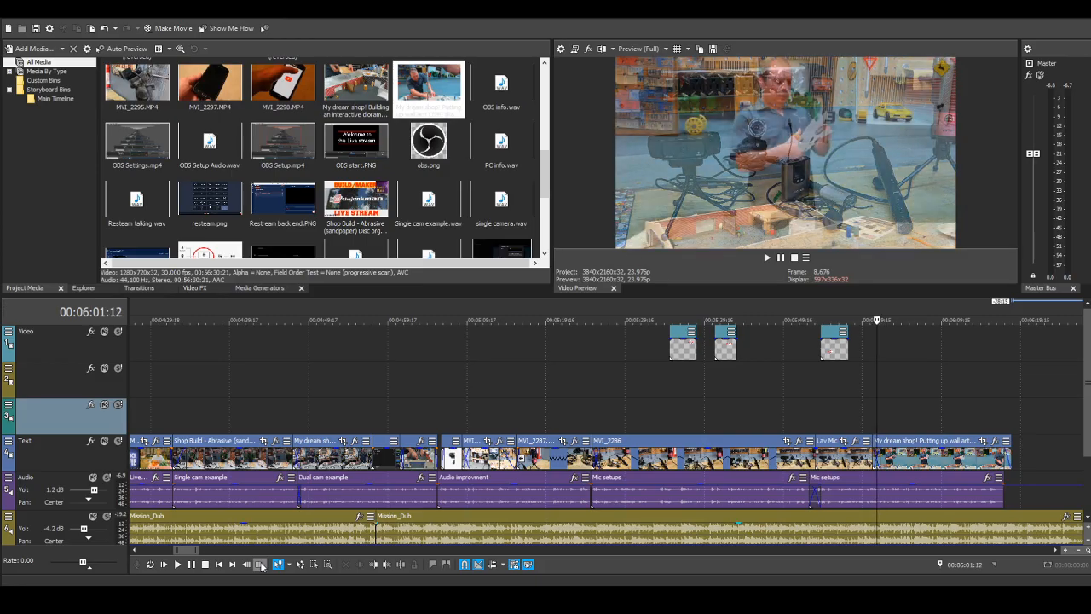
click(260, 565)
click(260, 566)
click(260, 565)
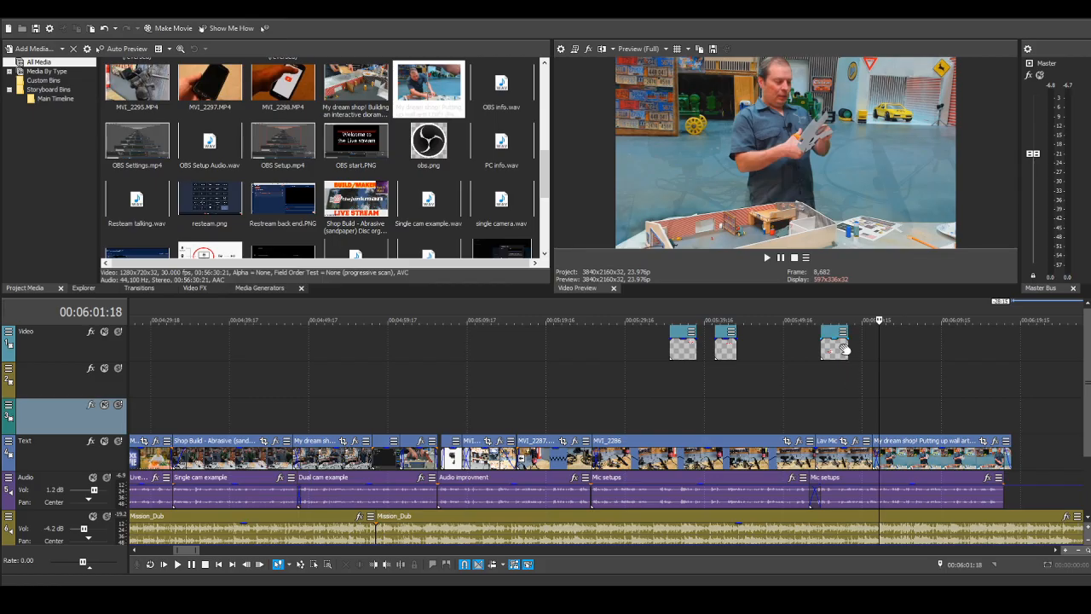
click(829, 335)
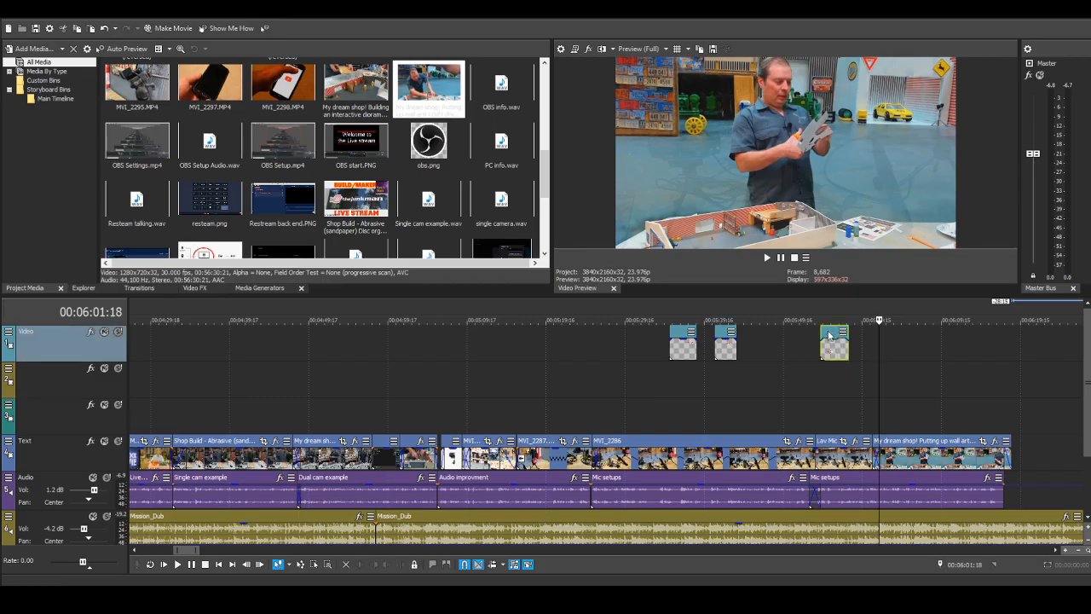
right_click(829, 335)
click(859, 362)
right_click(904, 349)
click(928, 352)
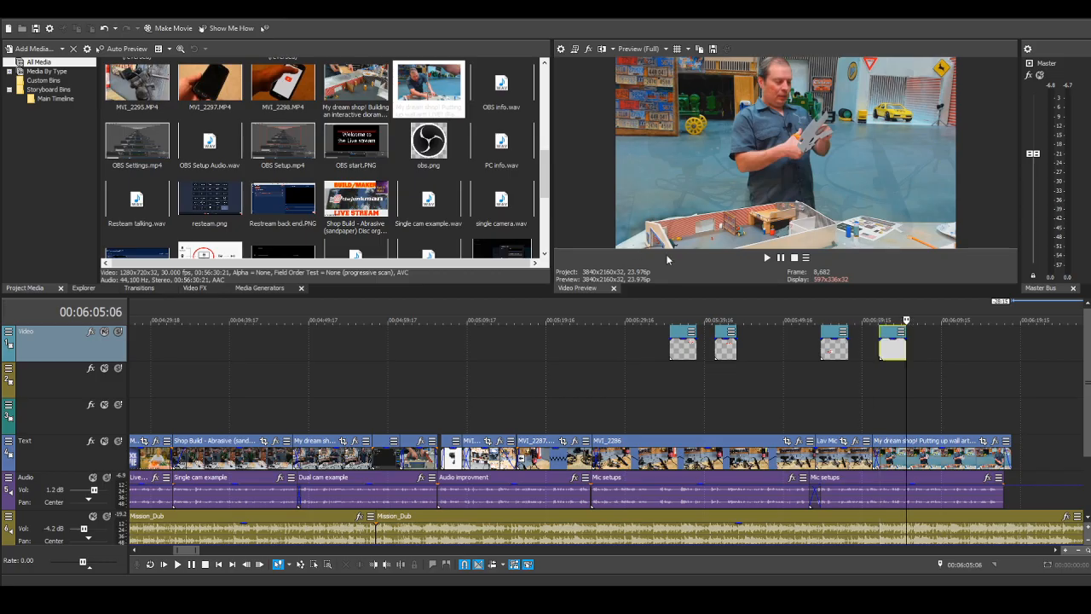
Step: Reposition the copied arrow title at 00:06:01:18 so it points at the lav mic on the man's shirt
click(878, 363)
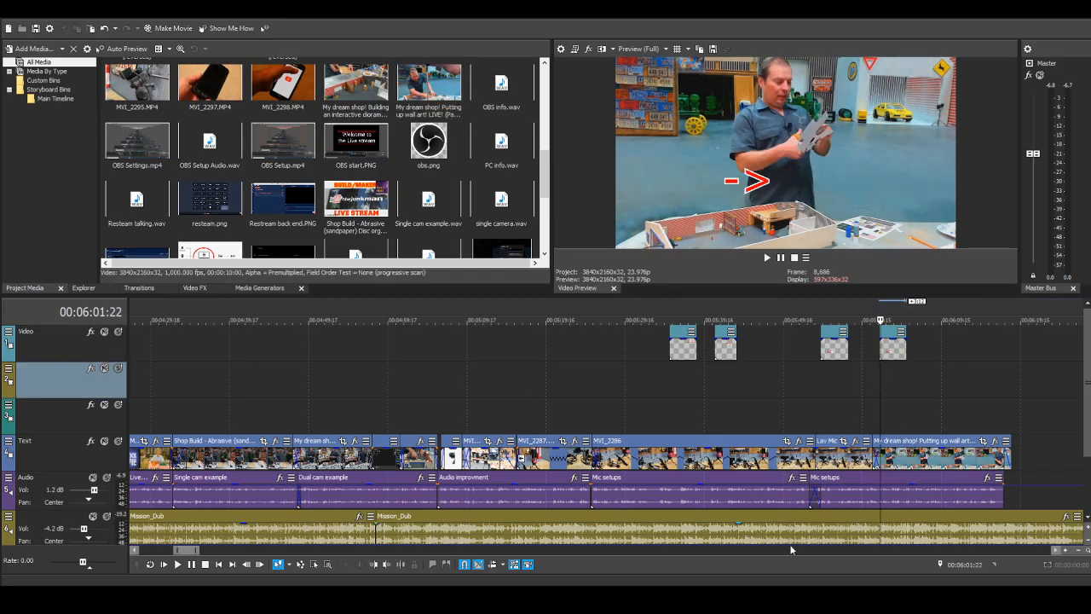
click(247, 566)
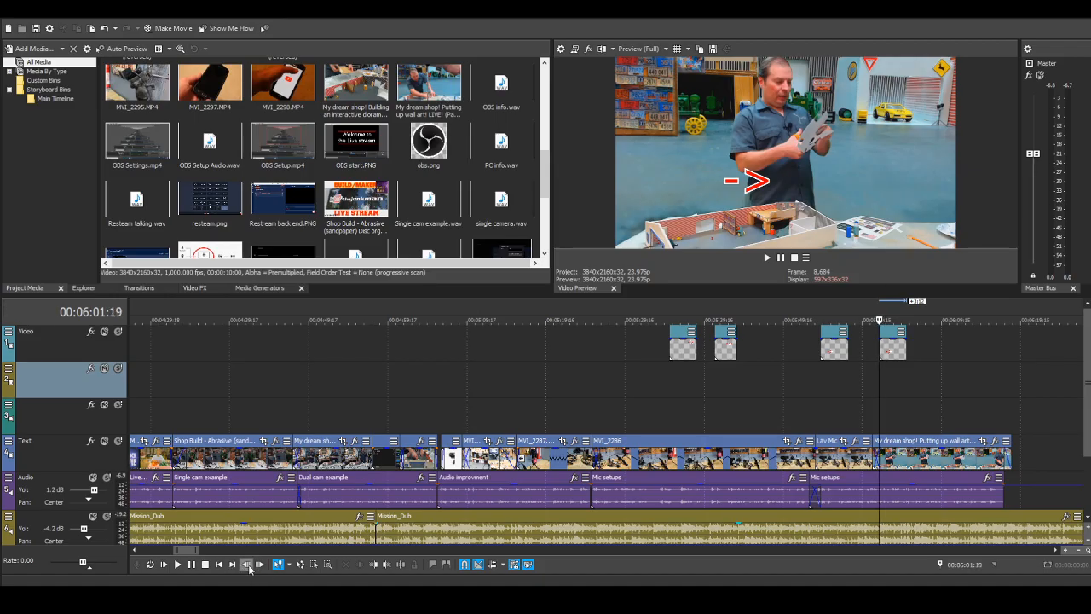
click(246, 564)
click(246, 564)
click(260, 565)
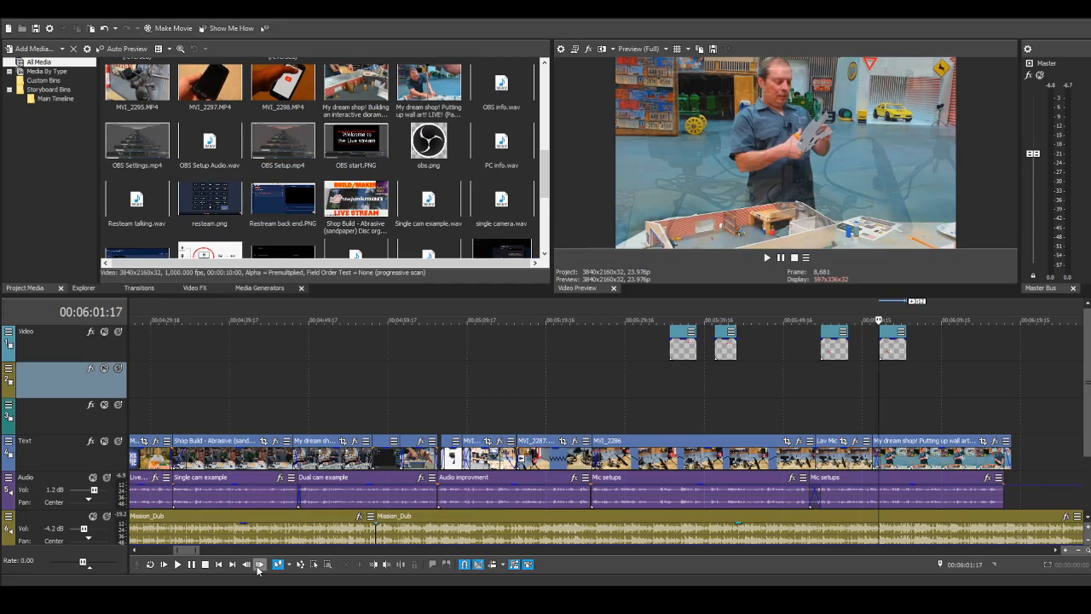
click(259, 564)
scroll(968, 386, up, 4)
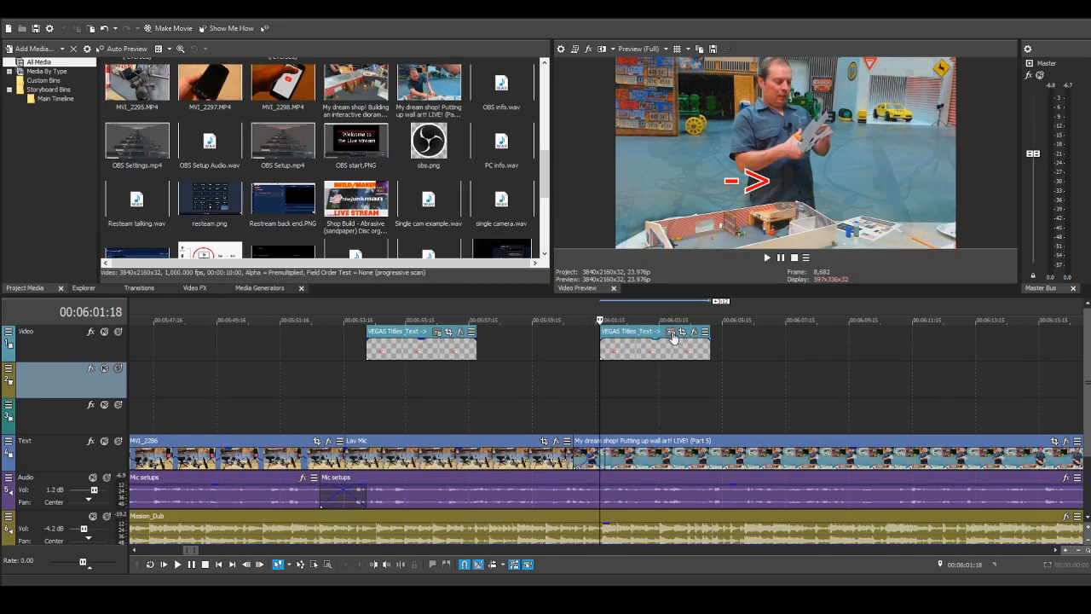
click(673, 338)
drag(746, 181, 755, 124)
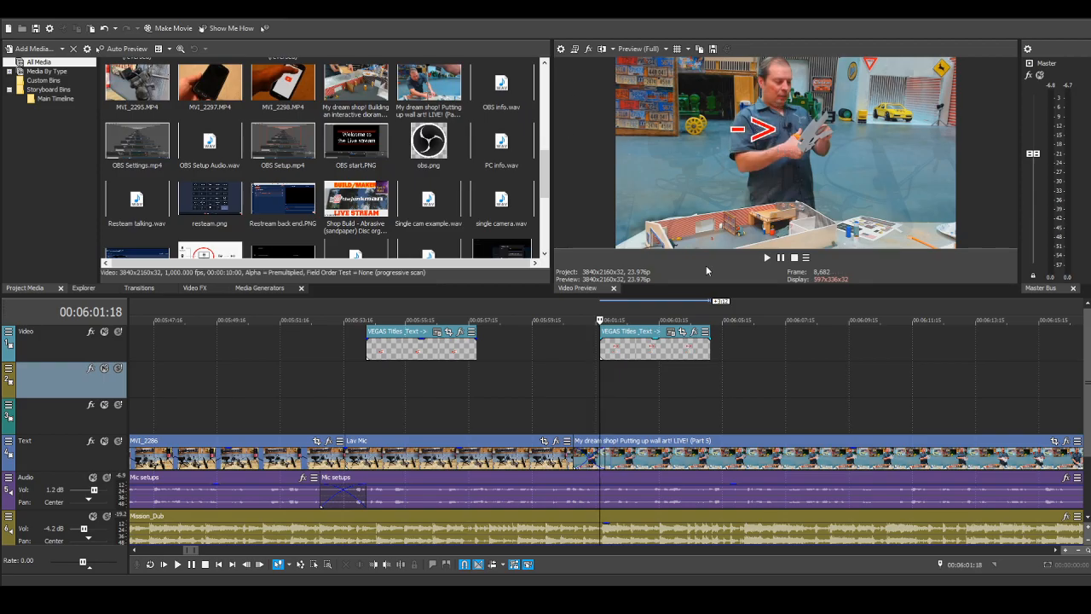
Step: Play back the transition and new arrow title from 00:05:59:10 to about 00:06:07:04 and stop
scroll(629, 384, down, 5)
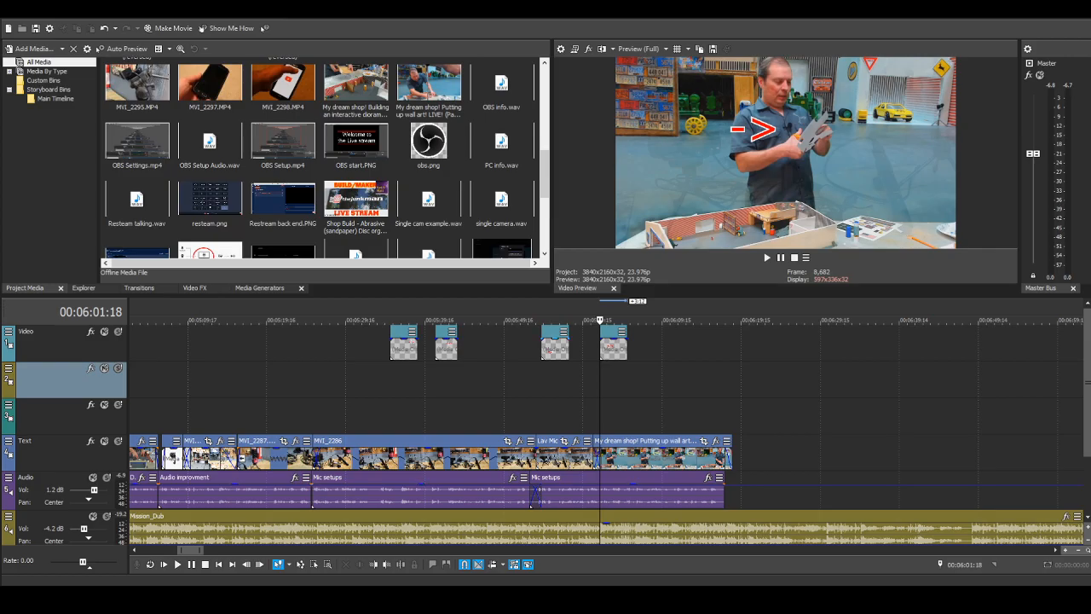
scroll(651, 402, up, 3)
scroll(704, 409, down, 2)
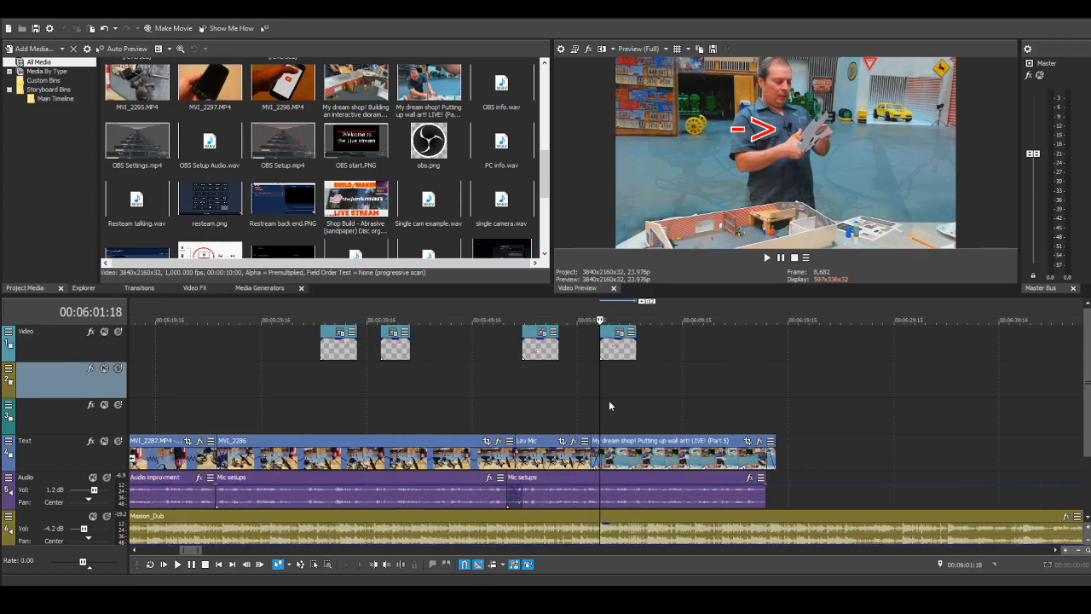
scroll(609, 405, down, 2)
click(581, 386)
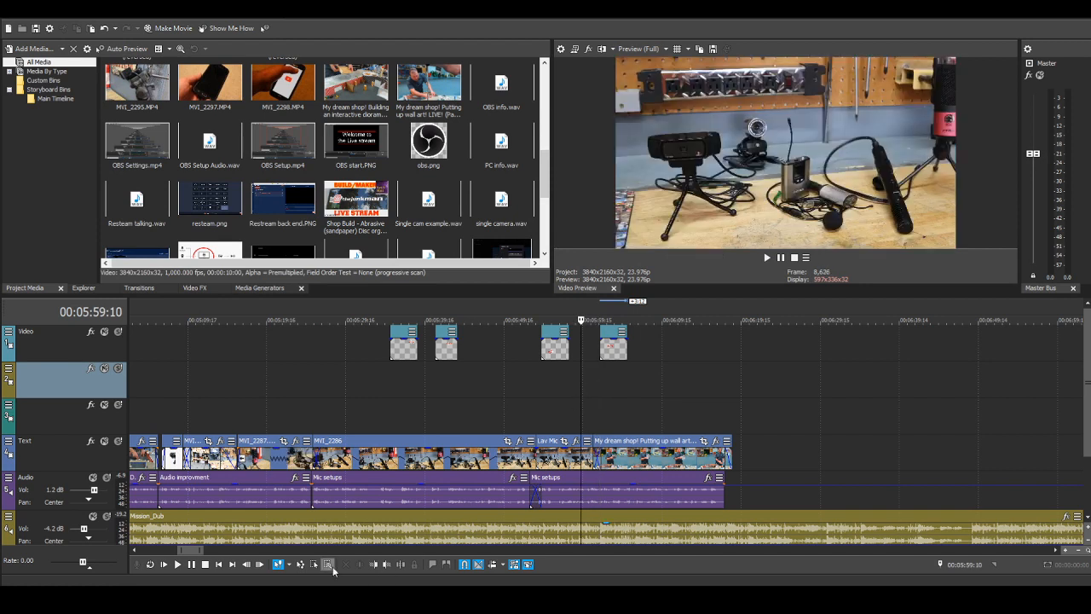
click(177, 565)
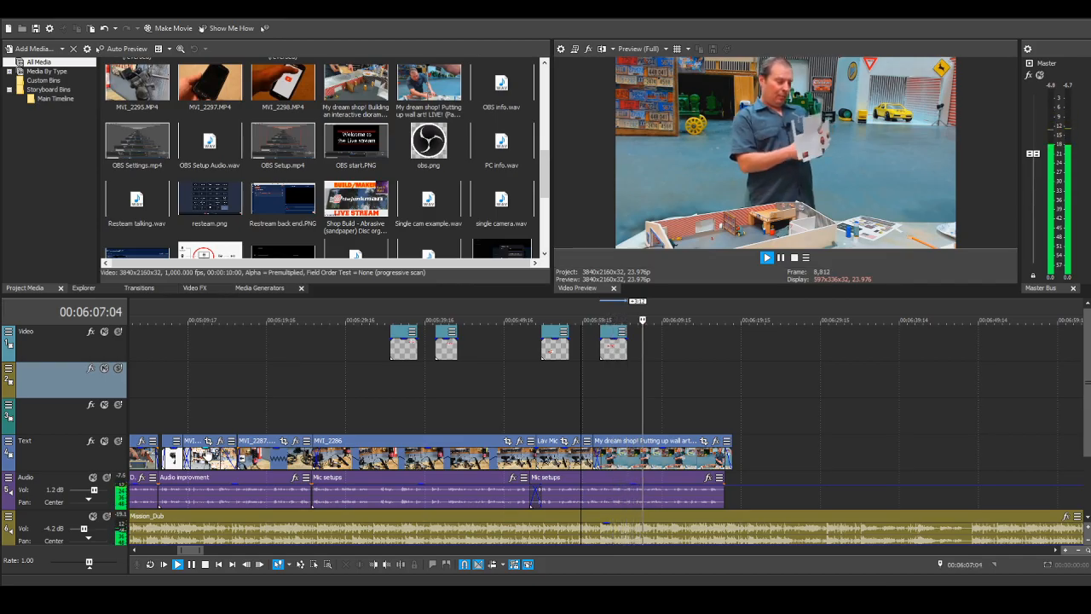
click(204, 564)
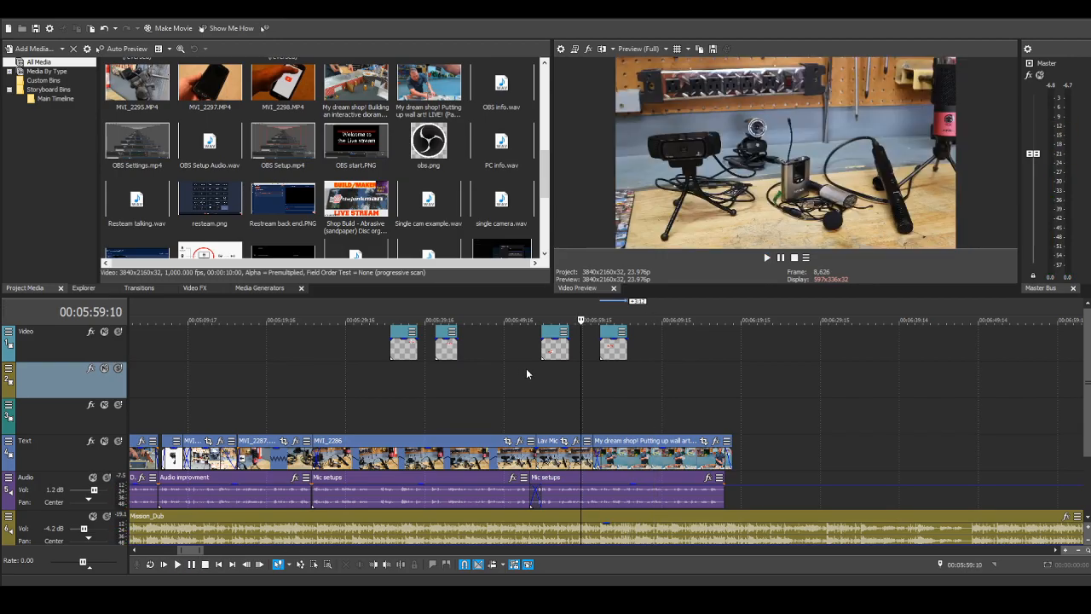
Step: Shift the copied arrow title about 4 seconds later and play back from its new start to about 00:06:17:14
drag(599, 341, 629, 340)
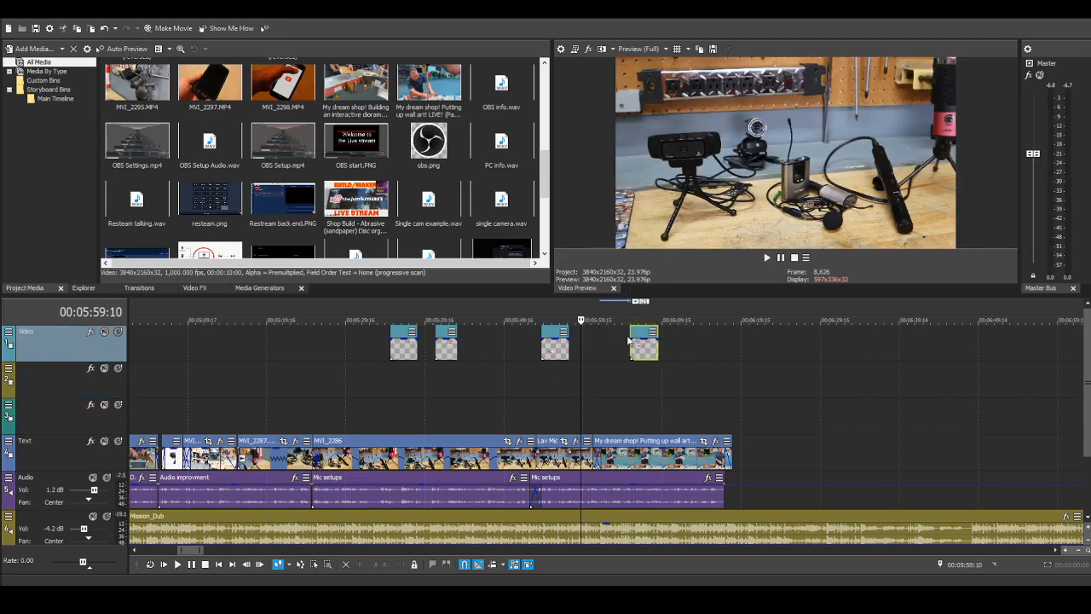
click(630, 341)
click(177, 564)
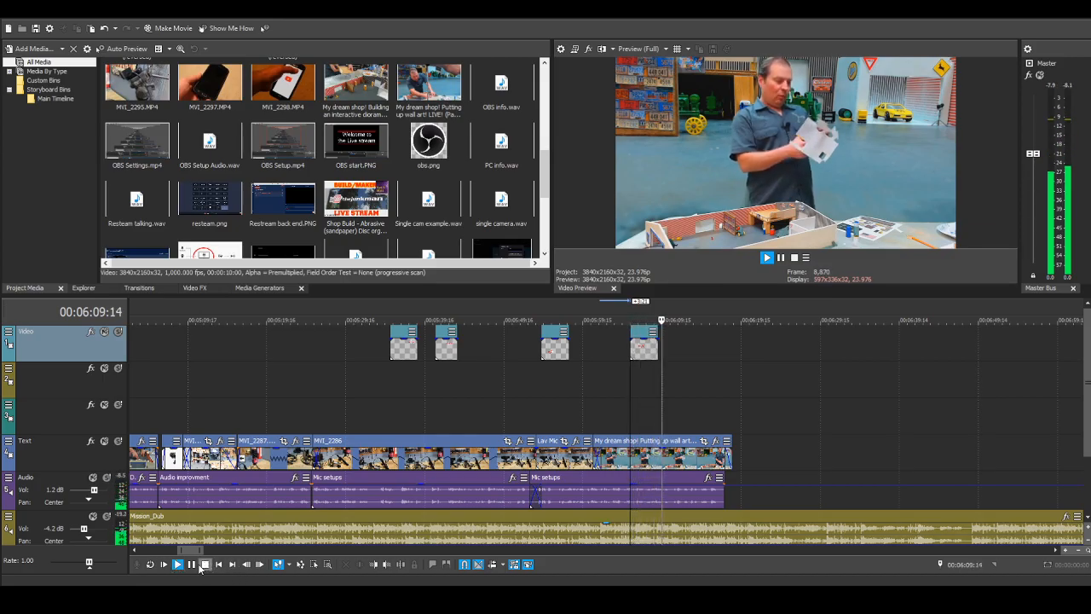
scroll(833, 480, up, 2)
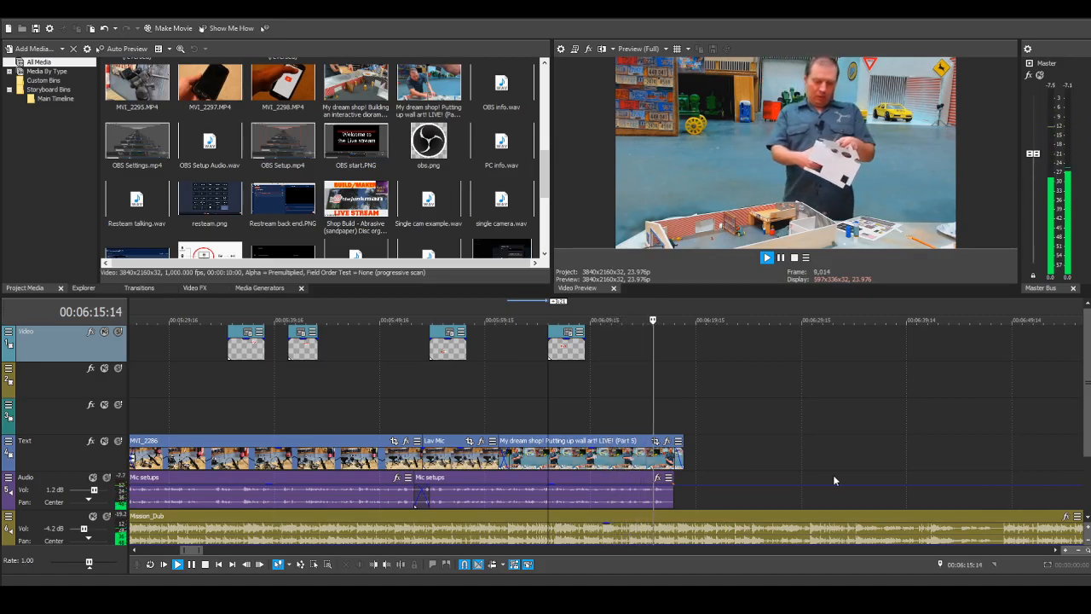
scroll(833, 480, down, 1)
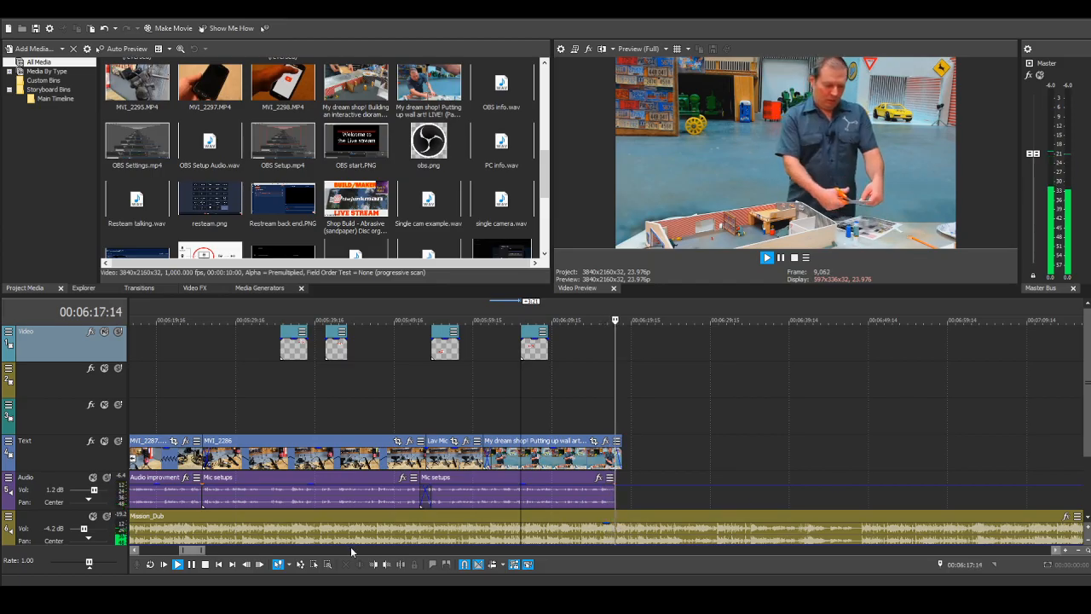
Step: Stop playback, select the wall art clip, and survey the assembled timeline back to its beginning
key(space)
scroll(628, 506, up, 1)
scroll(628, 506, up, 1)
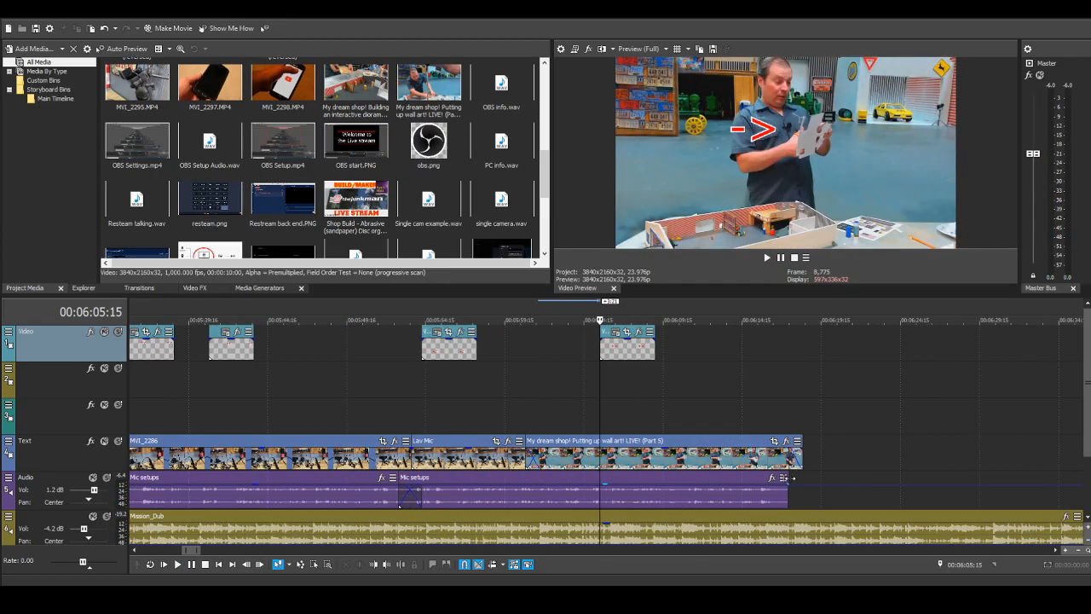
click(792, 461)
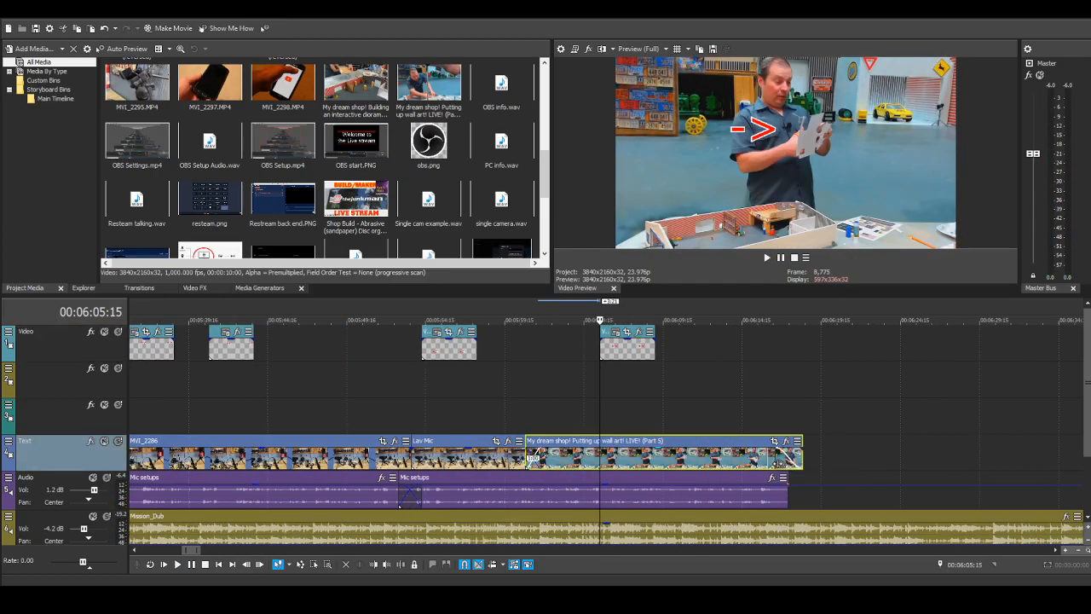
scroll(803, 469, down, 2)
scroll(802, 474, down, 1)
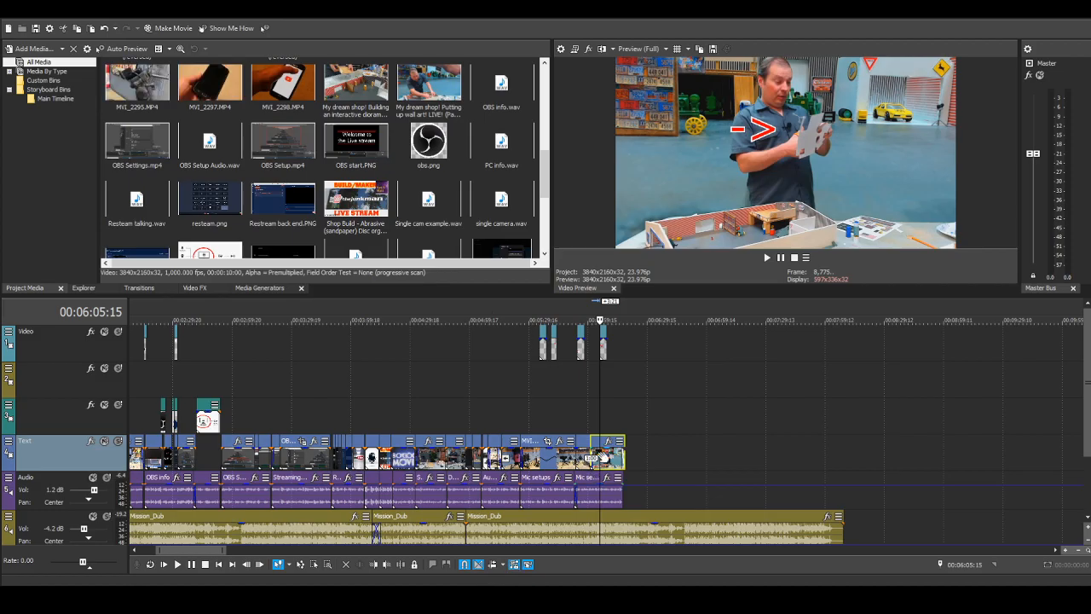
scroll(614, 388, up, 3)
scroll(614, 388, down, 3)
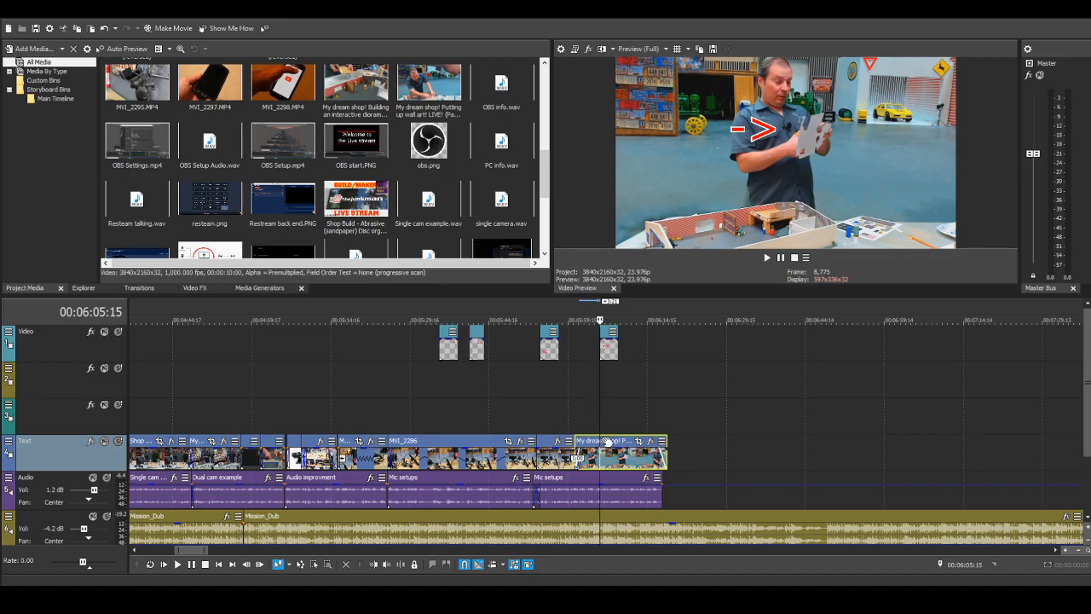
scroll(607, 442, down, 2)
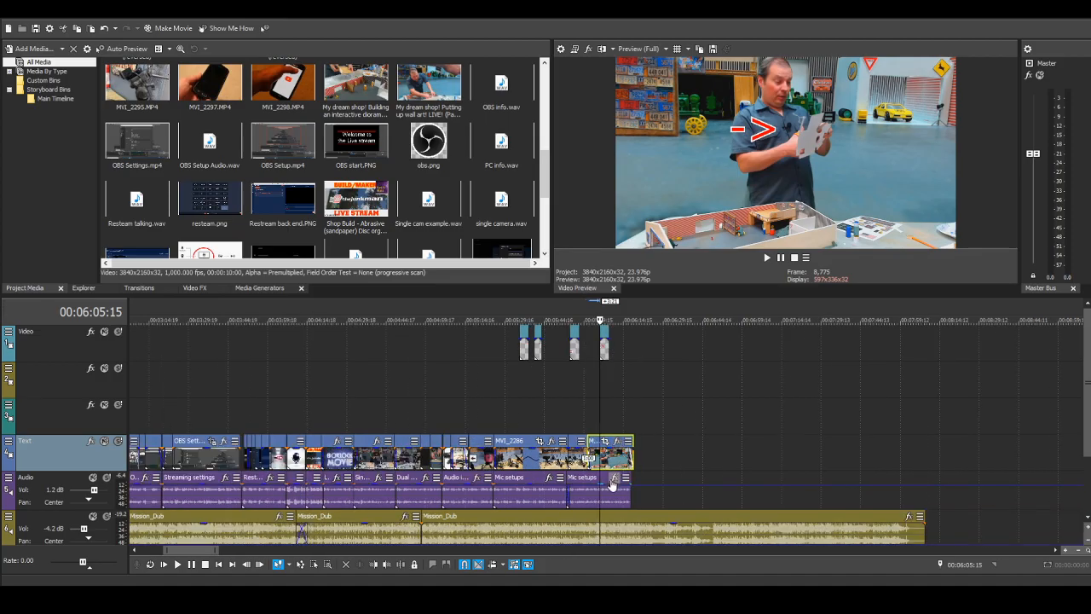
scroll(610, 488, down, 1)
scroll(591, 499, down, 1)
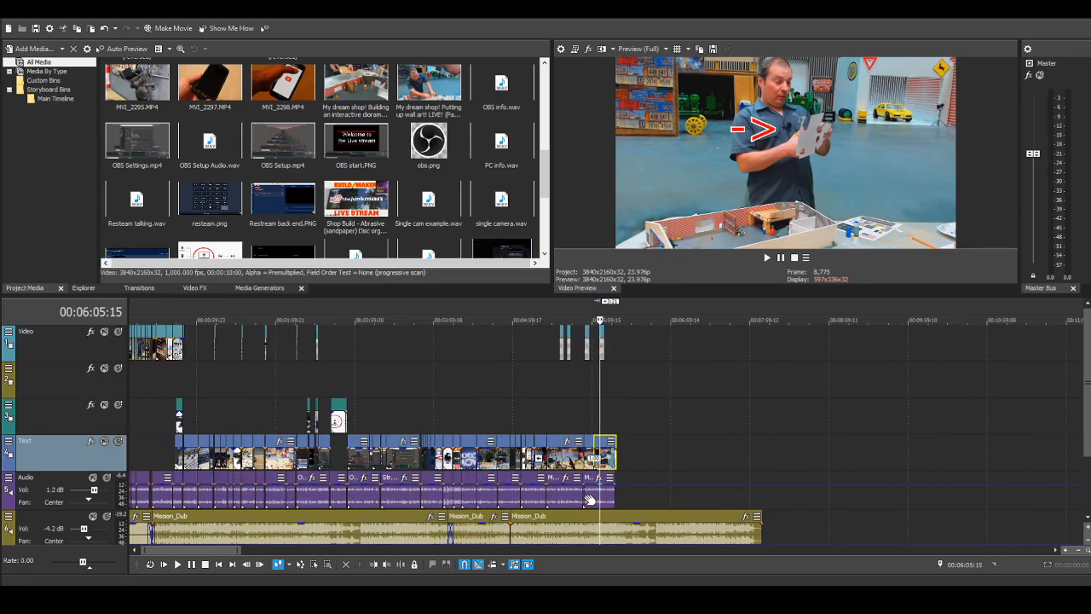
drag(188, 551, 176, 552)
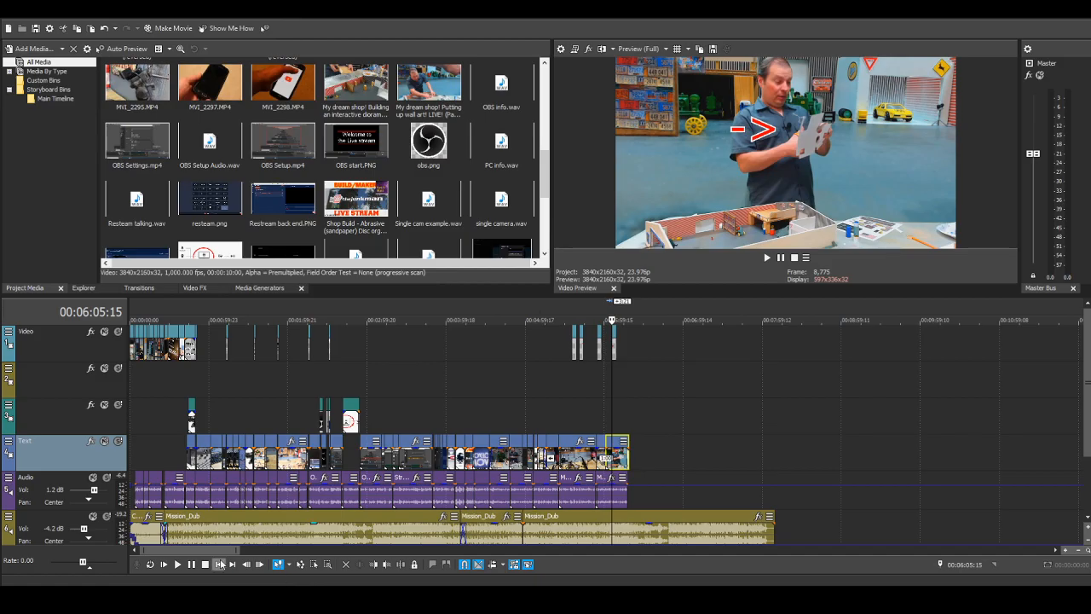
Step: Play back the arrow title and wall art clip from 00:06:05:15 to about 00:06:16:23 and stop
key(space)
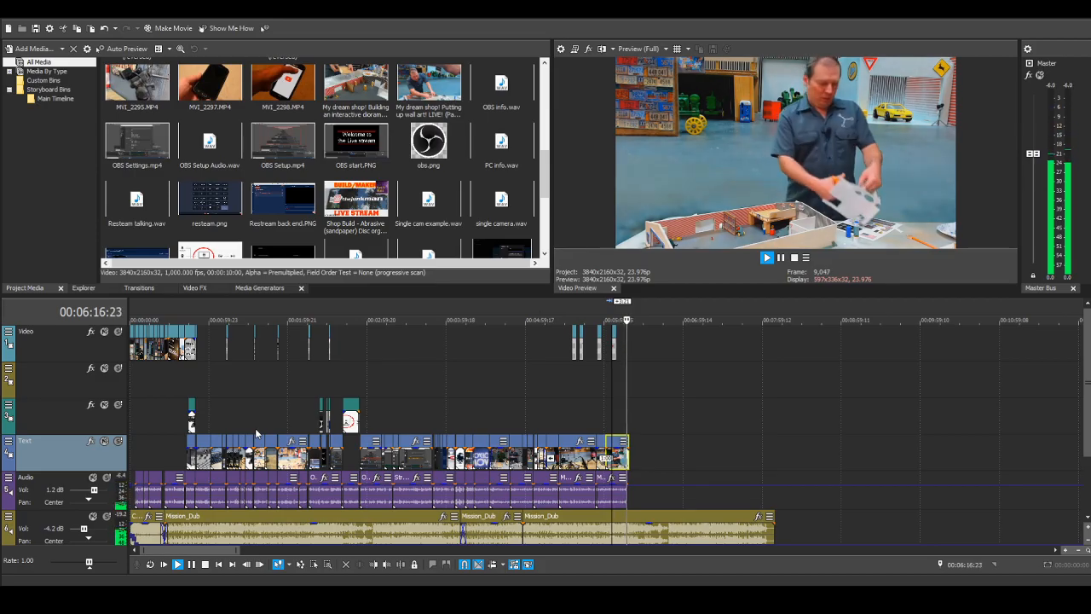
key(space)
scroll(715, 463, up, 5)
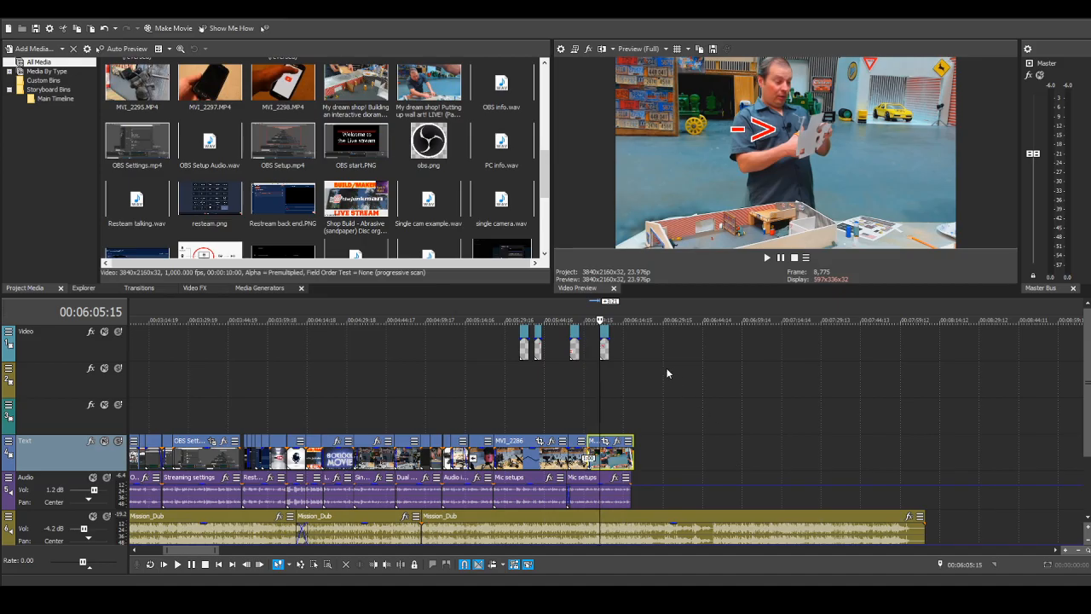
Step: Set the playhead to the wall art clip's end at 00:06:18:11 and add the Ending audio just after it on the narration track
click(634, 409)
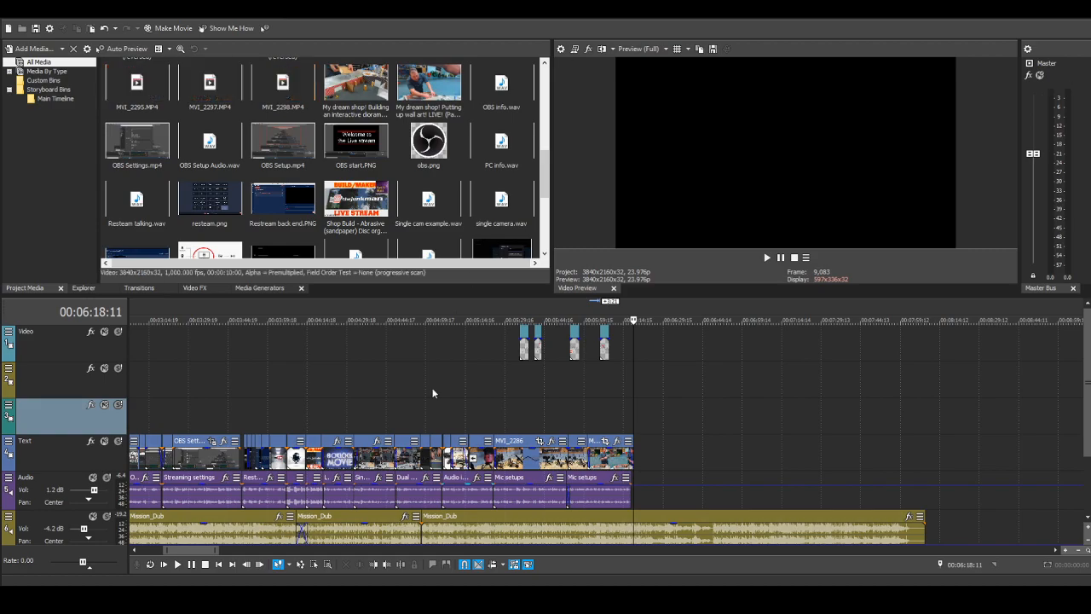
scroll(378, 530, down, 5)
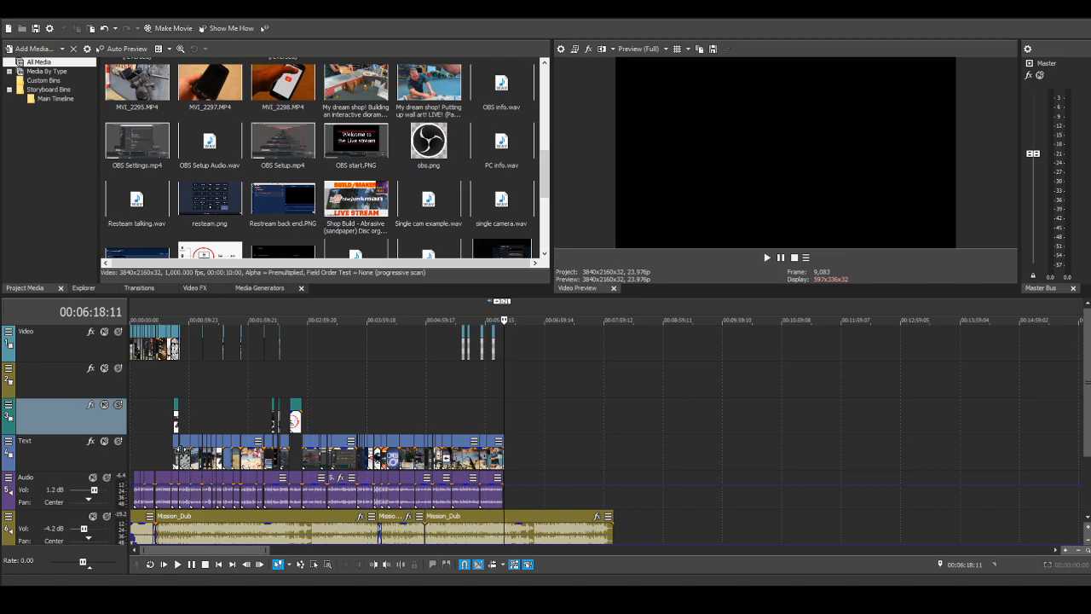
scroll(499, 503, up, 5)
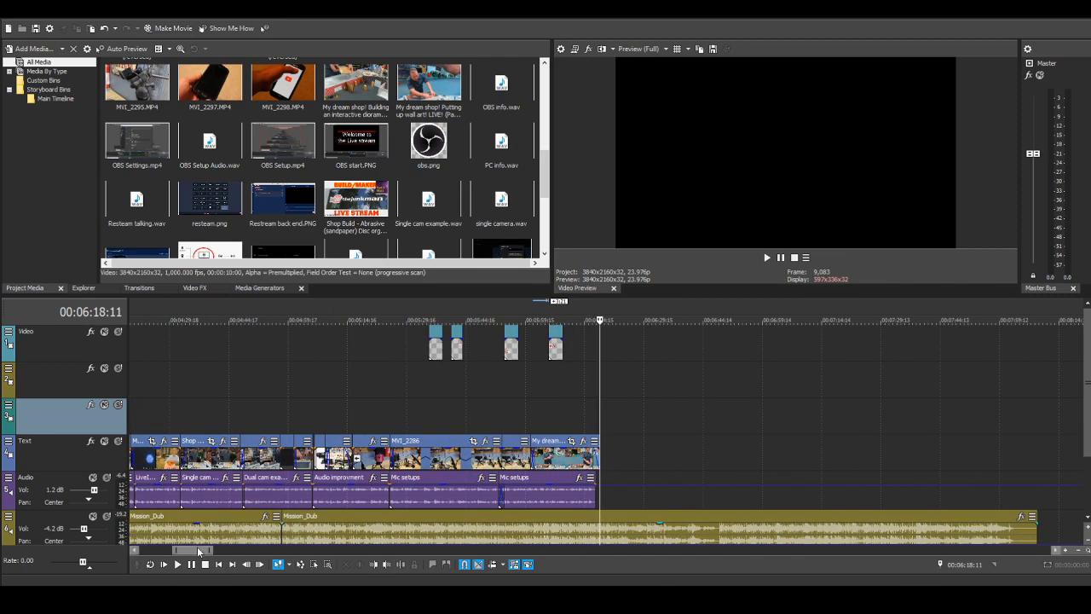
drag(211, 555, 157, 534)
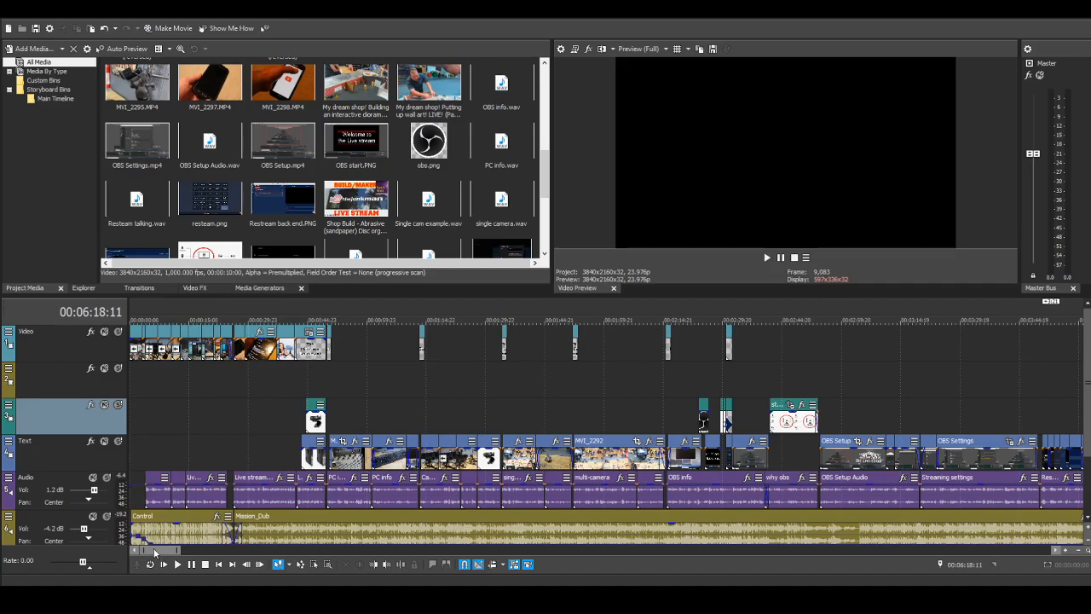
drag(154, 552, 198, 560)
scroll(298, 501, down, 2)
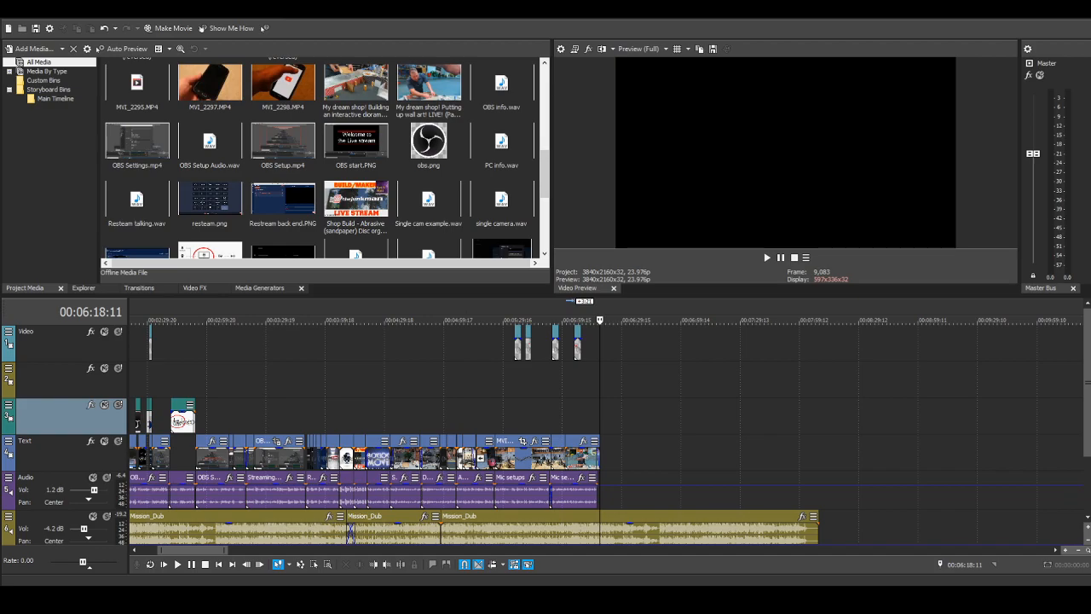
drag(476, 492, 604, 491)
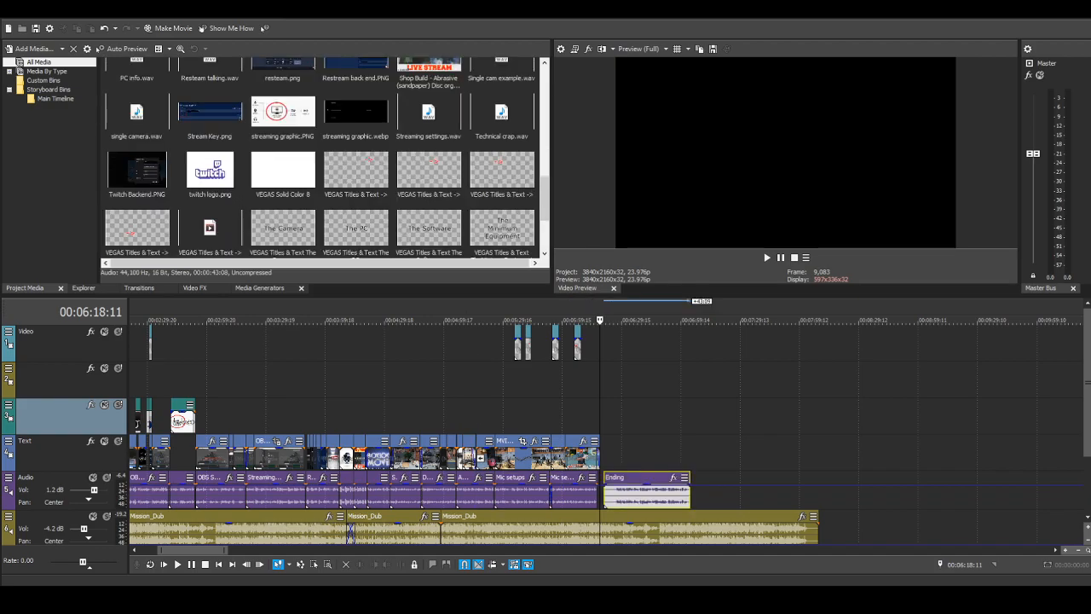
Step: Trim about 6 seconds off the start of the Ending audio clip and about 1 second off its end
scroll(660, 490, up, 4)
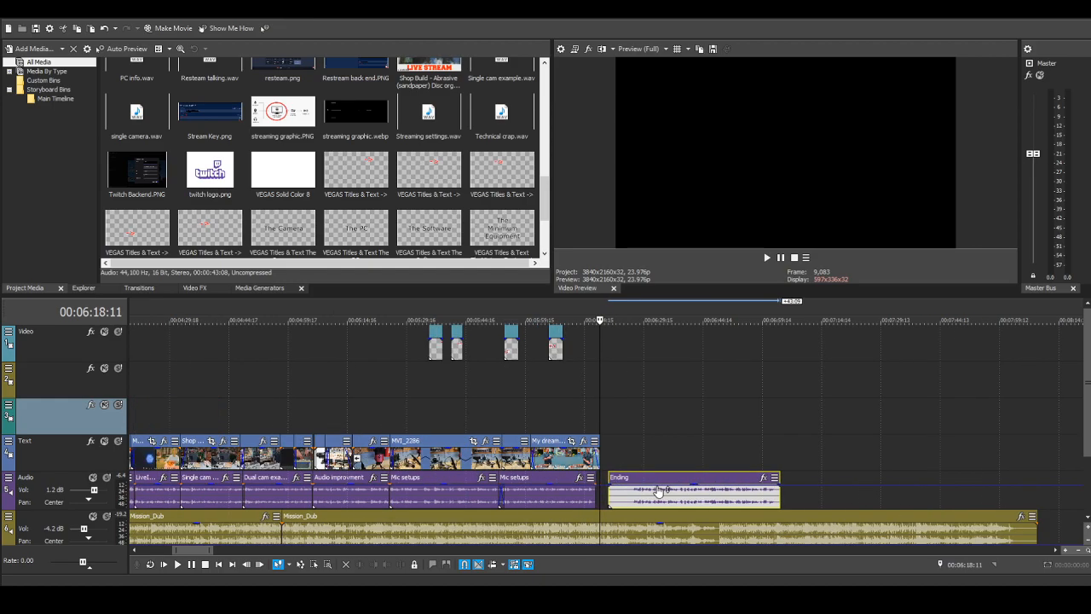
drag(618, 478, 667, 478)
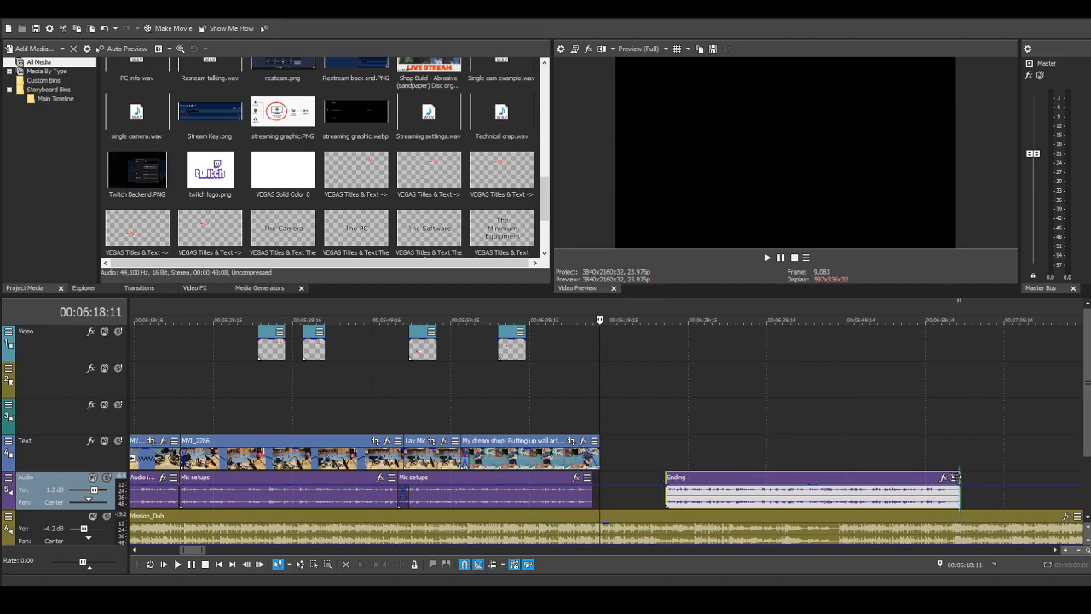
drag(959, 478, 952, 477)
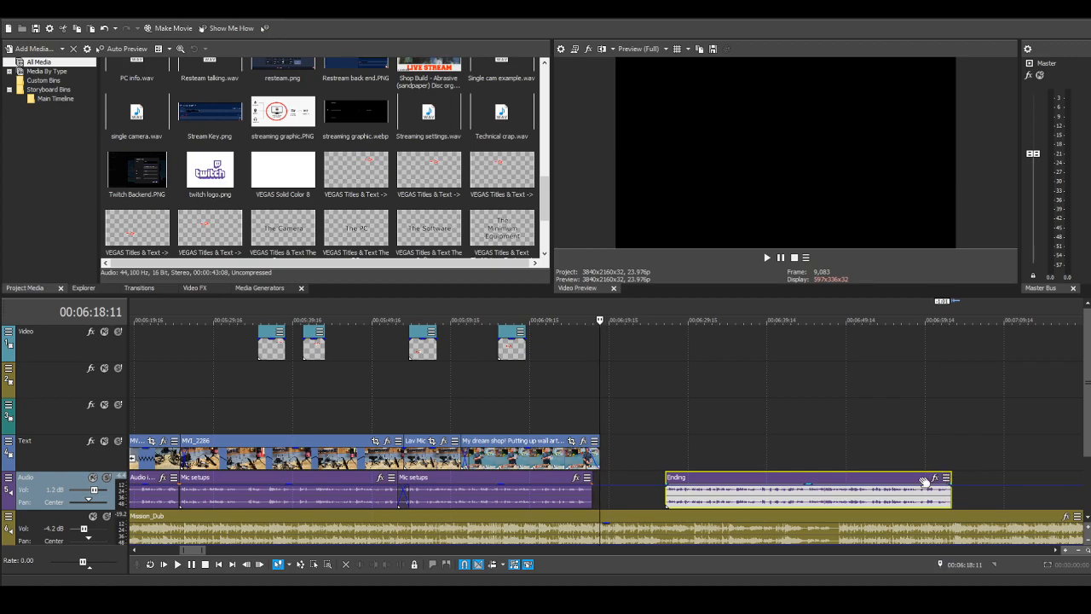
Step: Move the trimmed Ending audio clip back to 00:06:18:11, and bring its start 5 frames earlier
drag(886, 486, 825, 496)
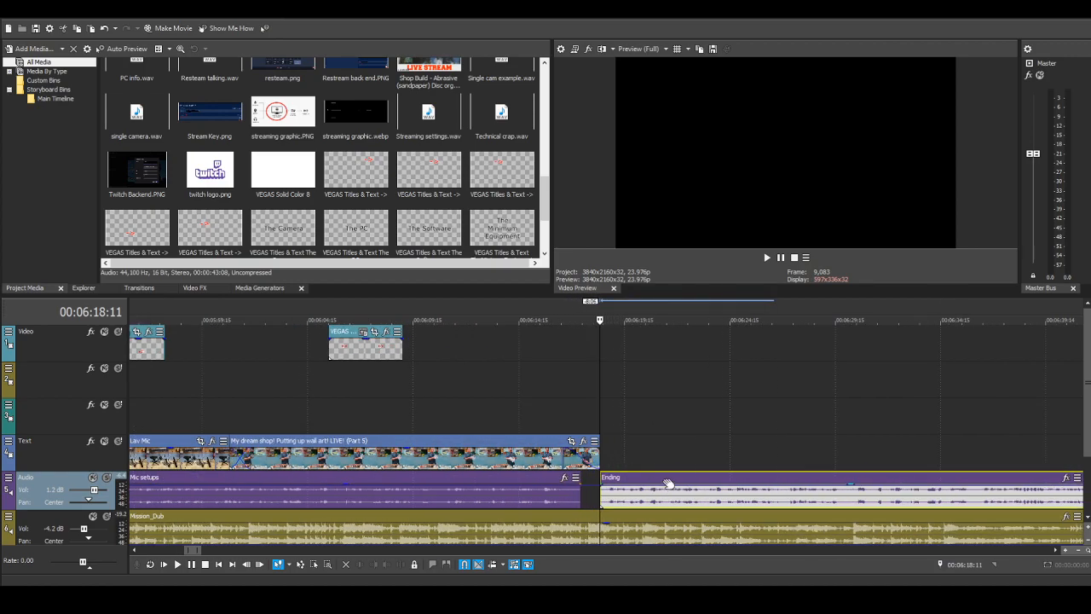
scroll(632, 498, up, 4)
drag(617, 479, 612, 478)
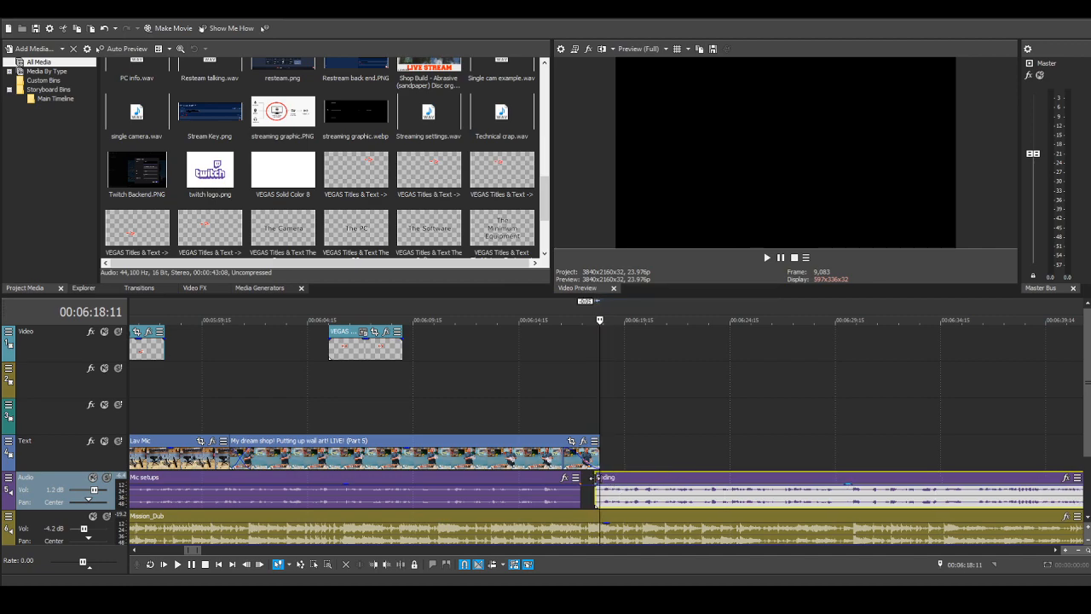
Step: Play back the transition into the Ending narration from 00:06:15:10 to about 00:06:33:16 and stop
click(535, 381)
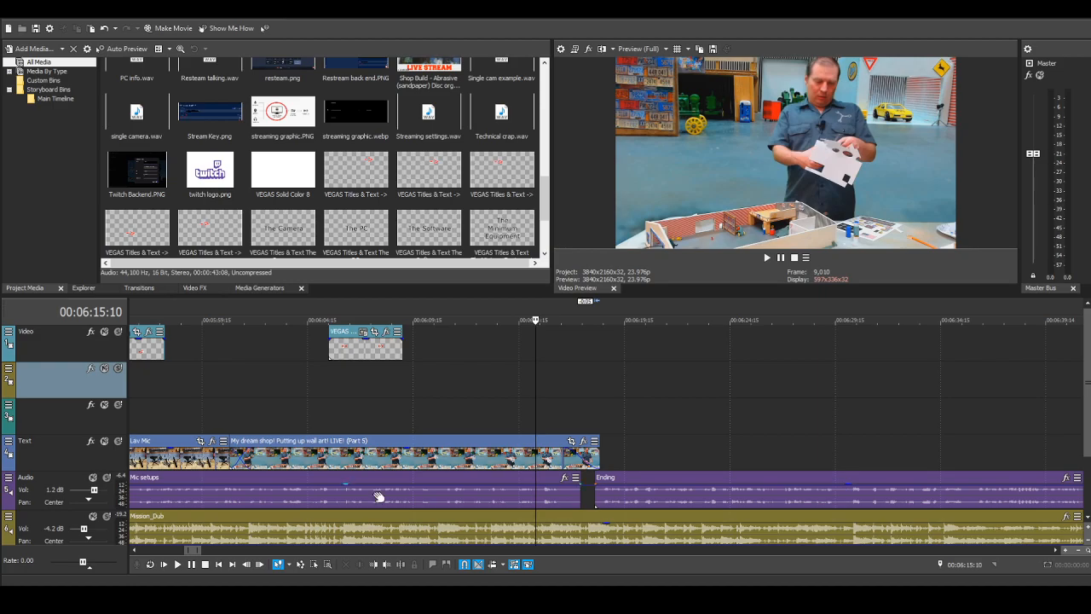
scroll(284, 503, down, 3)
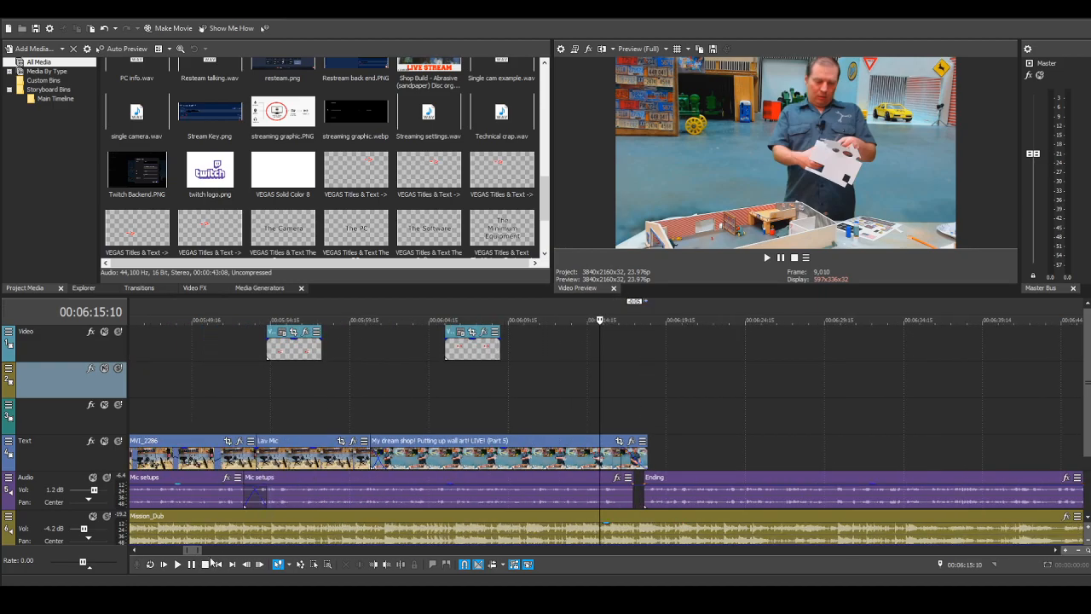
click(177, 565)
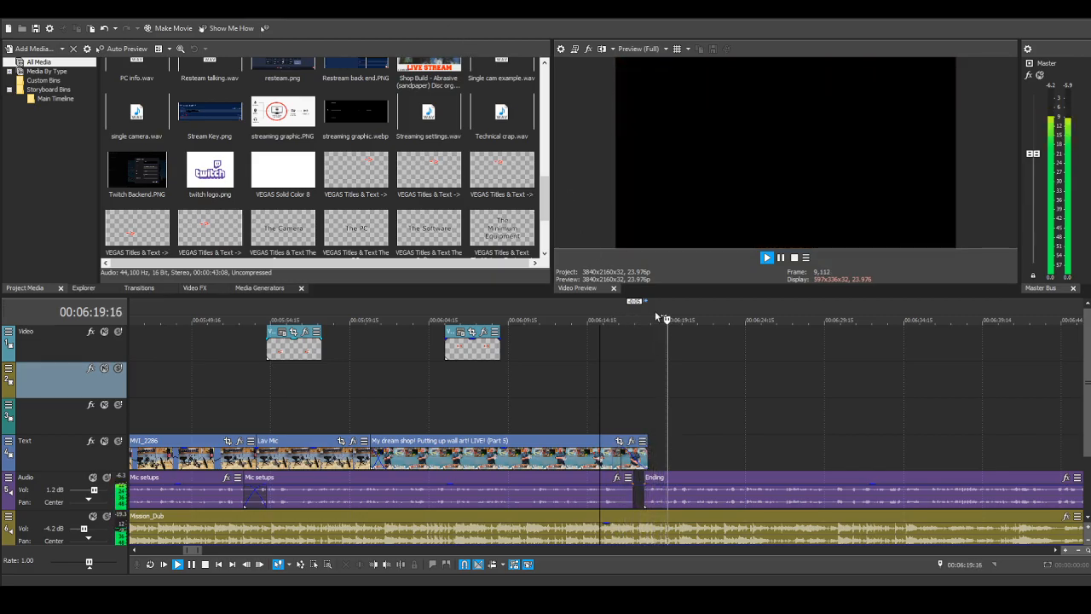
scroll(800, 419, down, 3)
scroll(800, 418, down, 2)
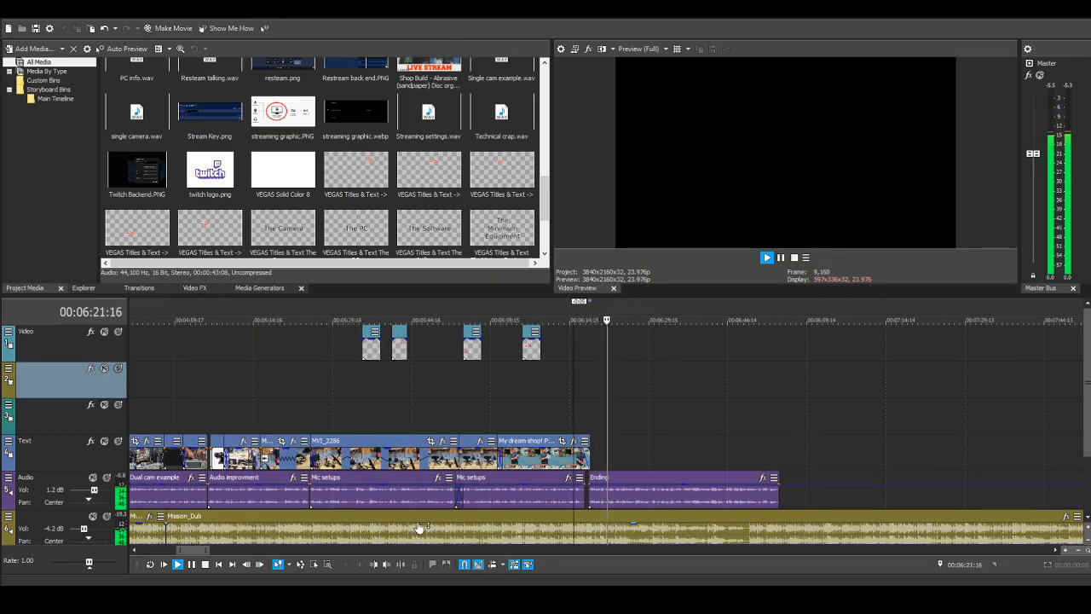
scroll(305, 447, down, 2)
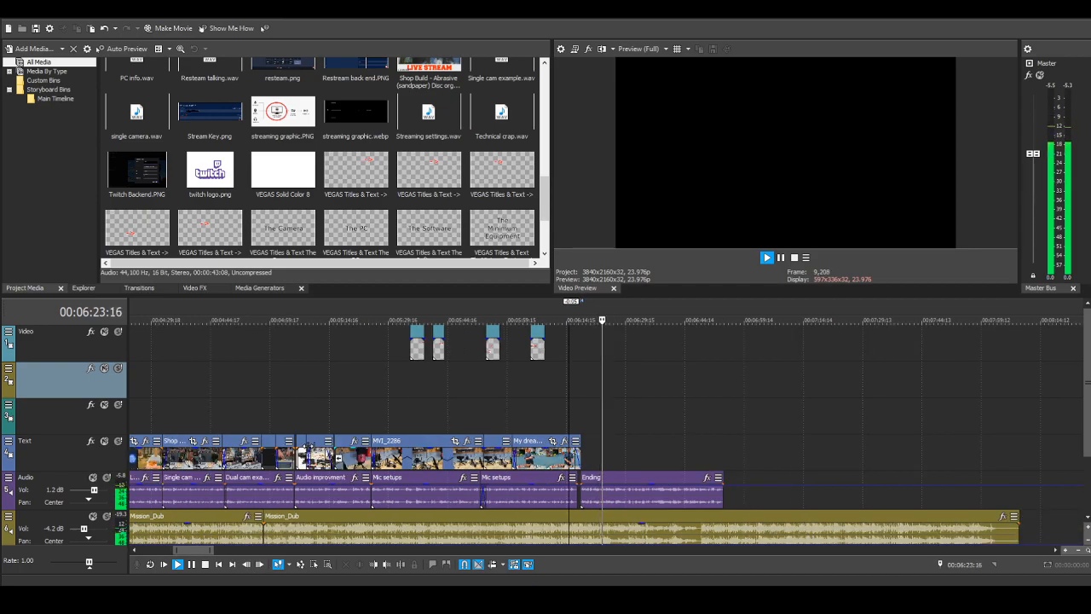
scroll(304, 444, down, 2)
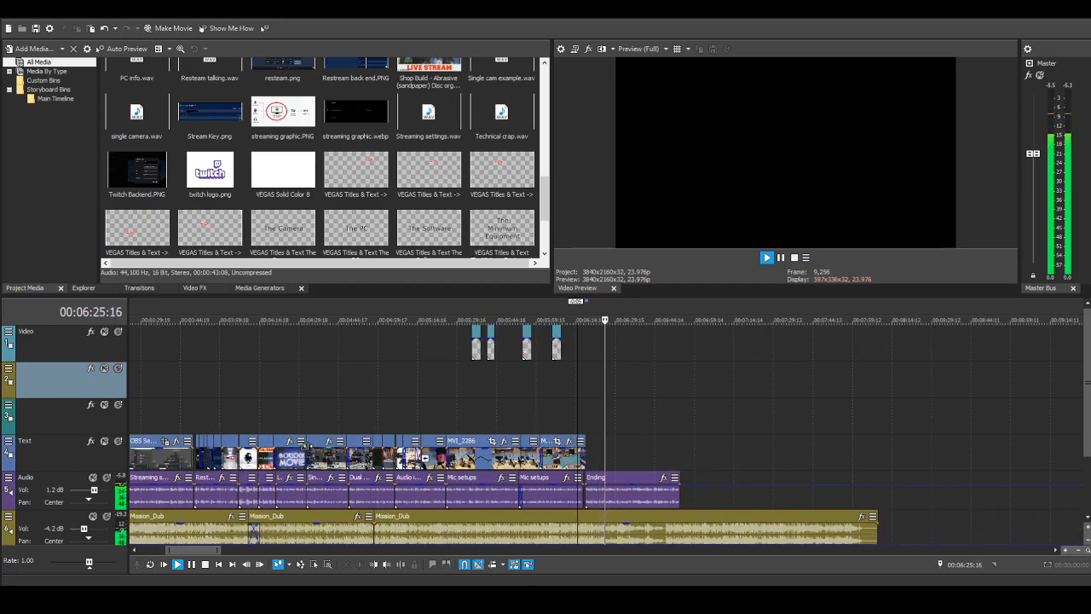
click(205, 564)
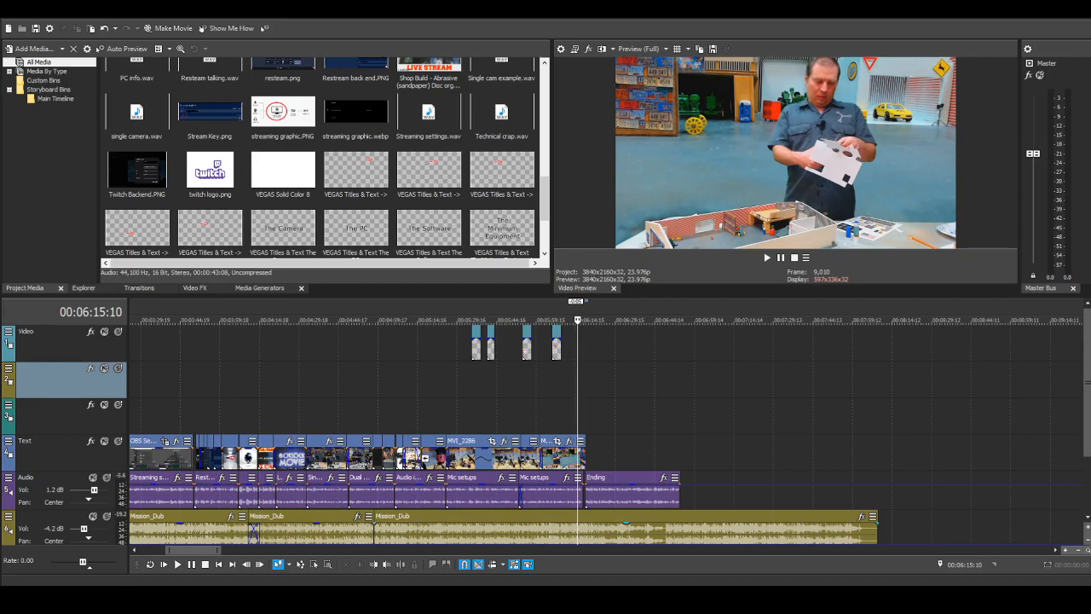
Step: Browse the project media for footage and images to accompany the Ending narration
scroll(404, 504, down, 3)
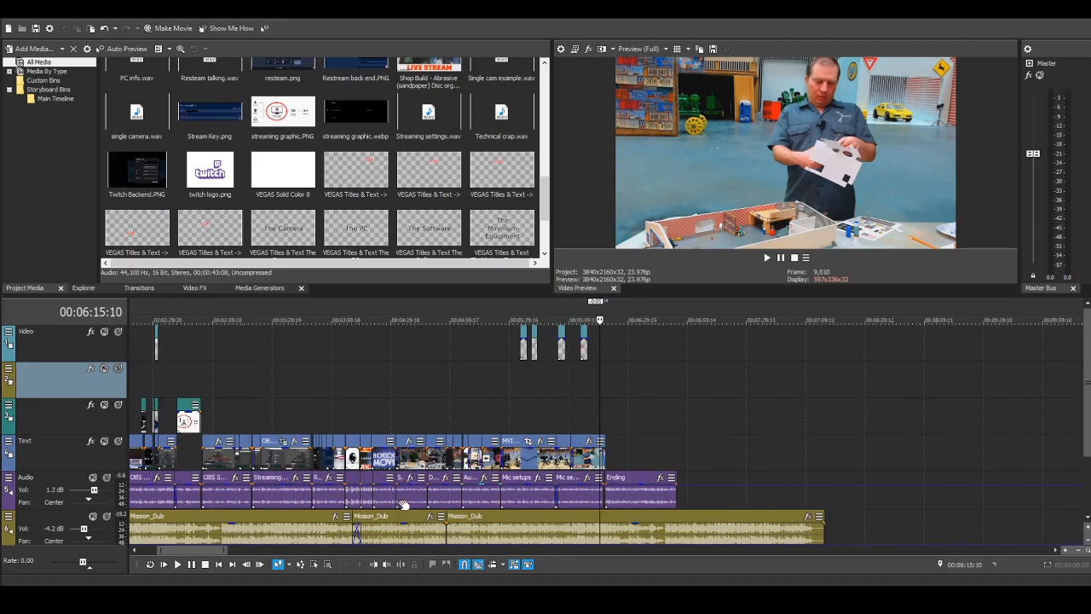
scroll(404, 504, up, 2)
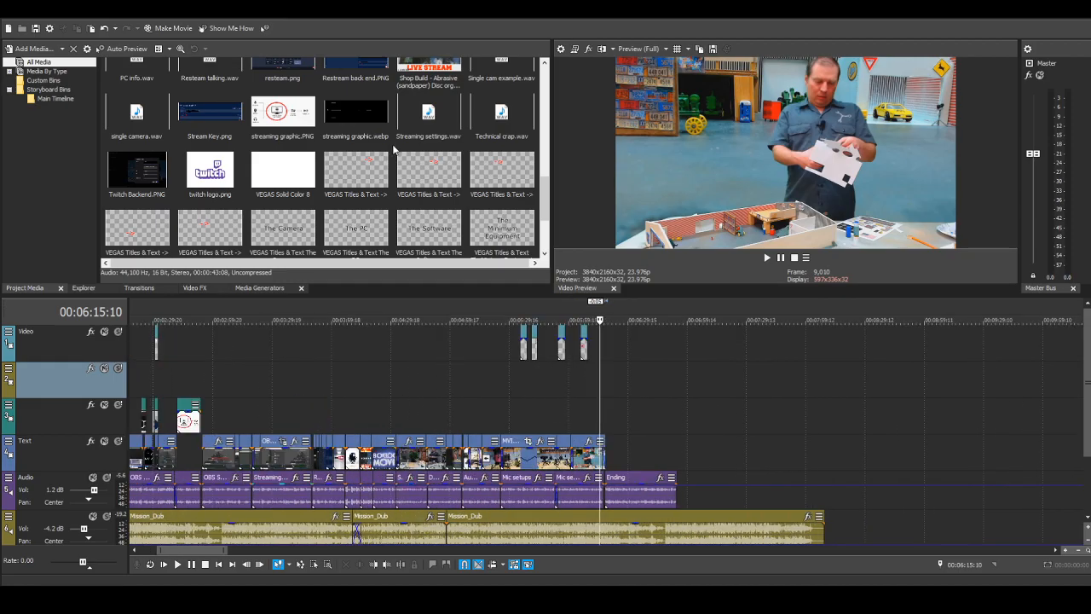
scroll(395, 149, up, 2)
scroll(394, 149, up, 1)
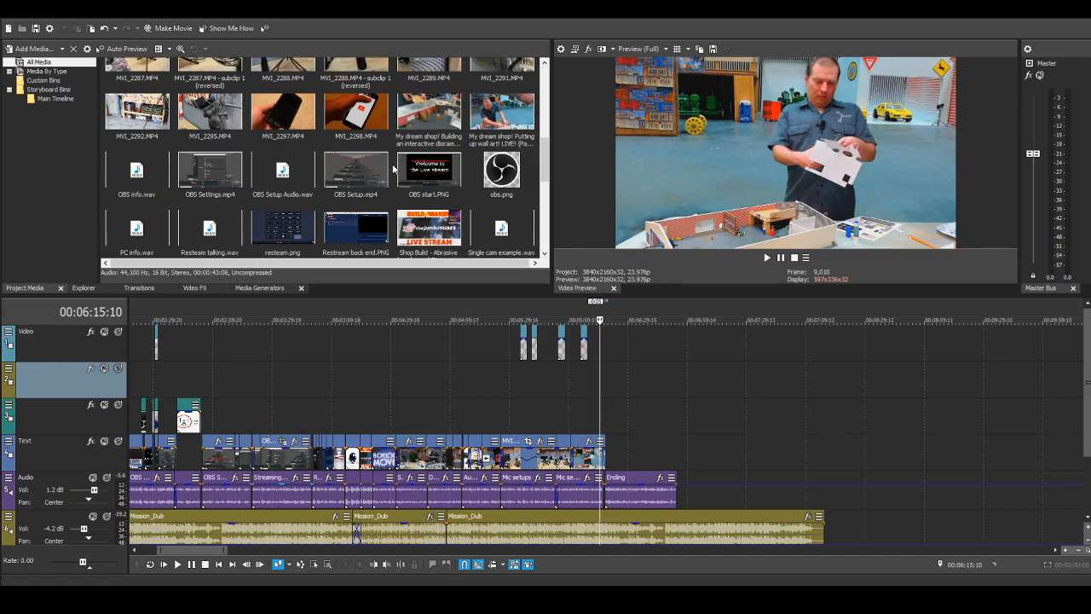
scroll(393, 168, up, 2)
scroll(393, 168, up, 3)
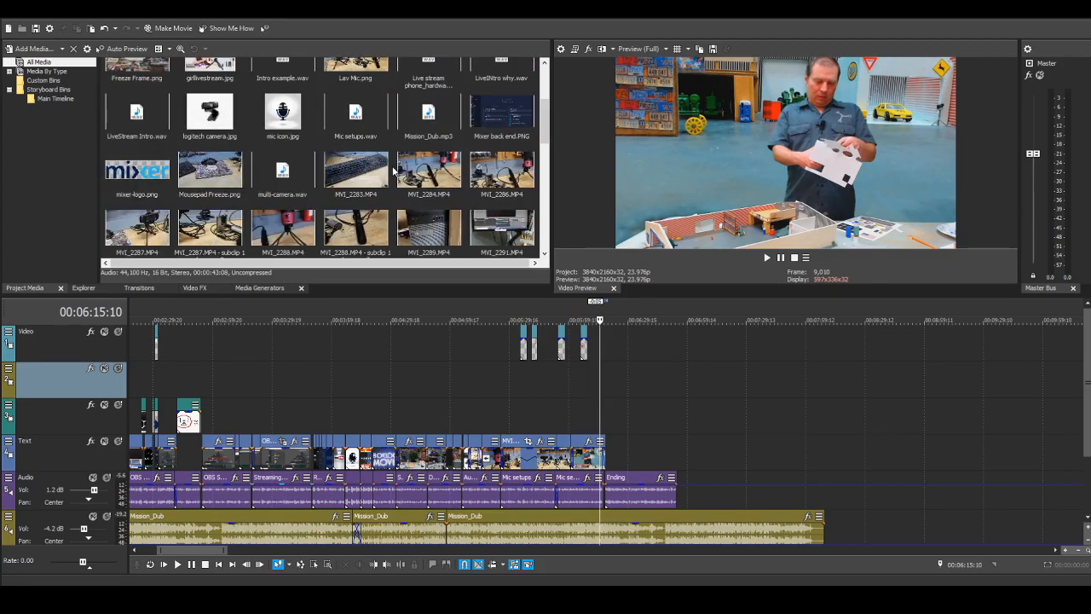
scroll(393, 174, up, 1)
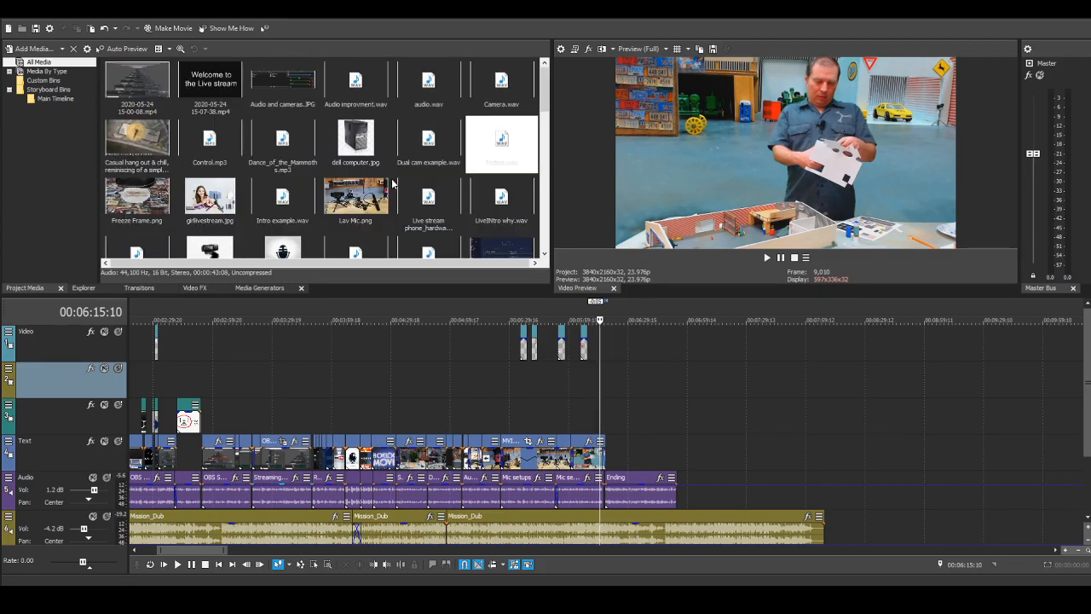
scroll(392, 180, down, 1)
scroll(392, 180, up, 1)
scroll(392, 179, down, 2)
scroll(393, 178, up, 2)
scroll(393, 179, down, 1)
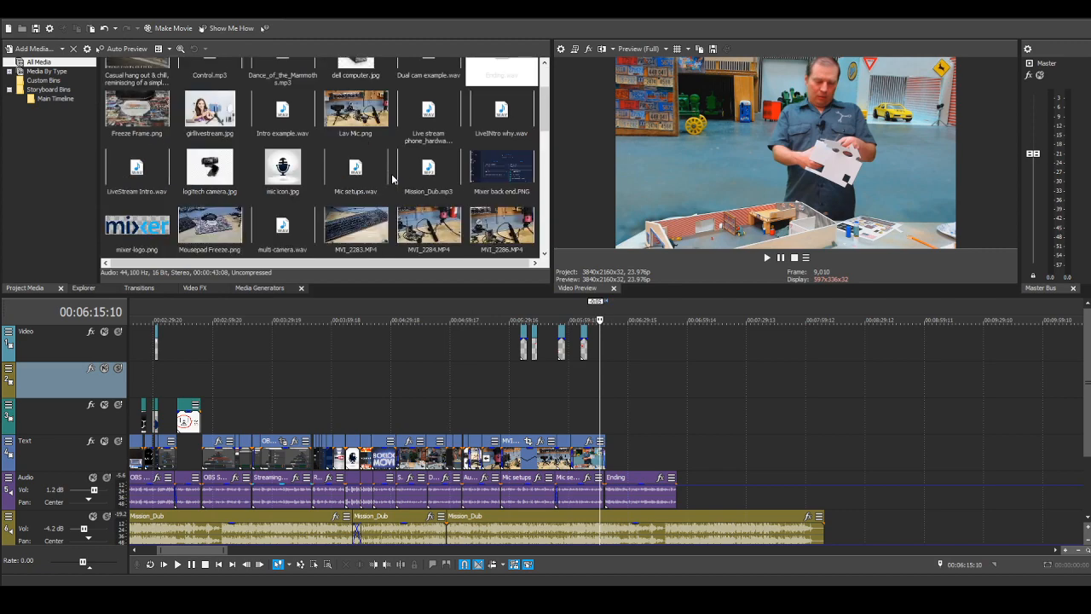
scroll(393, 179, down, 1)
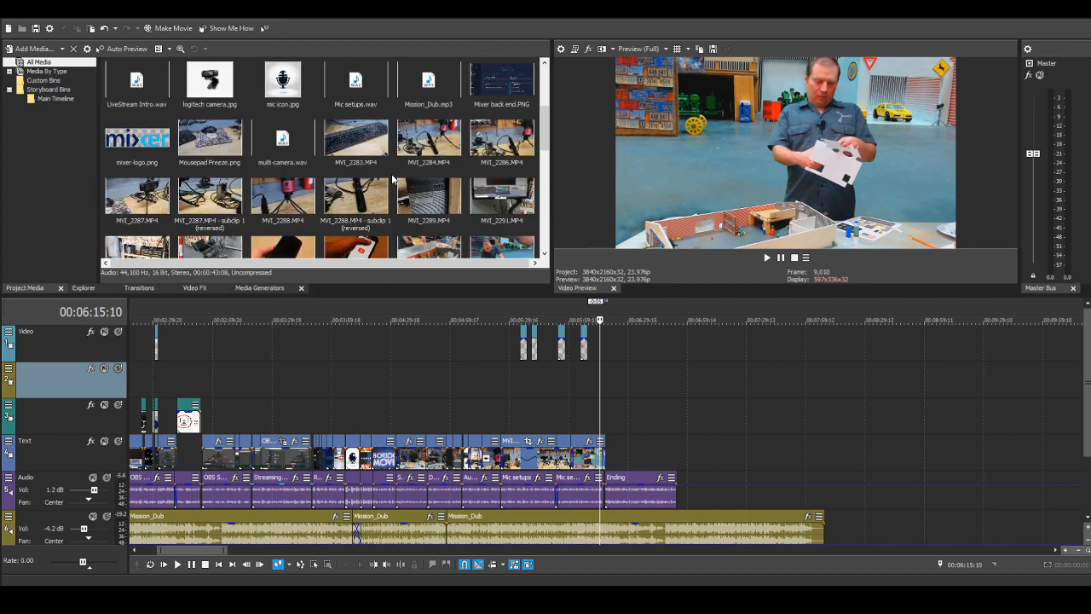
scroll(393, 179, down, 1)
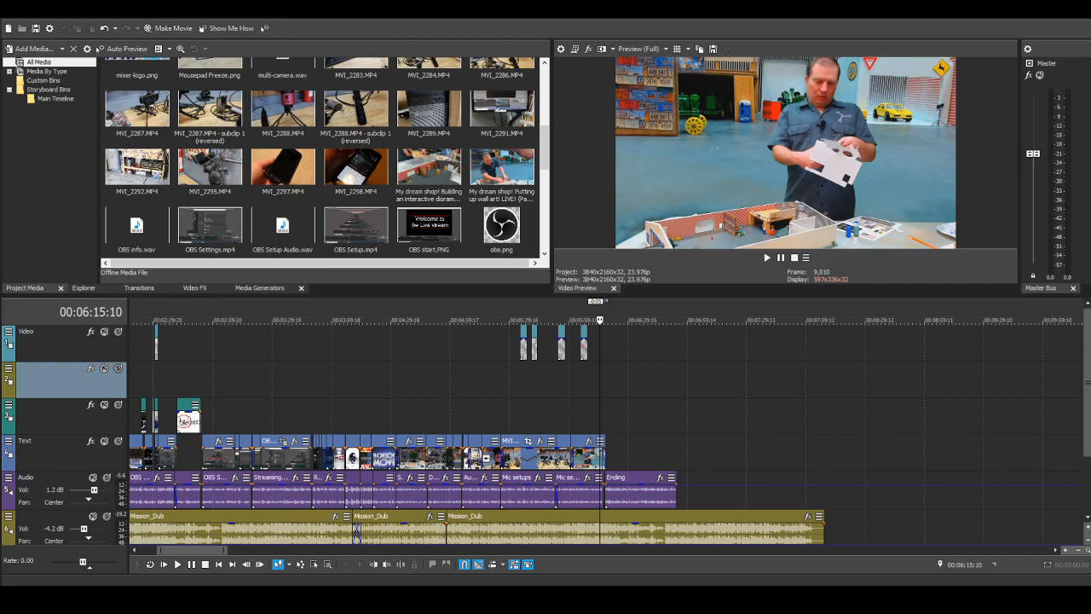
Step: Place the thejunkman-behind-the-scenes_orig clip shortly after the My dream shop! clip, over the start of the Ending narration, with a fade-in of about 2 frames
drag(710, 380, 618, 452)
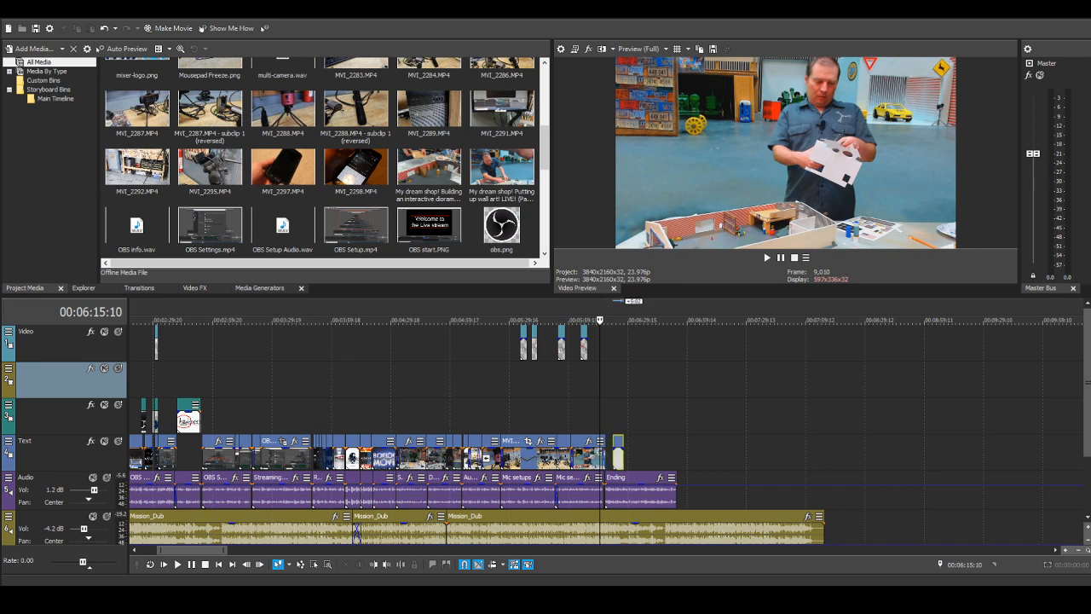
click(606, 403)
scroll(607, 402, up, 5)
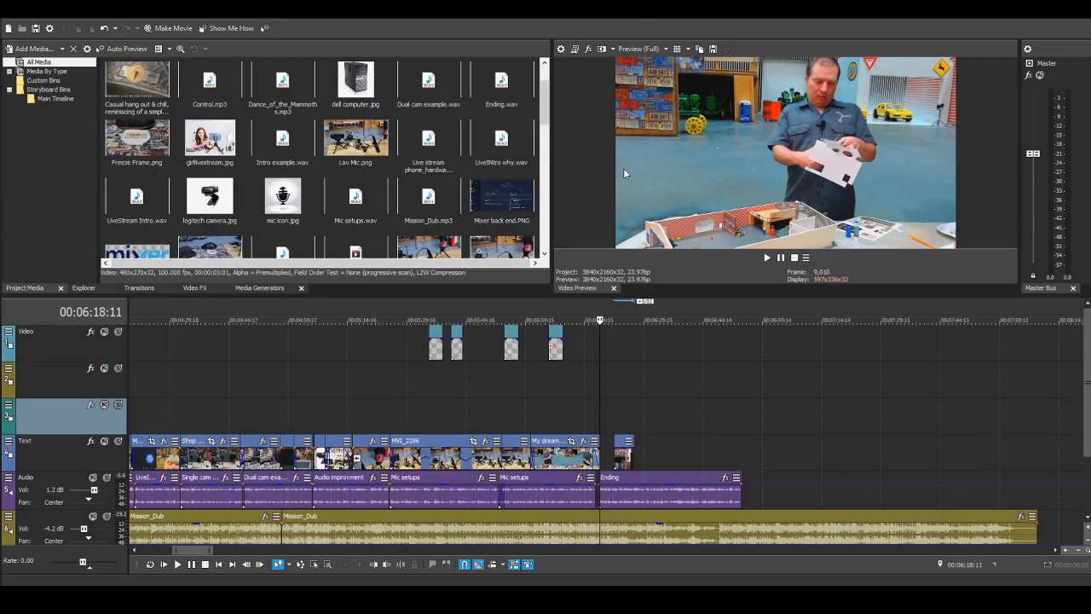
drag(650, 455, 614, 445)
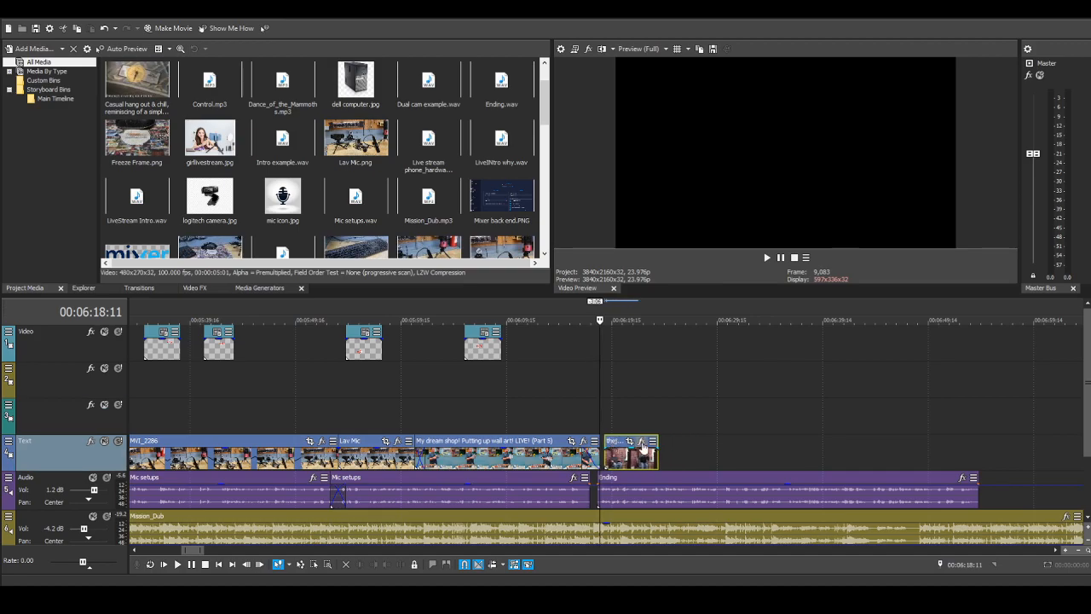
scroll(643, 447, up, 5)
drag(661, 448, 655, 448)
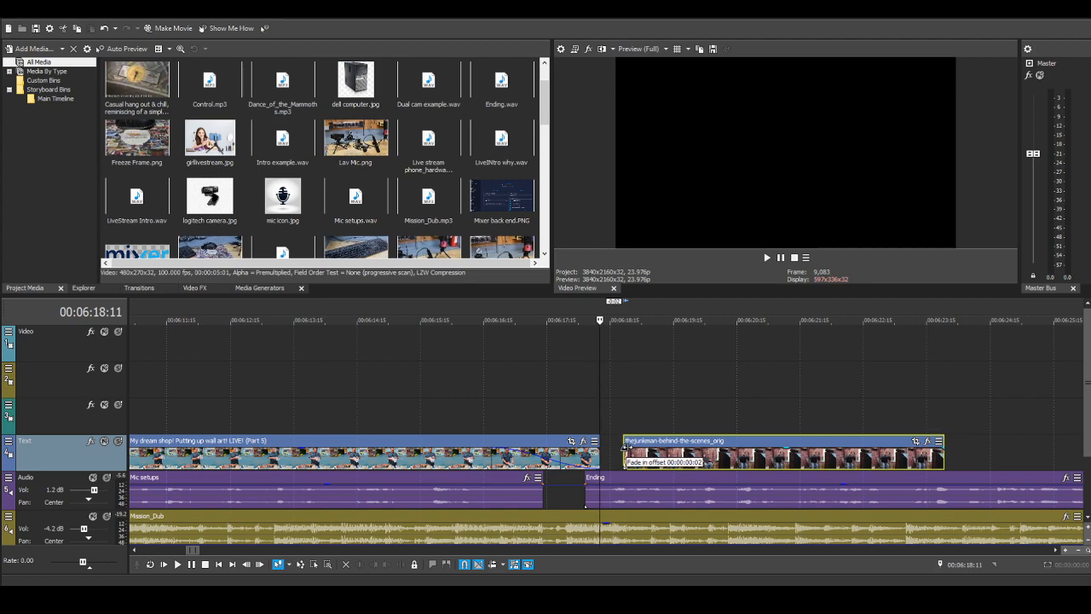
drag(621, 447, 628, 447)
Step: Play back the transition into the behind-the-scenes clip twice from 00:06:17:11, stopping after each pass
click(536, 381)
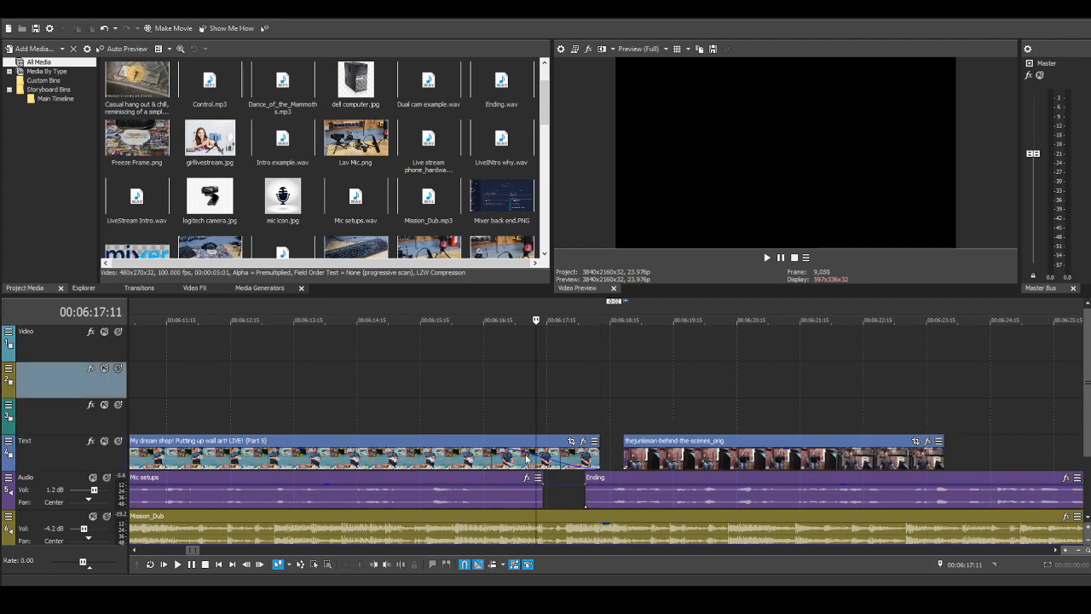
click(177, 565)
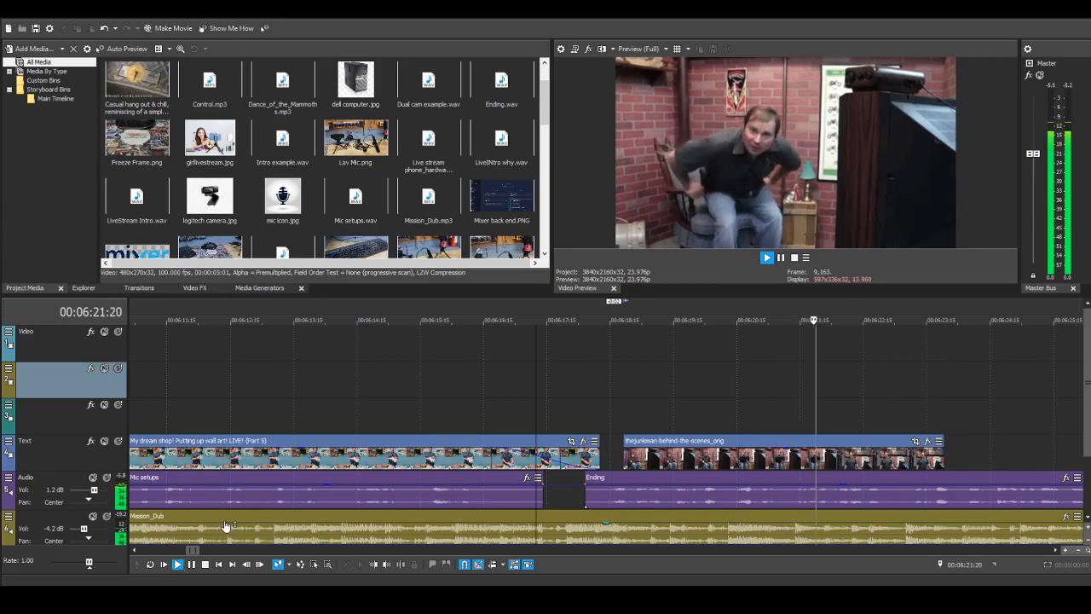
scroll(545, 406, down, 1)
scroll(546, 406, down, 1)
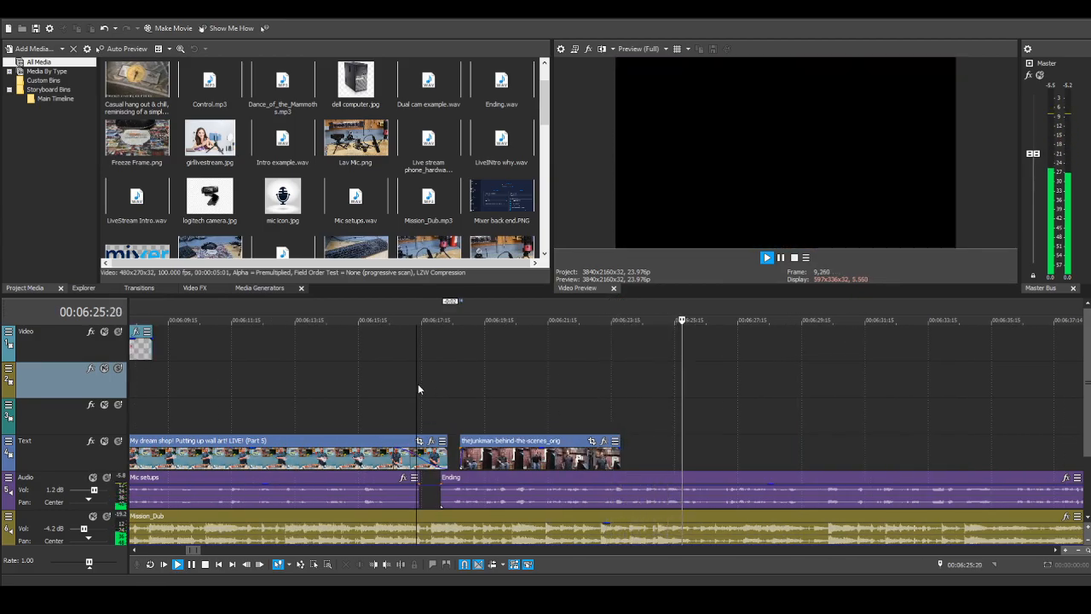
click(205, 565)
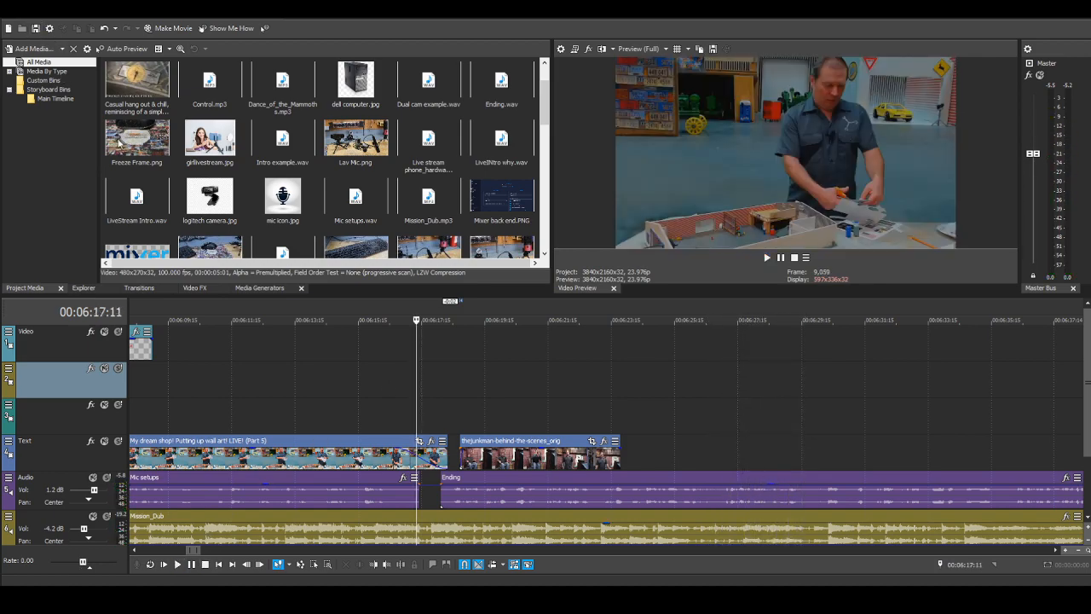
click(177, 565)
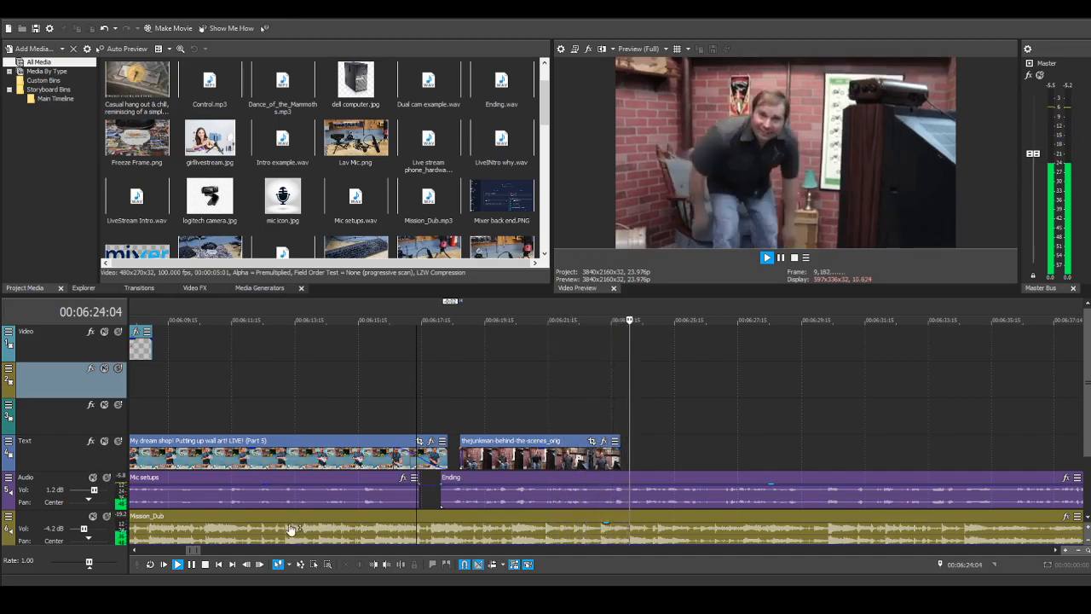
click(204, 565)
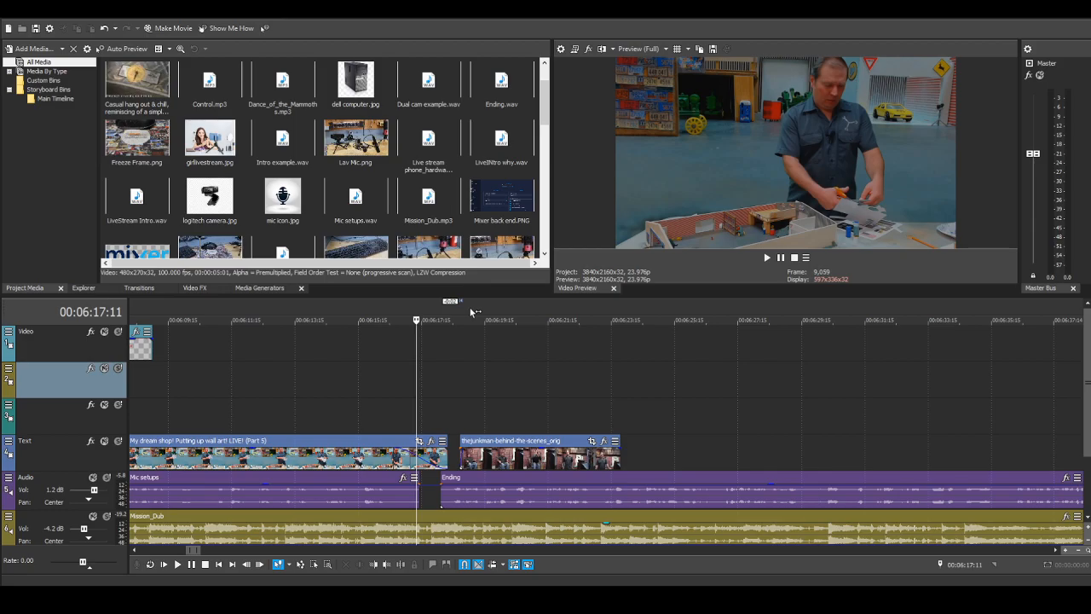
Step: Add the Atari image directly after the behind-the-scenes clip and shift it slightly earlier to overlap that clip
scroll(752, 453, down, 3)
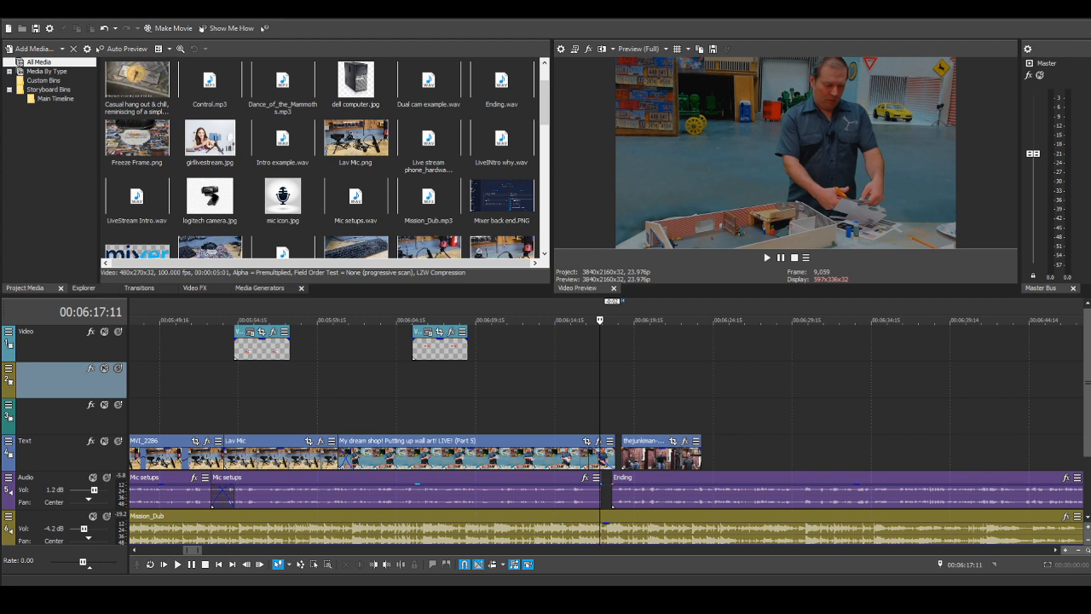
drag(816, 454, 721, 455)
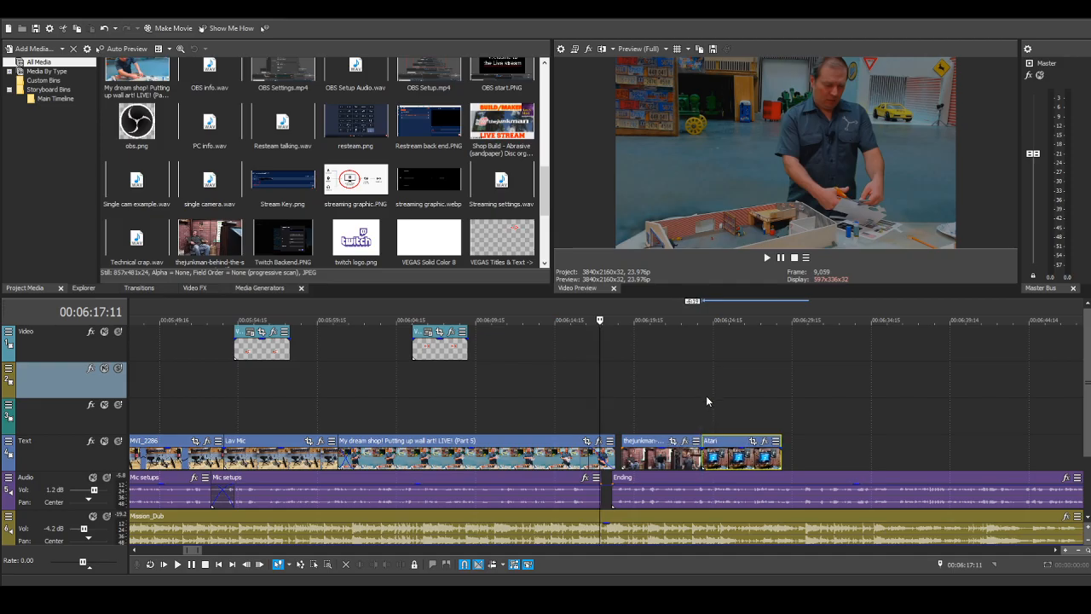
scroll(706, 396, up, 1)
drag(860, 448, 853, 449)
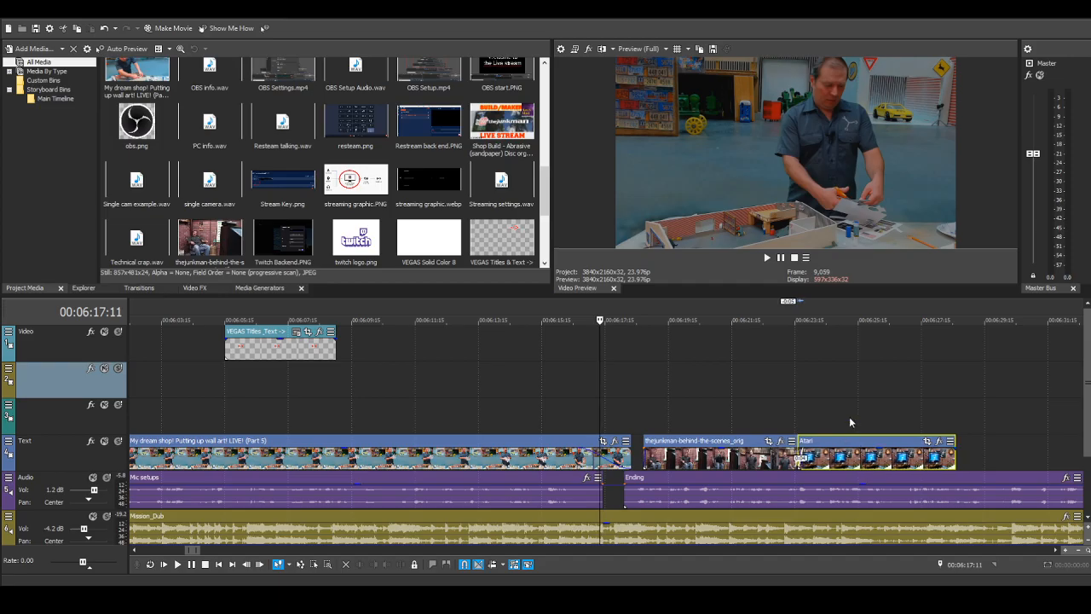
Step: Add the Atari Live stream image after the Atari image and shift it about 10 frames earlier to overlap it
scroll(849, 416, down, 2)
scroll(671, 420, down, 1)
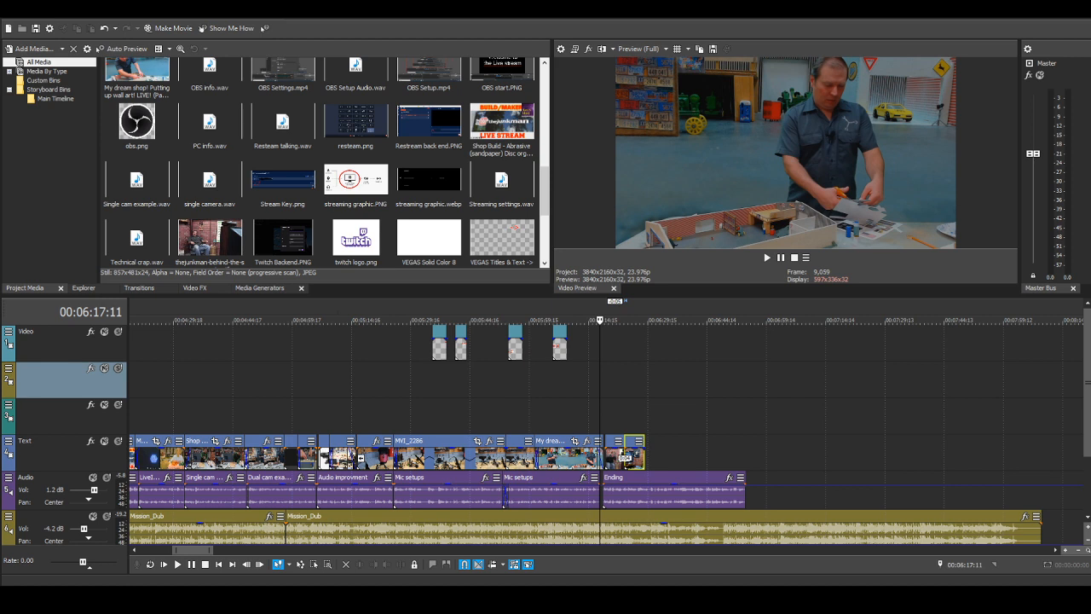
drag(648, 416, 649, 453)
scroll(699, 514, up, 5)
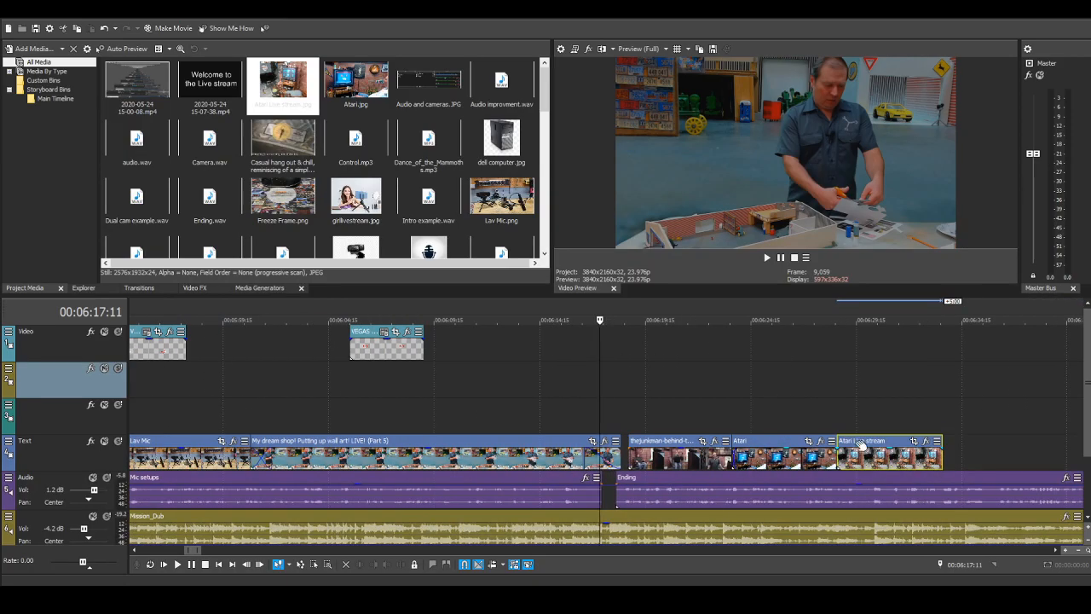
drag(860, 448, 852, 446)
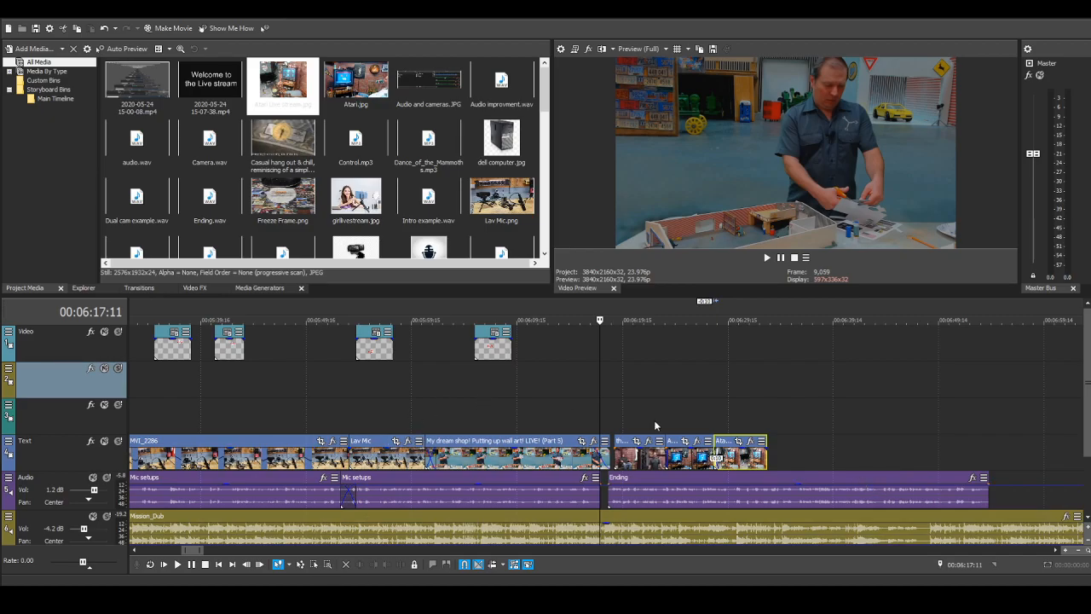
Step: Place the subscribe-button image over the last 5 seconds of the Ending narration and extend its end by about 14 frames
scroll(739, 442, down, 2)
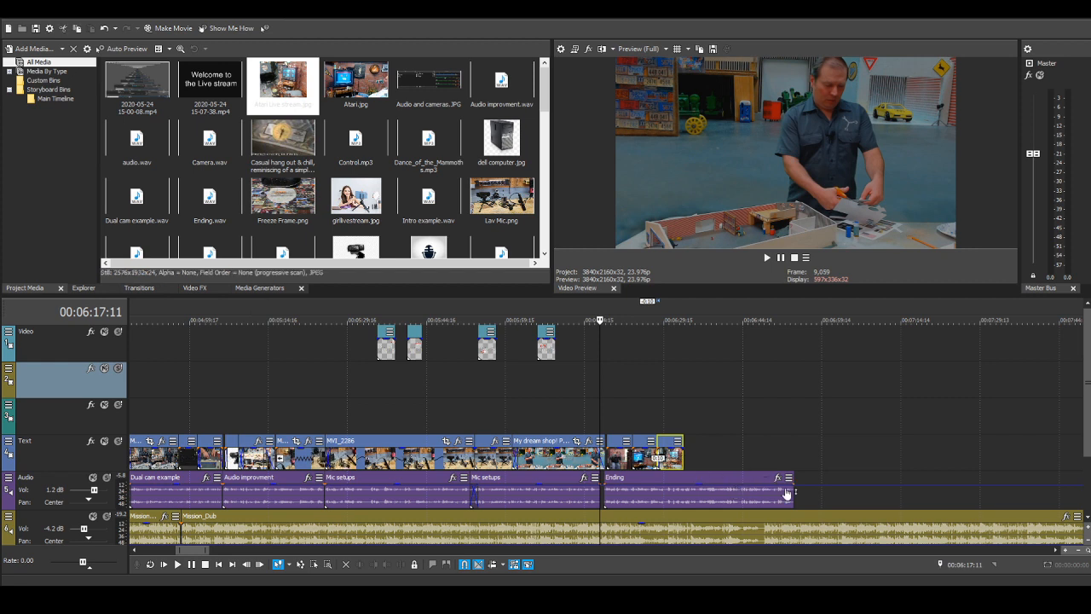
scroll(737, 514, down, 1)
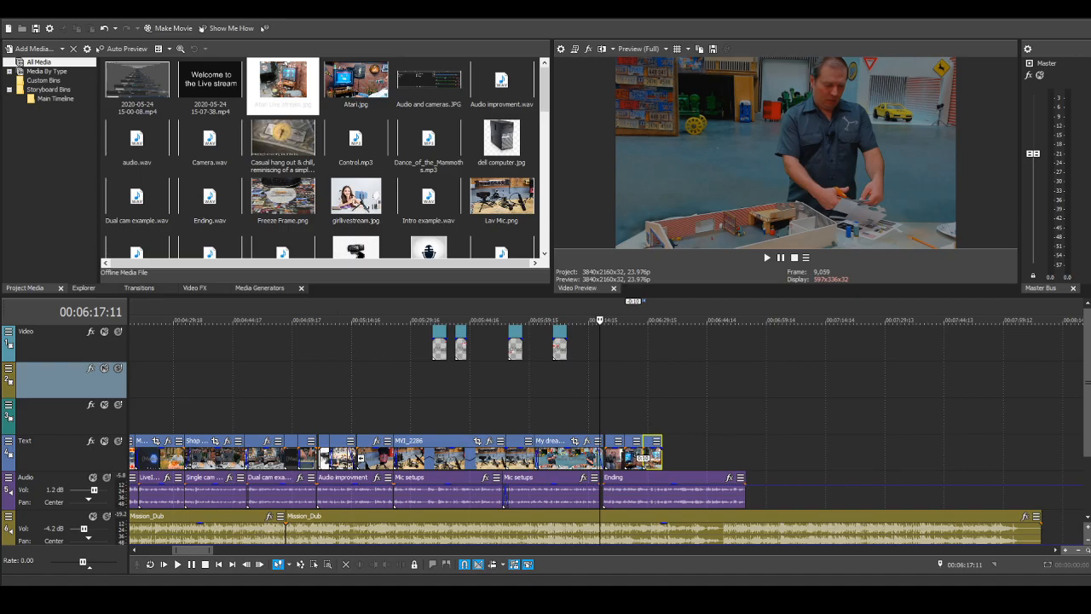
drag(283, 85, 735, 452)
scroll(736, 451, up, 3)
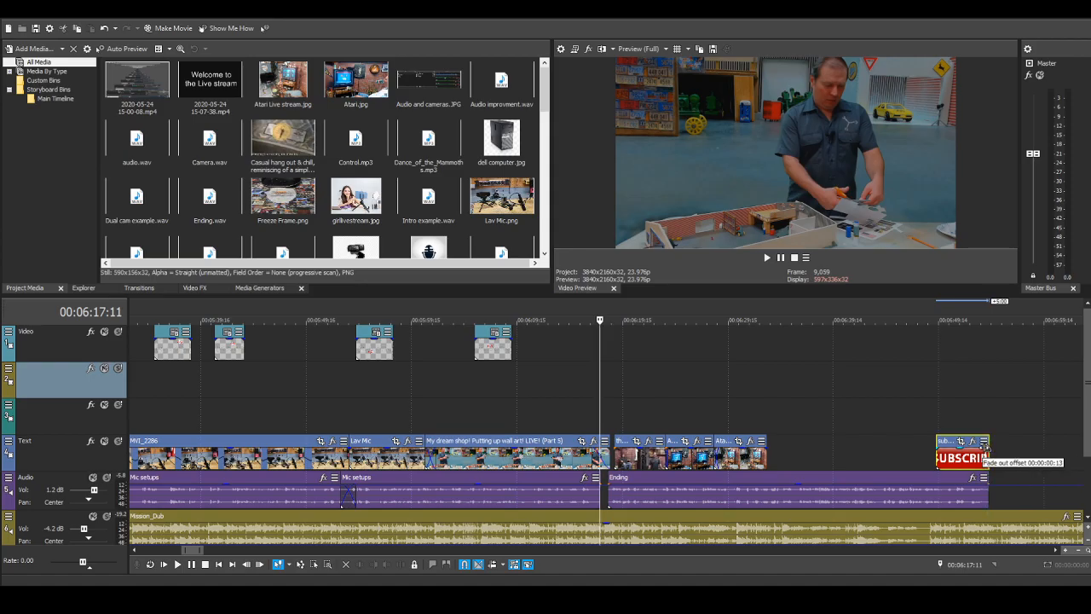
drag(986, 450, 994, 457)
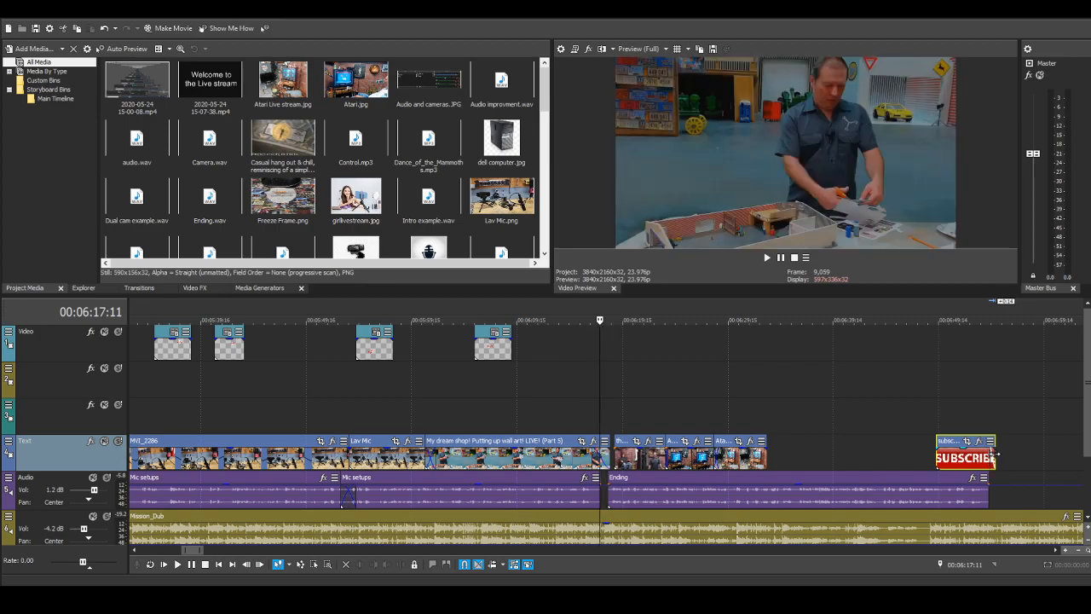
Step: Trim the end of the last Mission_Dub music clip back to the end of the subscribe-button image
scroll(1020, 501, down, 2)
scroll(954, 502, down, 3)
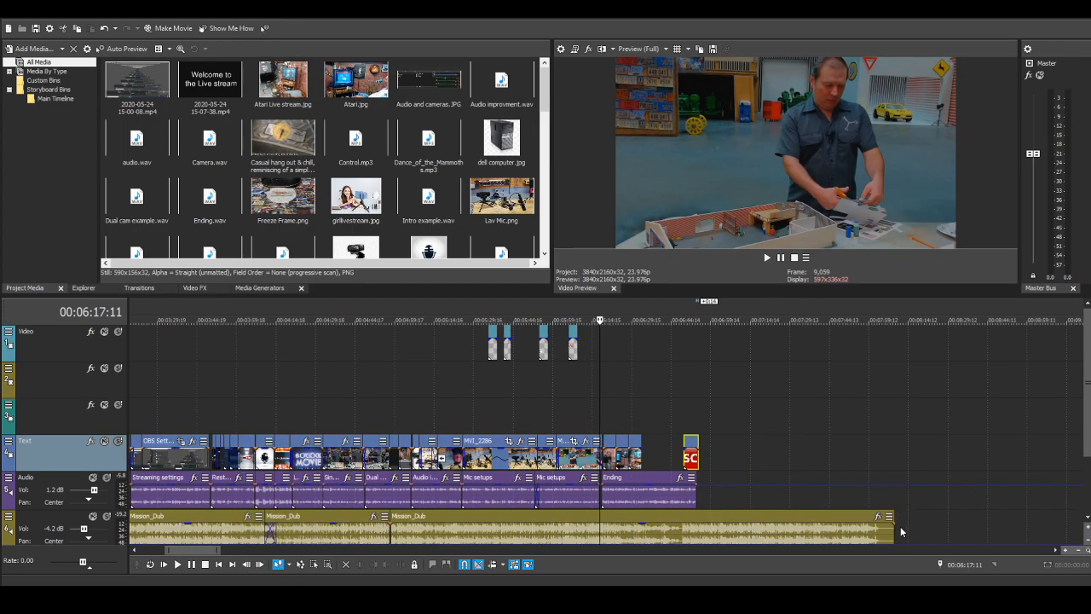
click(896, 530)
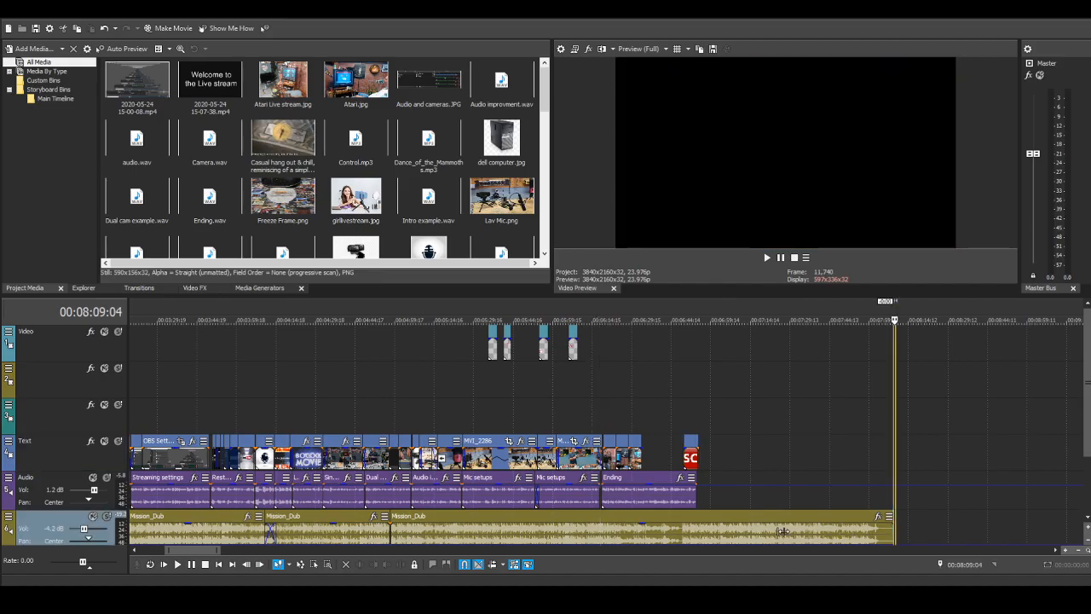
drag(892, 516, 698, 517)
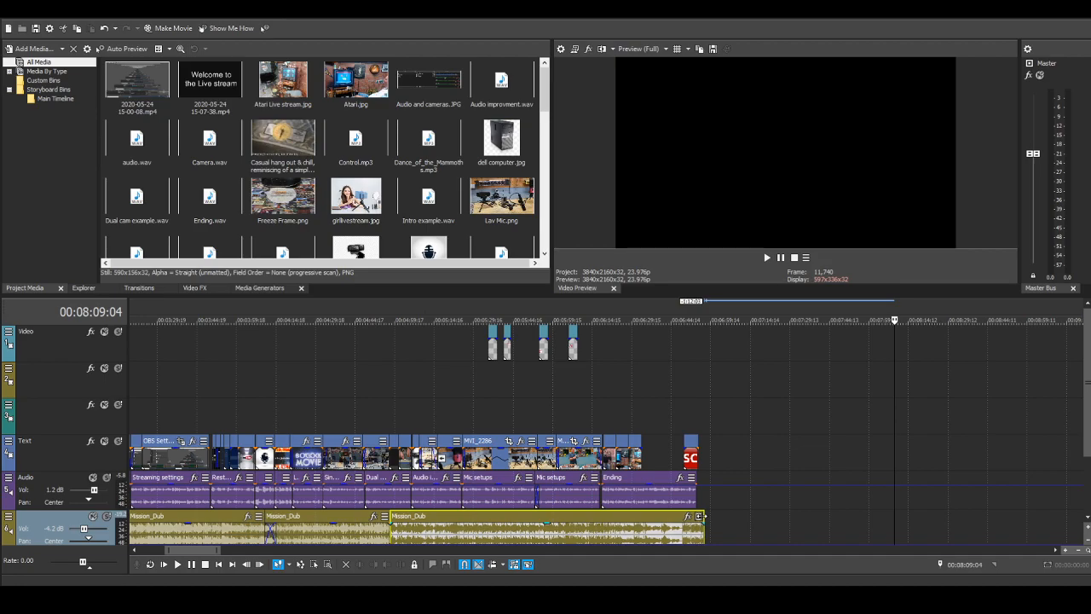
scroll(665, 486, down, 3)
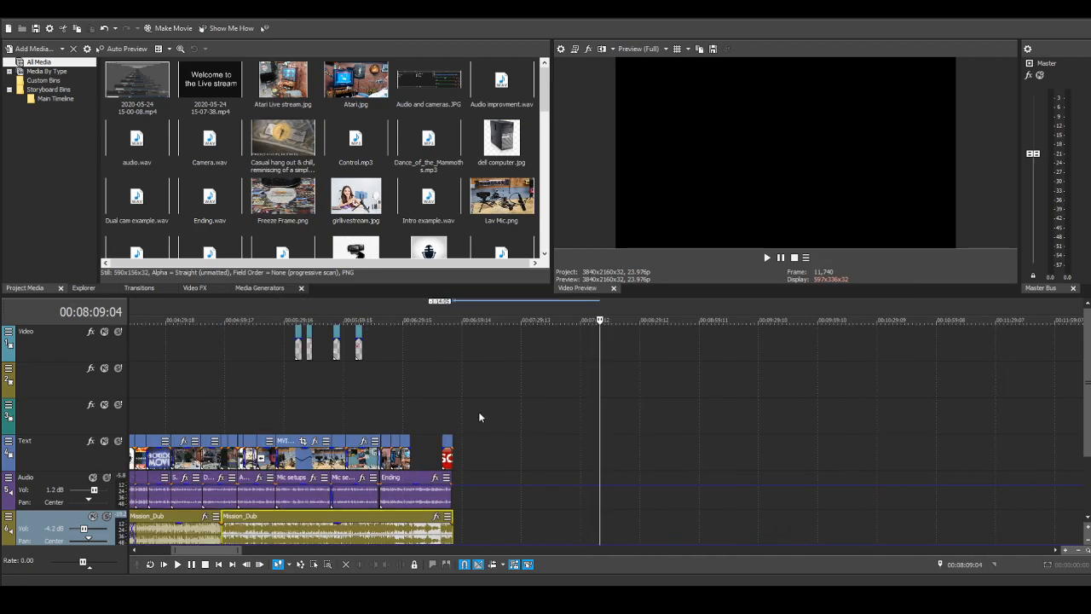
Step: Add a fade-out of about 2 seconds 5 frames to the end of the last Mission_Dub music clip
click(478, 411)
scroll(833, 470, up, 4)
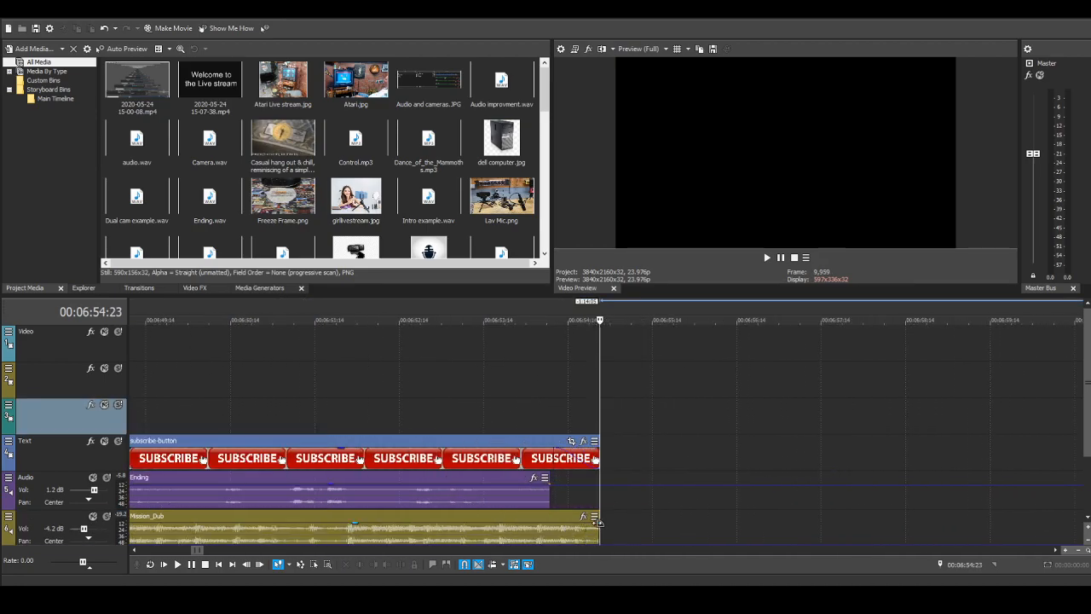
drag(599, 520, 411, 526)
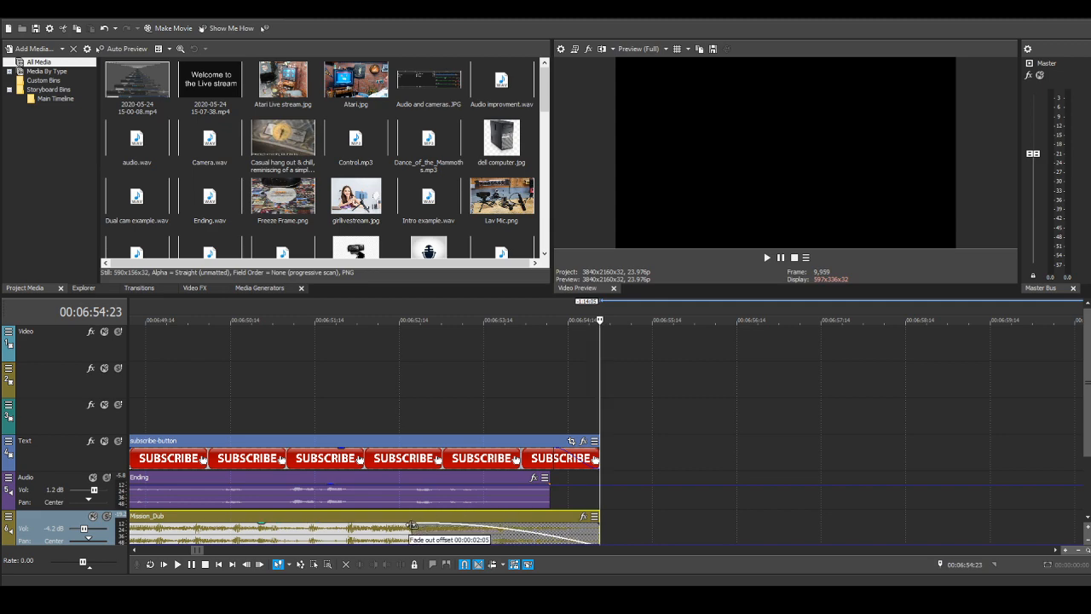
scroll(458, 377, down, 6)
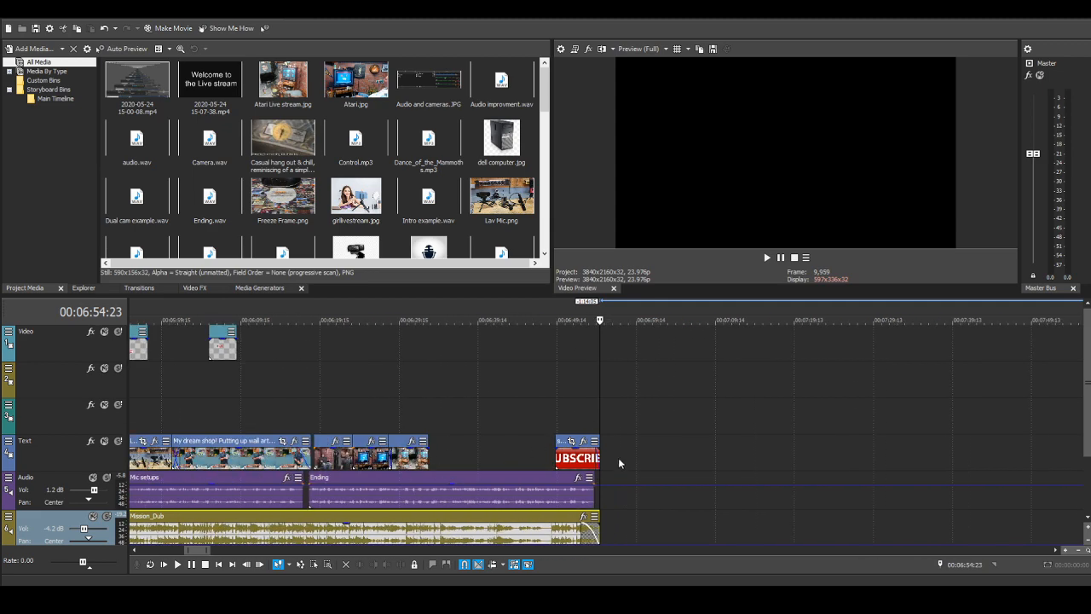
scroll(407, 397, down, 4)
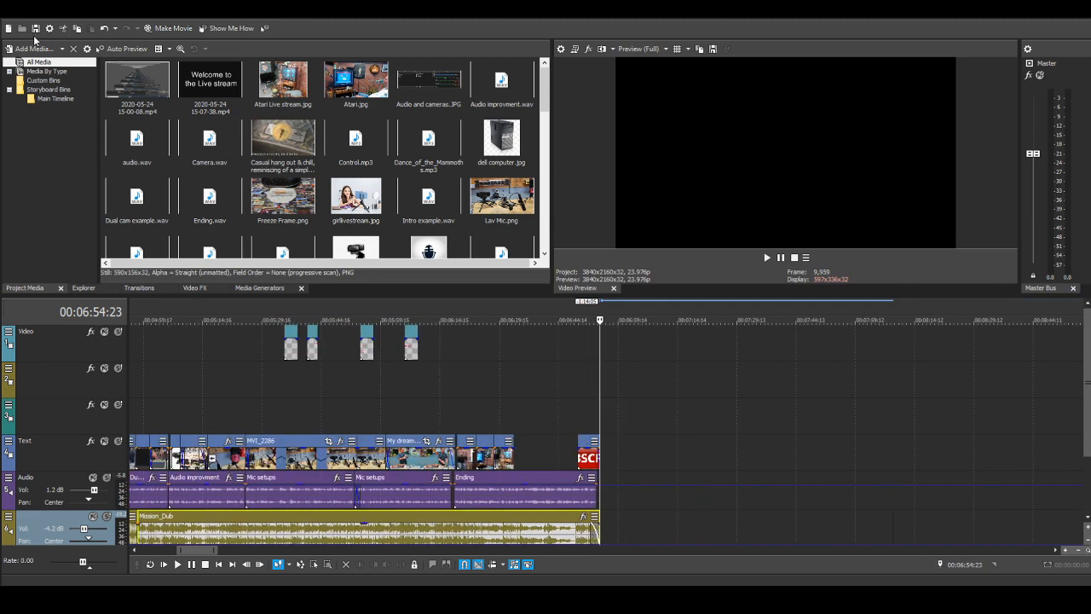
scroll(543, 419, down, 2)
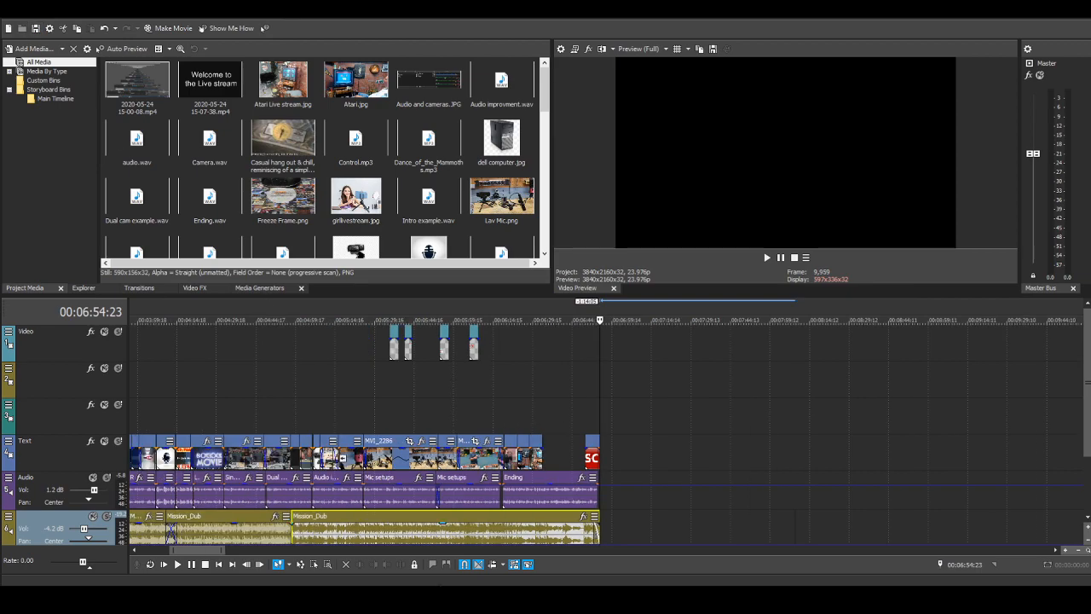